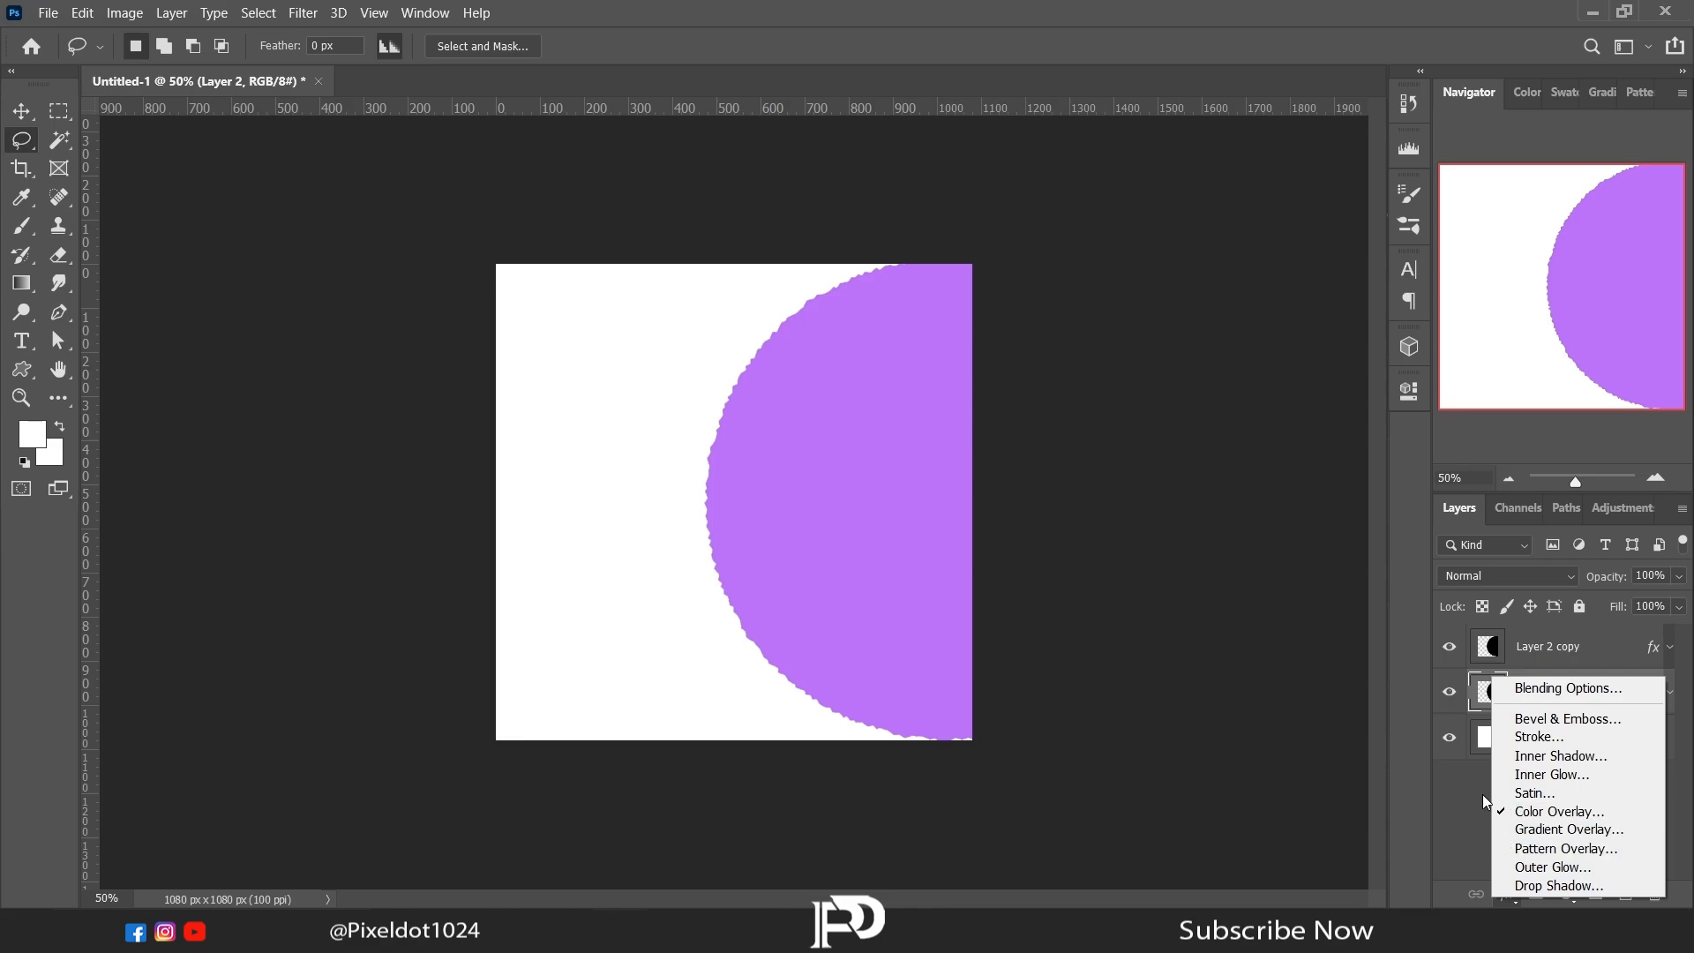
# Step: Hide Layer 2 copy and set the Color Overlay of Layer 2 to dark purple 54009c
pyautogui.click(1448, 650)
pyautogui.click(1507, 895)
pyautogui.click(1535, 805)
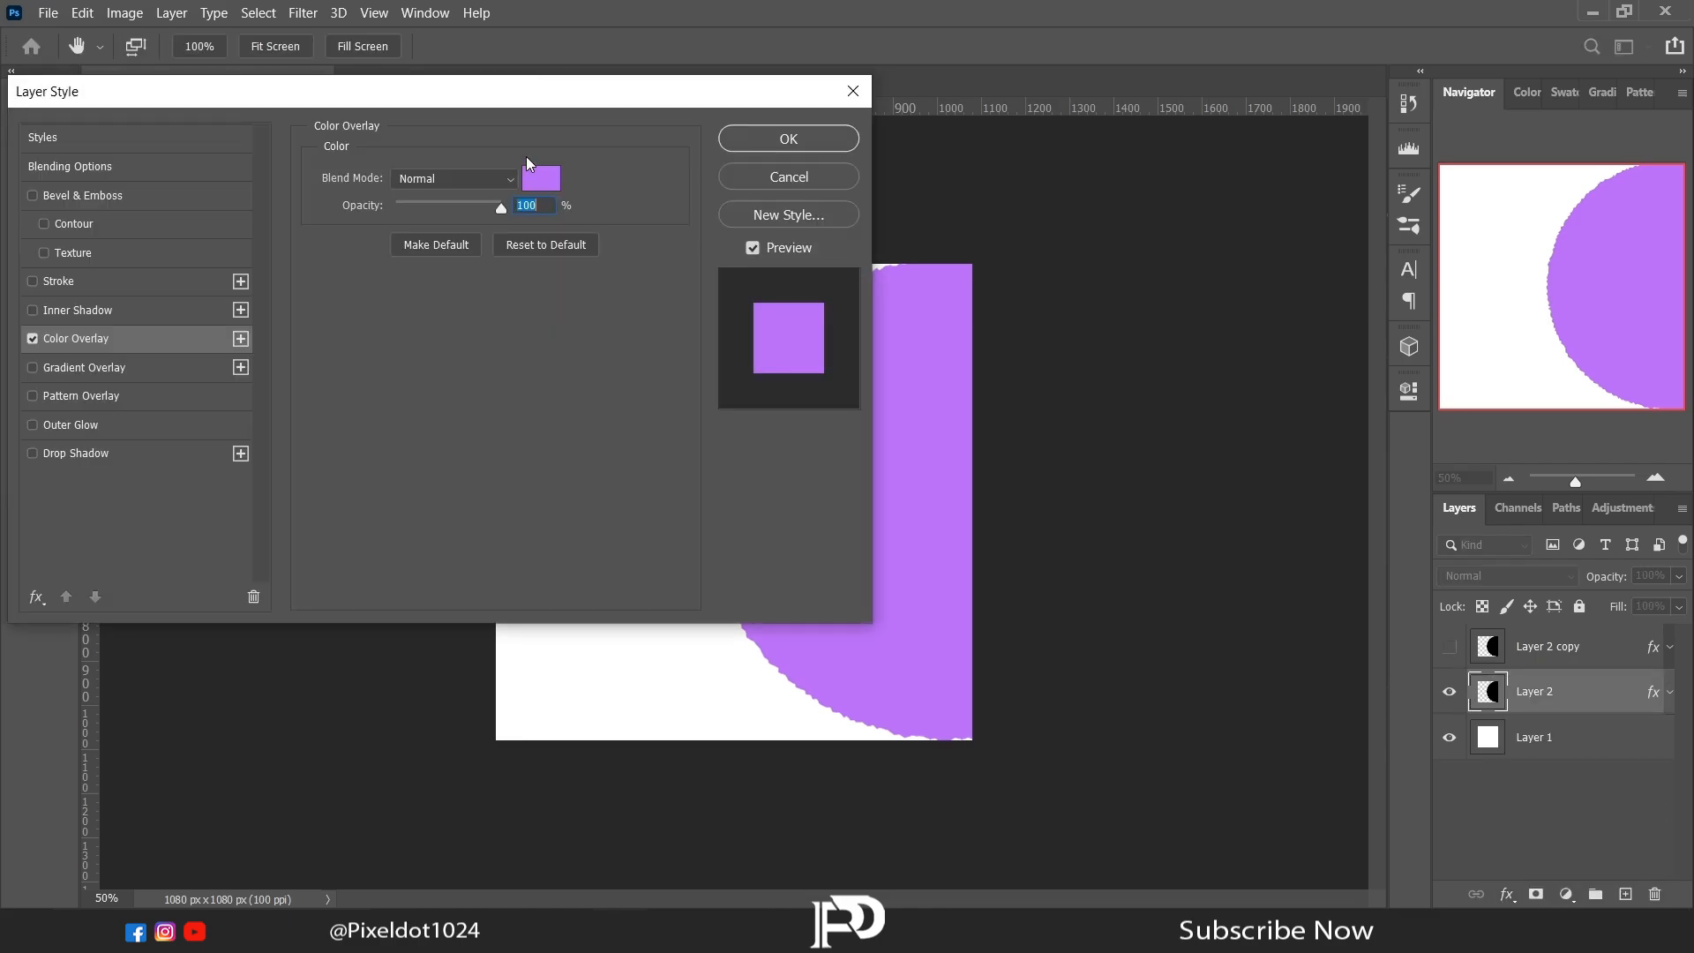
pyautogui.click(541, 177)
pyautogui.click(1331, 553)
pyautogui.moveTo(1332, 553); pyautogui.dragTo(1378, 599)
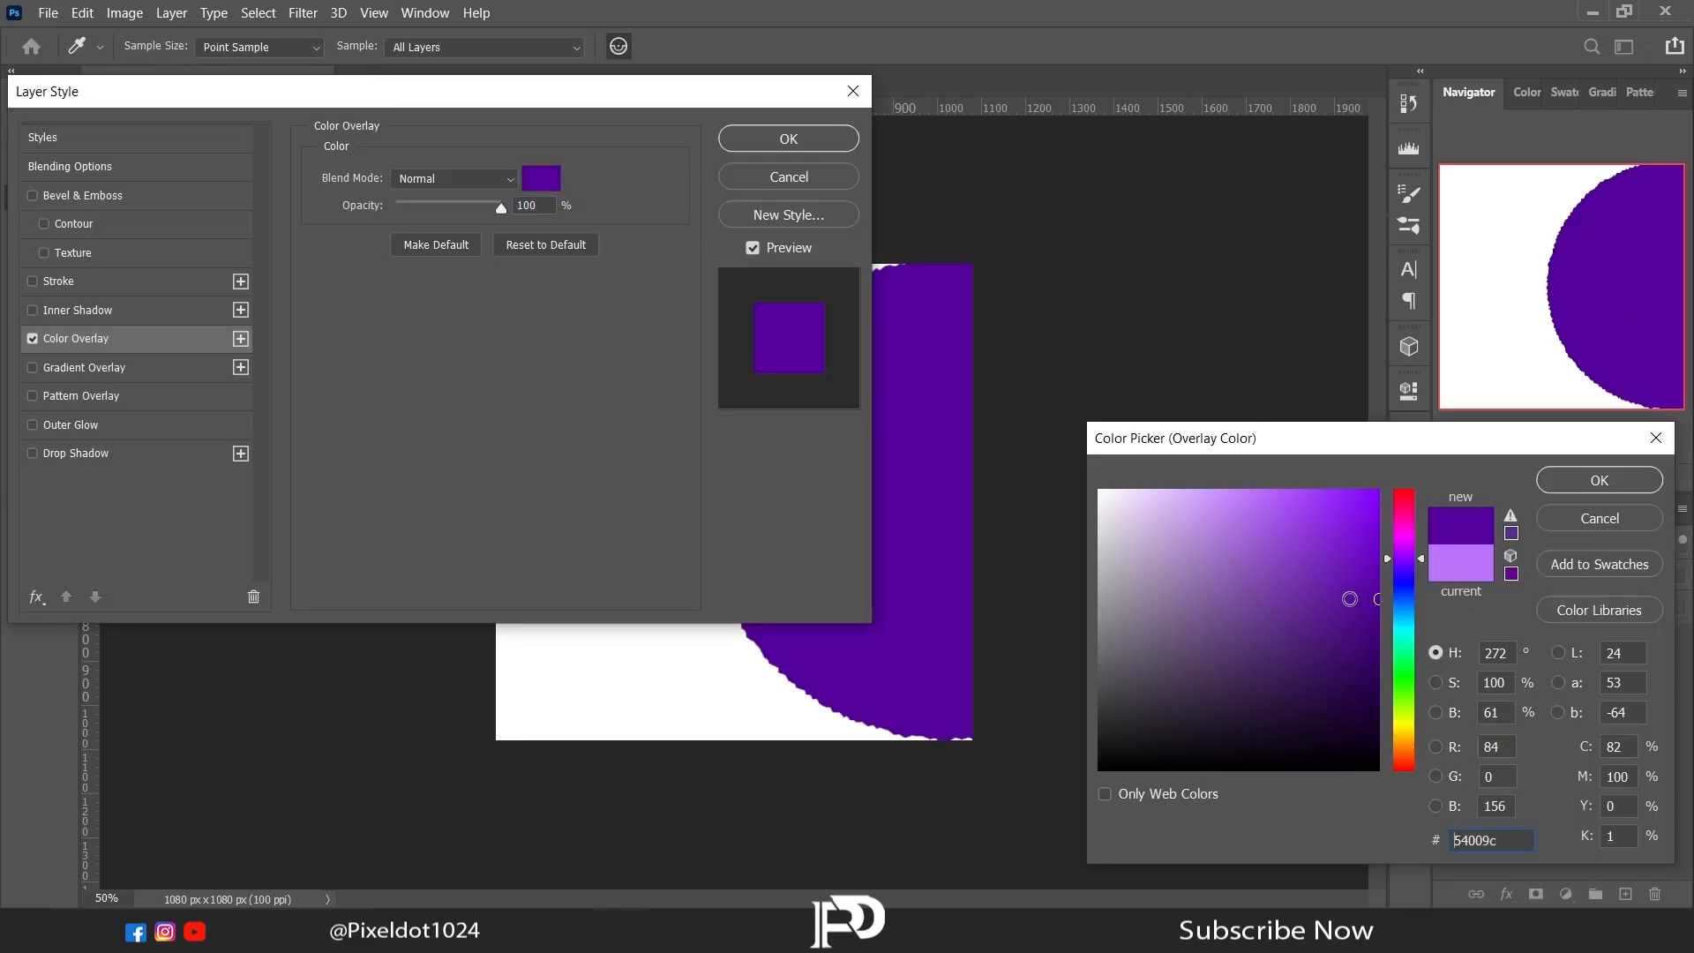
pyautogui.click(1539, 481)
pyautogui.click(787, 138)
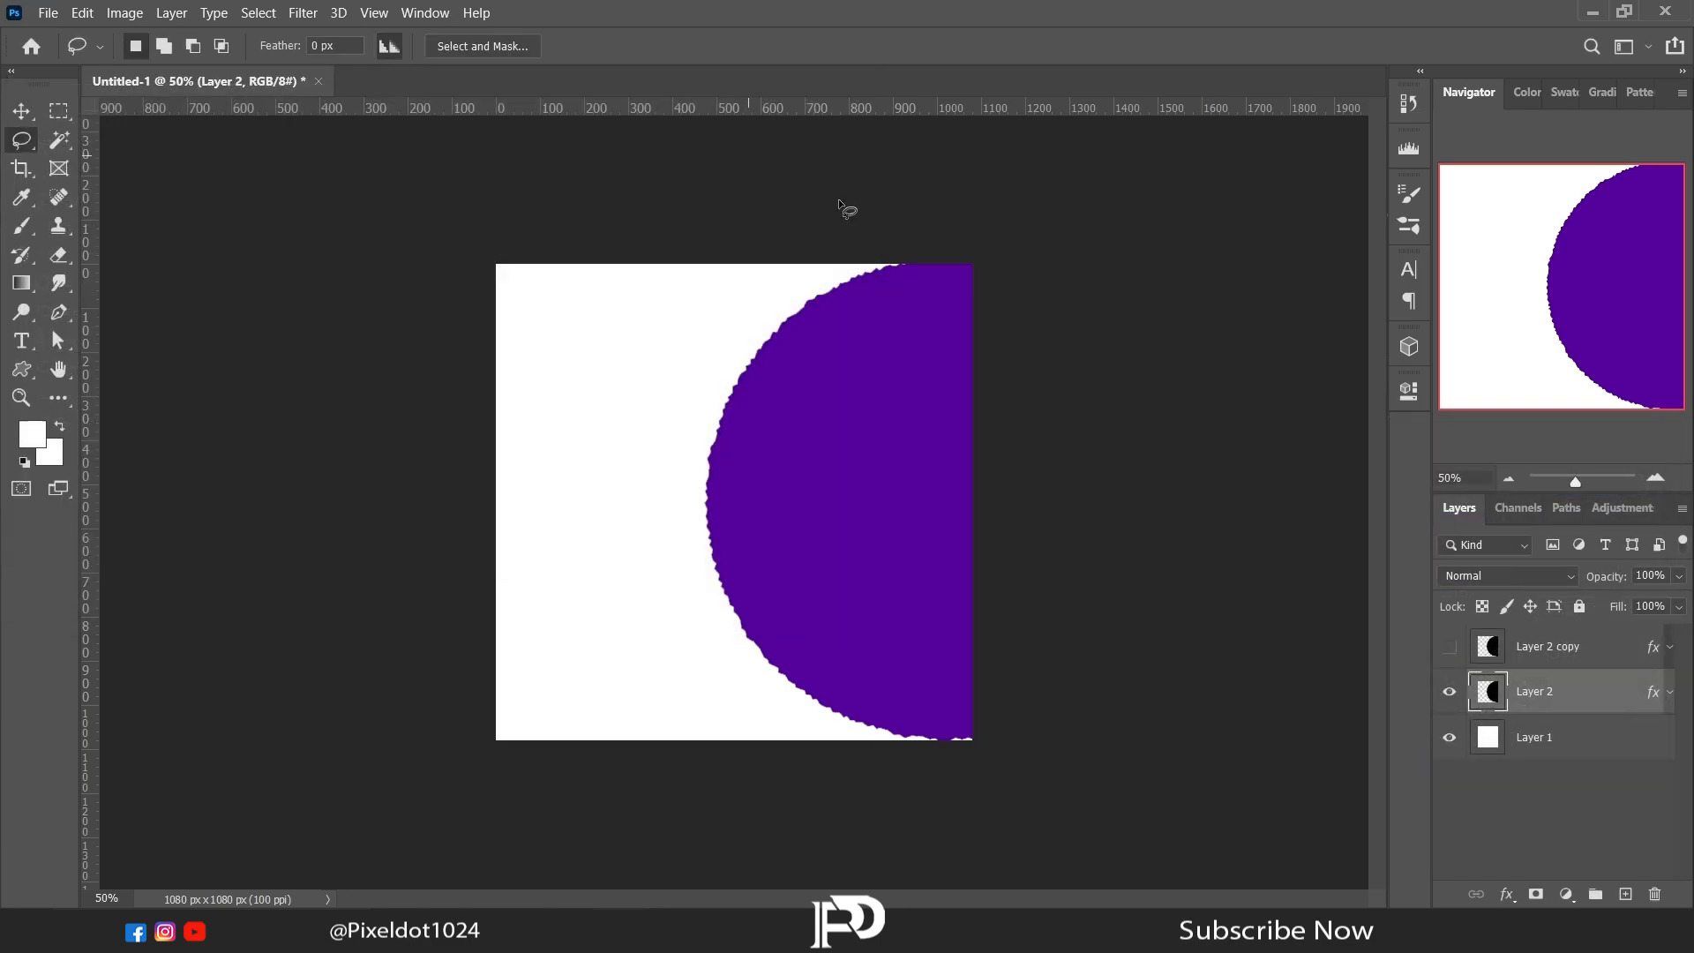
# Step: Show Layer 2 copy again and scale Layer 2 to about 103% outward to the left, forming a dark rim around the light purple circle
pyautogui.rightClick(817, 400)
pyautogui.click(1039, 603)
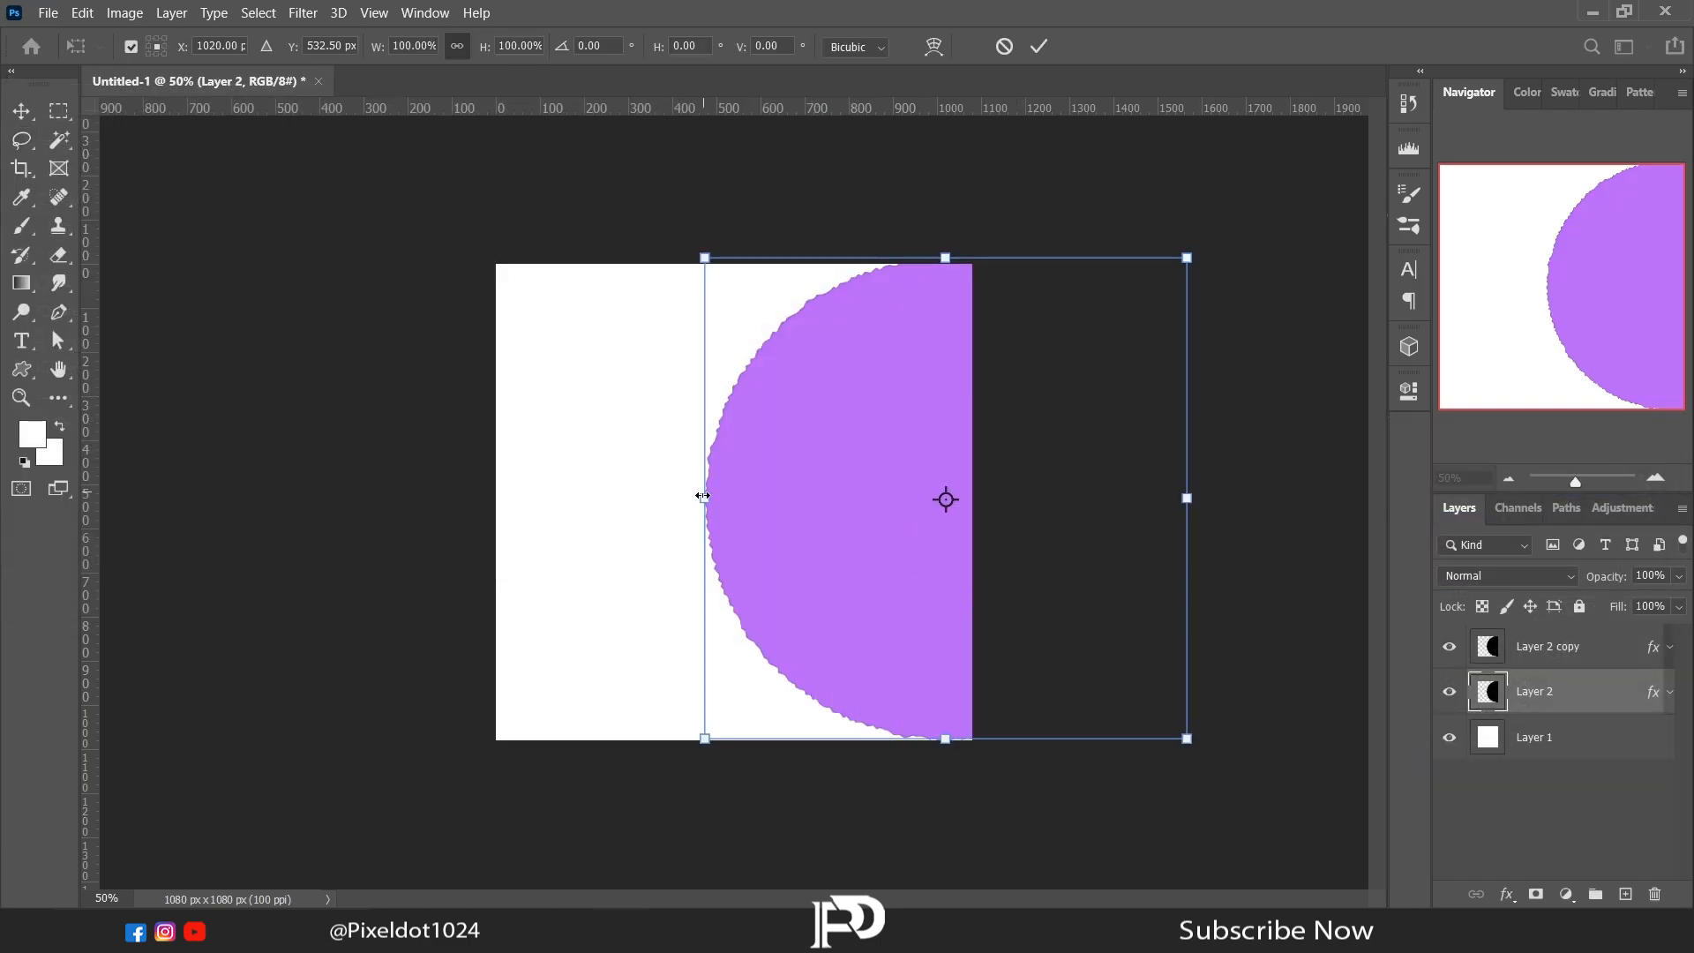
pyautogui.moveTo(702, 496); pyautogui.dragTo(688, 503)
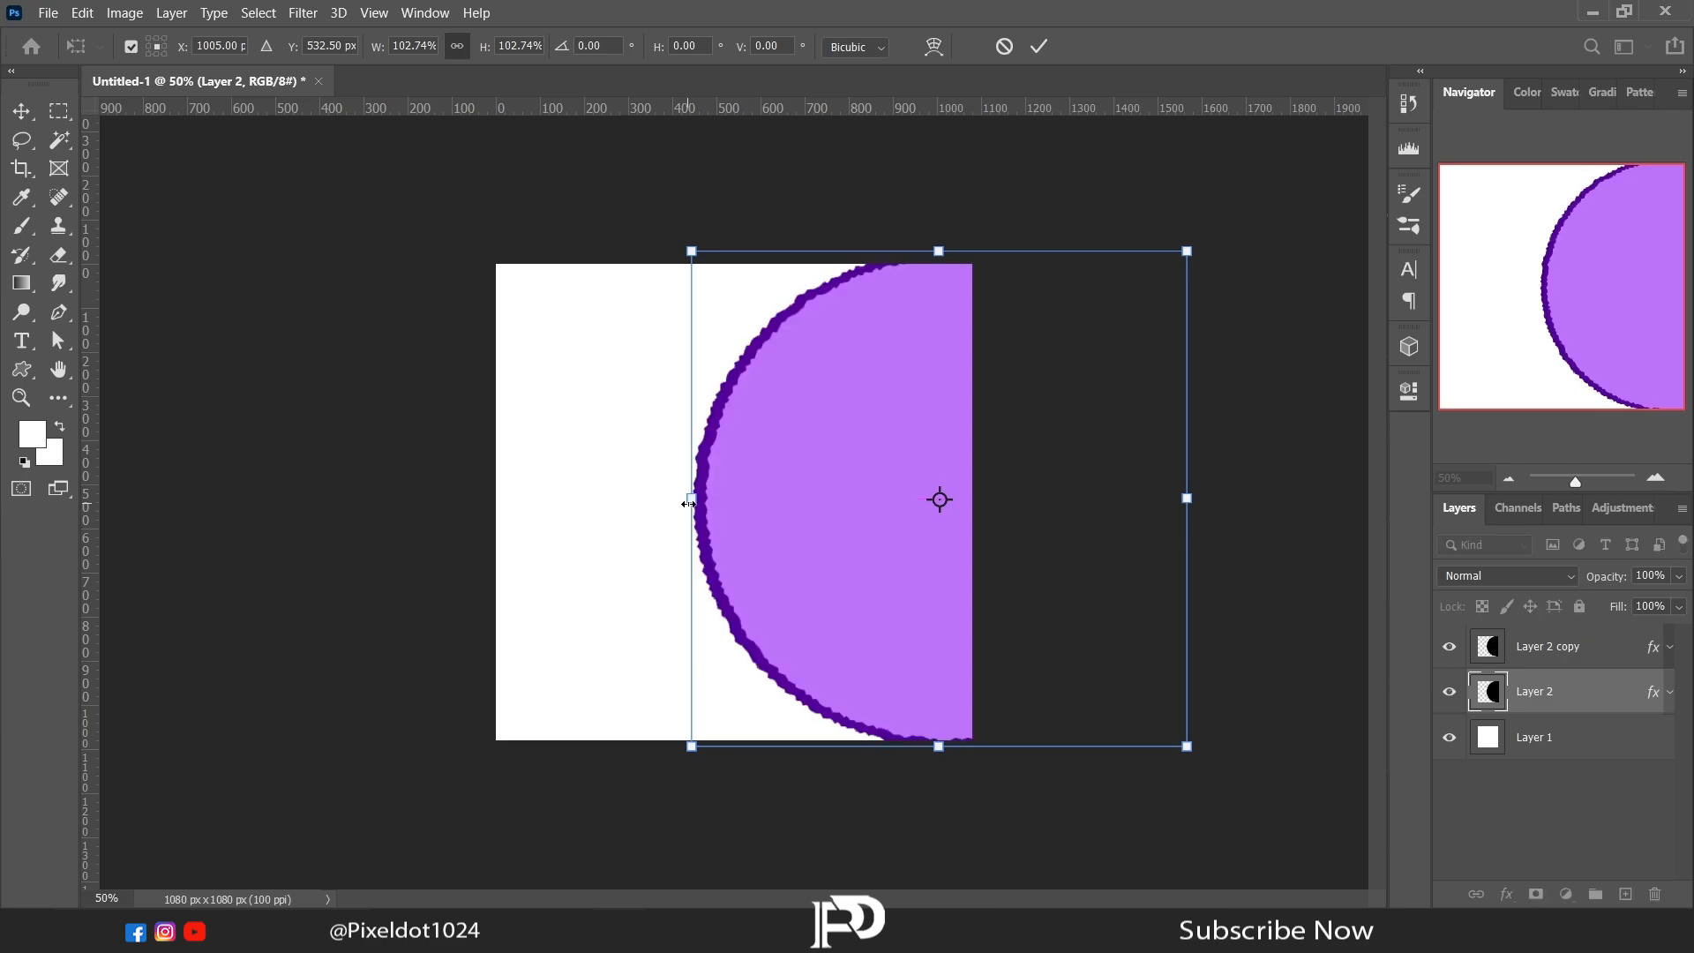
pyautogui.press('Return')
pyautogui.press('l')
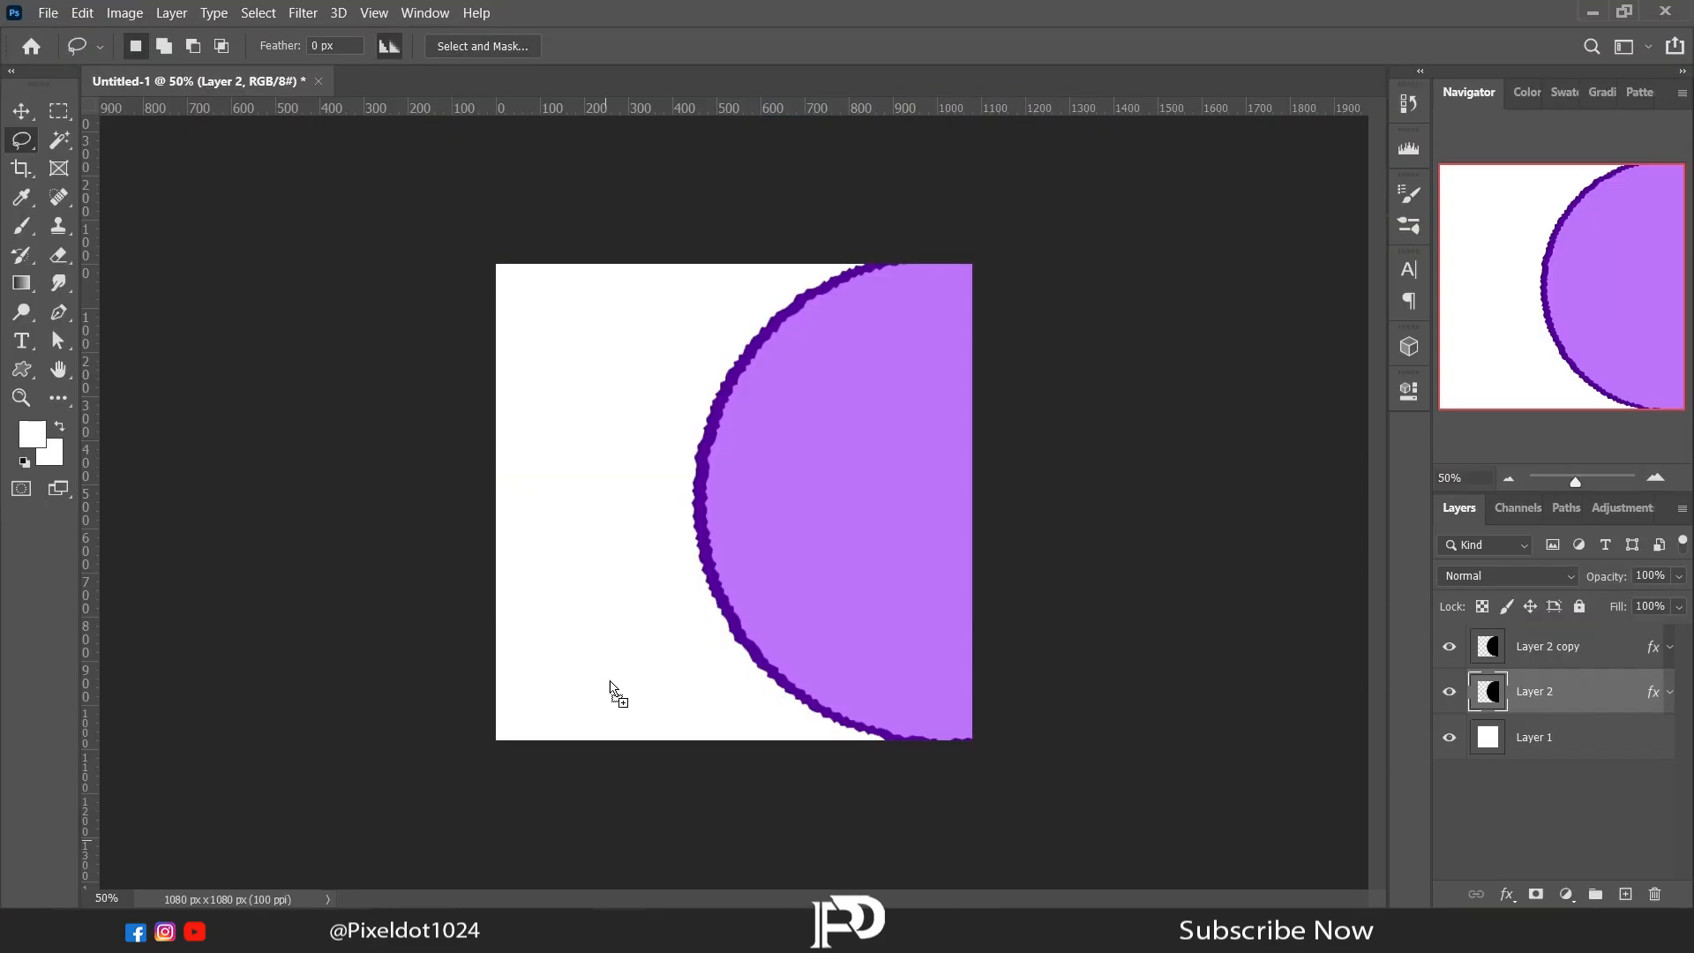
# Step: Place the model photo 1ggg7 (1) from the Post folder as the topmost layer and rasterize it
pyautogui.moveTo(608, 686); pyautogui.dragTo(623, 553)
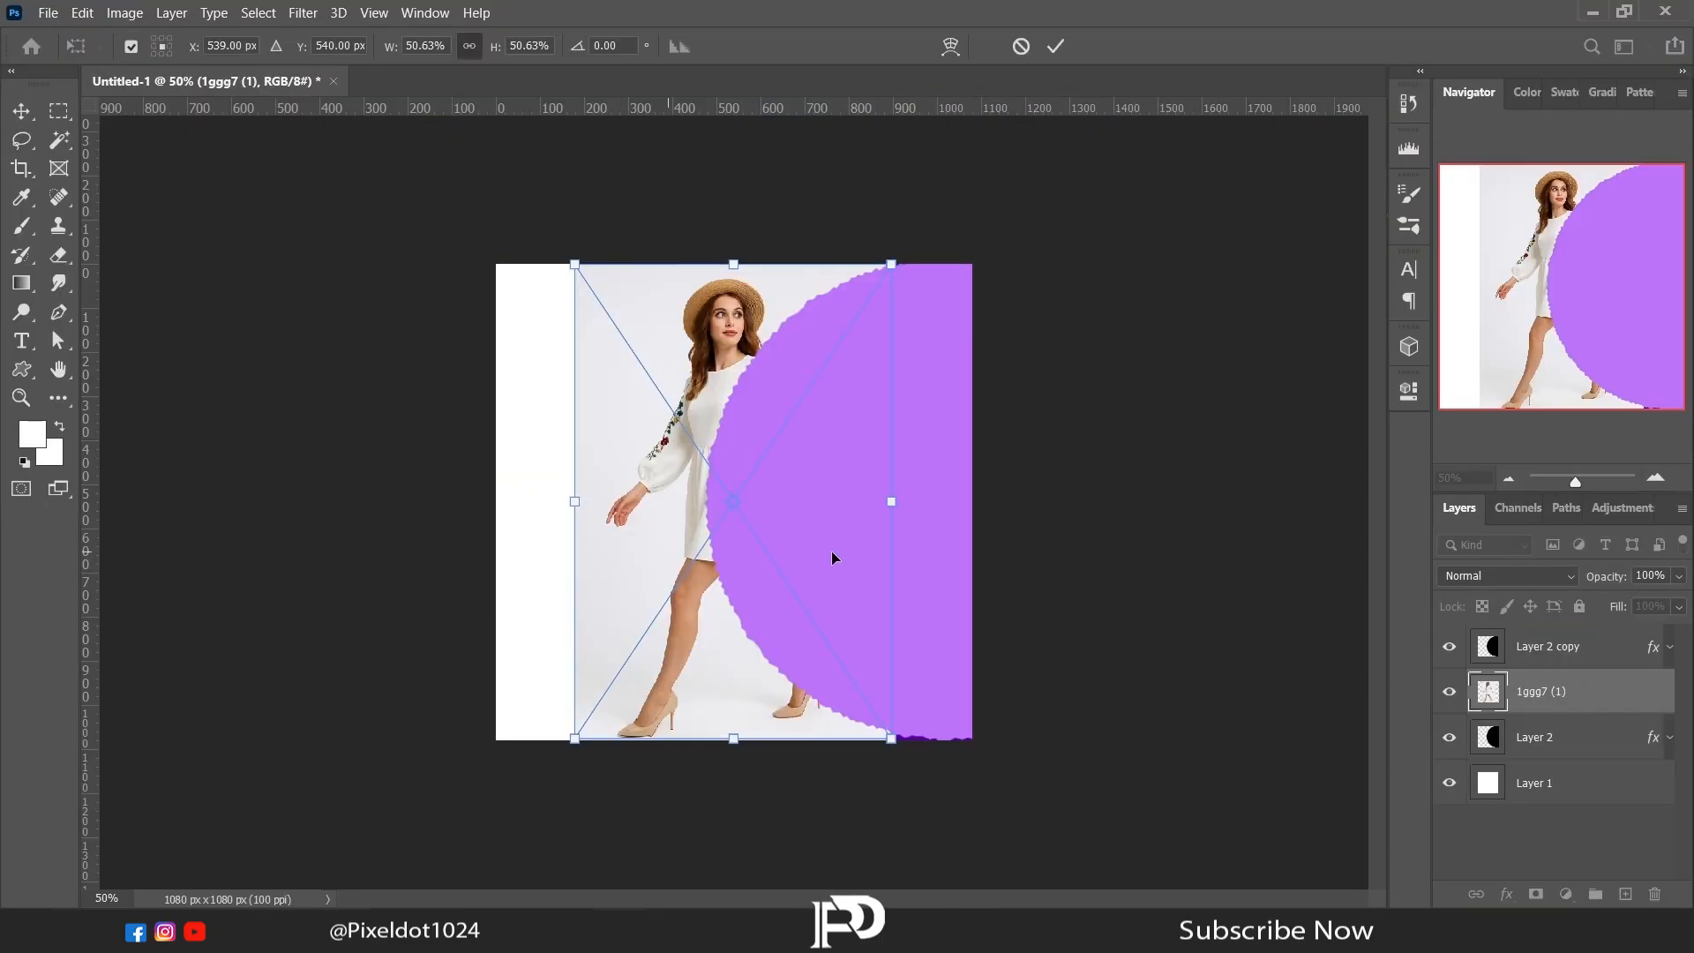
pyautogui.press('Return')
pyautogui.moveTo(1526, 697); pyautogui.dragTo(1536, 643)
pyautogui.rightClick(1537, 643)
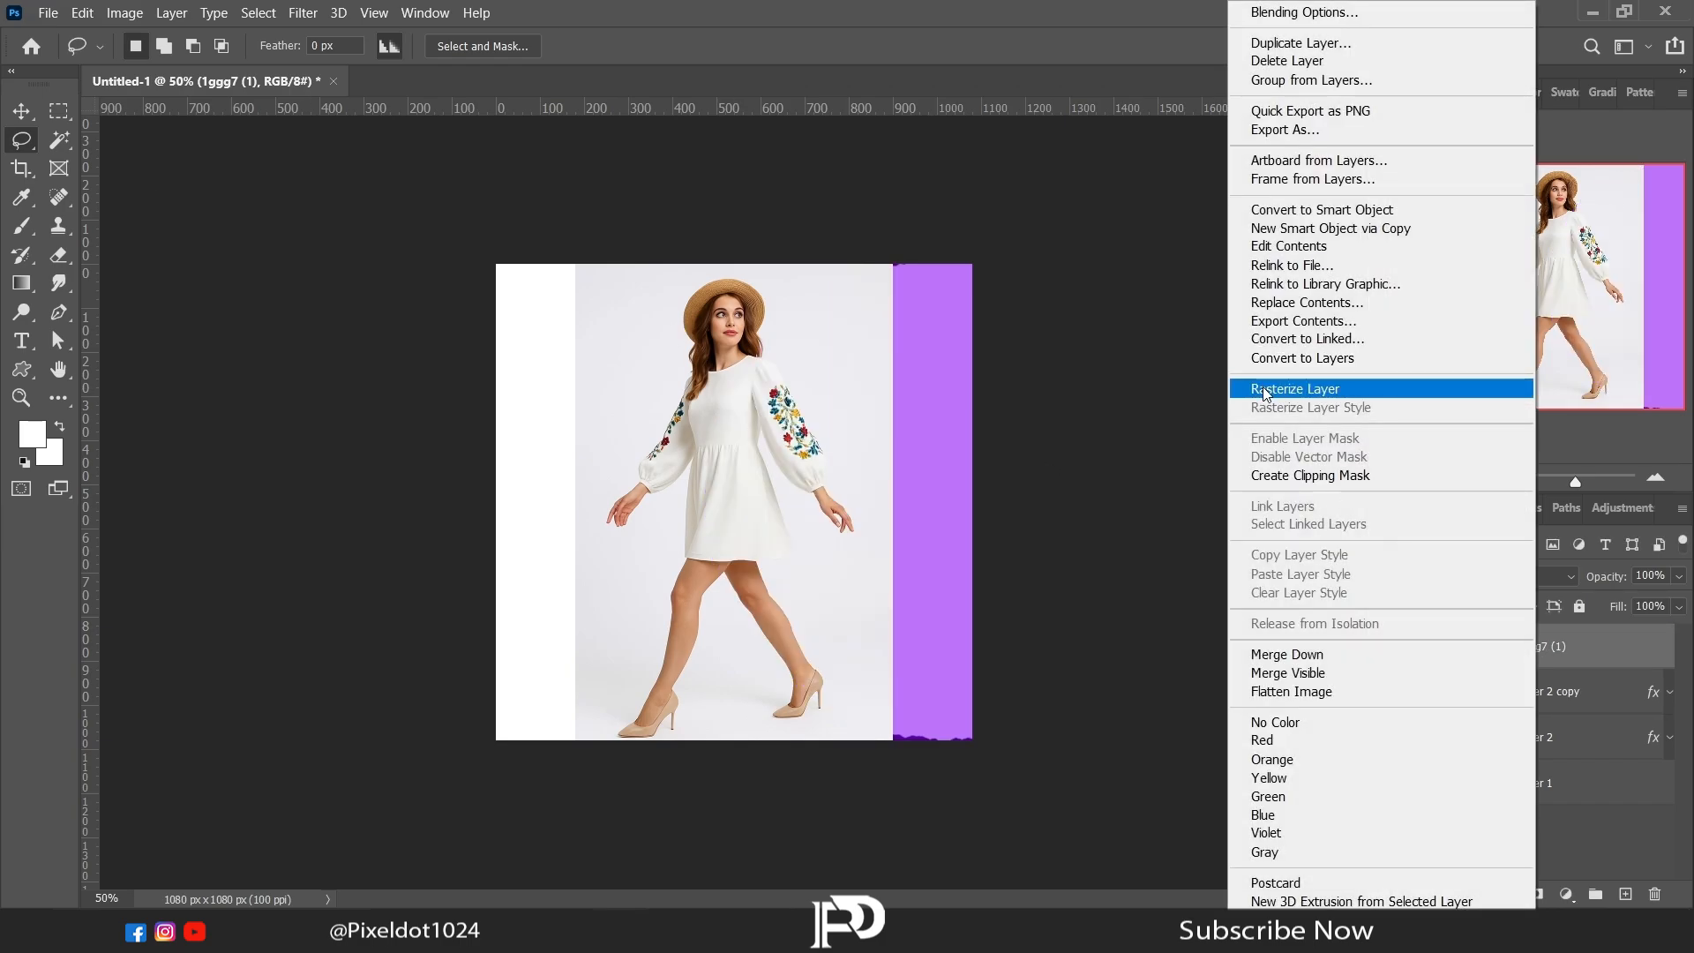
pyautogui.click(1294, 388)
# Step: Cut the woman out onto her own layer using Select Subject, and delete the original 1ggg7 (1) photo layer
pyautogui.click(56, 146)
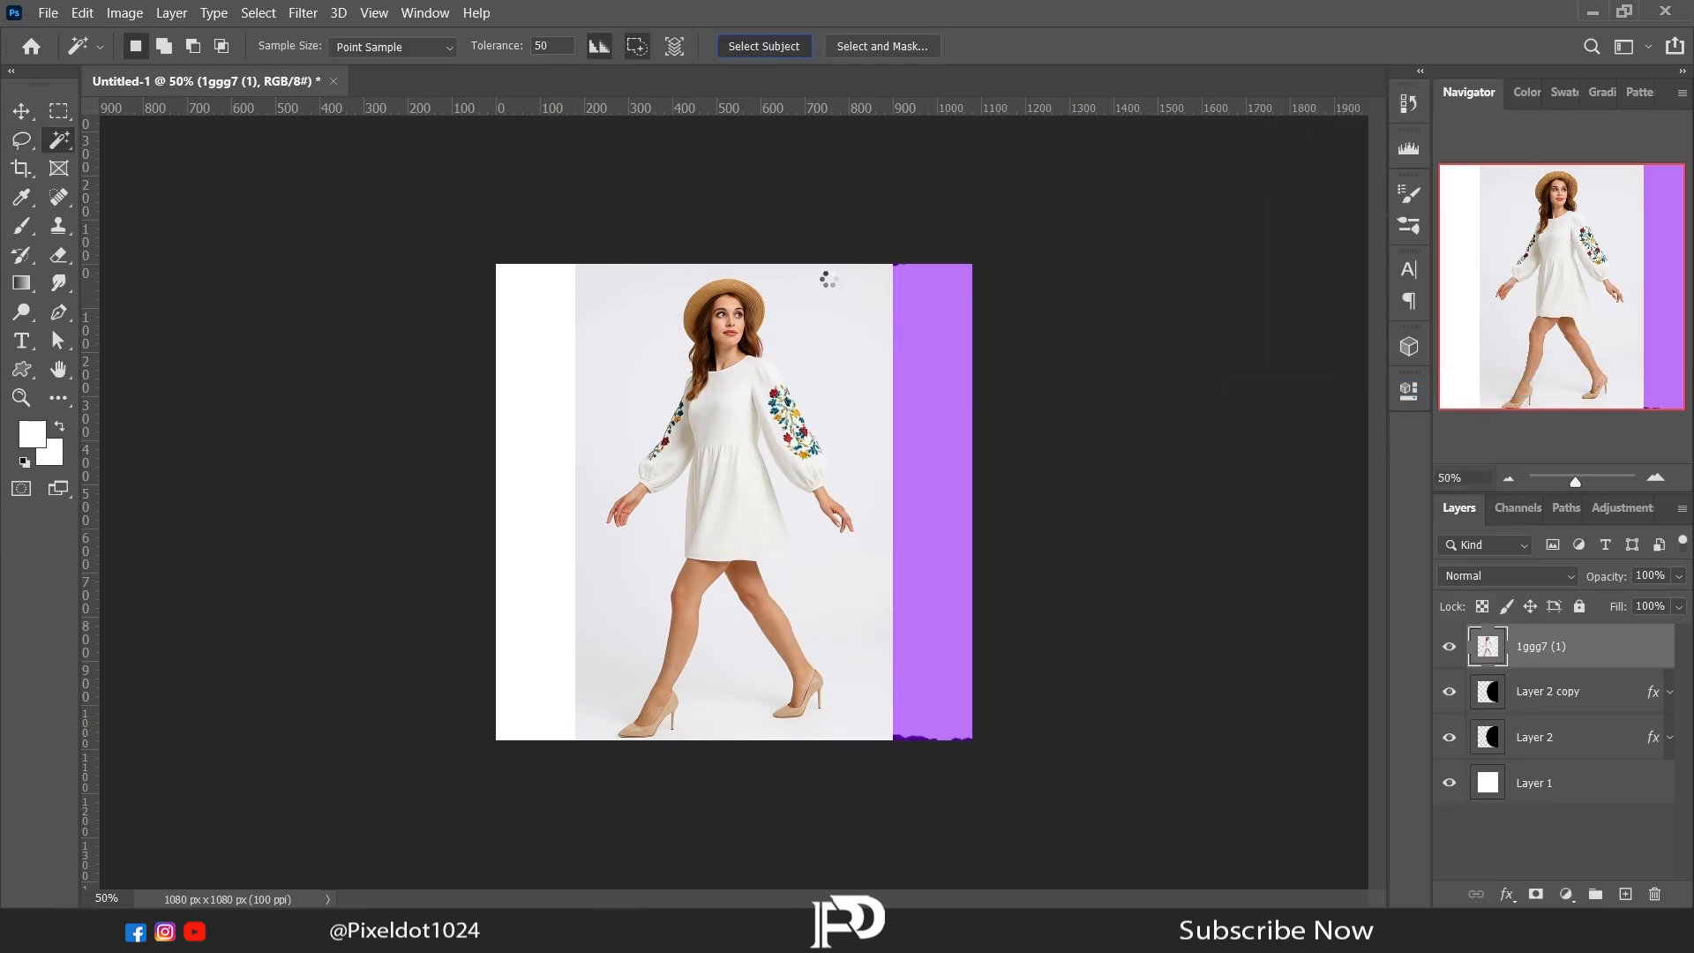
pyautogui.press('l')
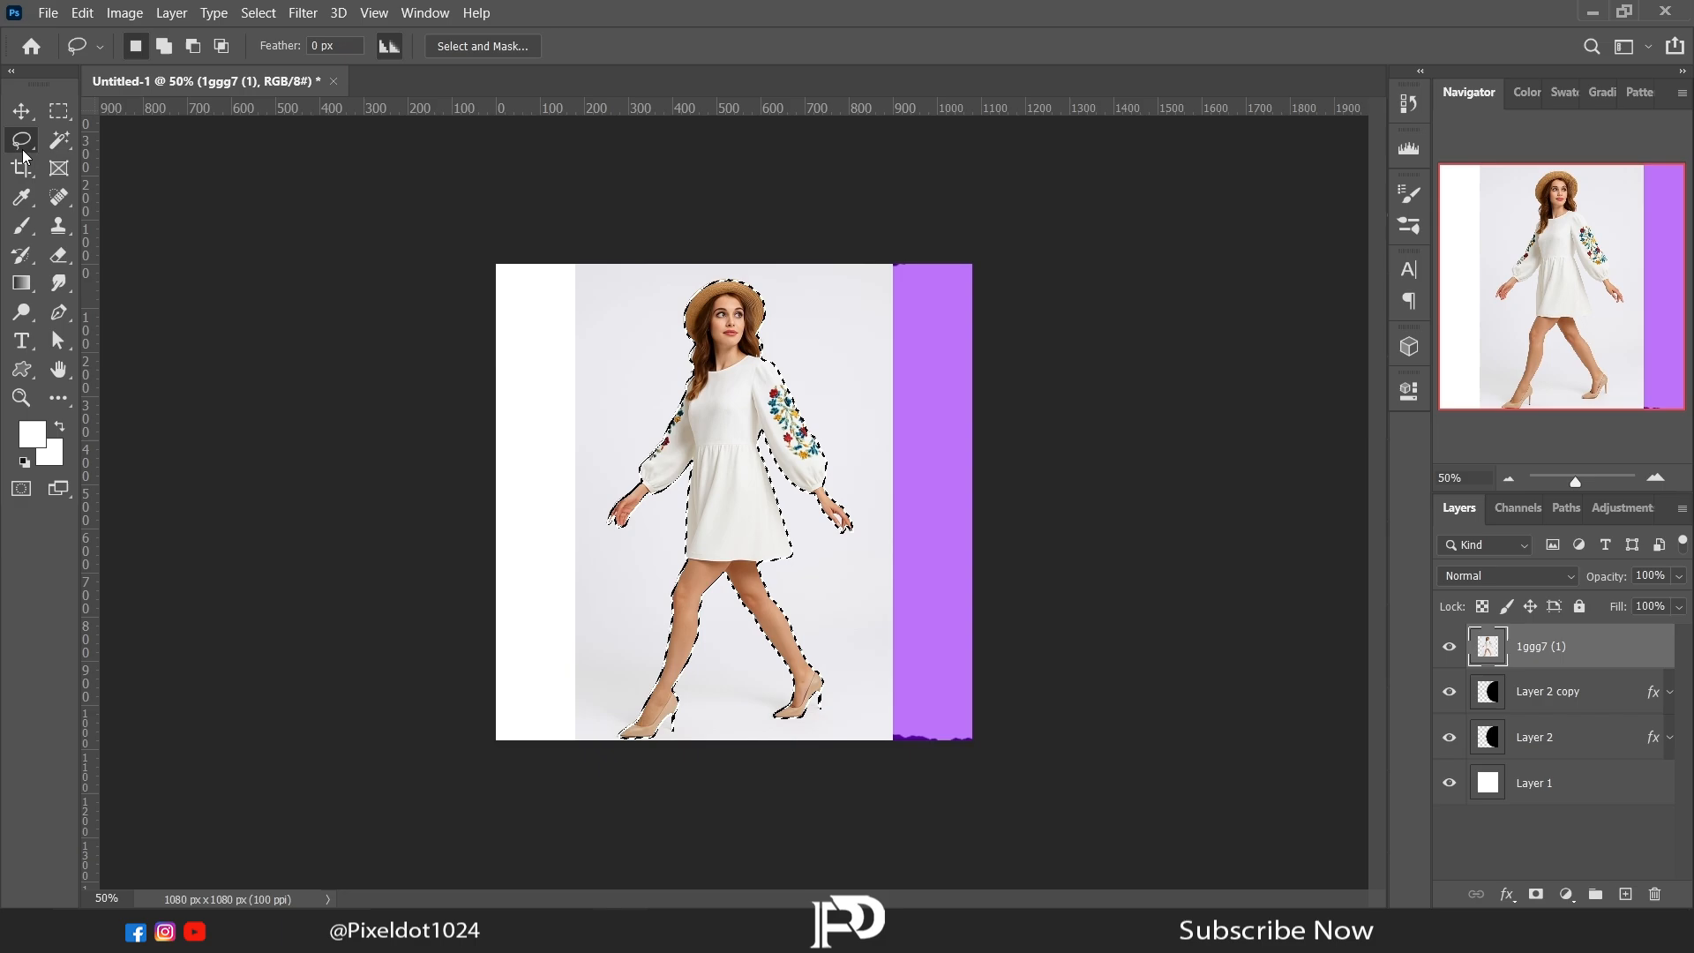
pyautogui.rightClick(717, 395)
pyautogui.click(861, 559)
pyautogui.click(1542, 697)
pyautogui.press('Delete')
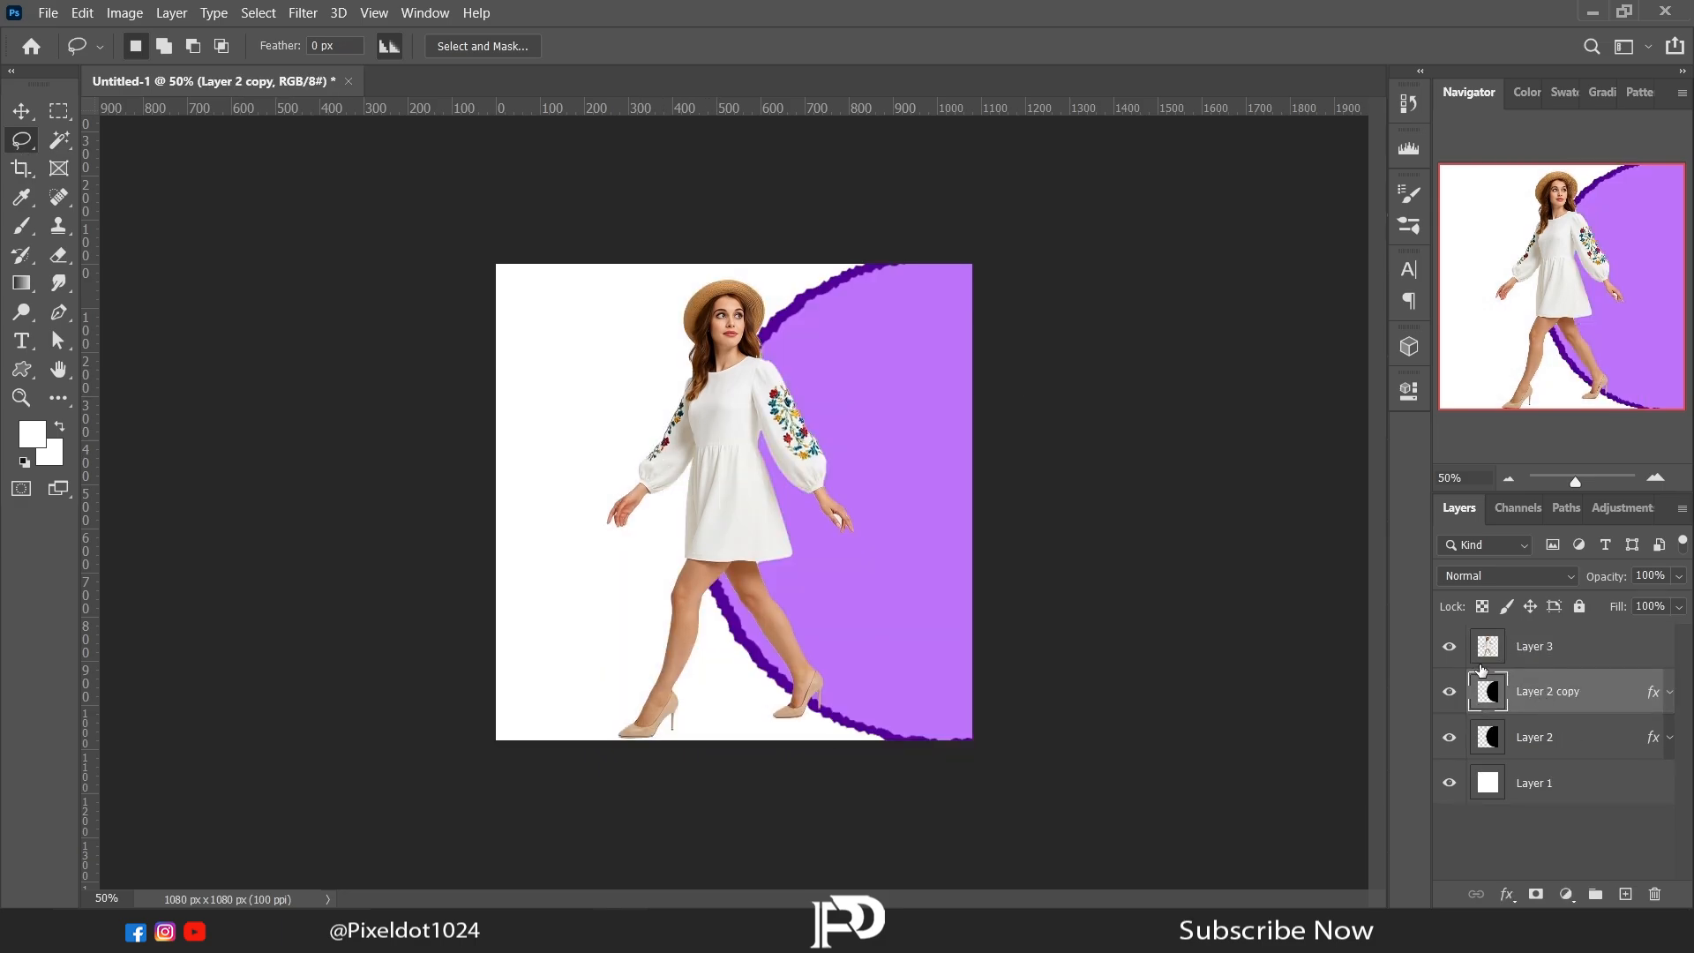
pyautogui.rightClick(750, 438)
pyautogui.click(812, 626)
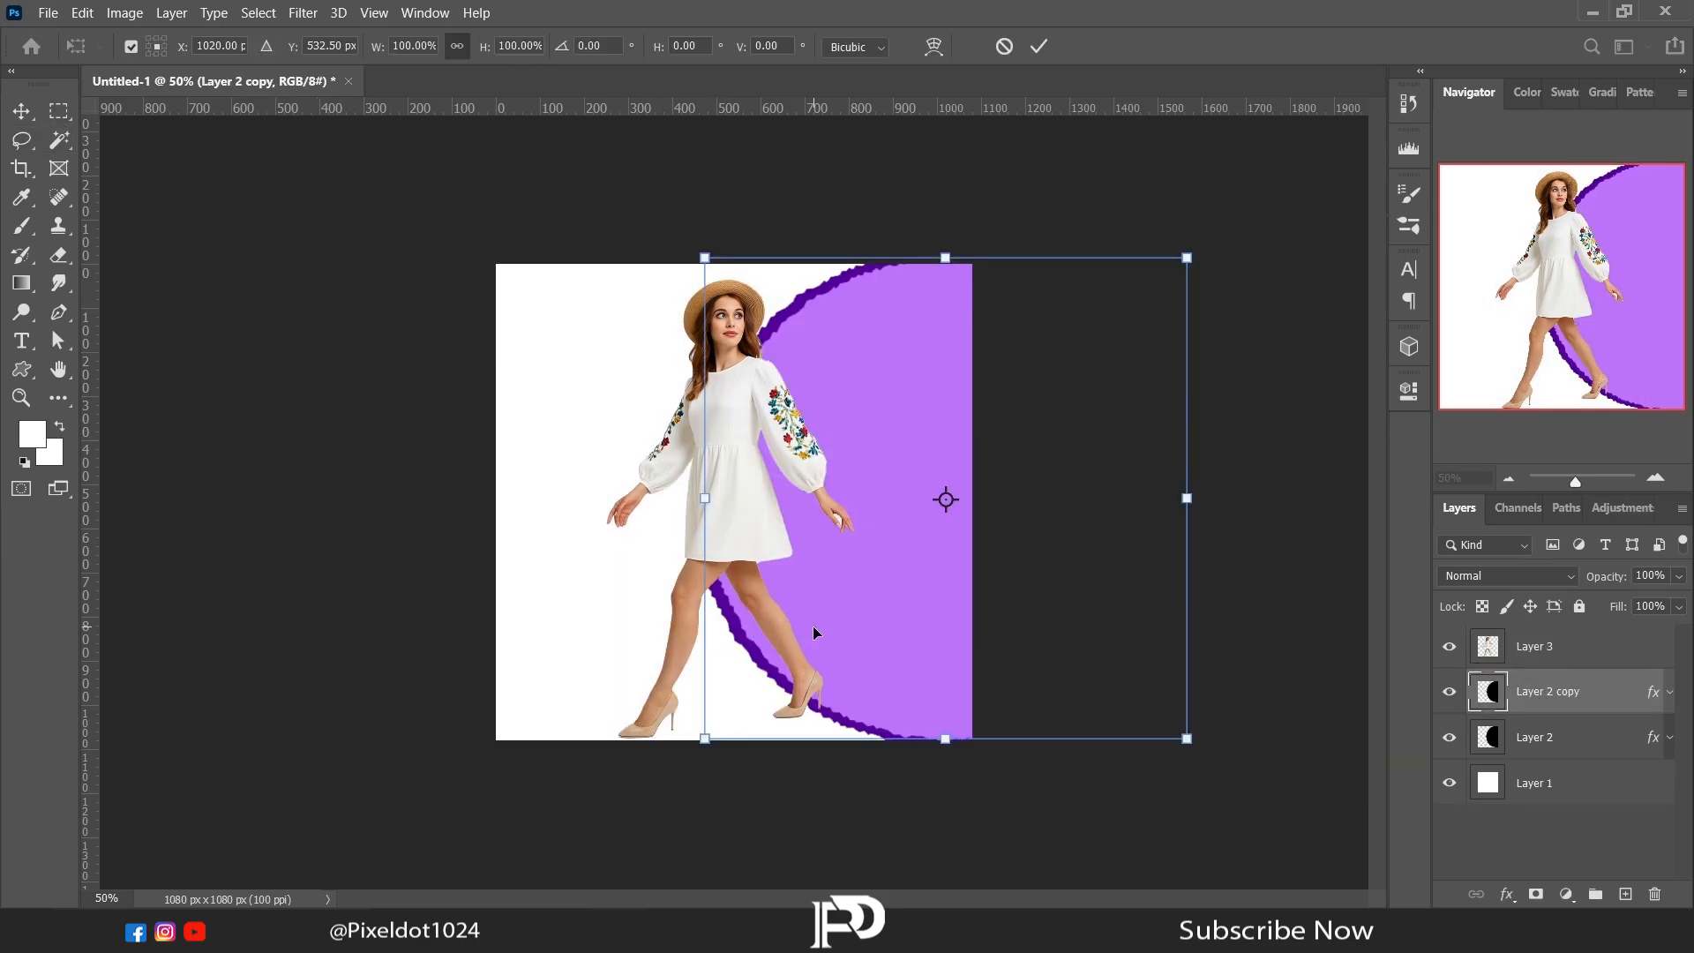
pyautogui.press('Escape')
# Step: Scale down the woman on Layer 3 and position her over the left rim of the purple circle
pyautogui.click(1535, 646)
pyautogui.rightClick(723, 430)
pyautogui.click(794, 620)
pyautogui.moveTo(820, 739); pyautogui.dragTo(798, 617)
pyautogui.moveTo(859, 673); pyautogui.dragTo(830, 641)
pyautogui.press('Return')
pyautogui.press('l')
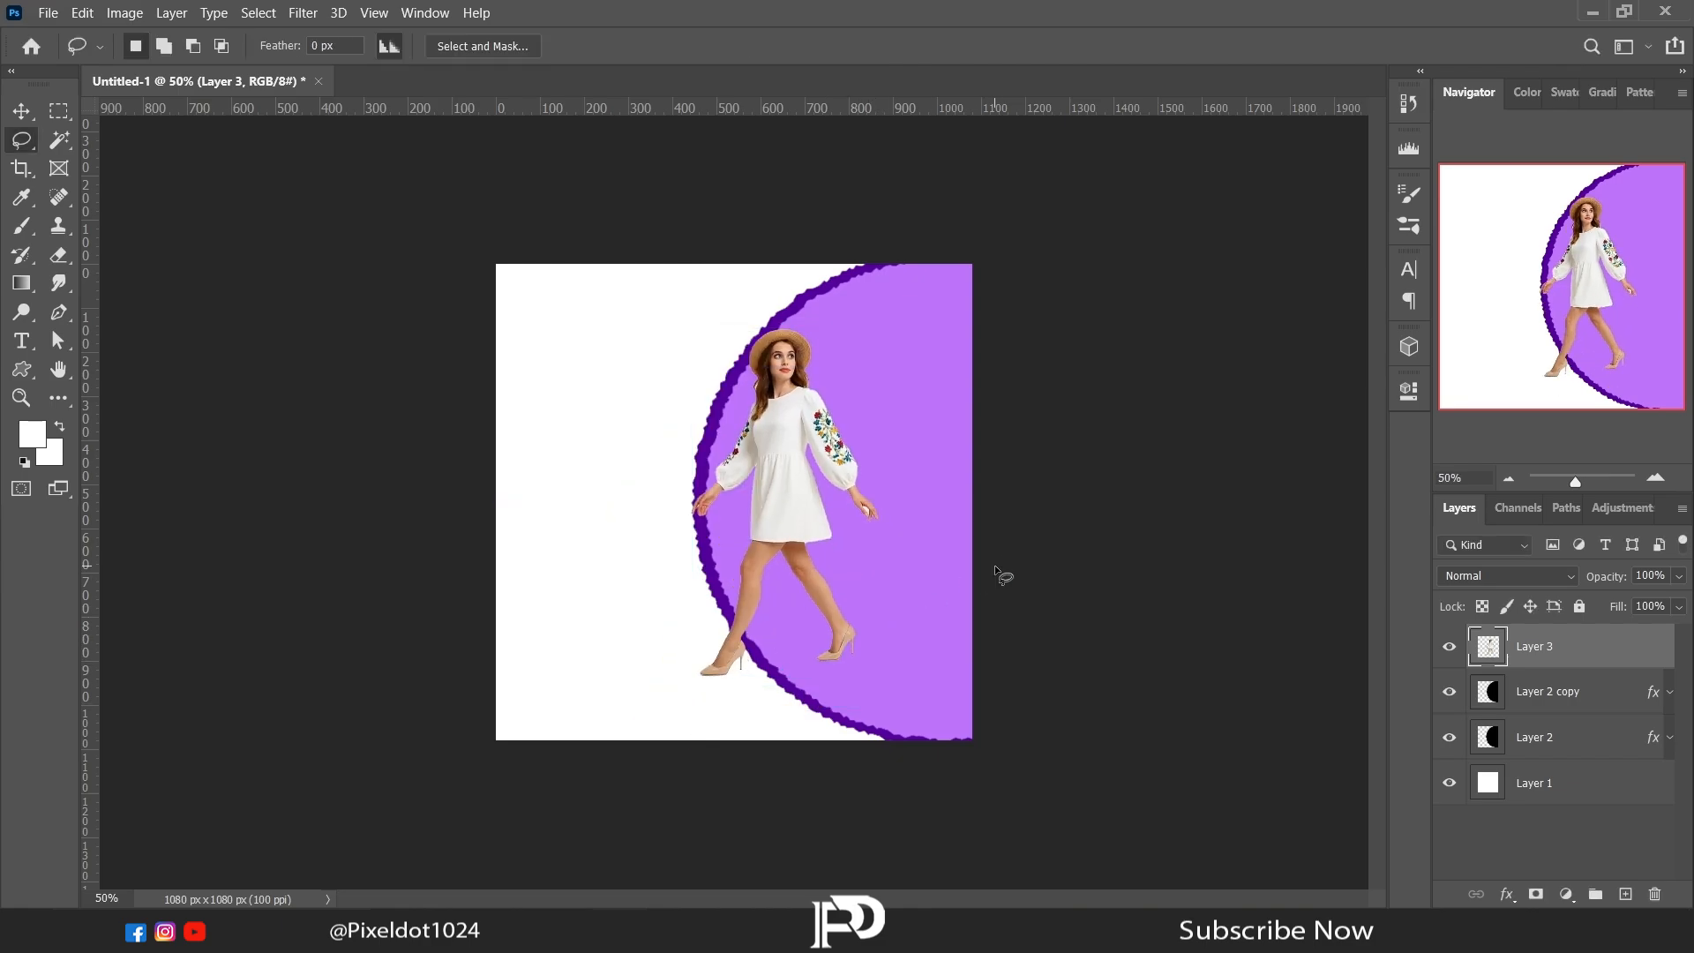
# Step: Create a text box about 833 by 308 px across the model and replace its placeholder with FASHION
pyautogui.click(32, 342)
pyautogui.moveTo(605, 436); pyautogui.dragTo(963, 573)
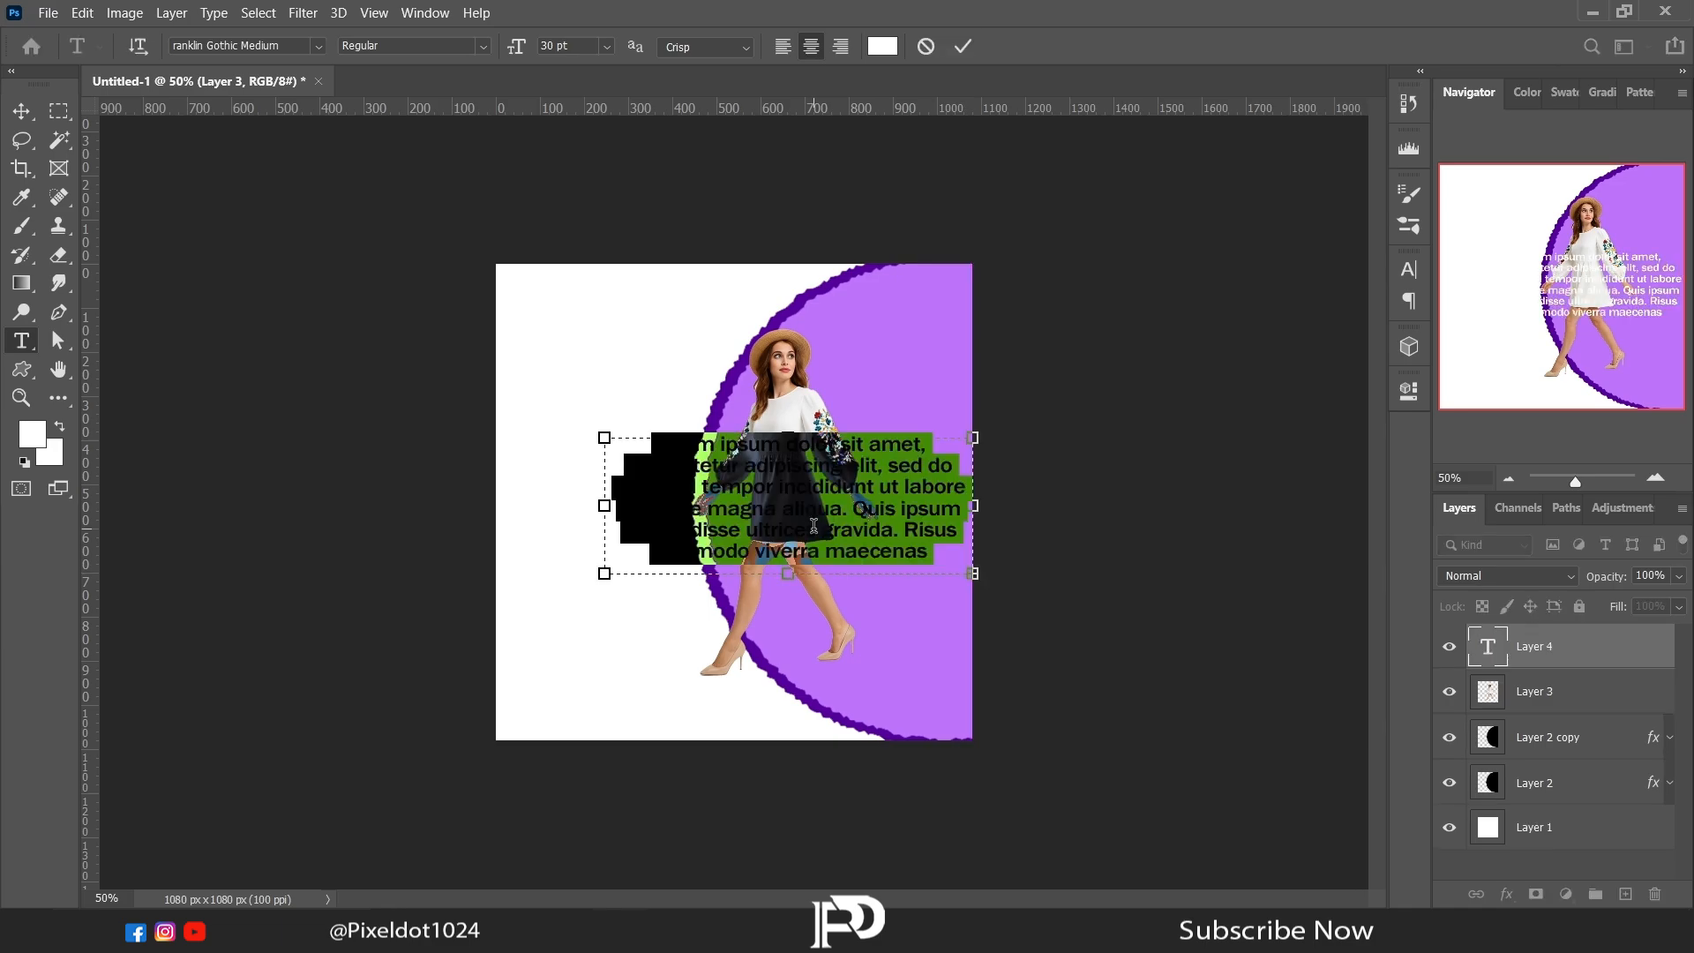
pyautogui.press('BackSpace')
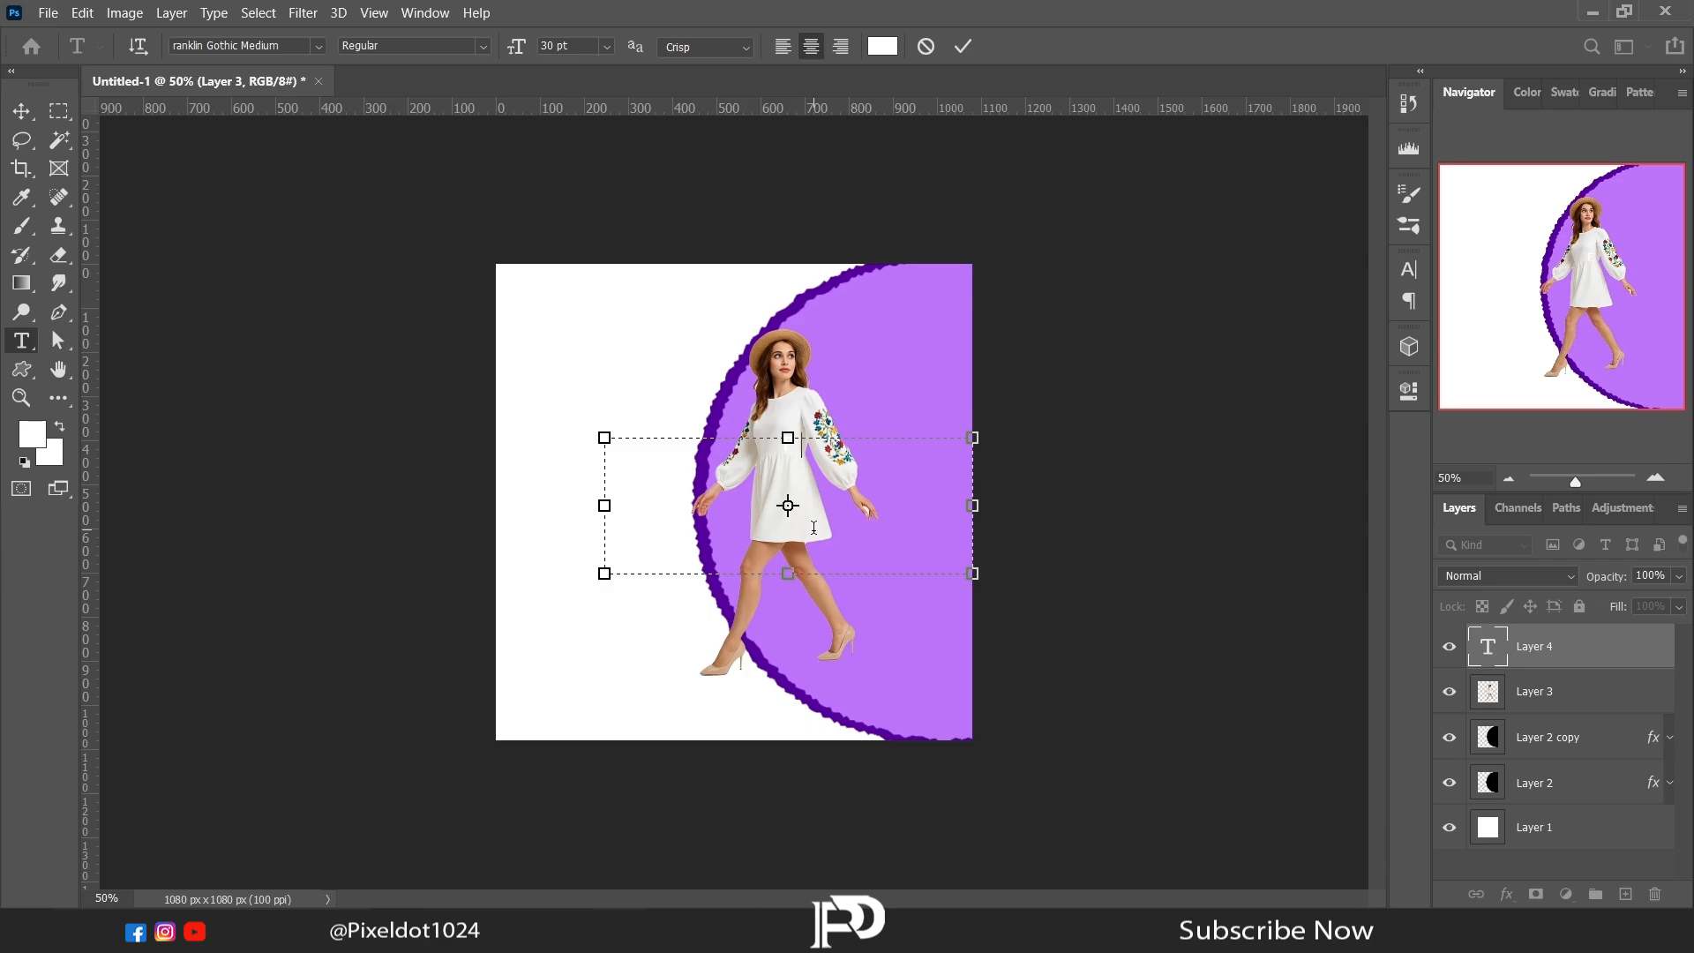
pyautogui.moveTo(807, 530); pyautogui.dragTo(685, 447)
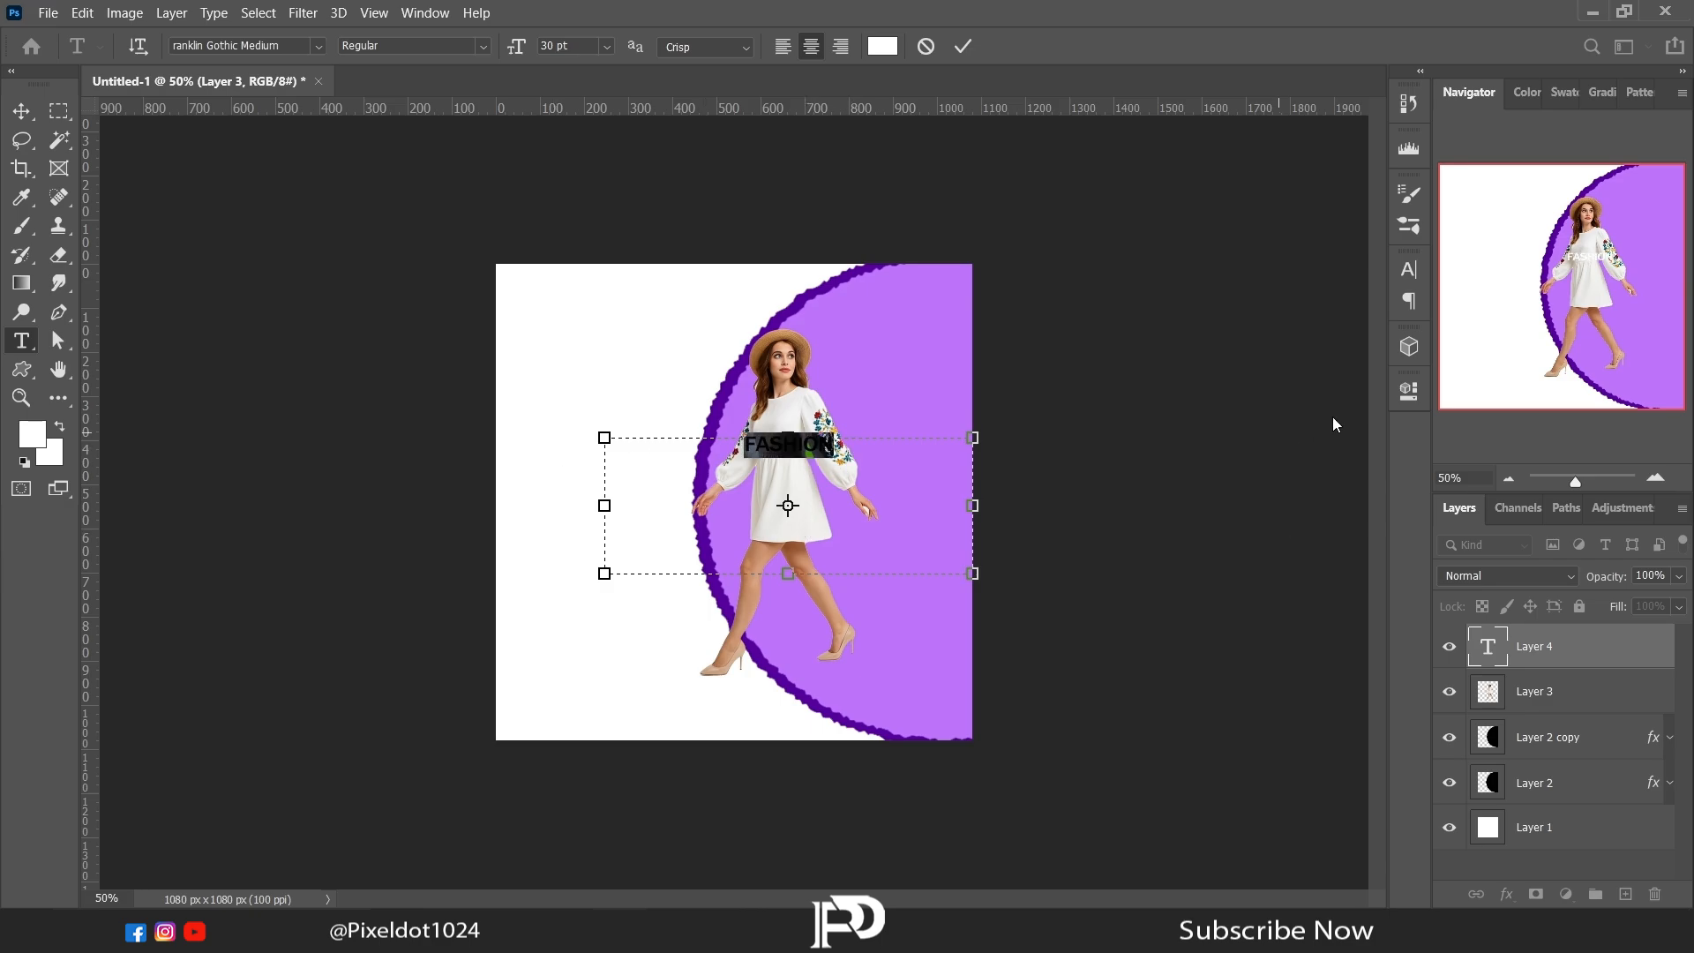
# Step: Set the FASHION text to 93 pt and shrink its text box to fit closely around the word
pyautogui.click(1408, 391)
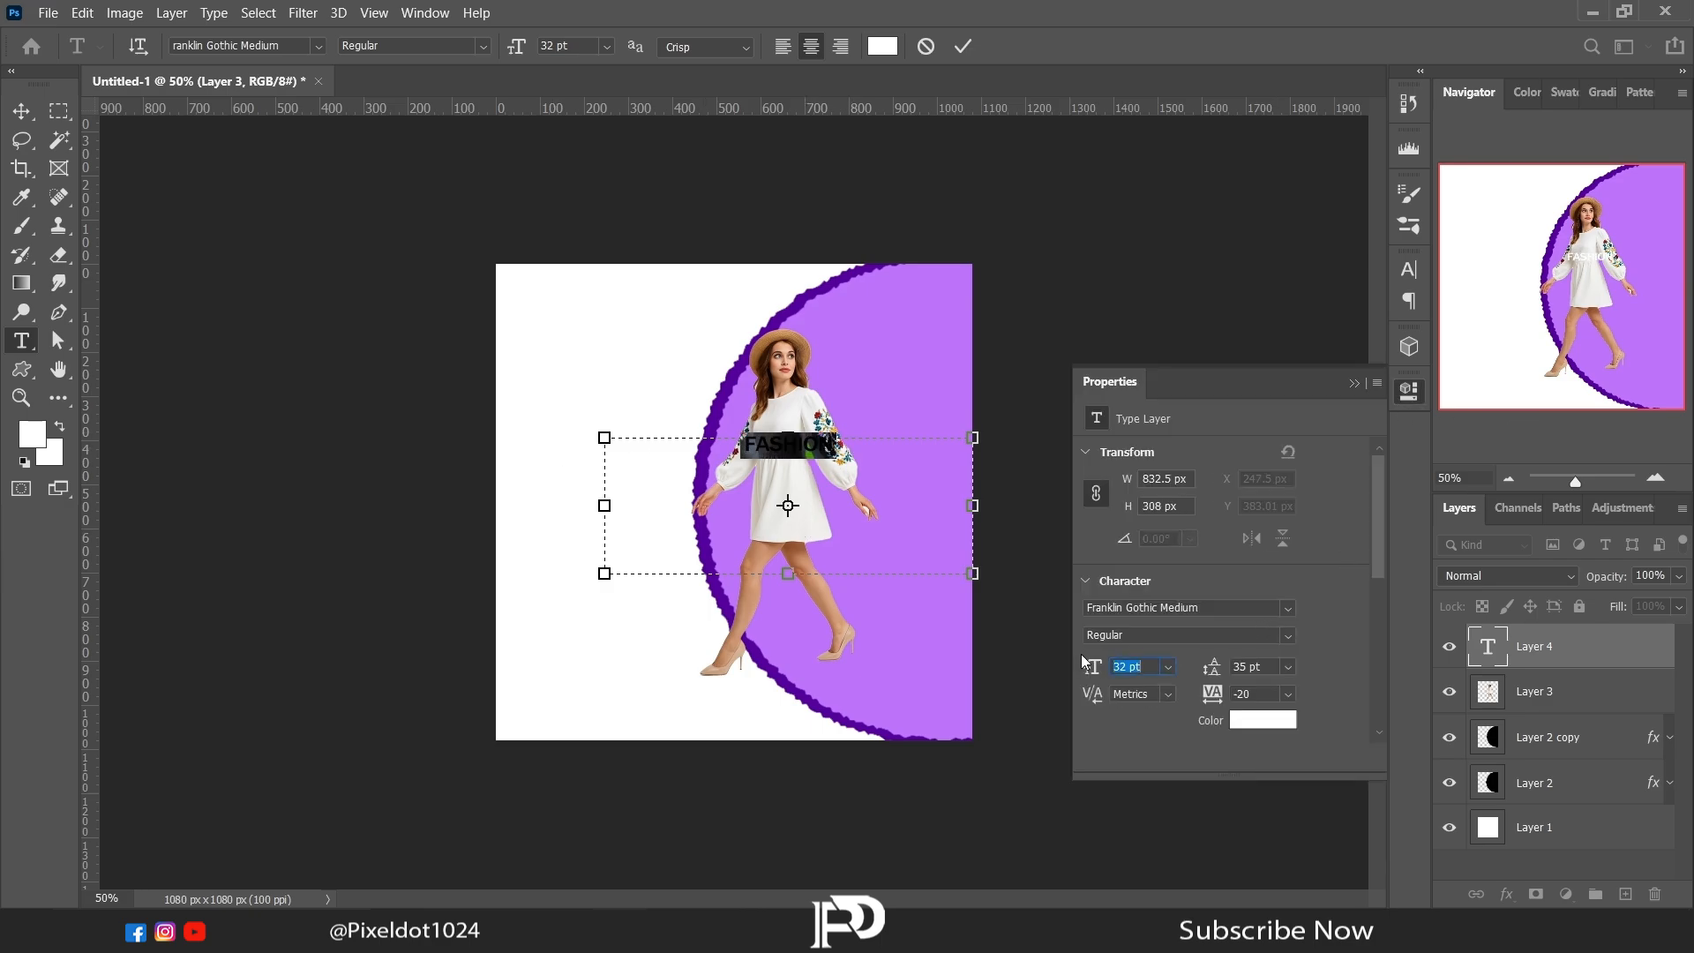
pyautogui.scroll(20, 1084, 662)
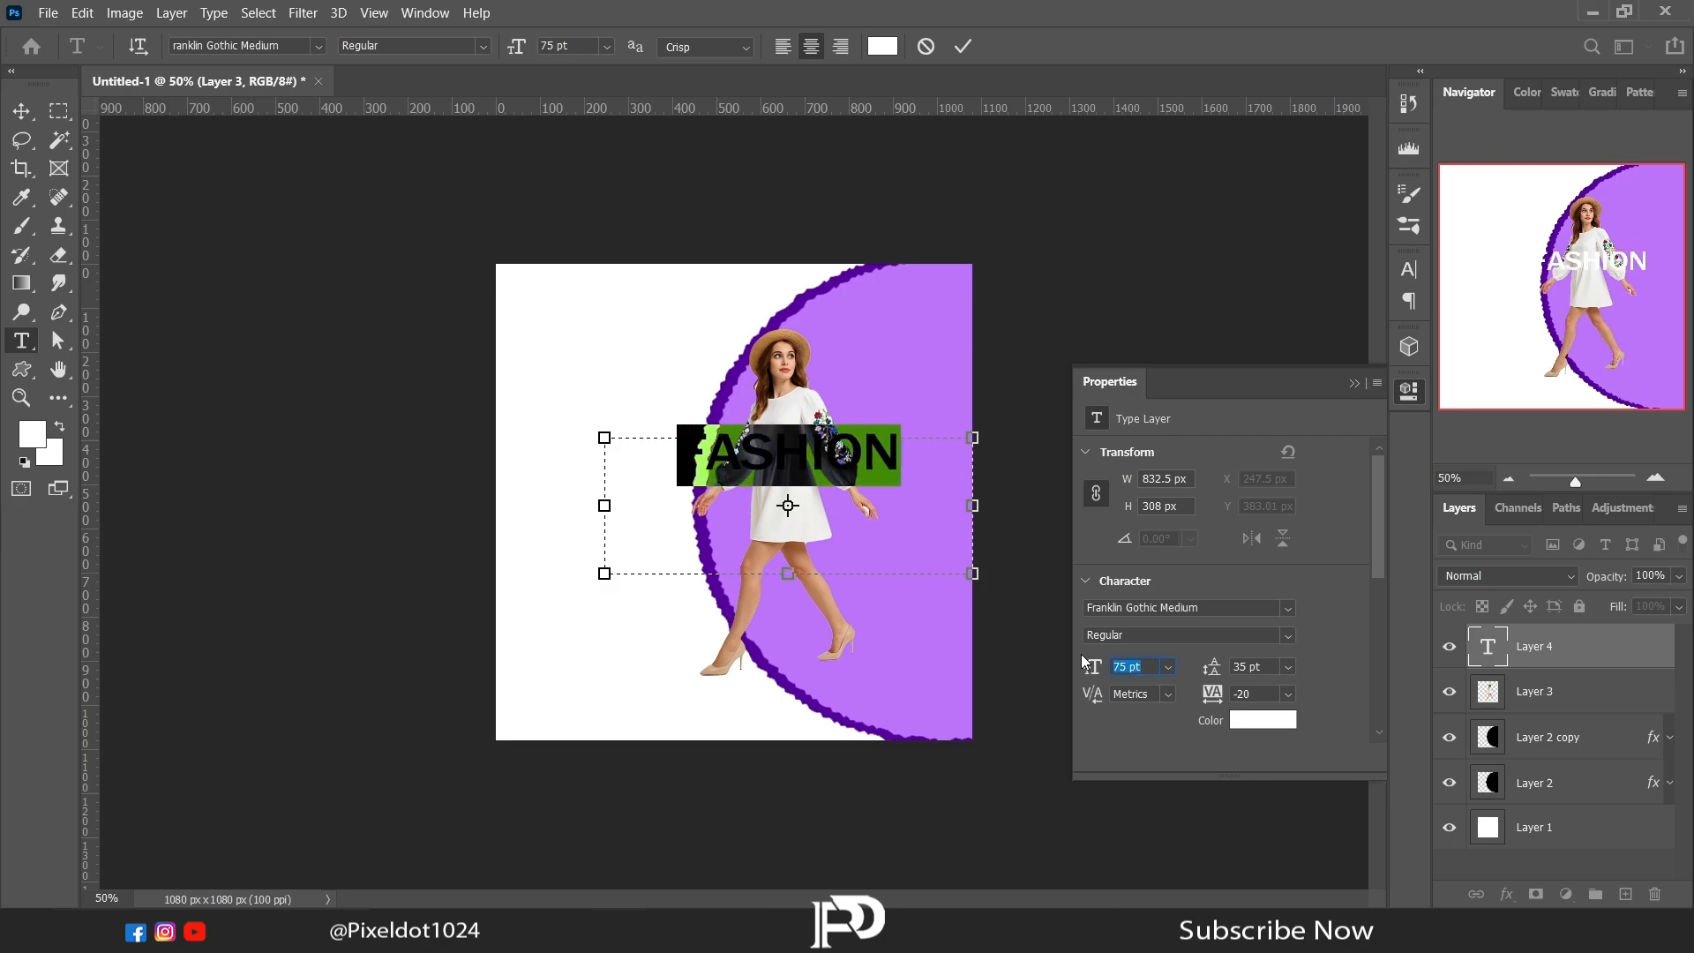
pyautogui.scroll(18, 1084, 662)
pyautogui.click(1354, 383)
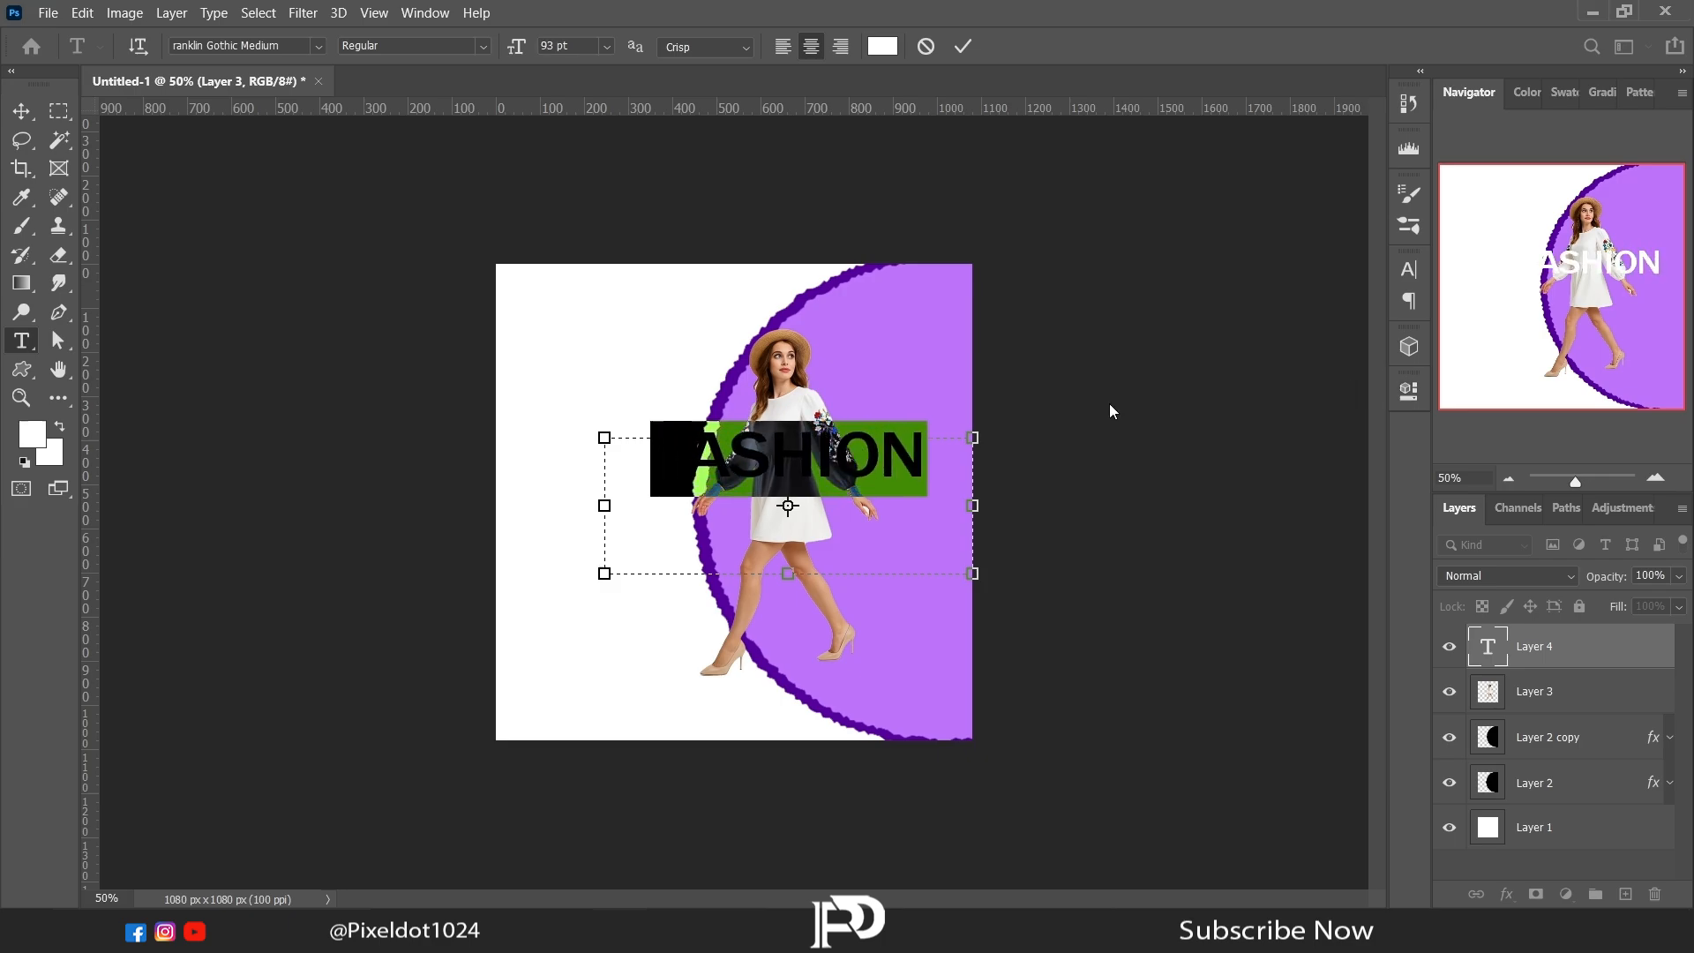
pyautogui.moveTo(788, 573); pyautogui.dragTo(804, 500)
pyautogui.moveTo(972, 468); pyautogui.dragTo(918, 468)
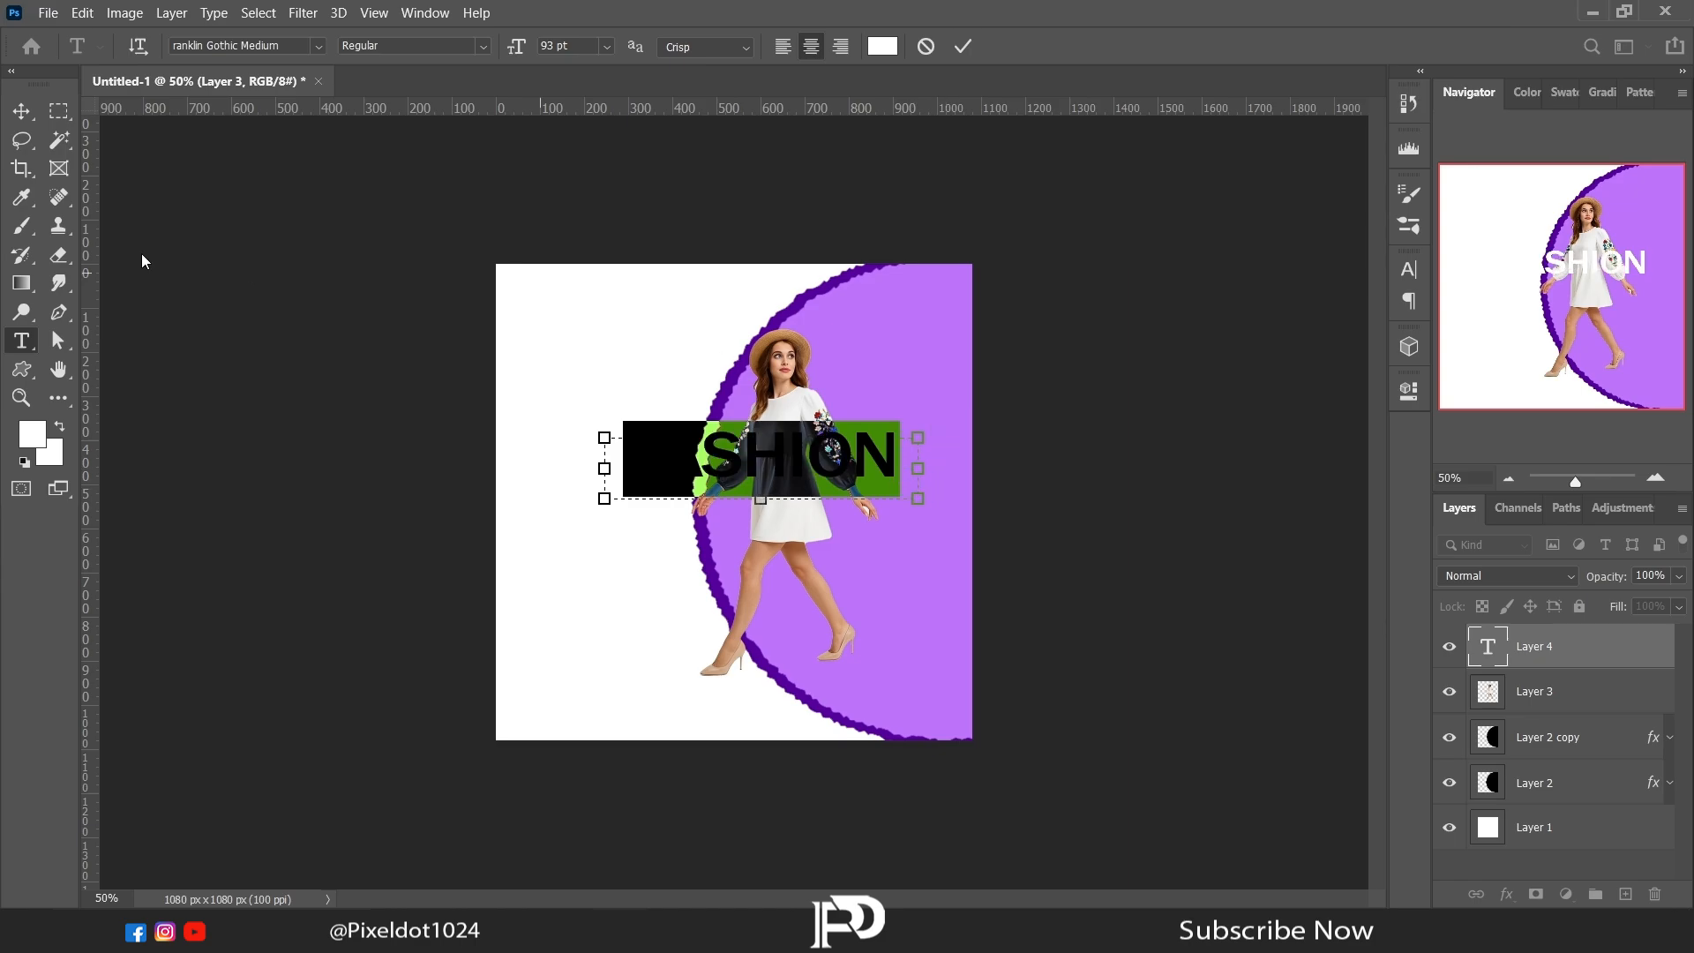
pyautogui.click(635, 421)
# Step: Rotate the FASHION text 90° clockwise and move it to the right edge of the canvas
pyautogui.rightClick(703, 548)
pyautogui.click(799, 725)
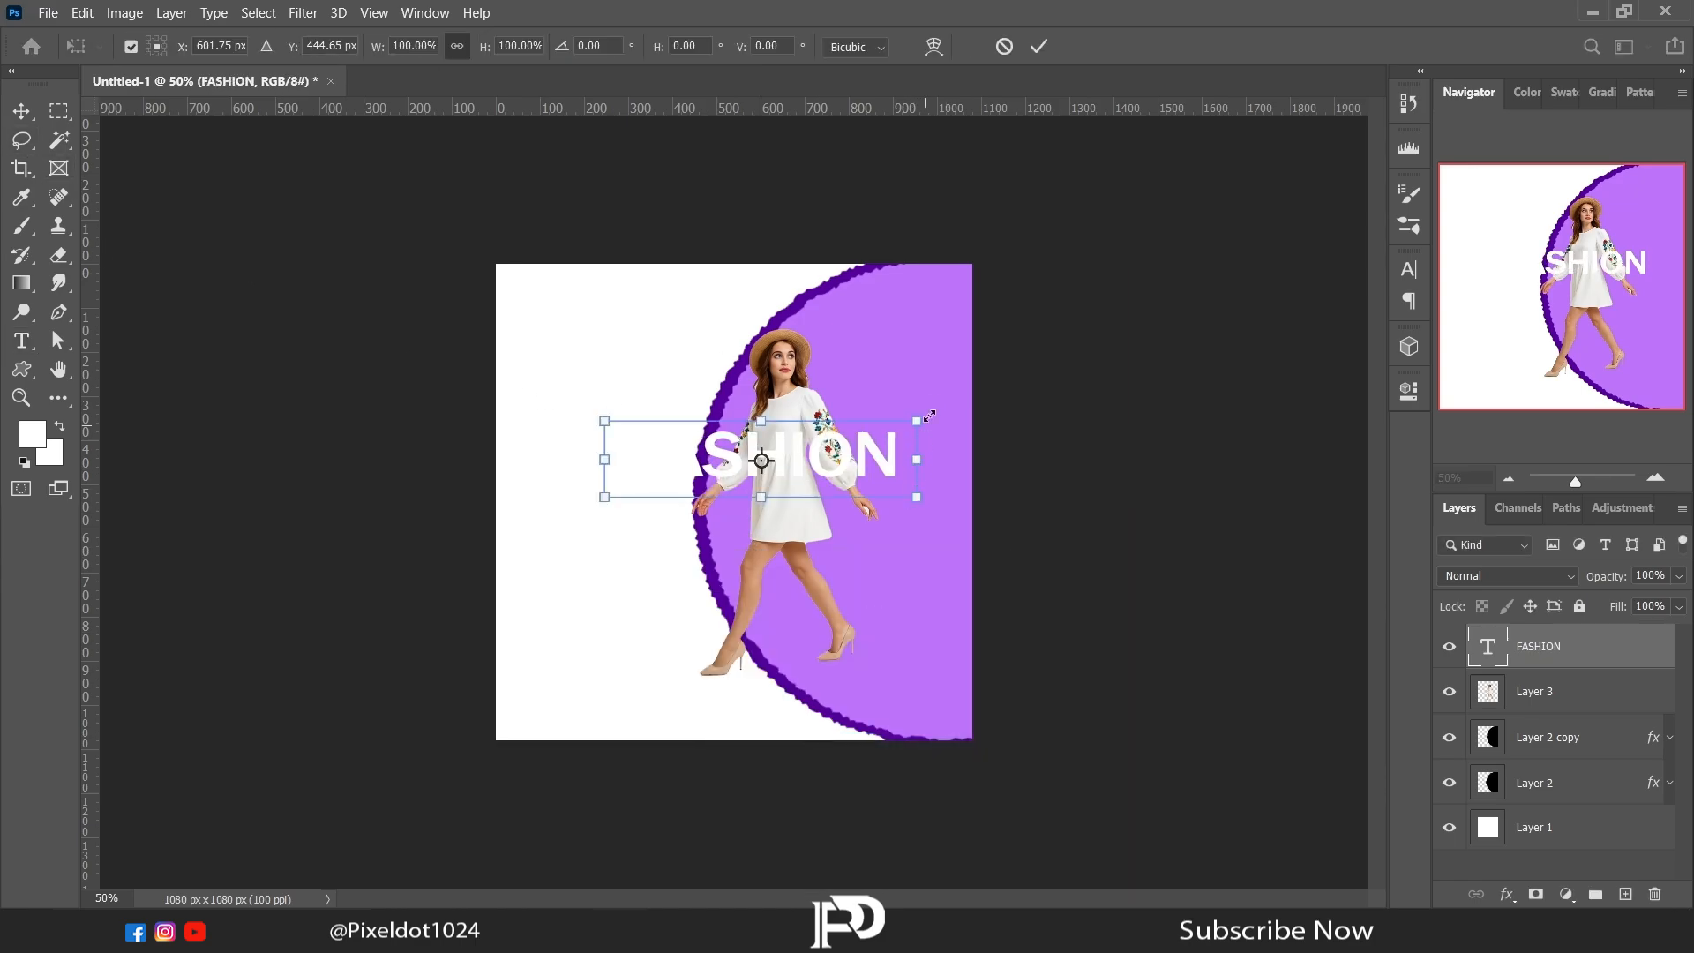
pyautogui.moveTo(930, 408); pyautogui.dragTo(890, 683)
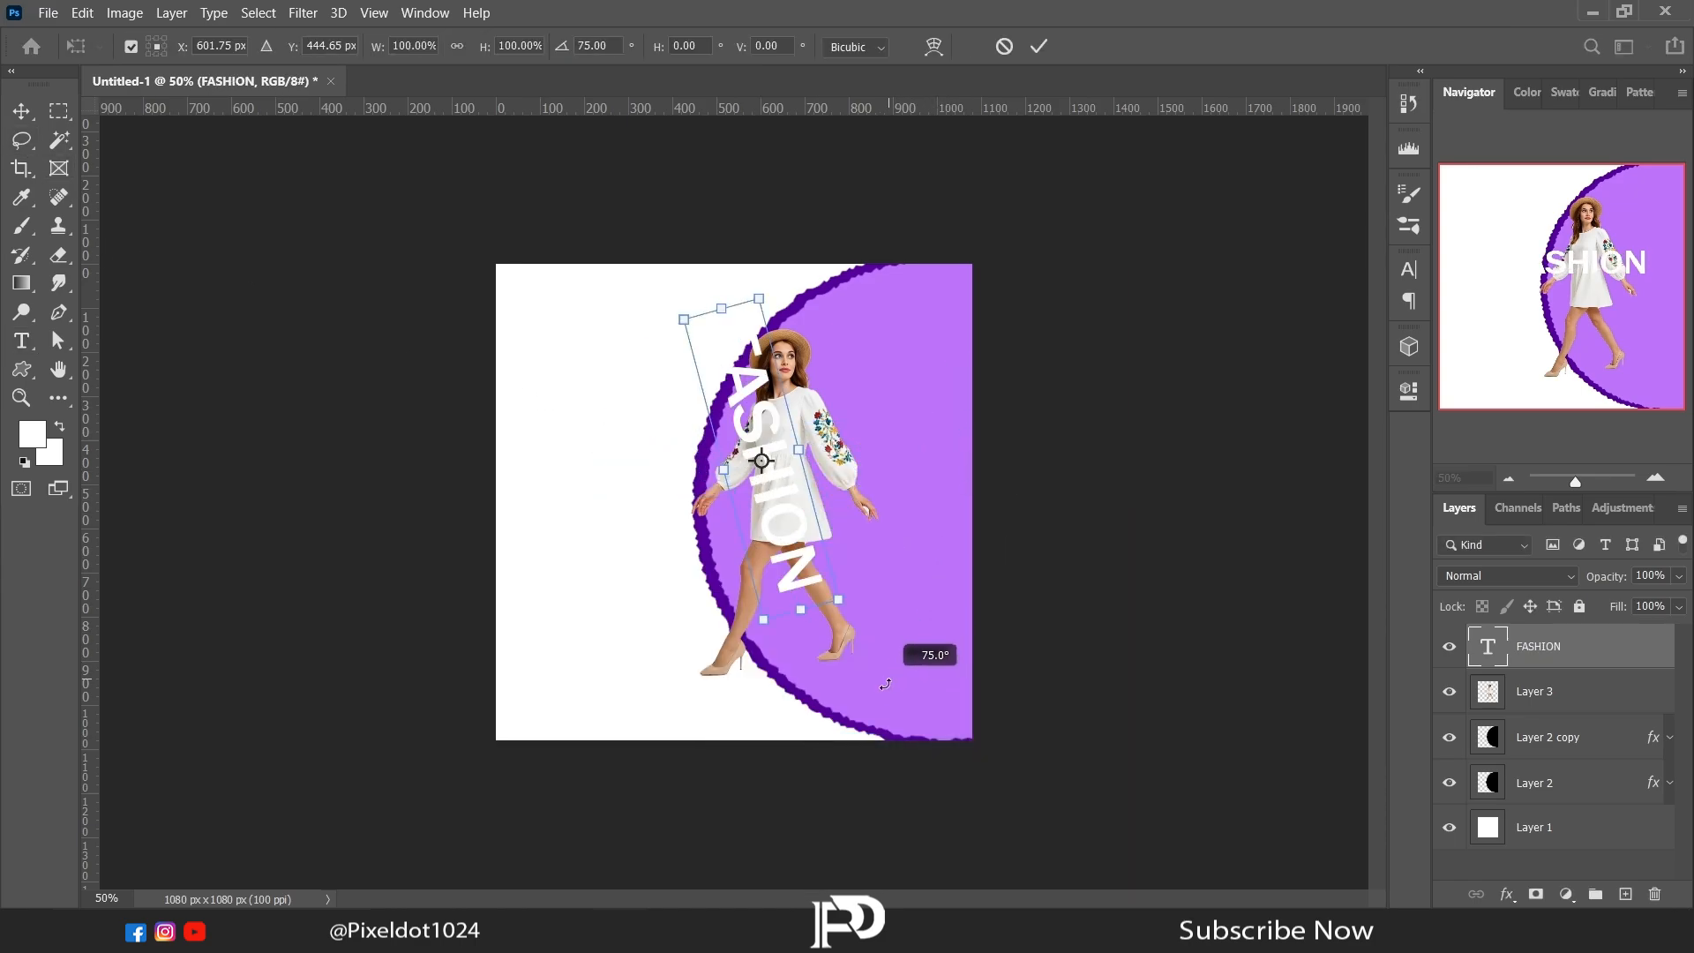
pyautogui.moveTo(781, 529); pyautogui.dragTo(953, 534)
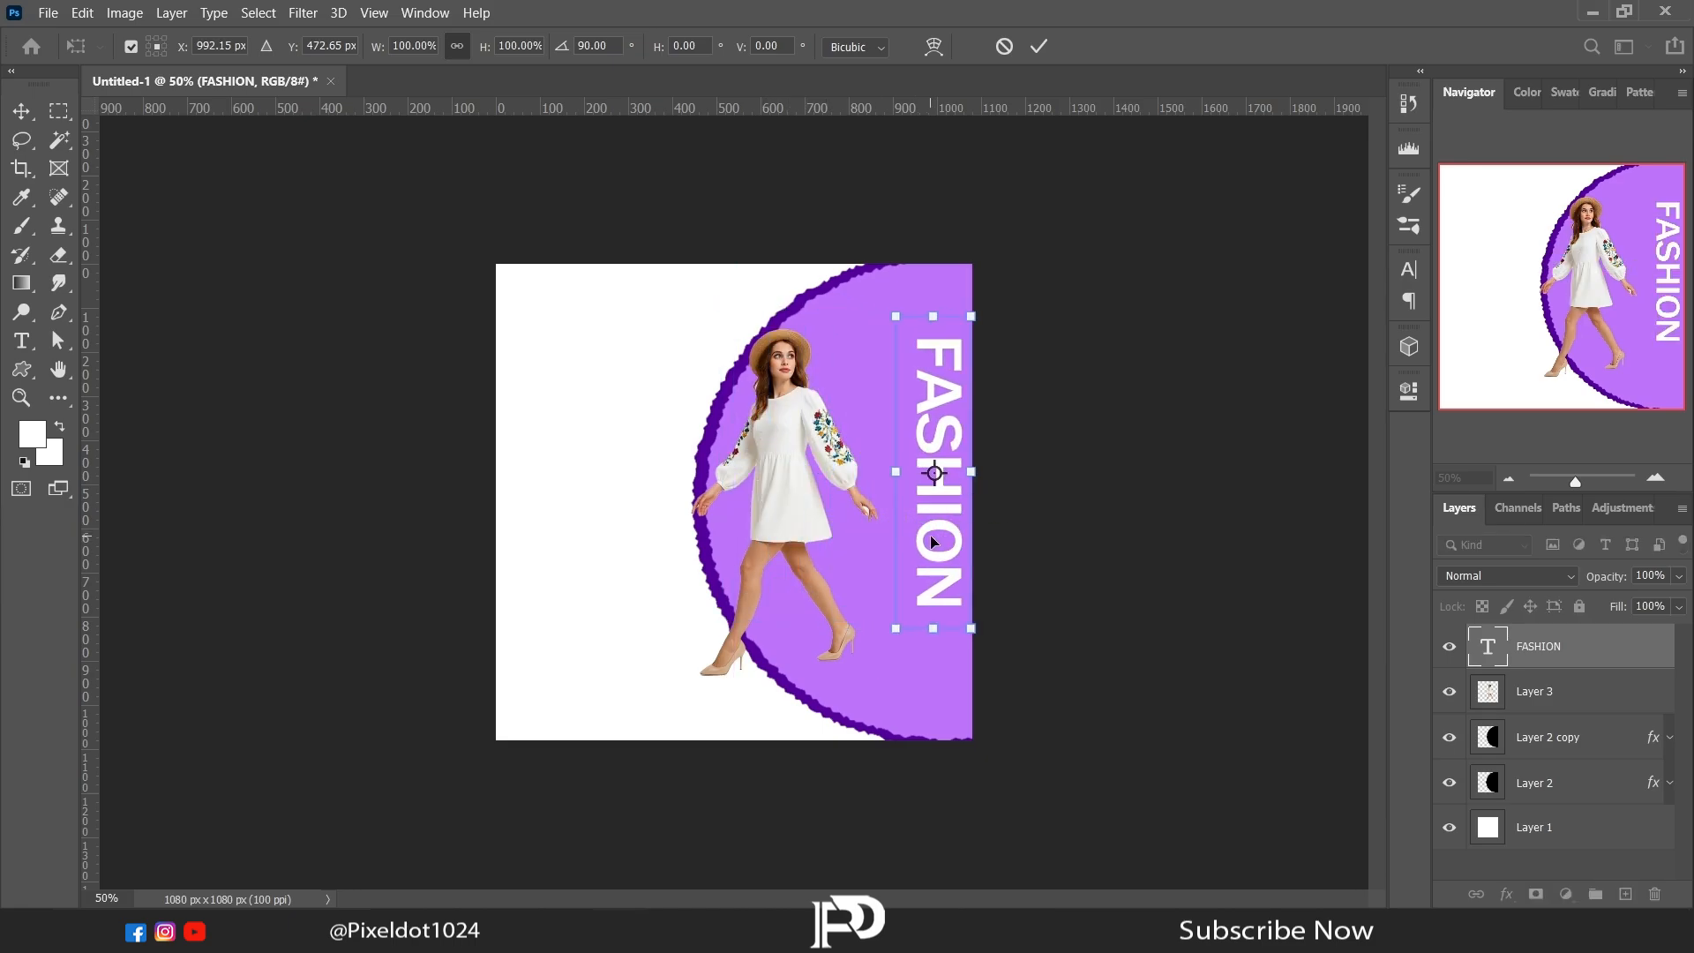
pyautogui.press('Return')
# Step: Enlarge the vertical FASHION text box to about 1023 by 173 px so it spans nearly the whole canvas height
pyautogui.press('t')
pyautogui.moveTo(932, 335); pyautogui.dragTo(923, 275)
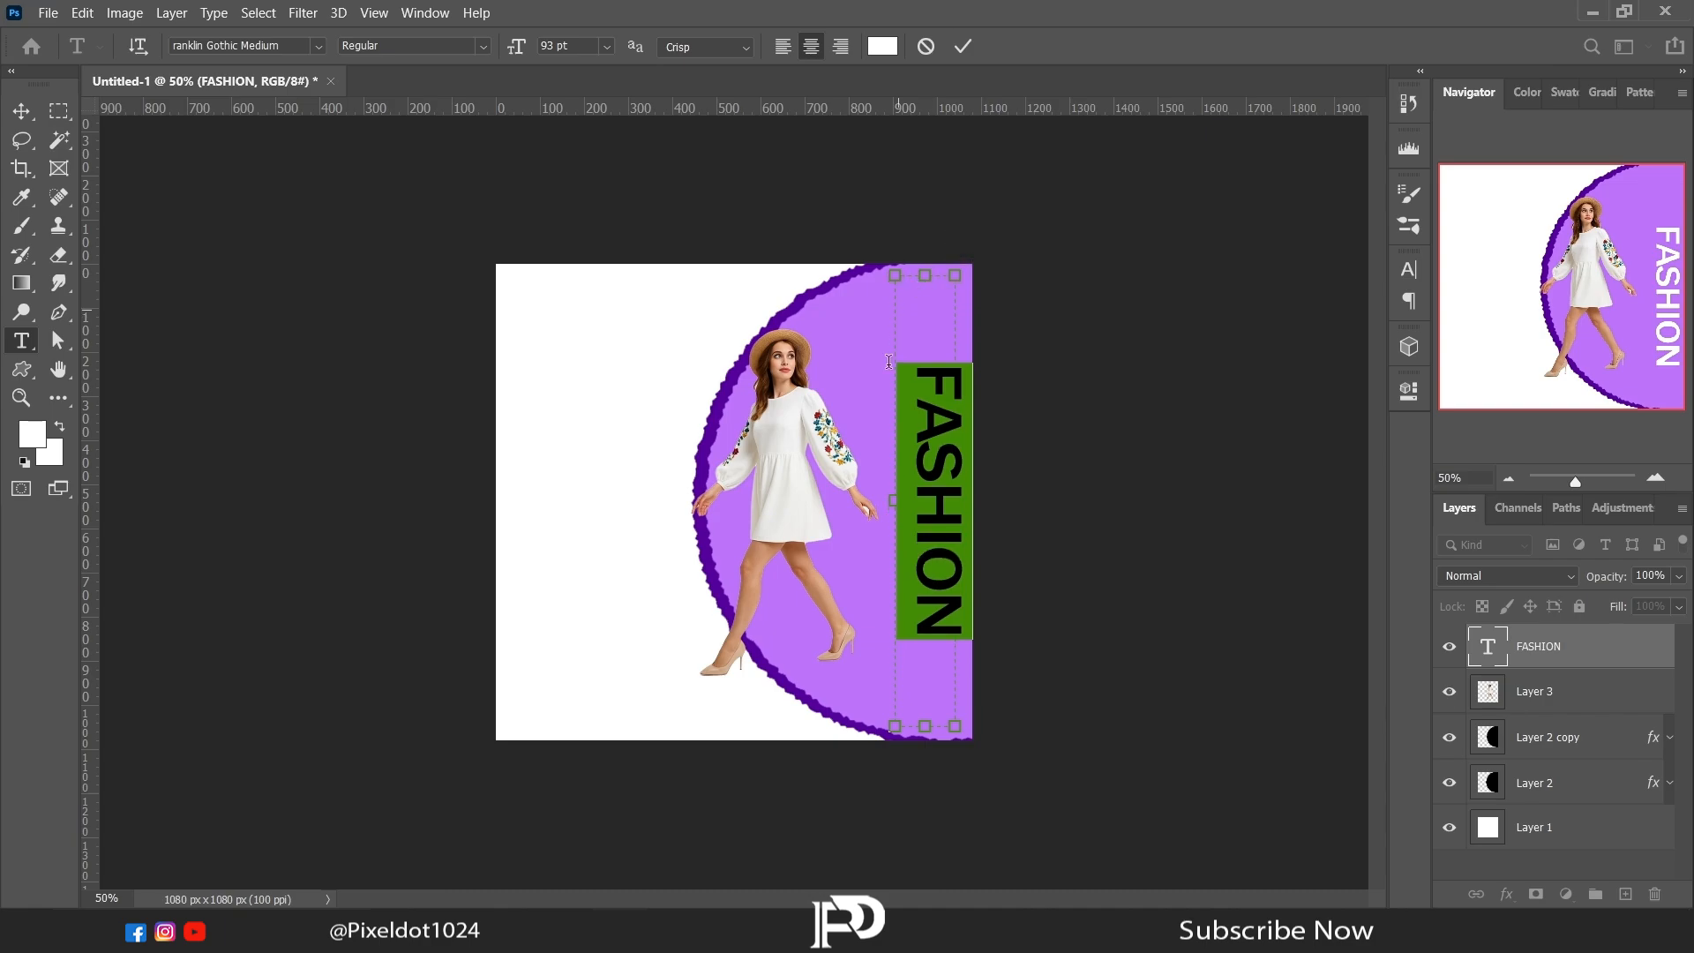
pyautogui.moveTo(894, 500); pyautogui.dragTo(879, 500)
# Step: Set the font size of the vertical FASHION text to 145 pt
pyautogui.click(1401, 392)
pyautogui.click(1147, 666)
pyautogui.scroll(20, 1147, 666)
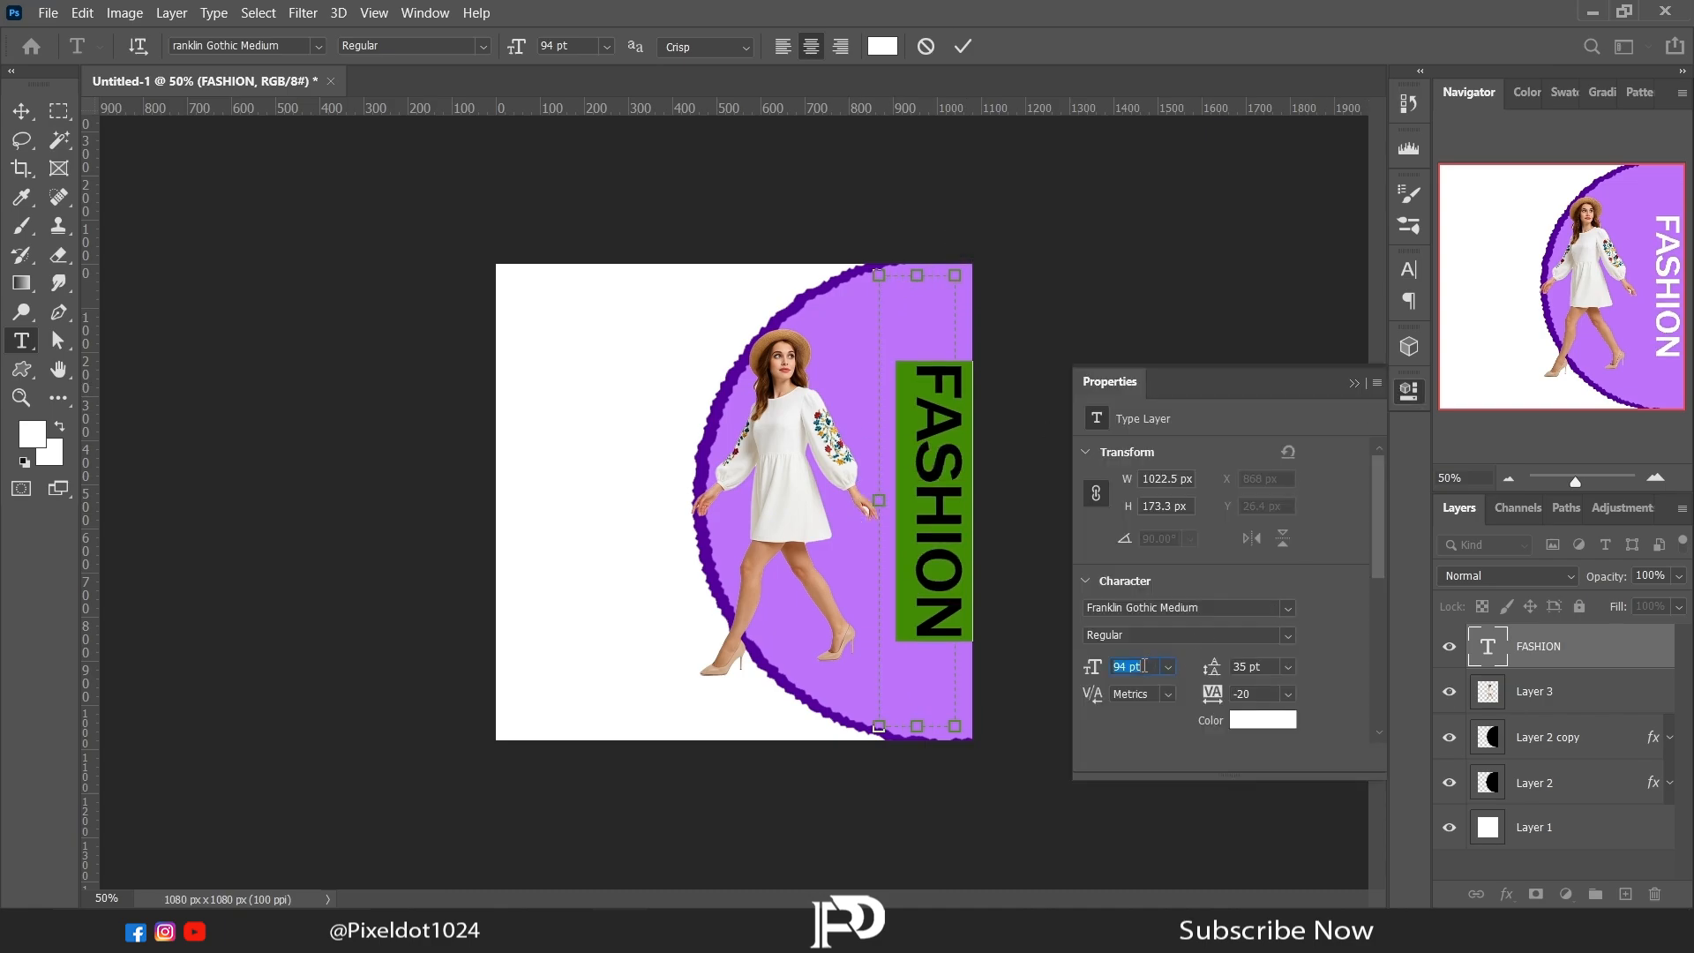
pyautogui.scroll(20, 1147, 666)
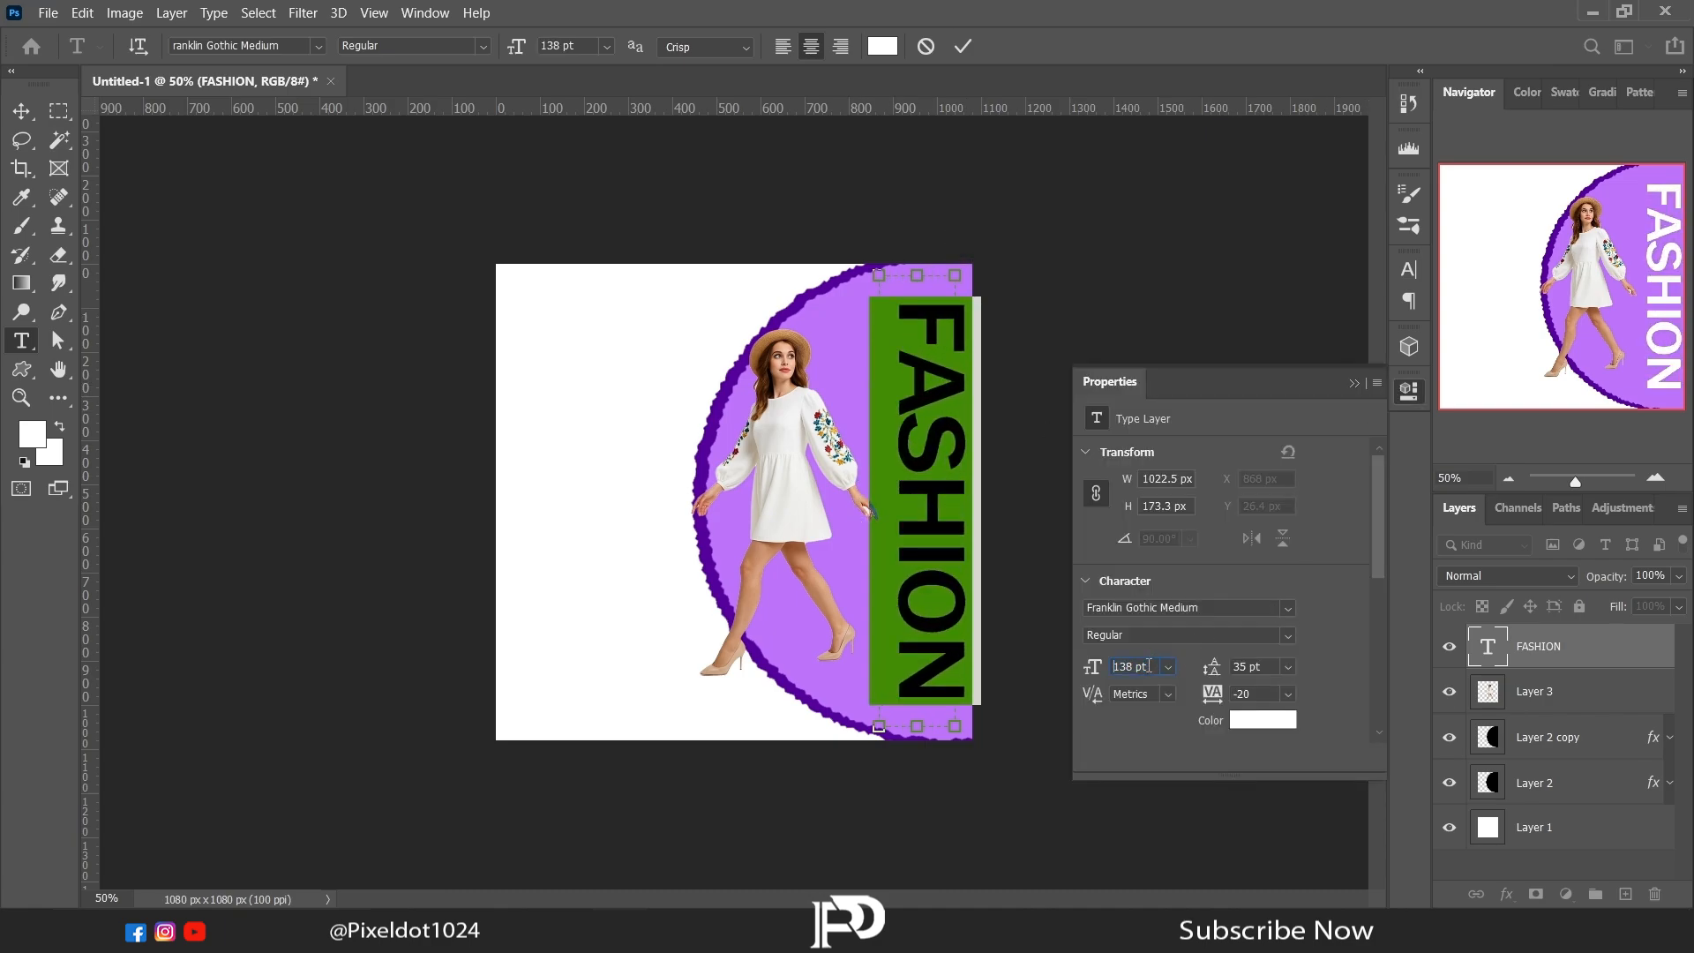
pyautogui.click(1354, 383)
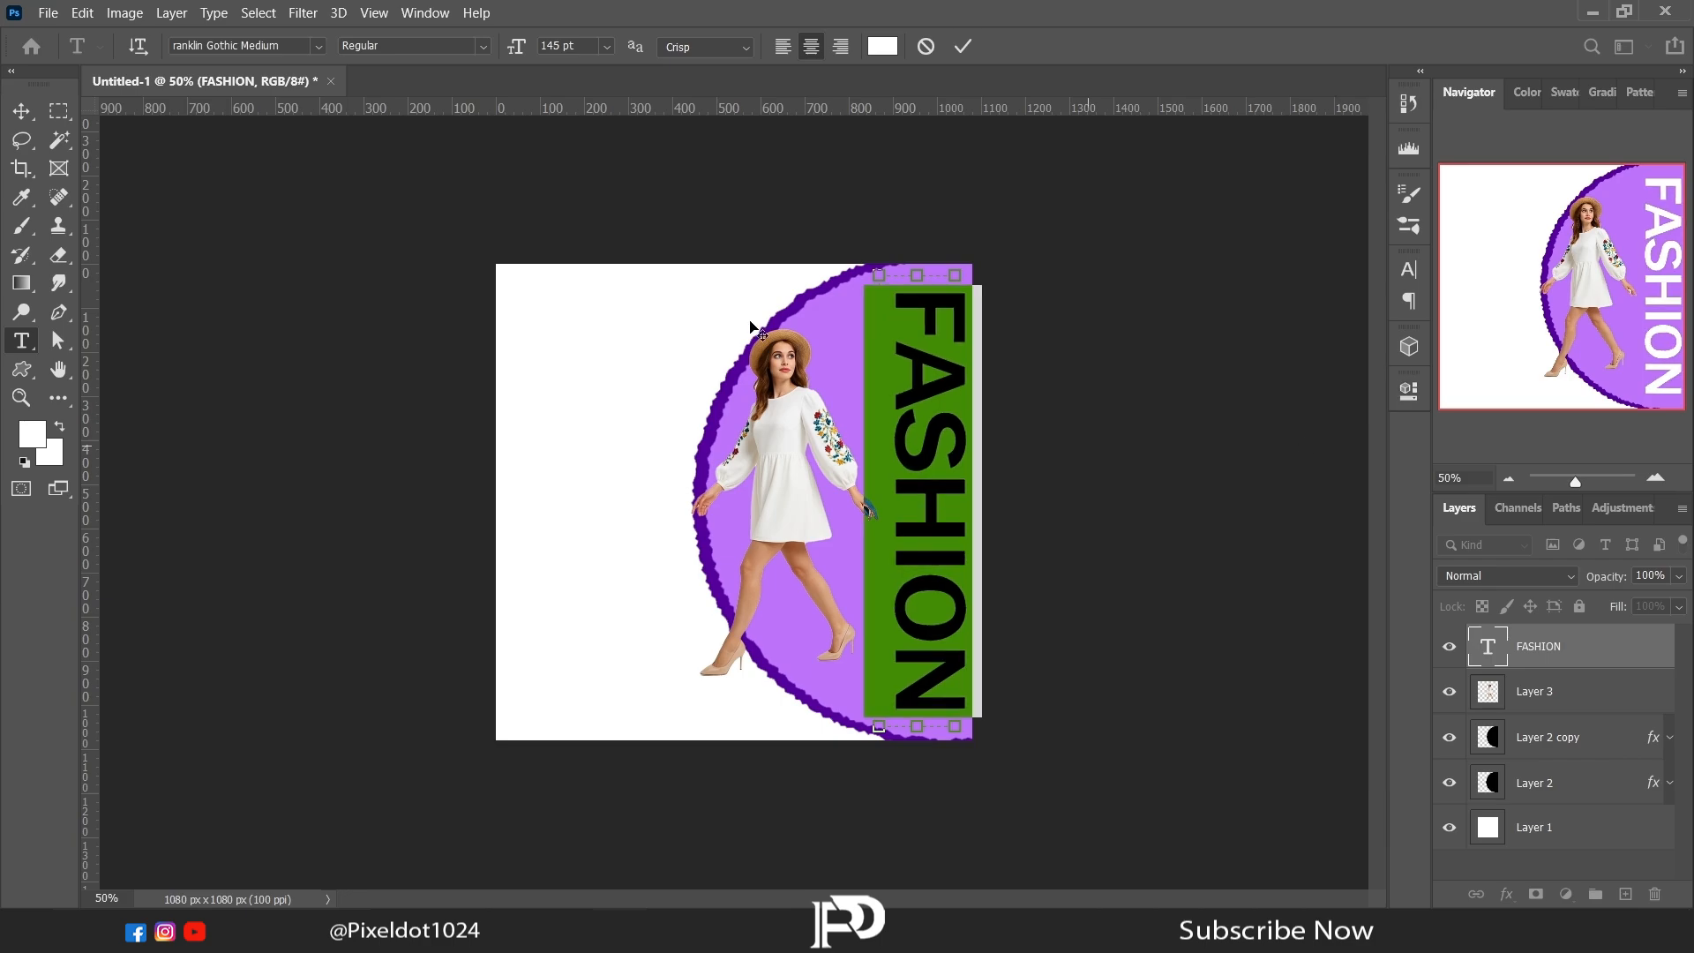
pyautogui.click(21, 139)
# Step: Rasterize the FASHION text layer and add a layer mask for painting with the Brush tool
pyautogui.rightClick(1521, 647)
pyautogui.click(1310, 363)
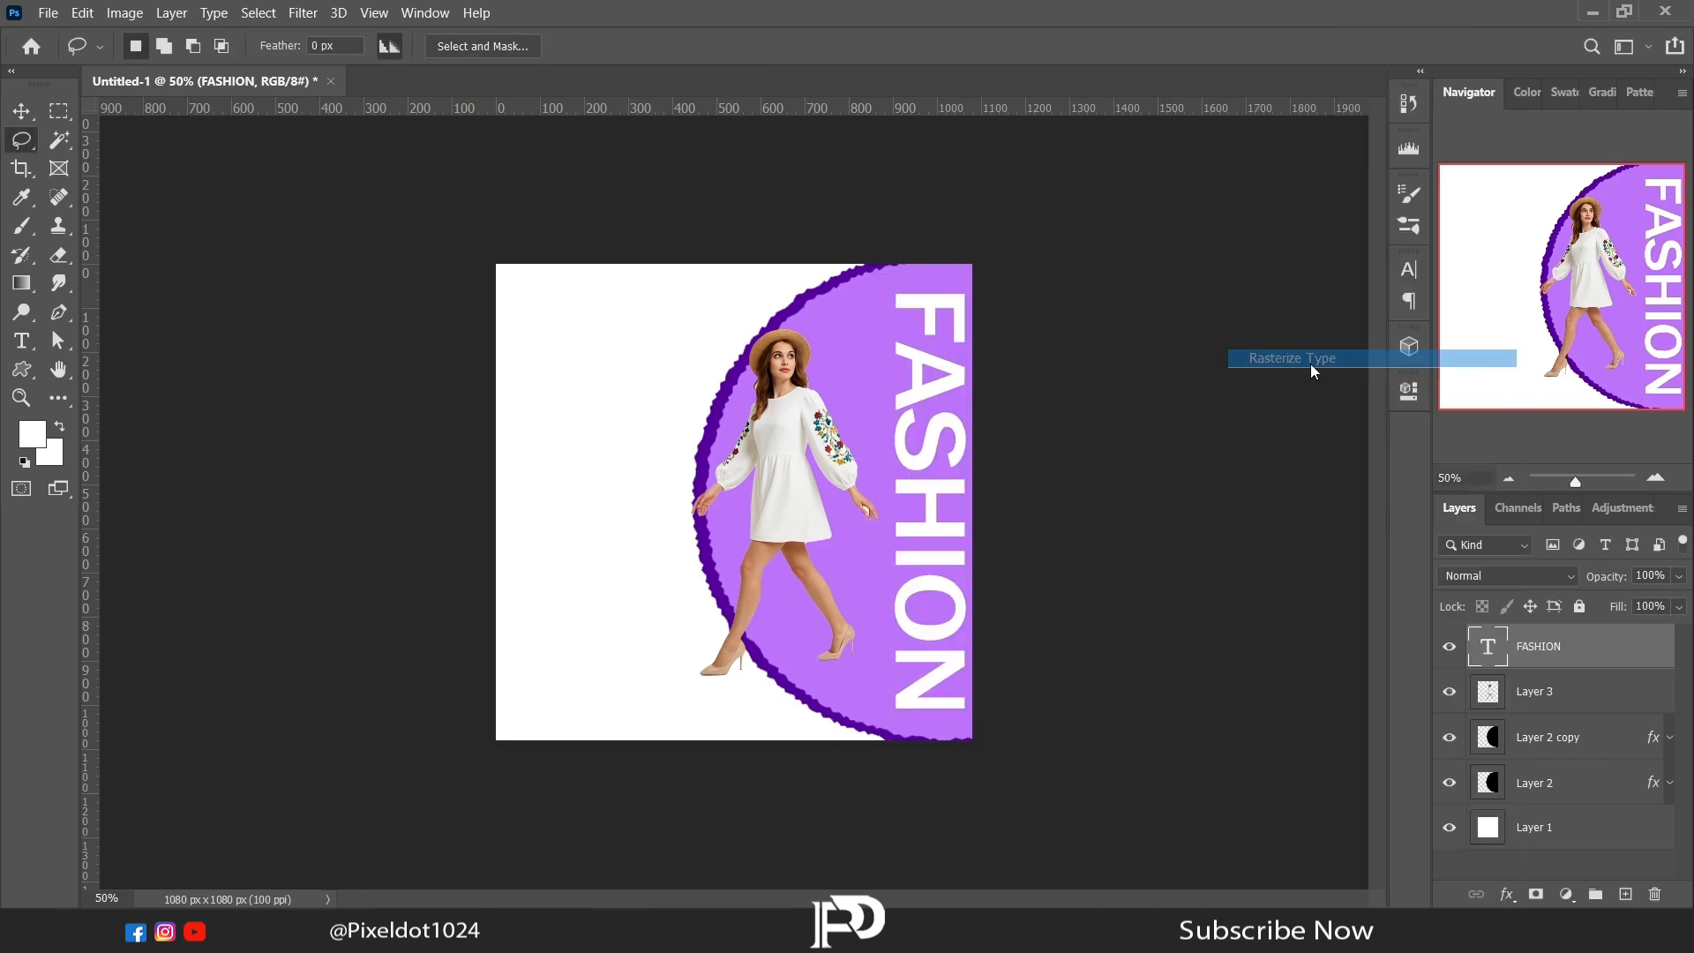
pyautogui.click(23, 228)
pyautogui.click(112, 225)
# Step: Choose the Soft Round brush from General Brushes in place of Kyle's spatter brush
pyautogui.rightClick(681, 326)
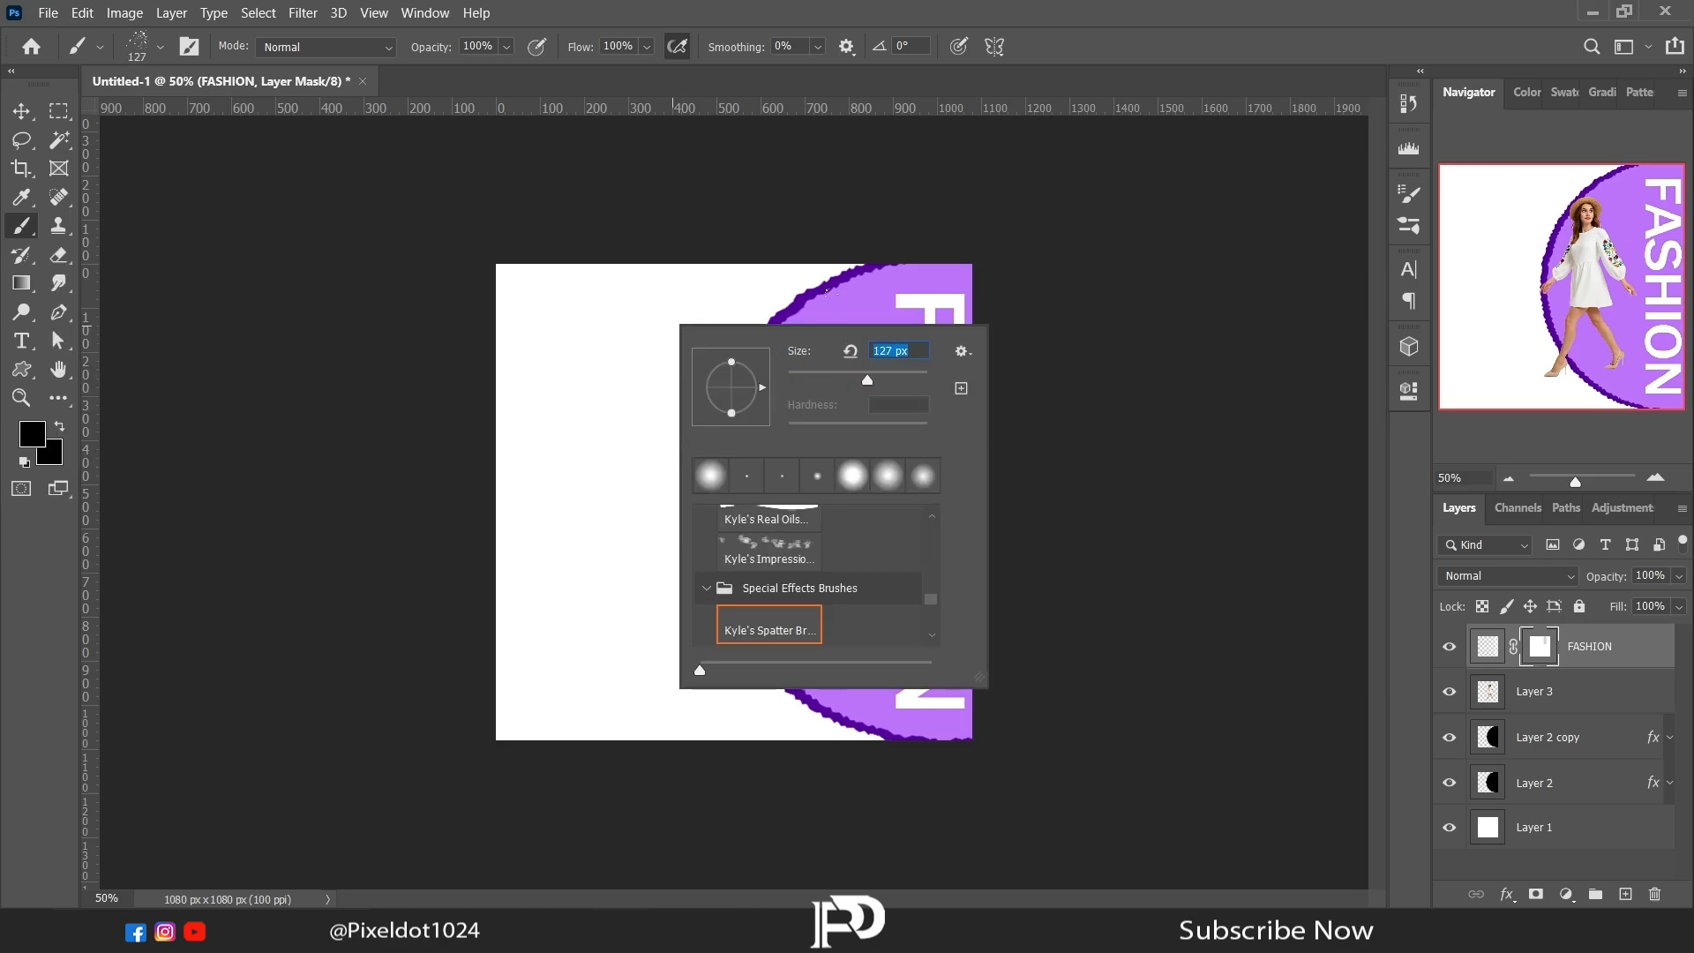
pyautogui.click(161, 49)
pyautogui.click(157, 46)
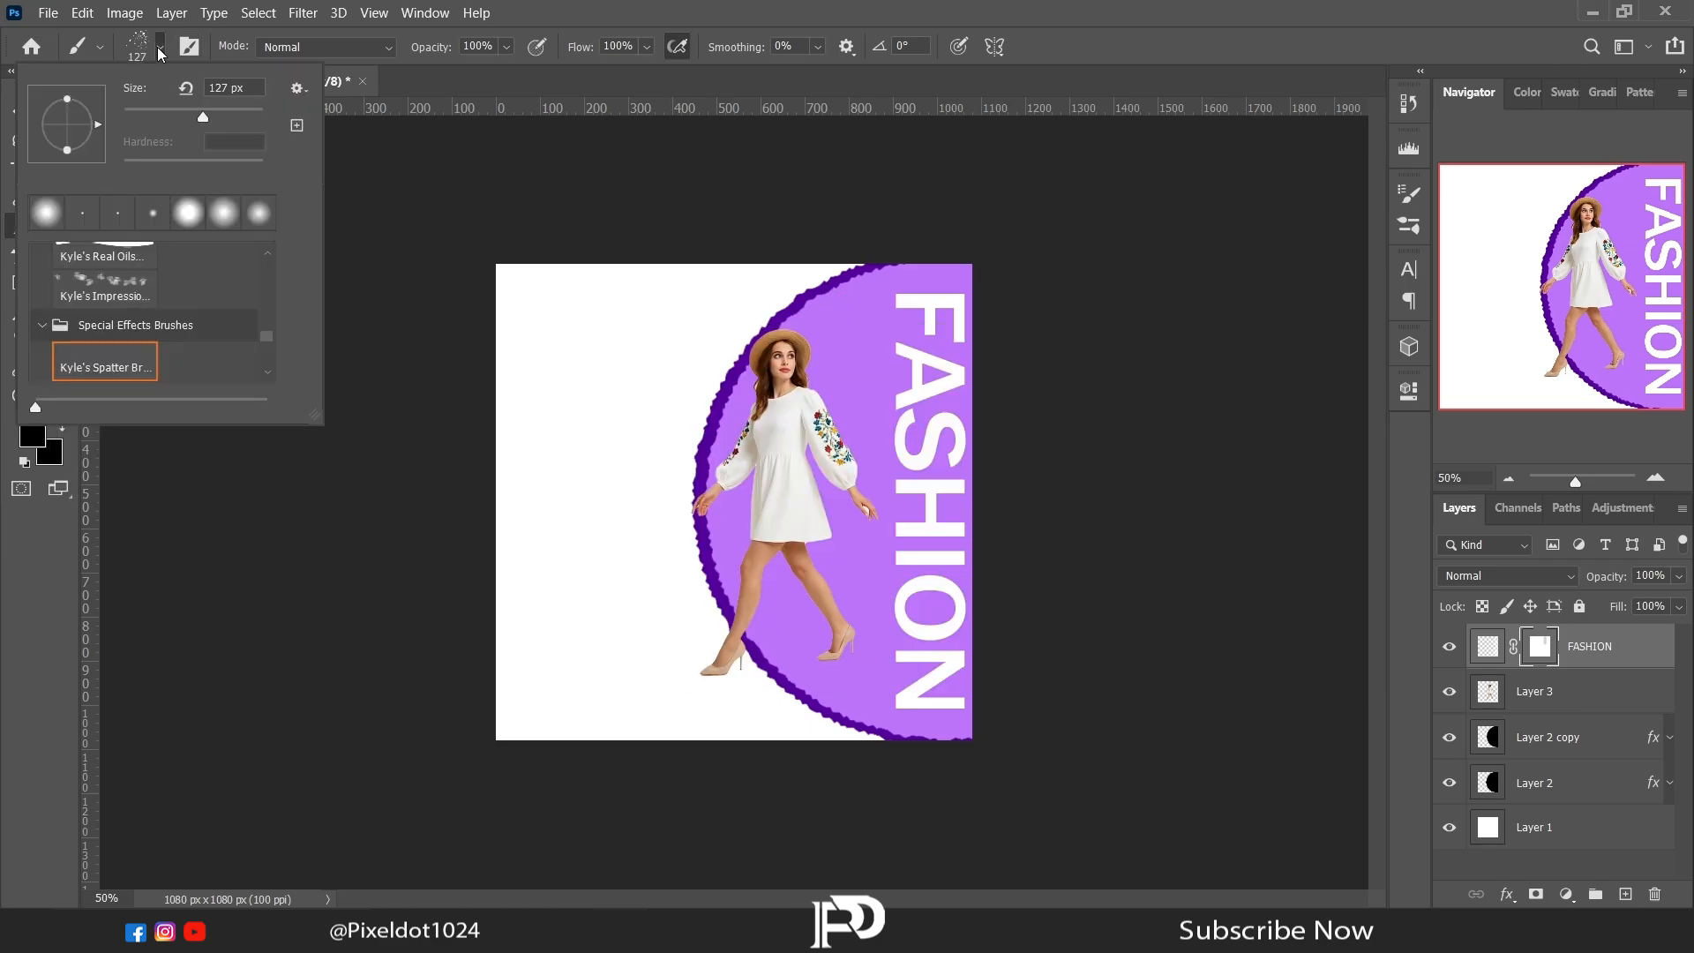
pyautogui.click(266, 254)
pyautogui.scroll(5, 267, 254)
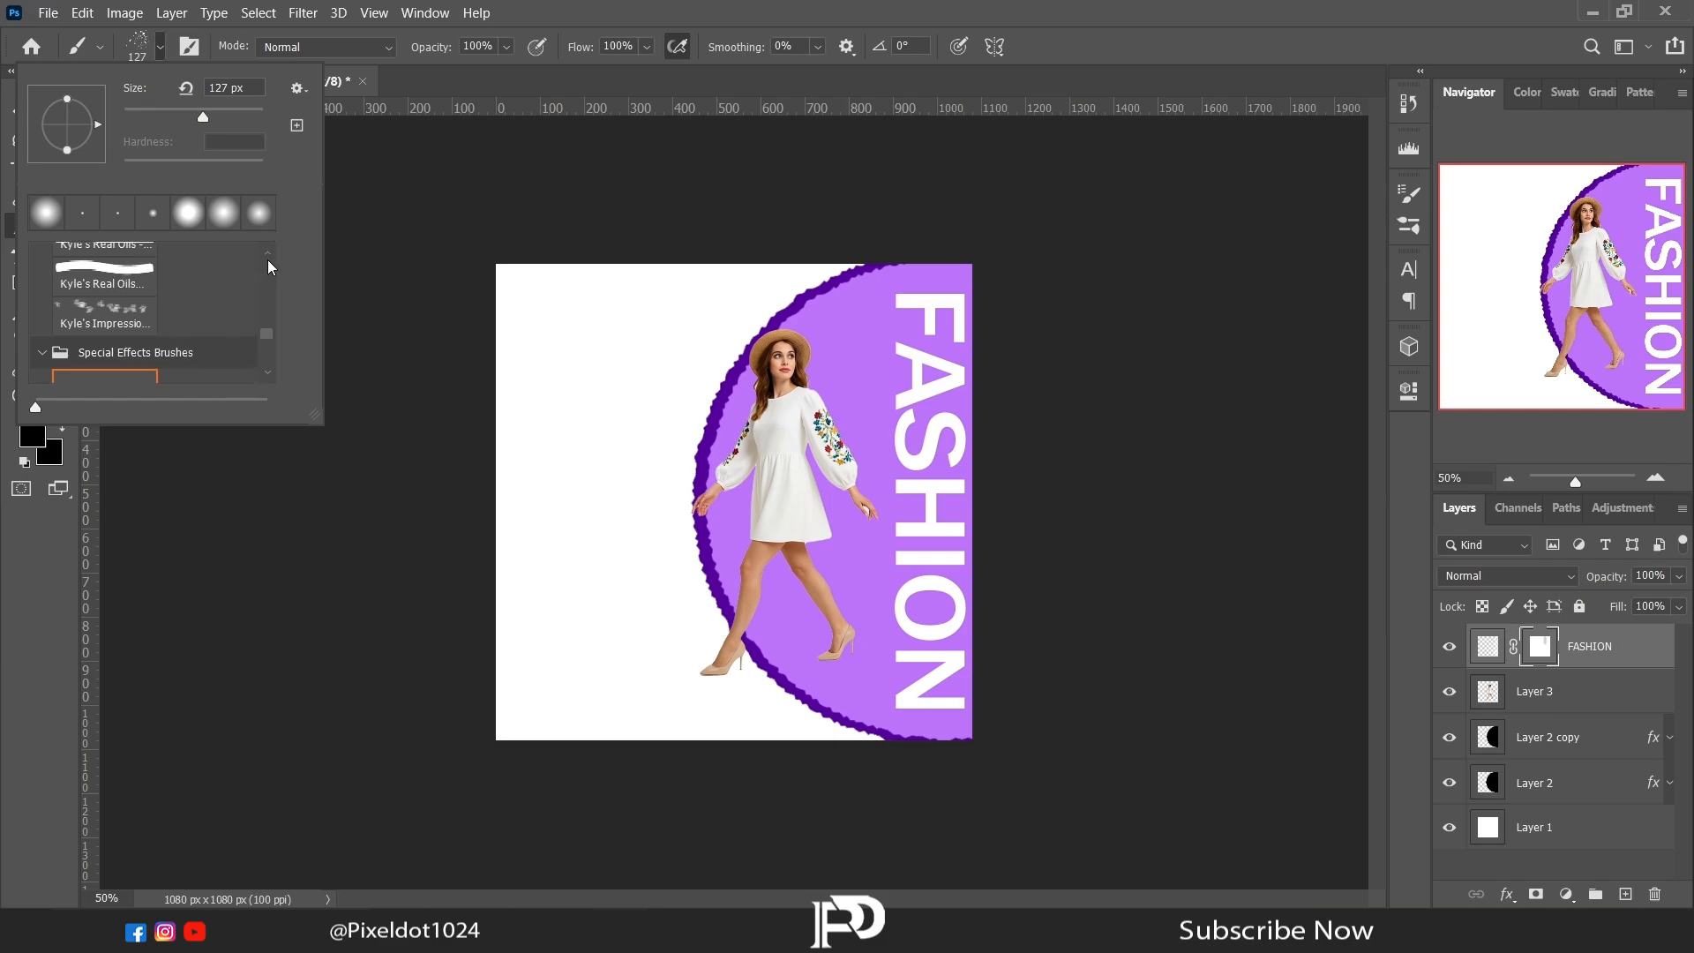
pyautogui.click(144, 284)
# Step: Set the brush to 10% hardness and 193 px, and try fading the edge of the letter F on the mask
pyautogui.rightClick(612, 353)
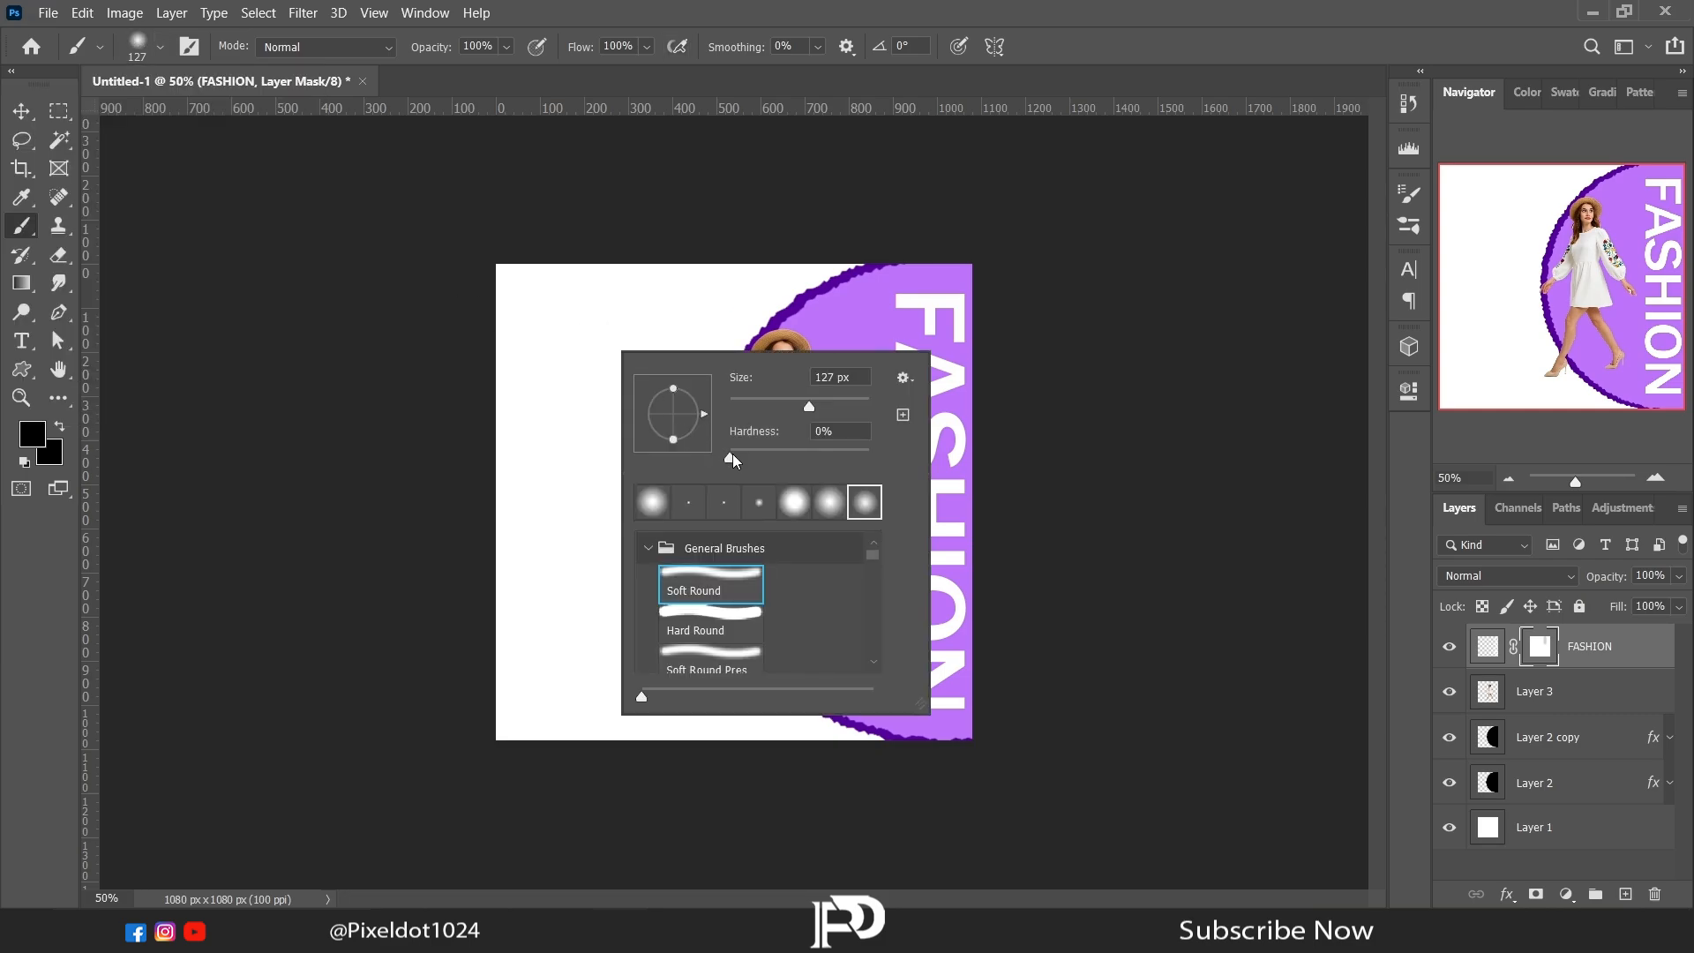
pyautogui.moveTo(730, 457); pyautogui.dragTo(745, 456)
pyautogui.moveTo(821, 407); pyautogui.dragTo(827, 407)
pyautogui.click(859, 304)
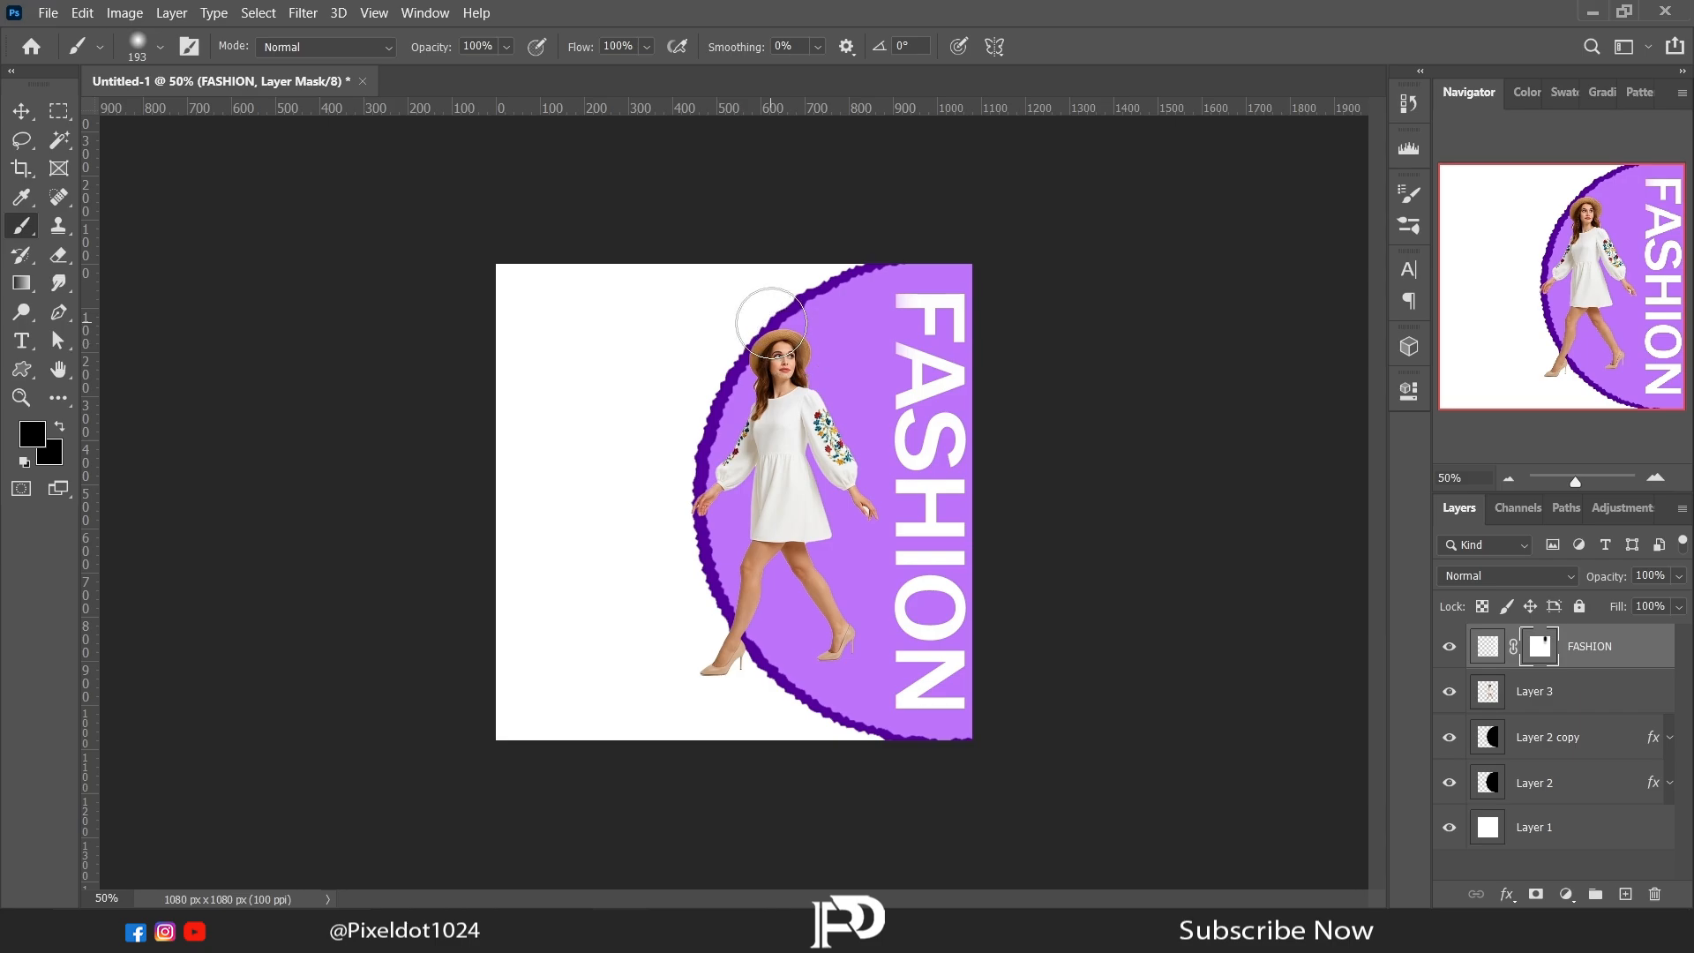
# Step: Enlarge the brush to 369 px and paint black down the FASHION layer mask to fade the left edge of the letters
pyautogui.rightClick(771, 323)
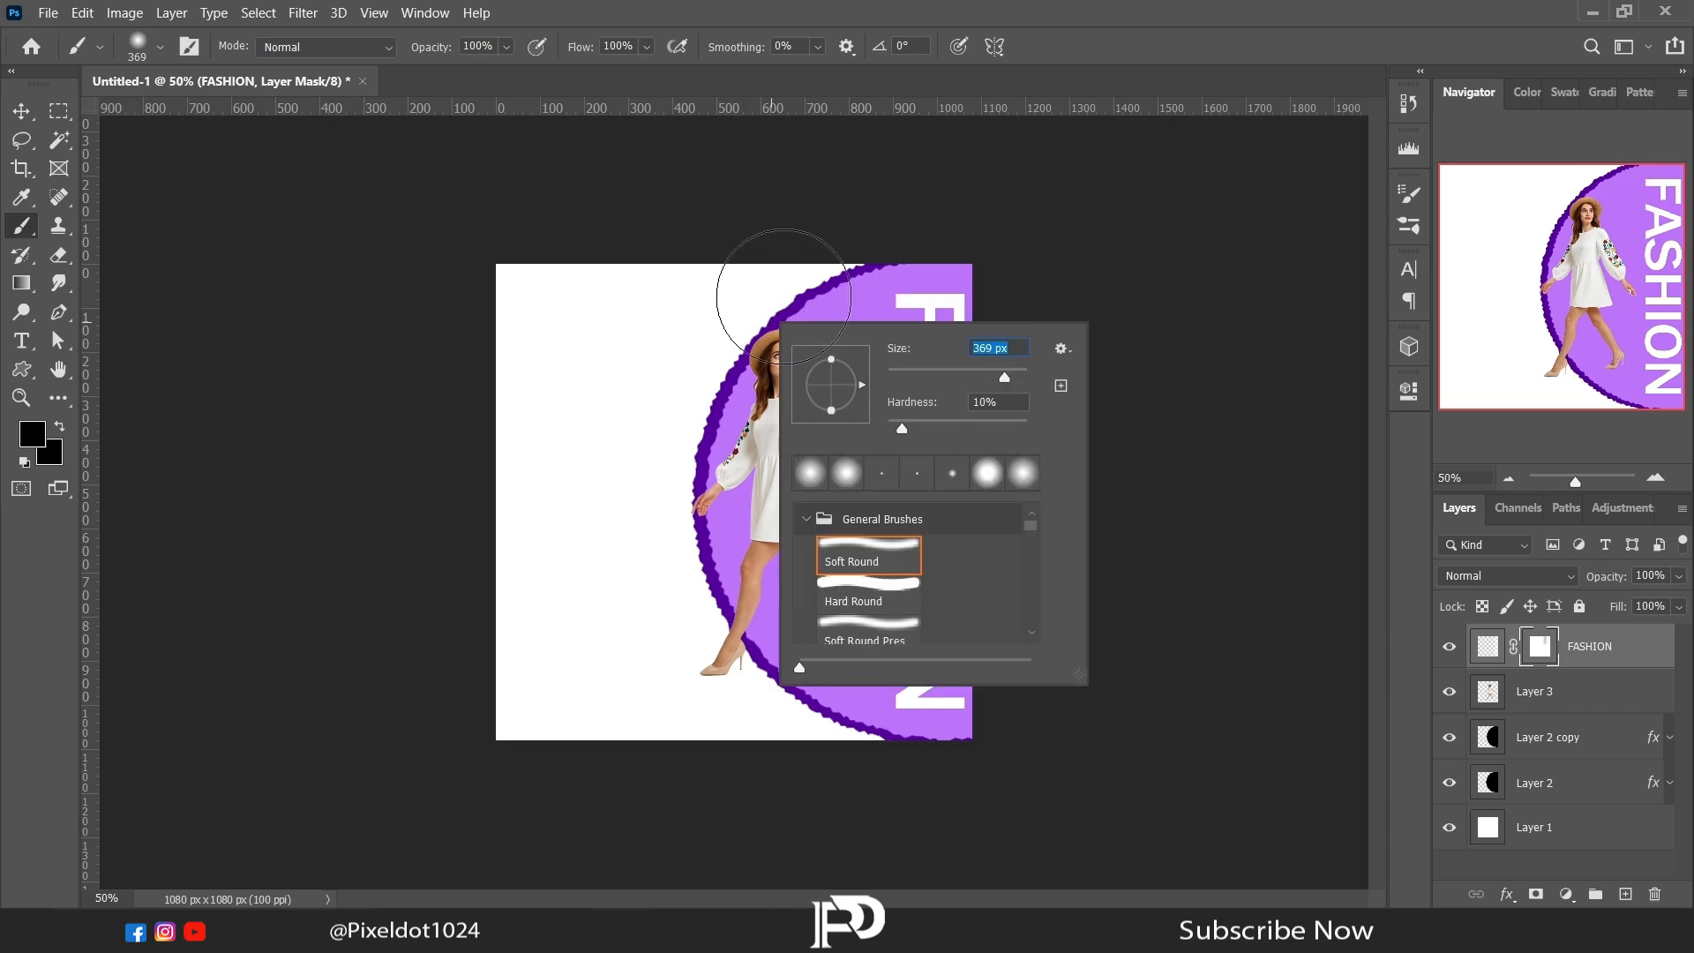
pyautogui.click(740, 129)
pyautogui.moveTo(837, 255)
pyautogui.mouseDown()
pyautogui.moveTo(866, 471)
pyautogui.moveTo(854, 652)
pyautogui.mouseUp()
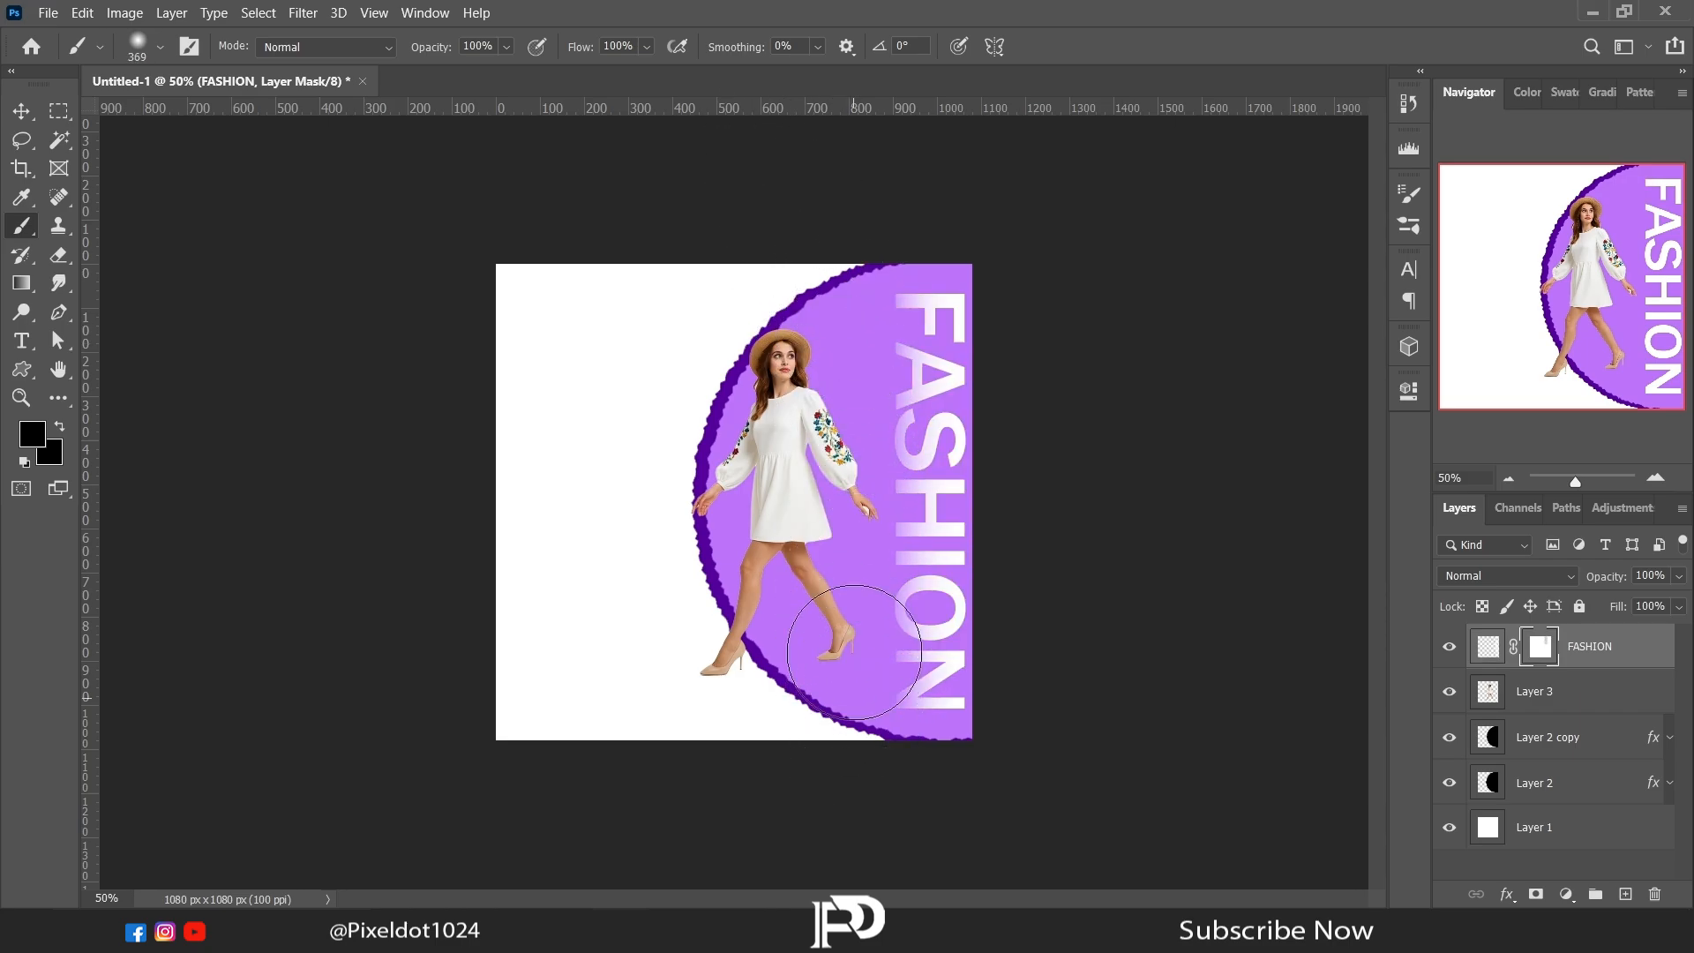
# Step: Extend the fade along the FASHION letters with another mask stroke and shift the model on Layer 3 slightly toward the title
pyautogui.moveTo(828, 227); pyautogui.dragTo(862, 718)
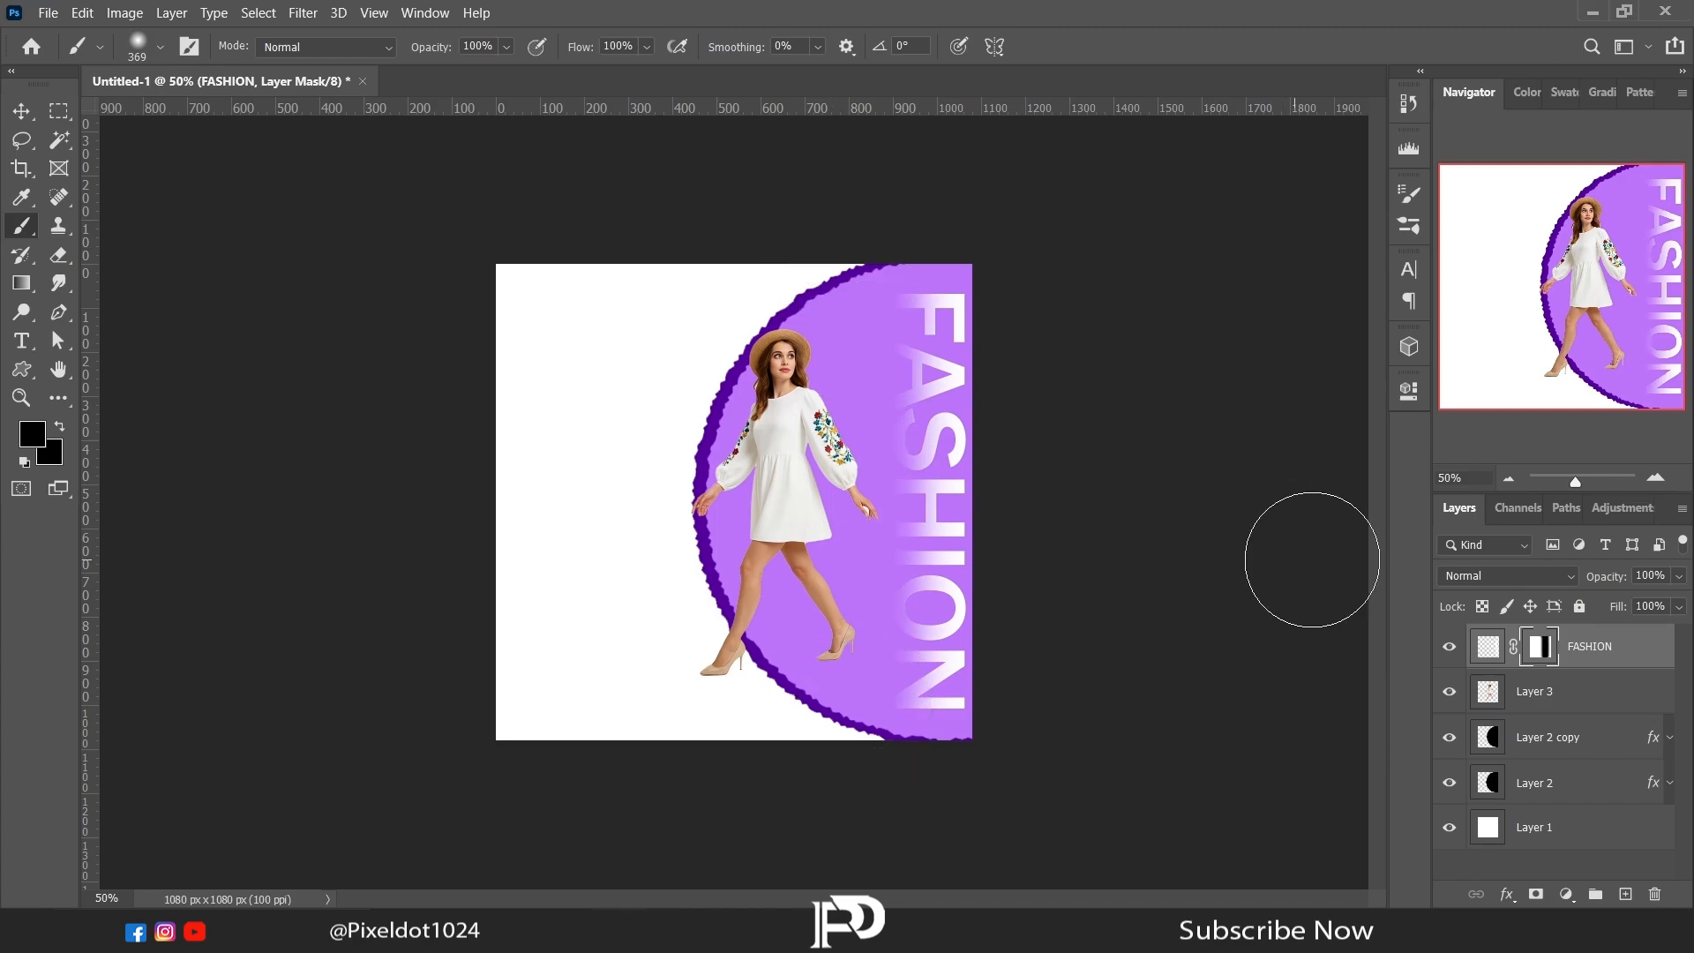
pyautogui.click(1529, 697)
pyautogui.click(21, 110)
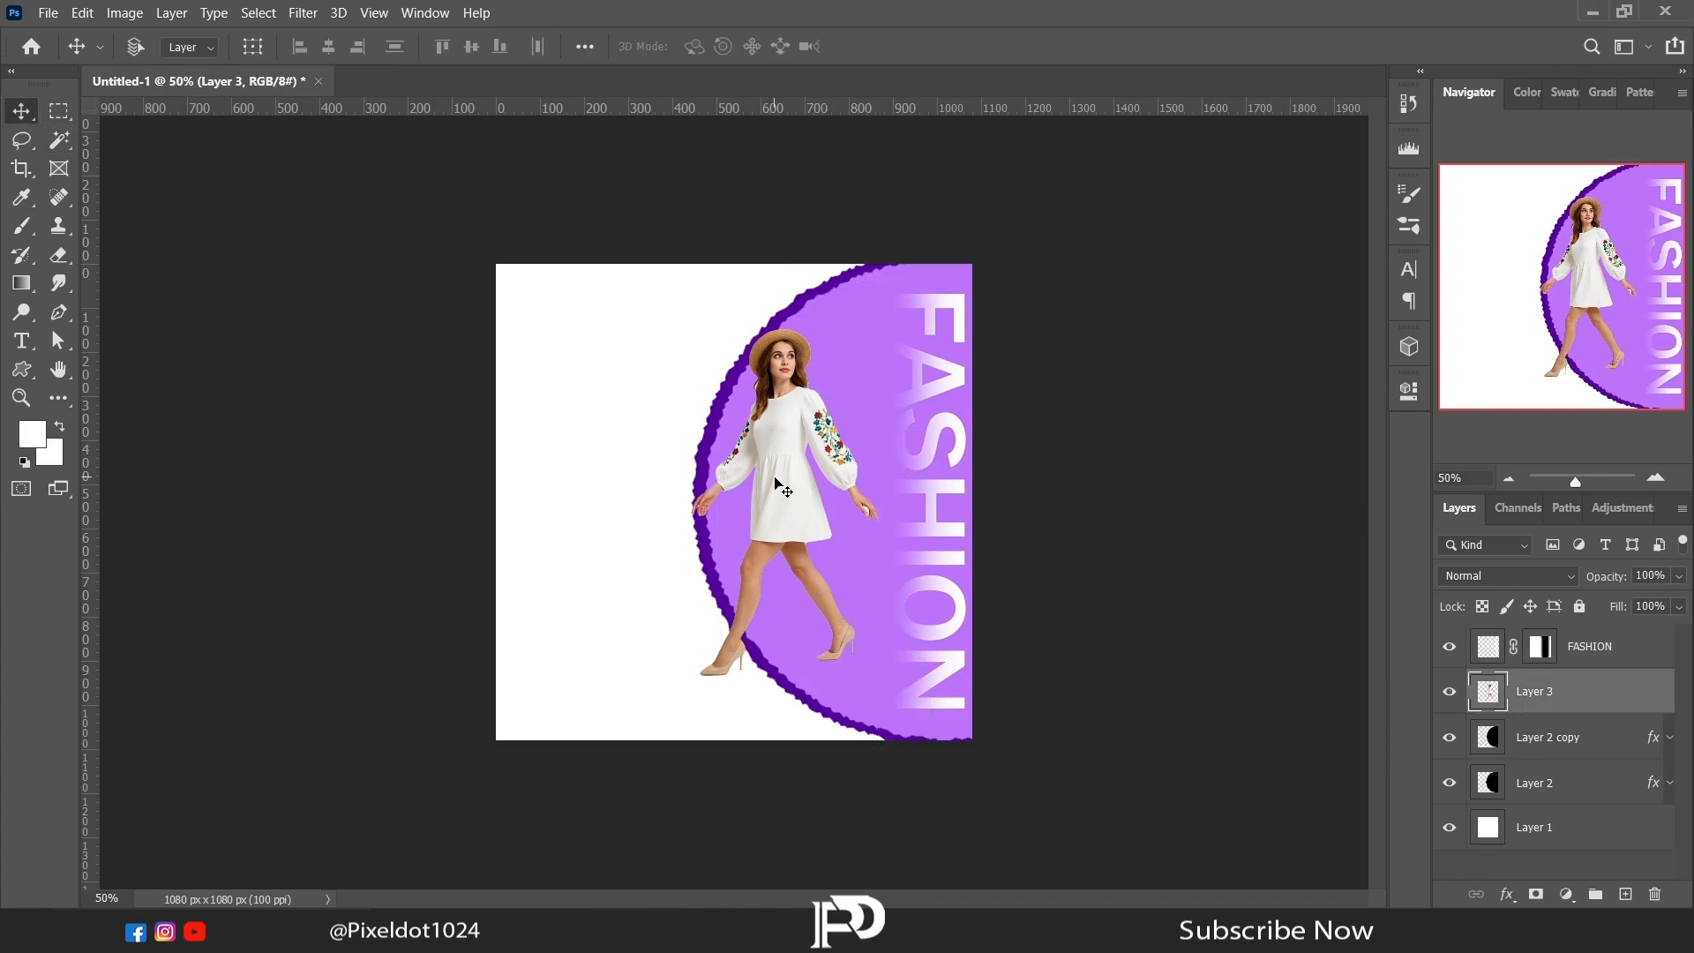
pyautogui.moveTo(778, 479)
pyautogui.mouseDown()
pyautogui.moveTo(819, 487)
pyautogui.moveTo(804, 486)
pyautogui.mouseUp()
# Step: Select the leftover background around the model's hair on Layer 3 with the Magic Wand, delete it and deselect
pyautogui.click(1655, 478)
pyautogui.click(1655, 478)
pyautogui.click(1654, 478)
pyautogui.click(1655, 478)
pyautogui.click(1655, 478)
pyautogui.click(1655, 478)
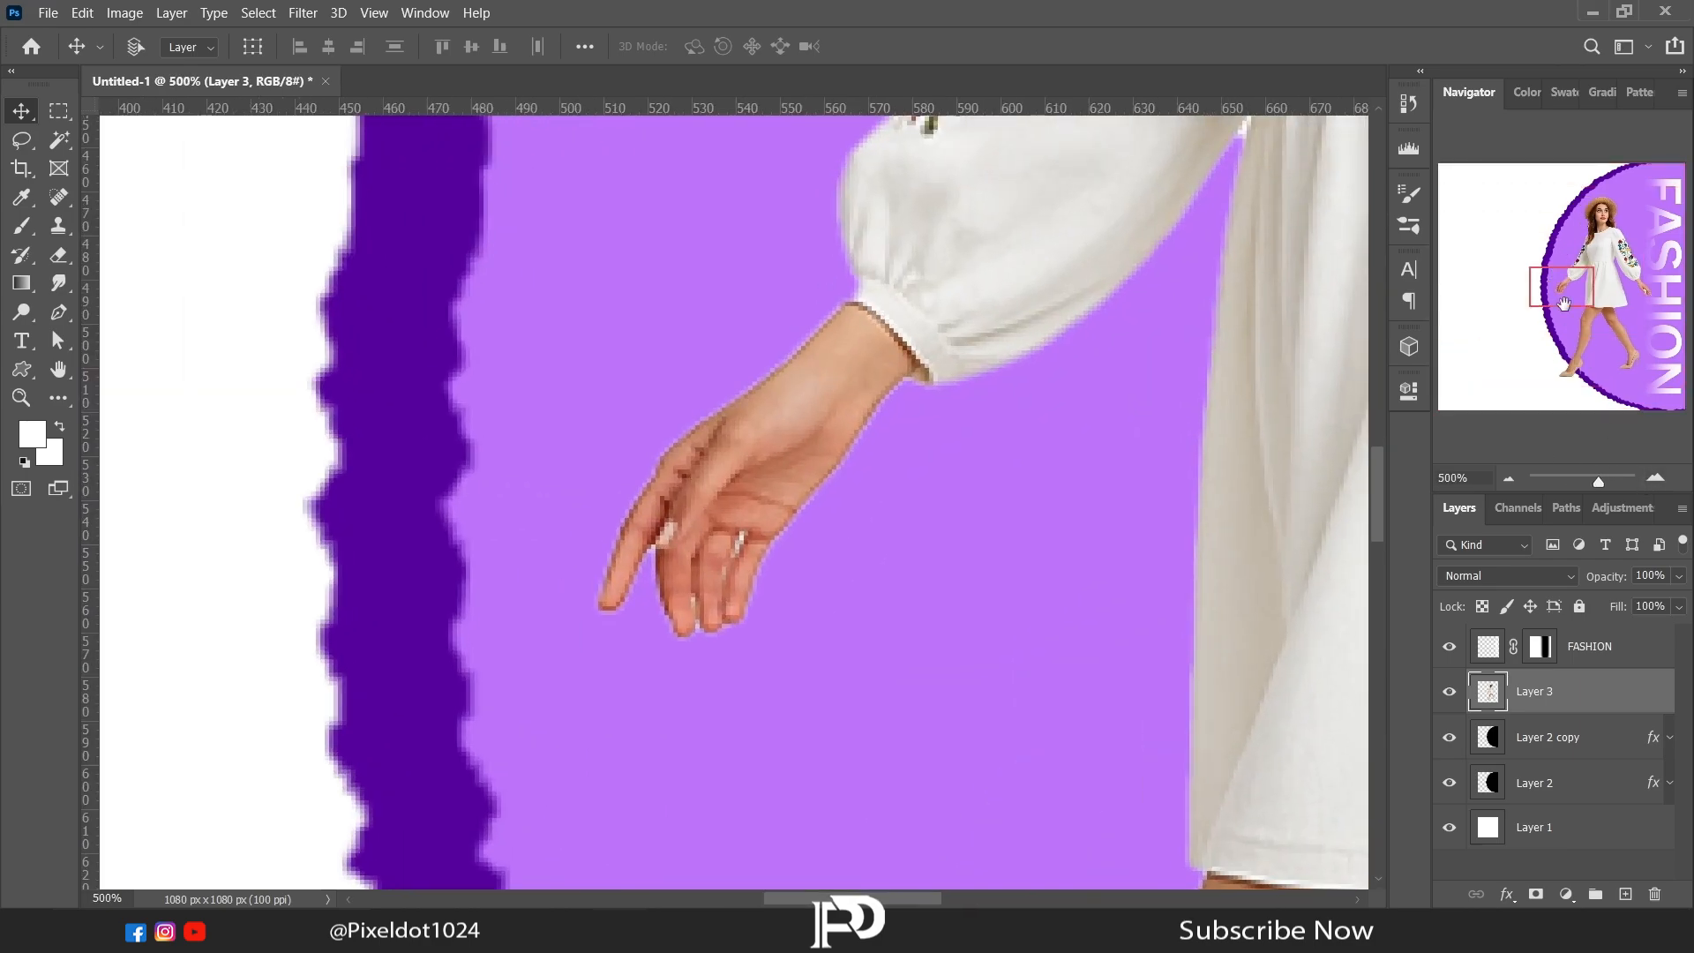
pyautogui.moveTo(1564, 303)
pyautogui.mouseDown()
pyautogui.moveTo(1636, 303)
pyautogui.moveTo(1588, 227)
pyautogui.mouseUp()
pyautogui.press('w')
pyautogui.press('Delete')
pyautogui.hotkey('ctrl', 'd')
# Step: Erase the white patch between the hair strands below the hat with a 4 px Soft Round Eraser at 24% opacity
pyautogui.click(21, 141)
pyautogui.click(1657, 477)
pyautogui.click(1657, 477)
pyautogui.click(1656, 477)
pyautogui.click(1657, 477)
pyautogui.click(1656, 478)
pyautogui.click(1656, 477)
pyautogui.click(1512, 479)
pyautogui.click(1512, 479)
pyautogui.click(1511, 479)
pyautogui.click(58, 256)
pyautogui.rightClick(706, 351)
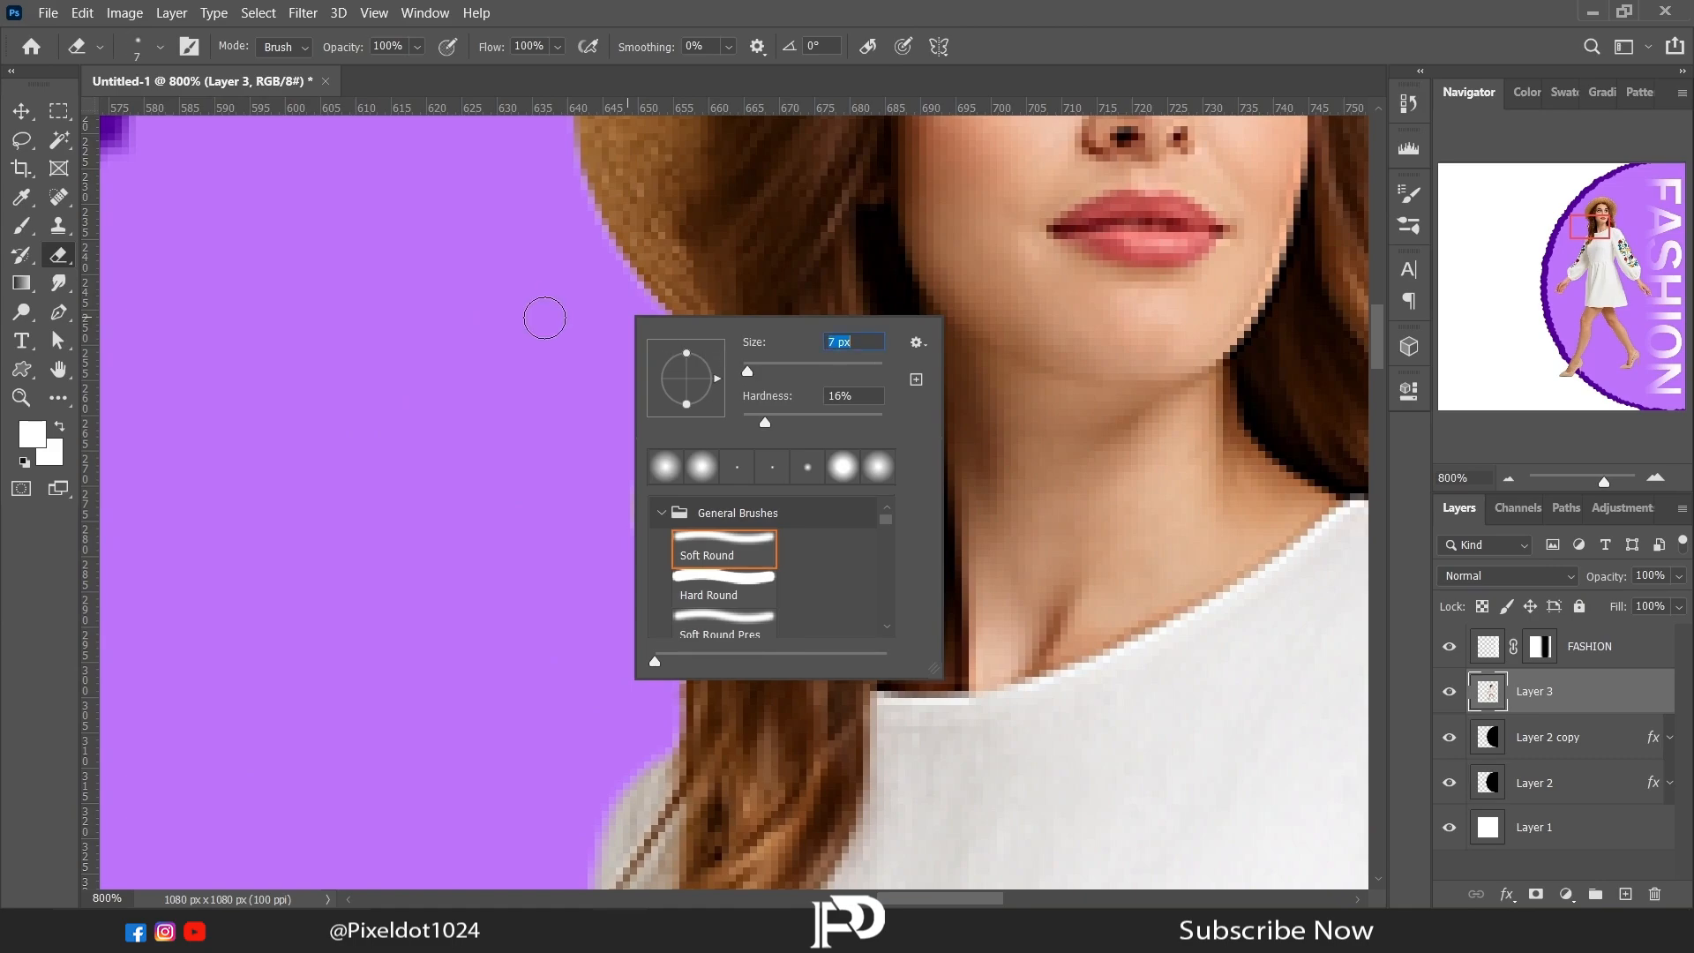
pyautogui.click(417, 47)
pyautogui.click(352, 72)
pyautogui.rightClick(687, 477)
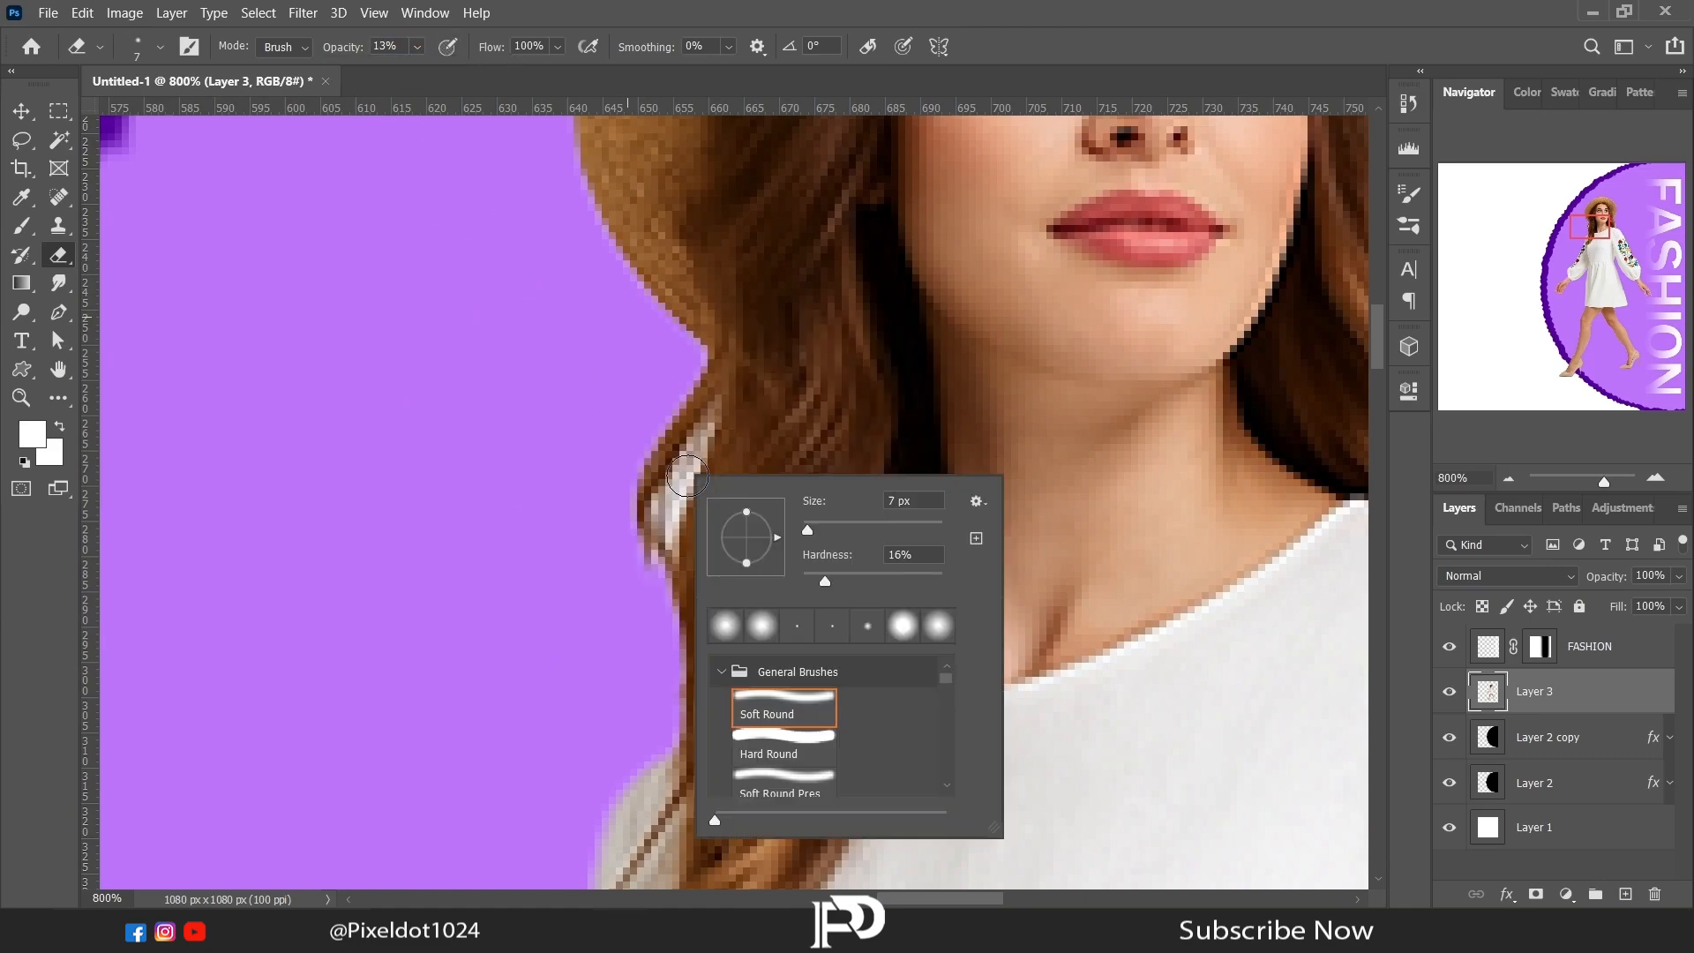
pyautogui.moveTo(696, 455); pyautogui.dragTo(681, 496)
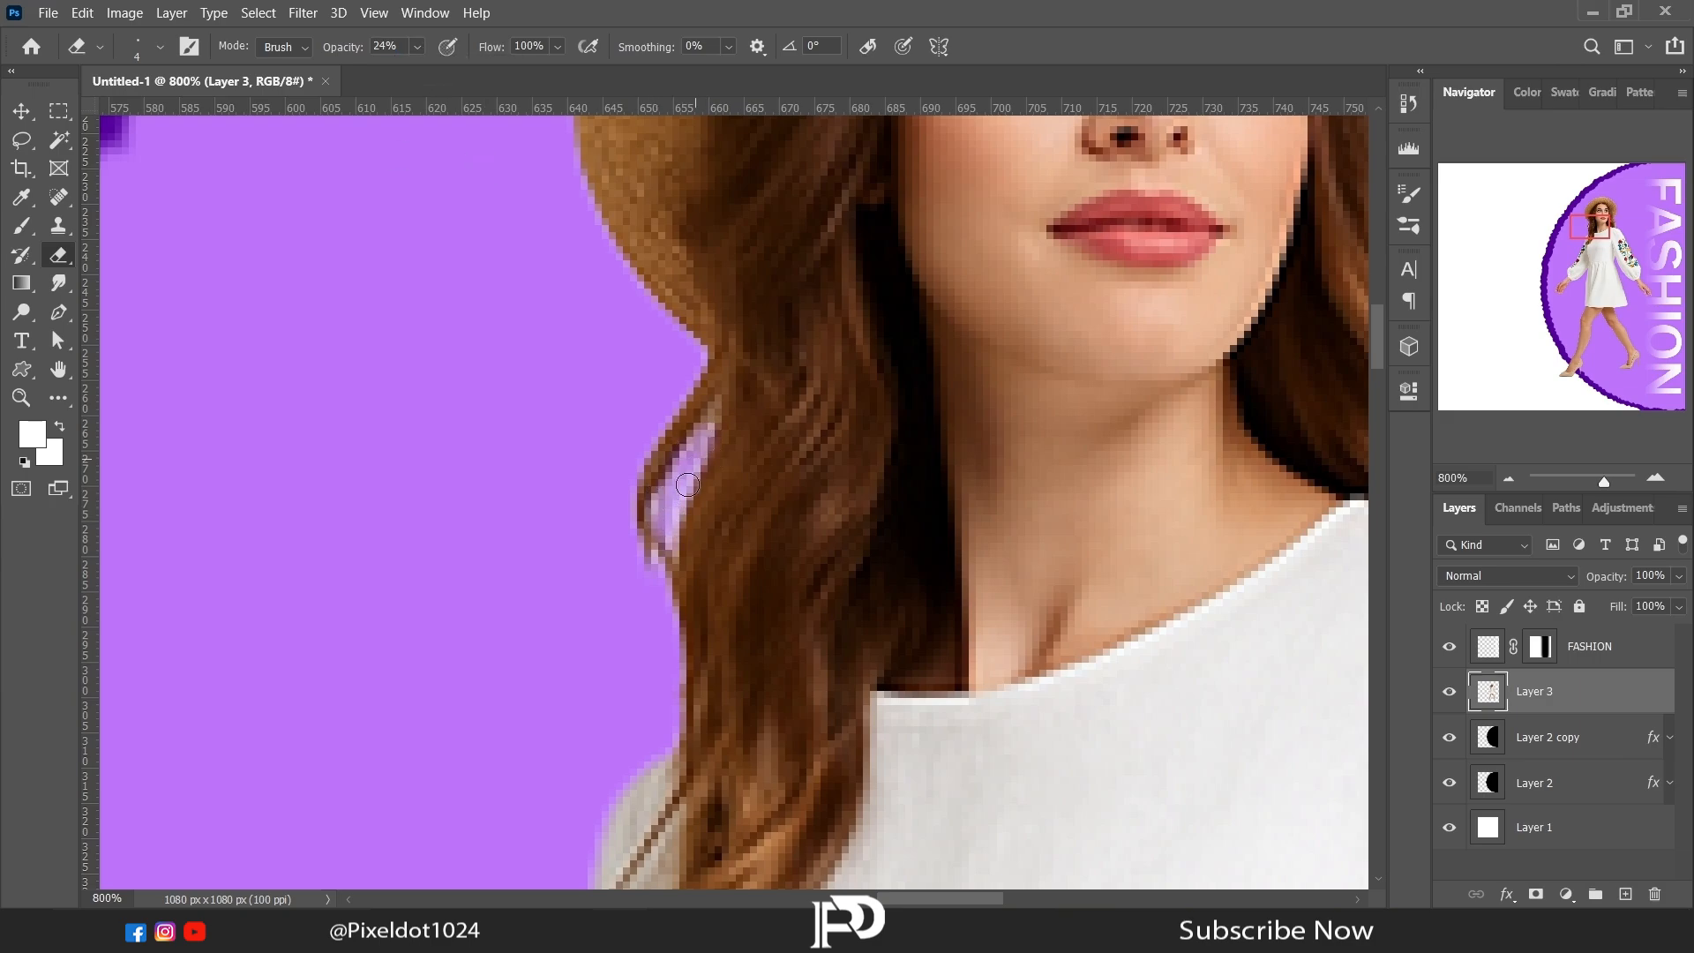
# Step: Clean the pale fringe from the loose hair strands above the model's embroidered-sleeve shoulder with the same Eraser
pyautogui.moveTo(1209, 340); pyautogui.dragTo(582, 313)
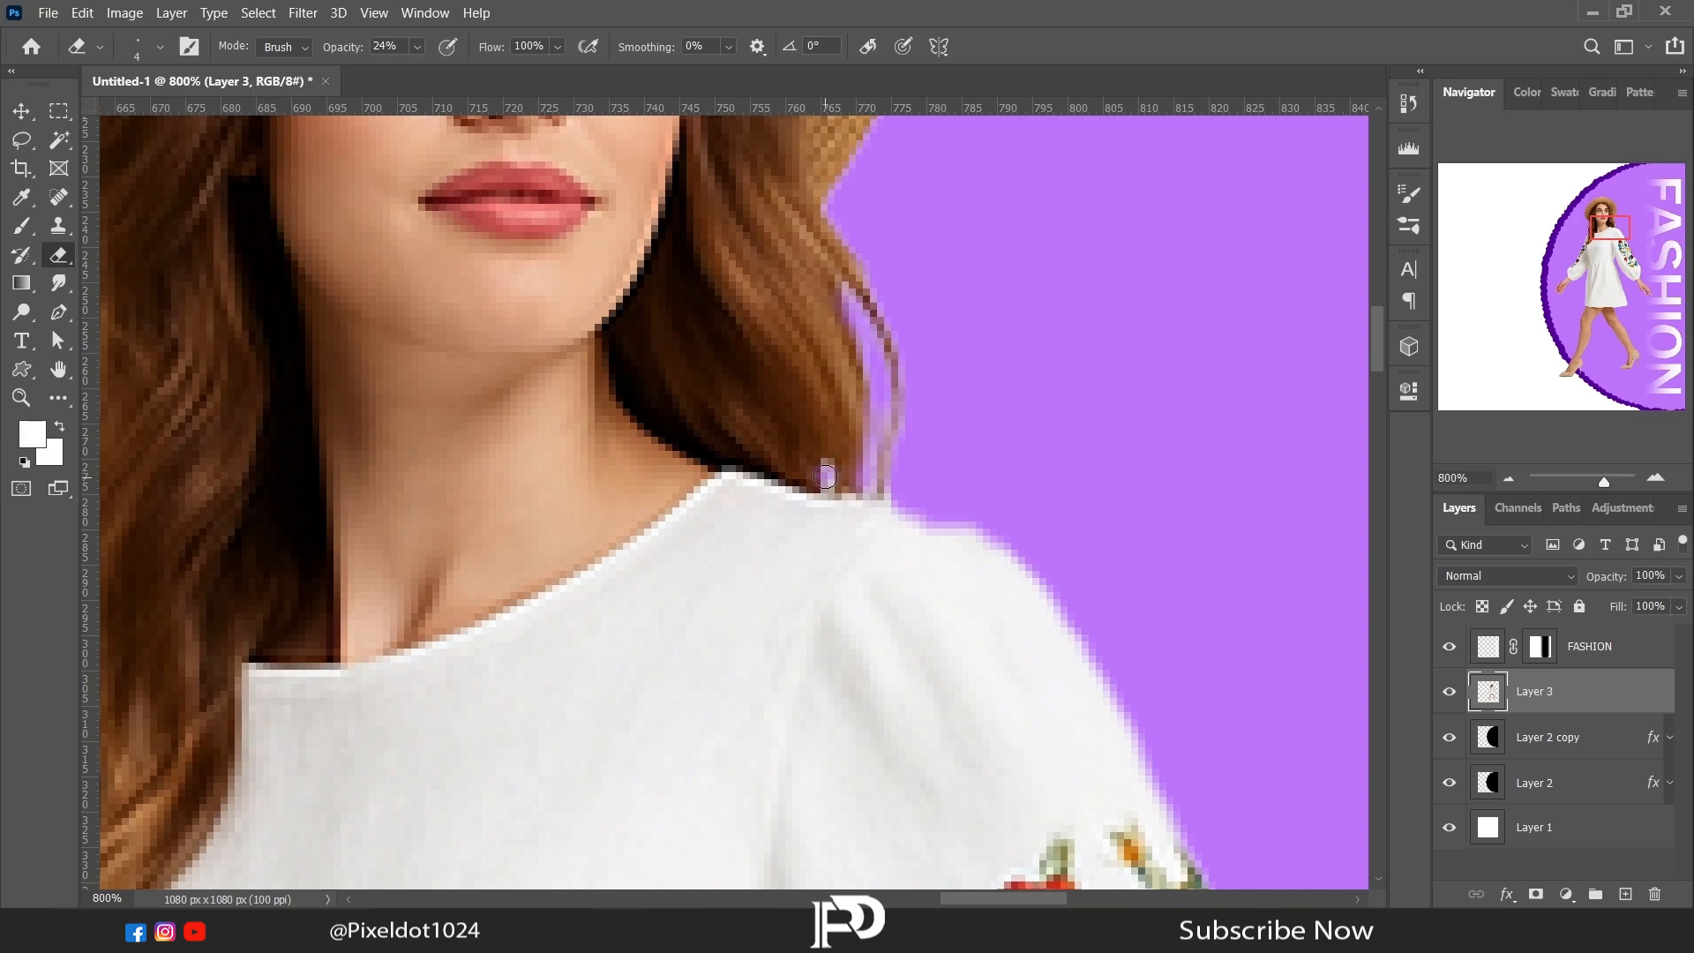
pyautogui.click(1509, 474)
pyautogui.click(1509, 474)
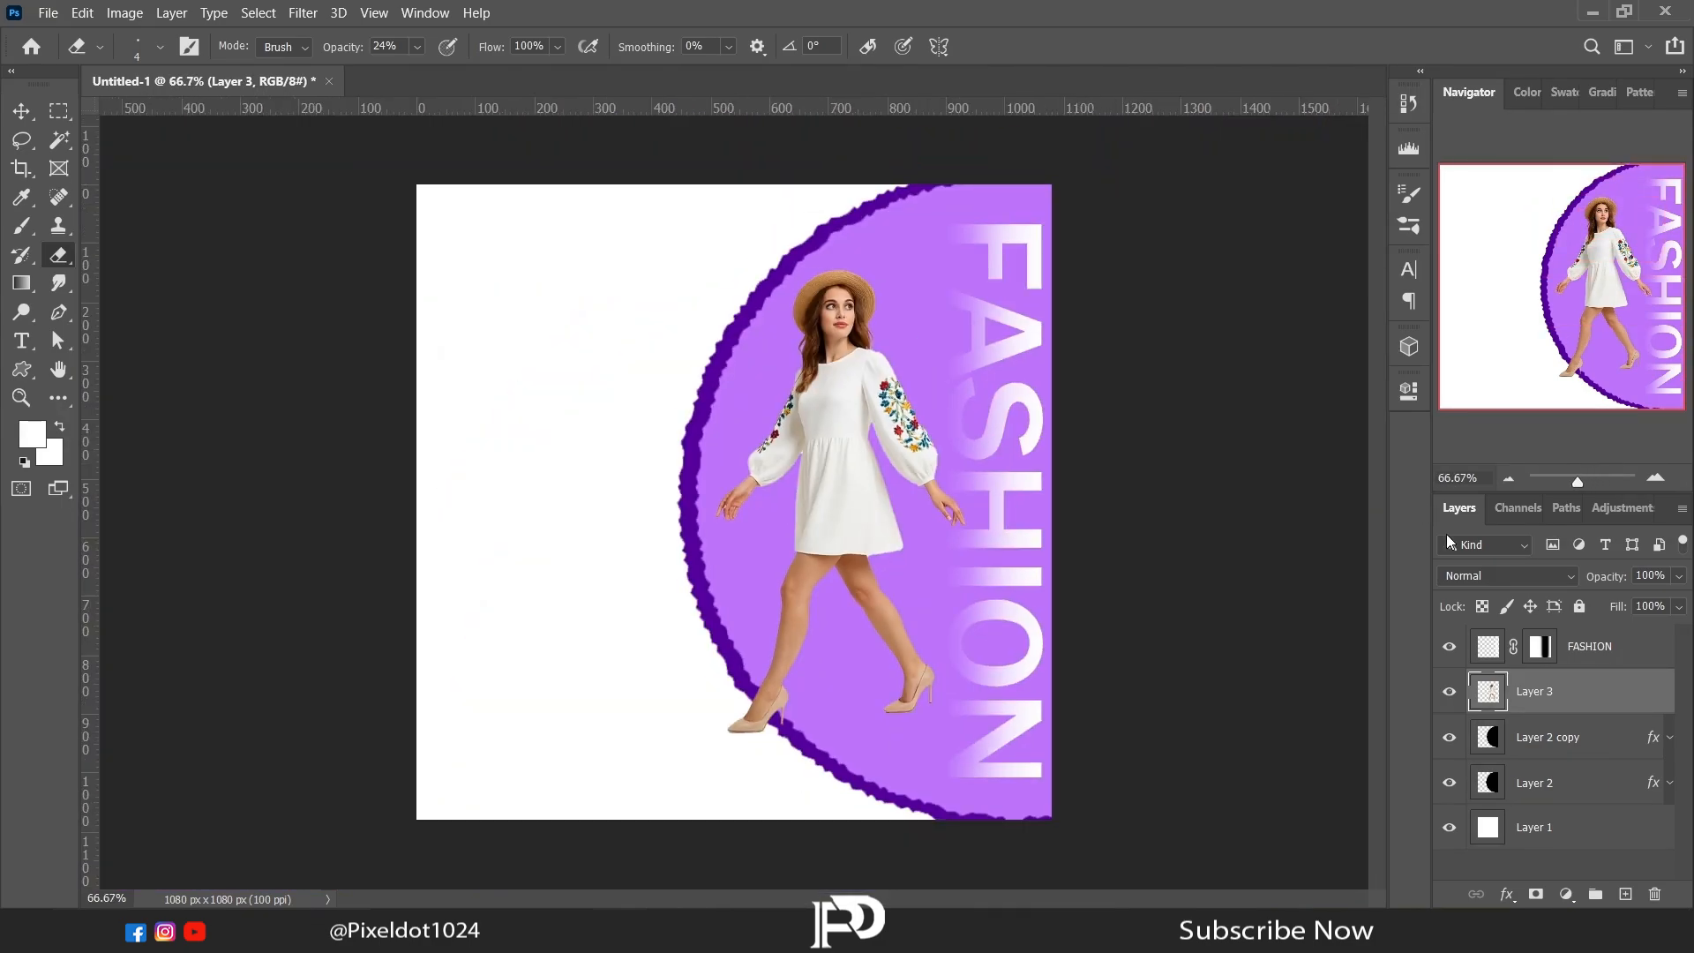
# Step: Open Text.psd, the file holding the prepared post copy, as a separate document
pyautogui.click(642, 932)
pyautogui.moveTo(748, 159); pyautogui.dragTo(632, 462)
pyautogui.moveTo(624, 80); pyautogui.dragTo(624, 80)
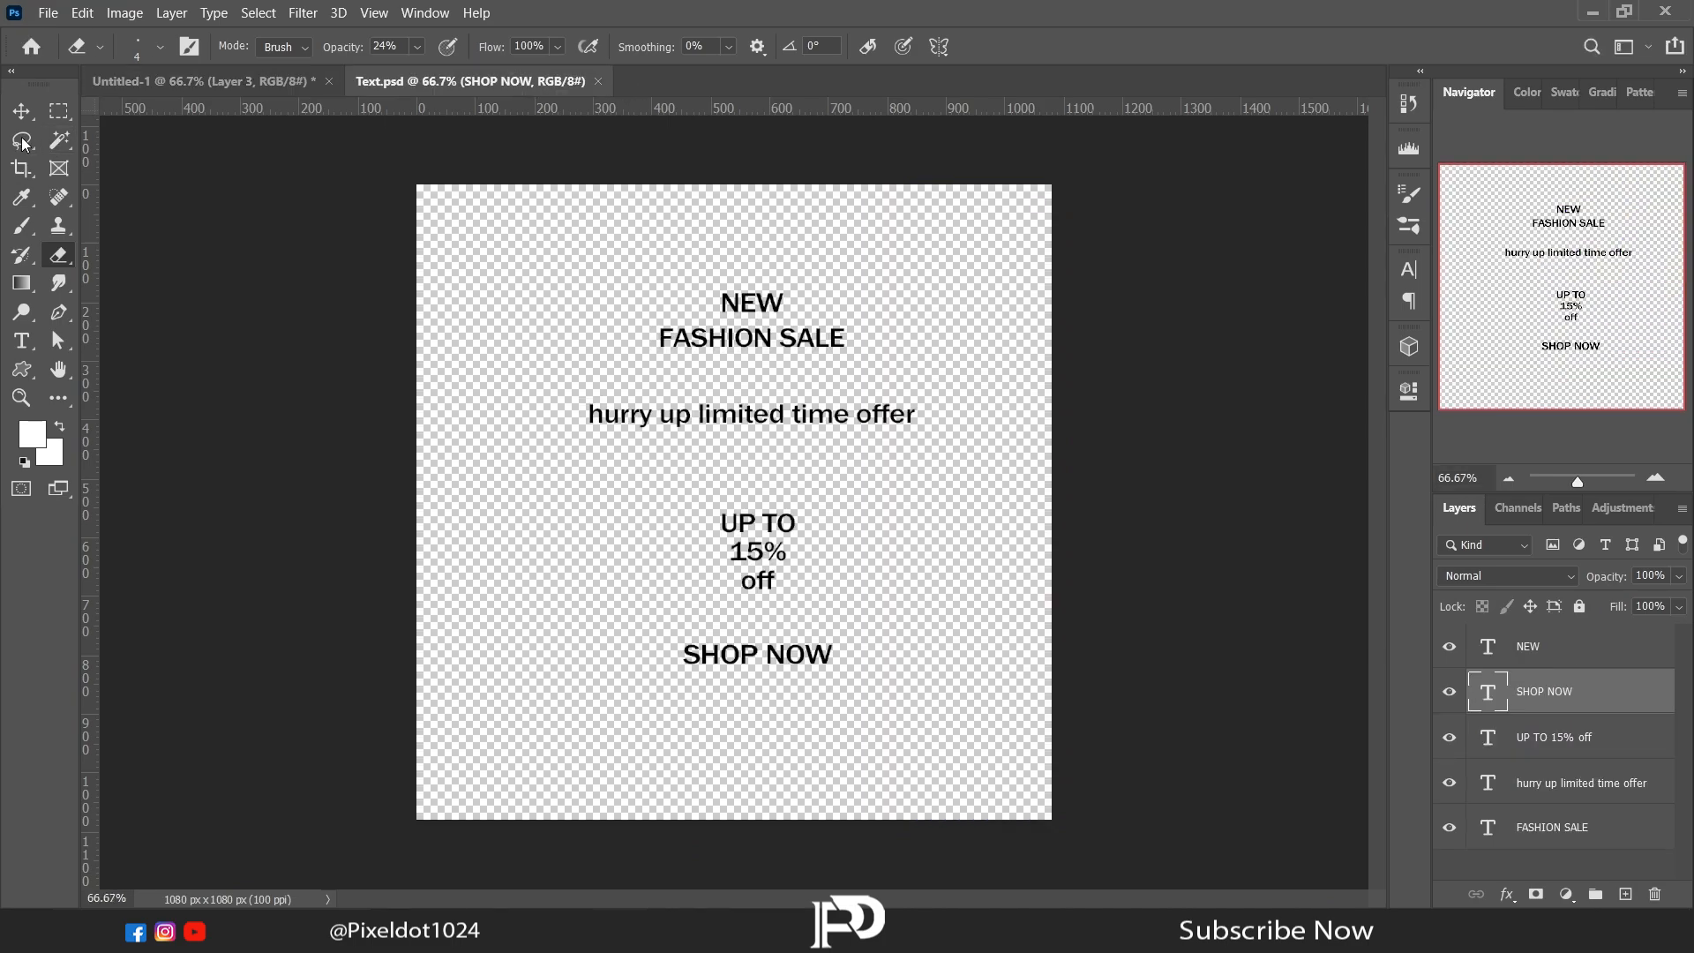
# Step: Copy the NEW and FASHION SALE text layers onto the post's white area and stack them above the FASHION layer
pyautogui.press('v')
pyautogui.click(1535, 656)
pyautogui.keyDown('ctrl'); pyautogui.click(1562, 827); pyautogui.keyUp('ctrl')
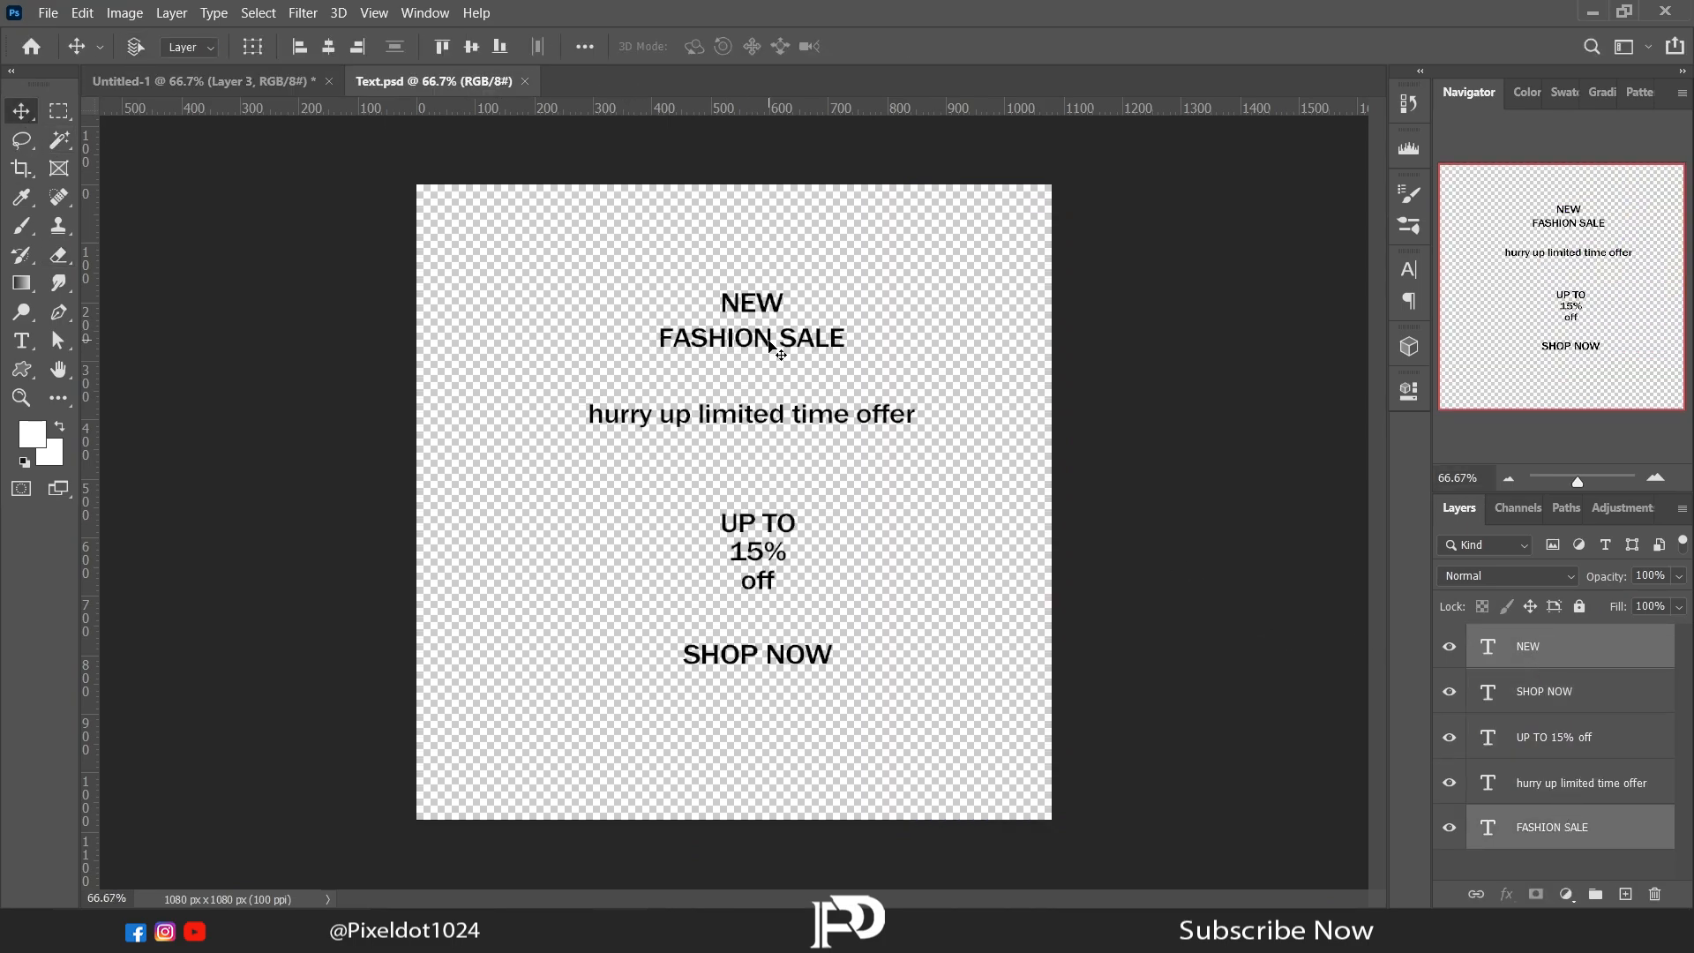
pyautogui.moveTo(774, 341); pyautogui.dragTo(547, 410)
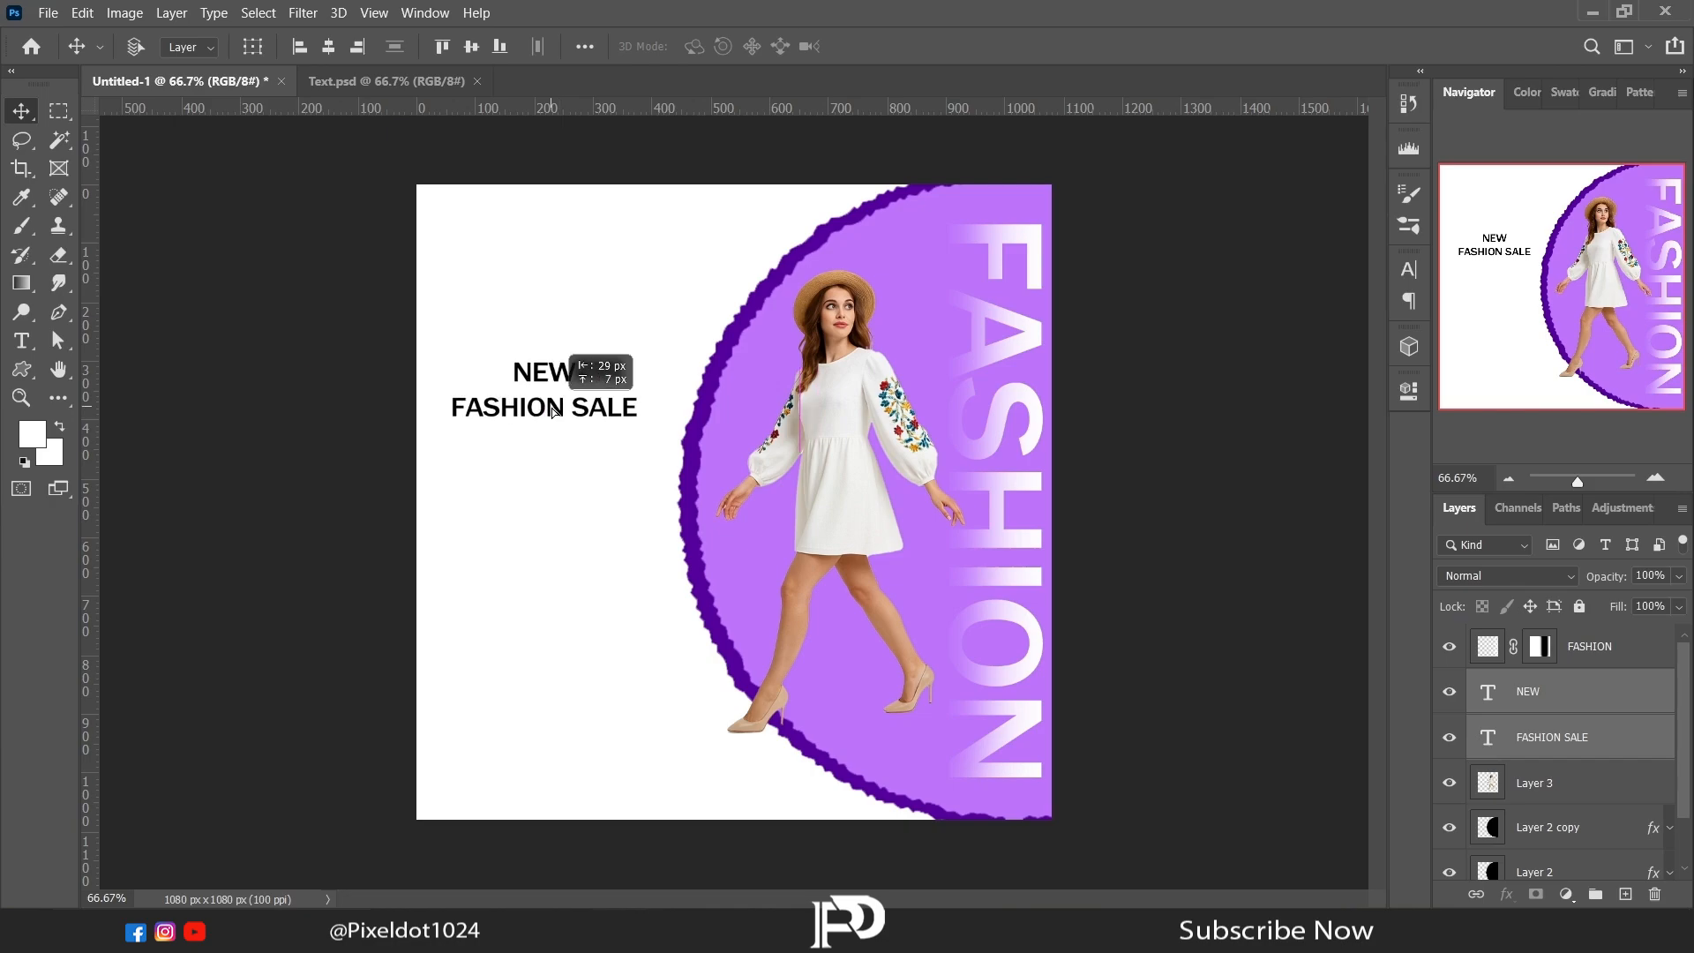
pyautogui.moveTo(1559, 739); pyautogui.dragTo(1528, 650)
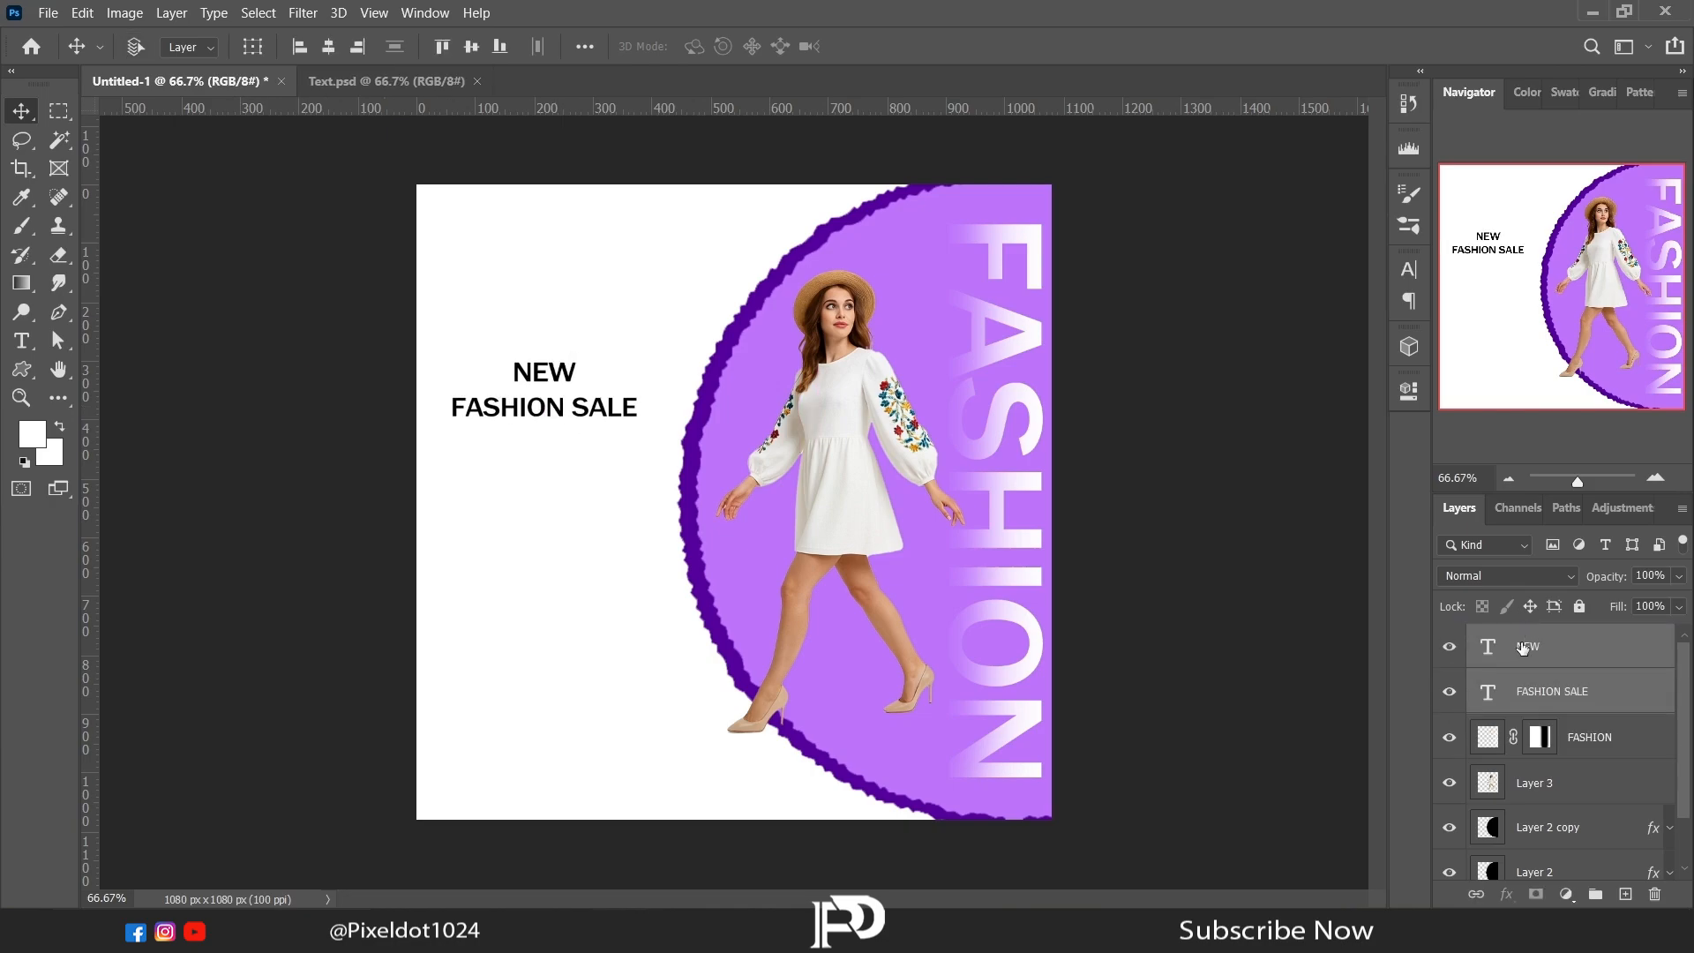
# Step: Set the word NEW in the Simple Food font and narrow its text box around the word
pyautogui.click(22, 341)
pyautogui.doubleClick(544, 372)
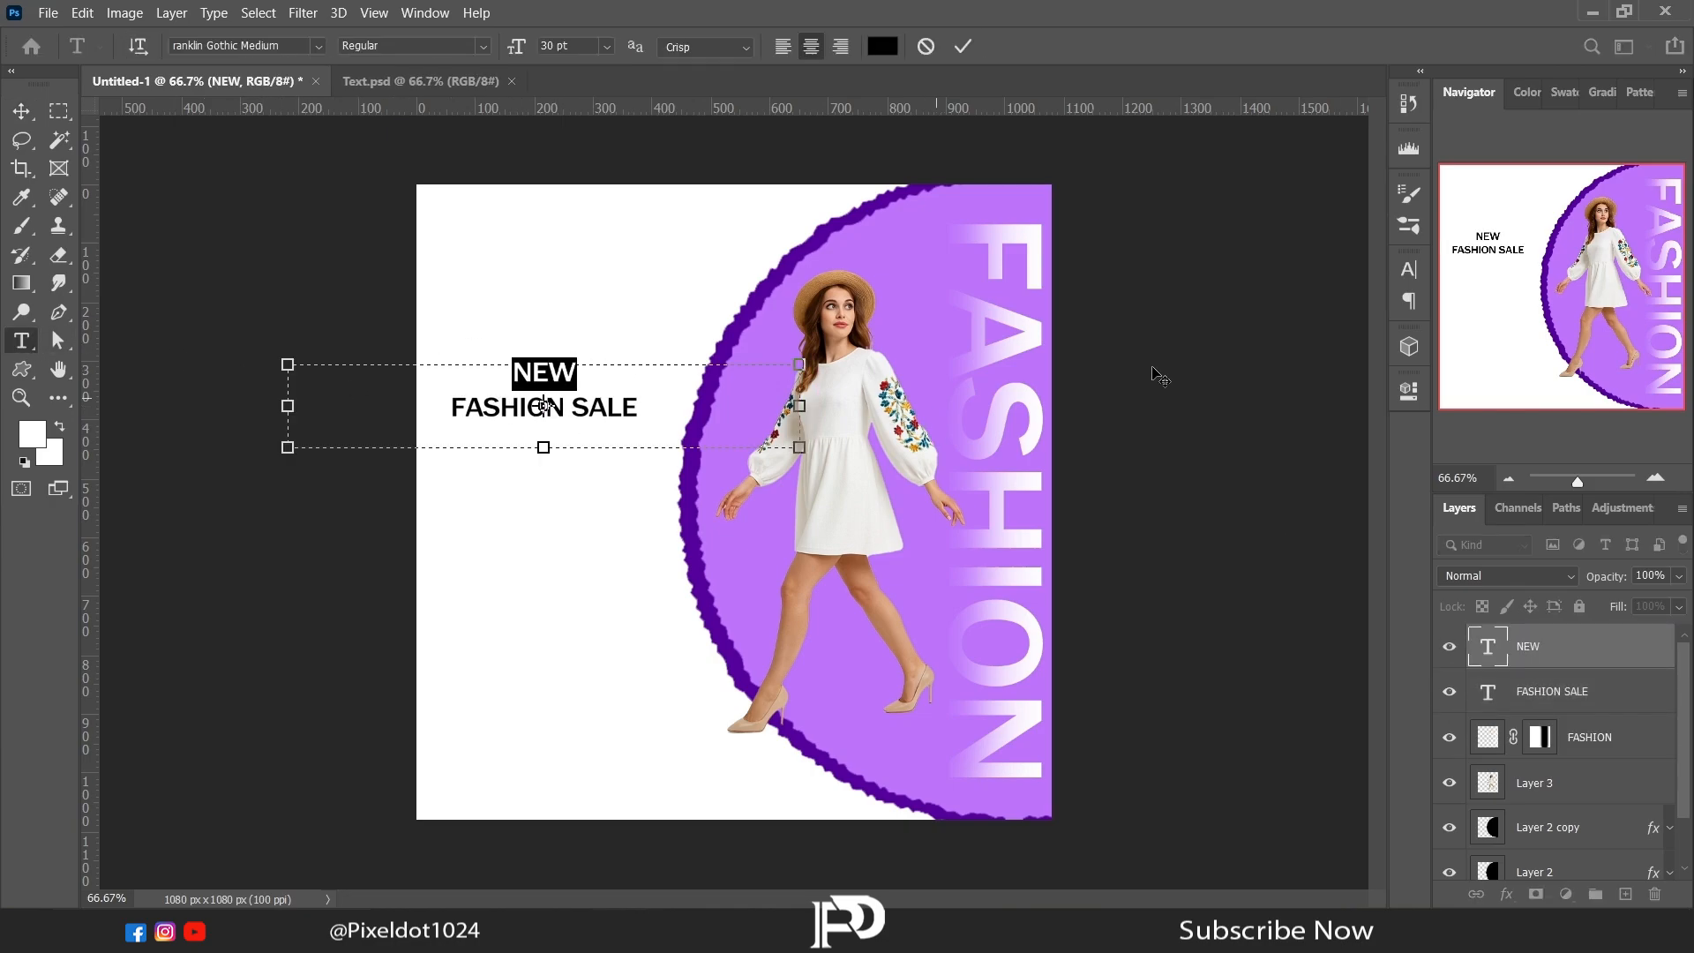
pyautogui.click(1287, 607)
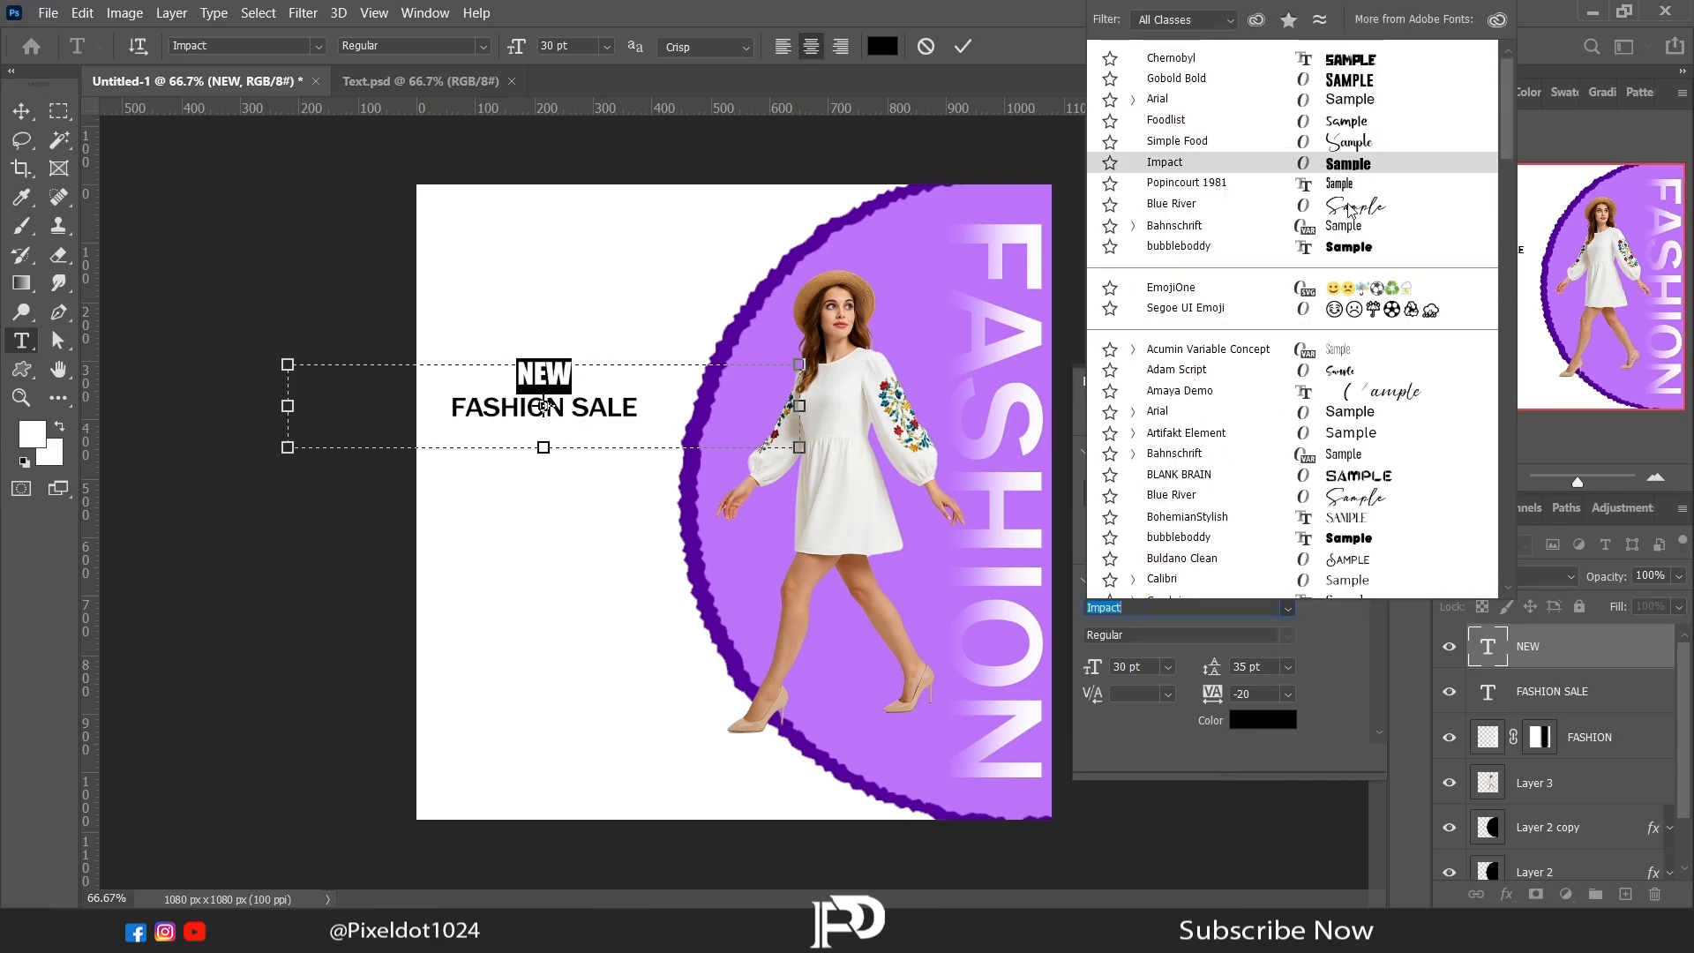
pyautogui.click(1341, 141)
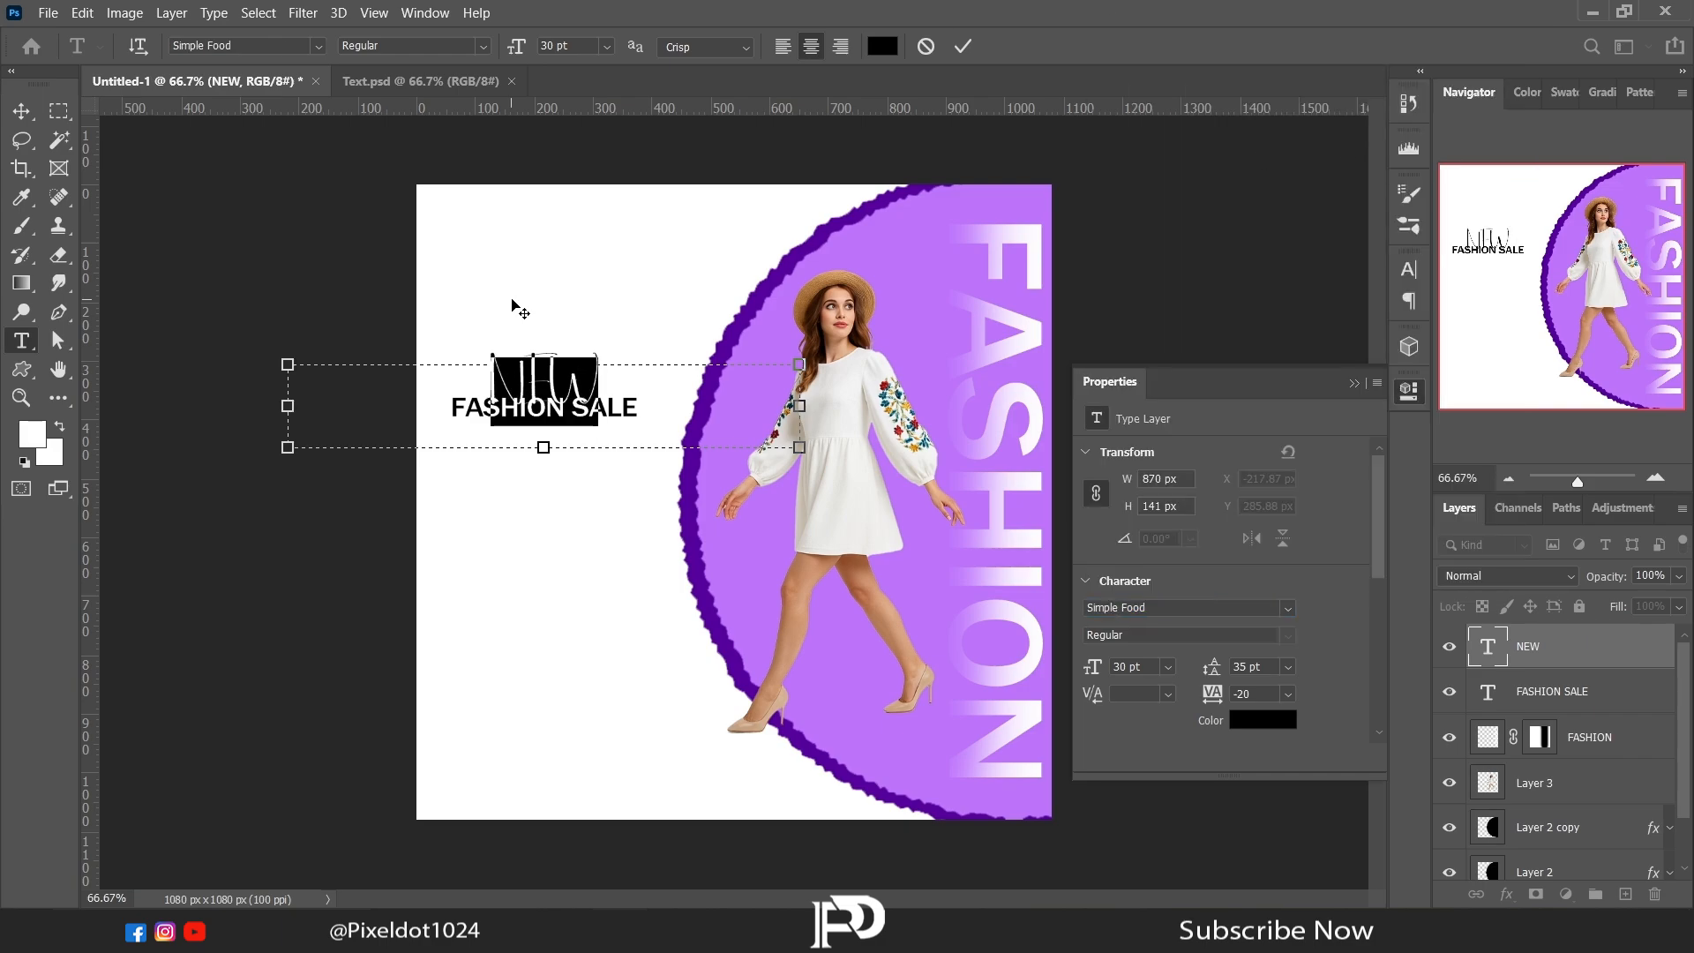
pyautogui.moveTo(288, 406); pyautogui.dragTo(544, 406)
pyautogui.moveTo(799, 406); pyautogui.dragTo(659, 406)
# Step: Colour the word NEW with the circle's light purple (bd74fc) and centre it over FASHION SALE
pyautogui.click(1271, 720)
pyautogui.click(738, 570)
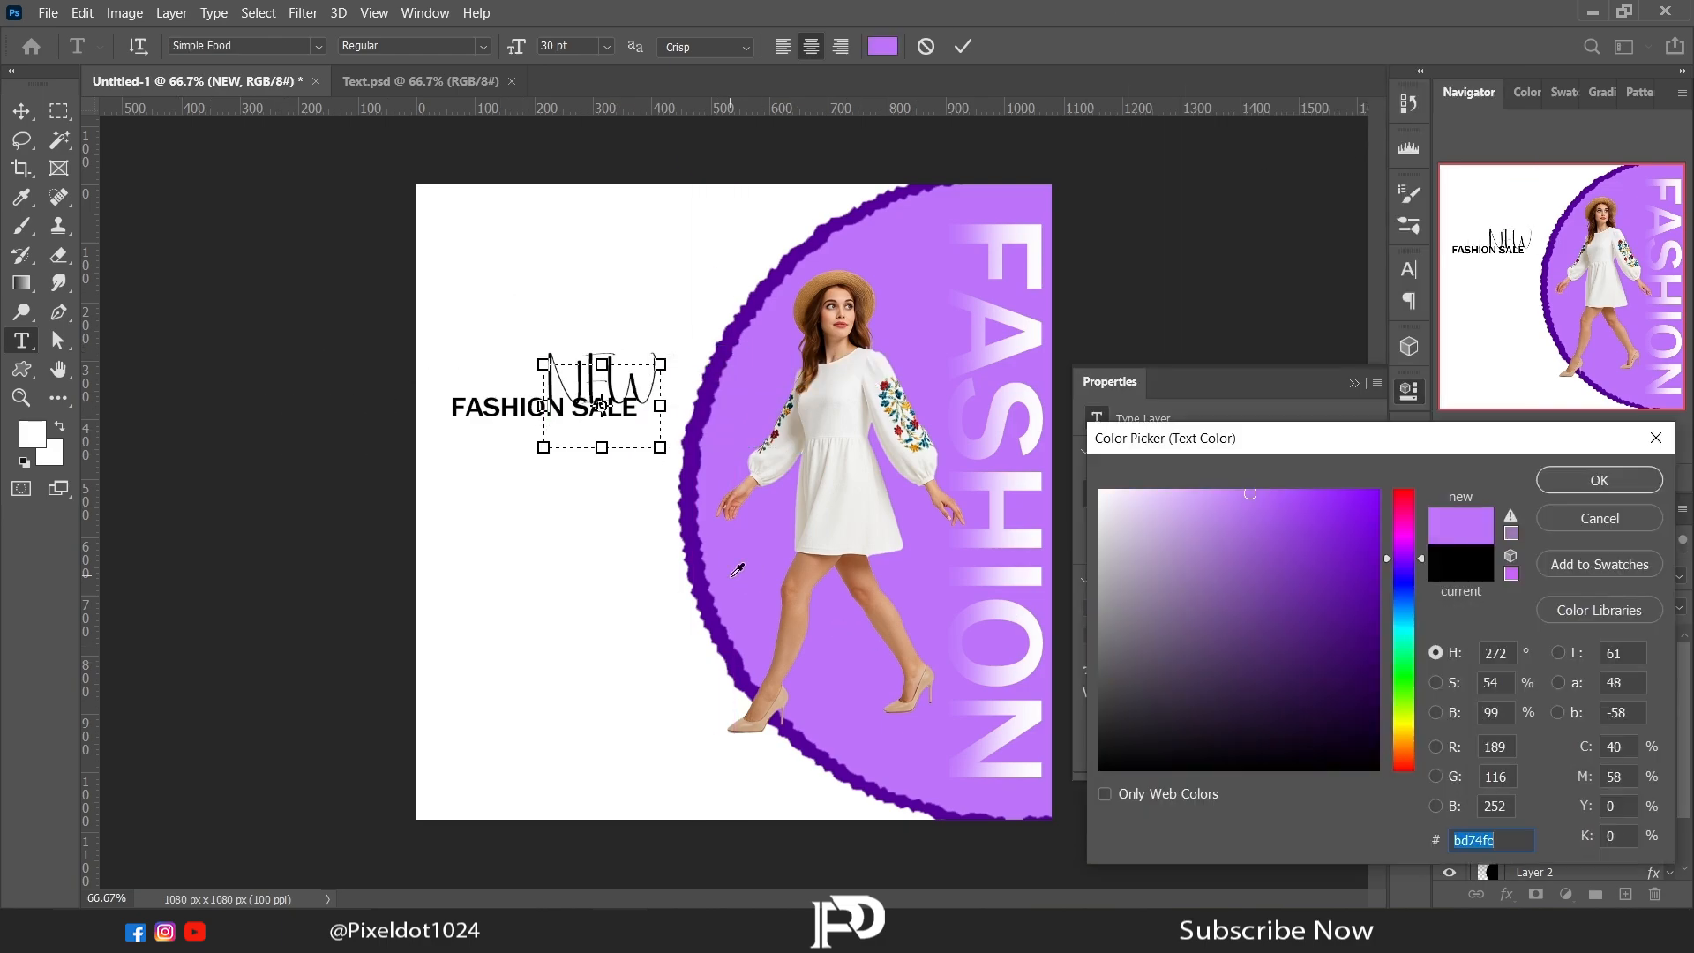
pyautogui.click(699, 553)
pyautogui.click(728, 553)
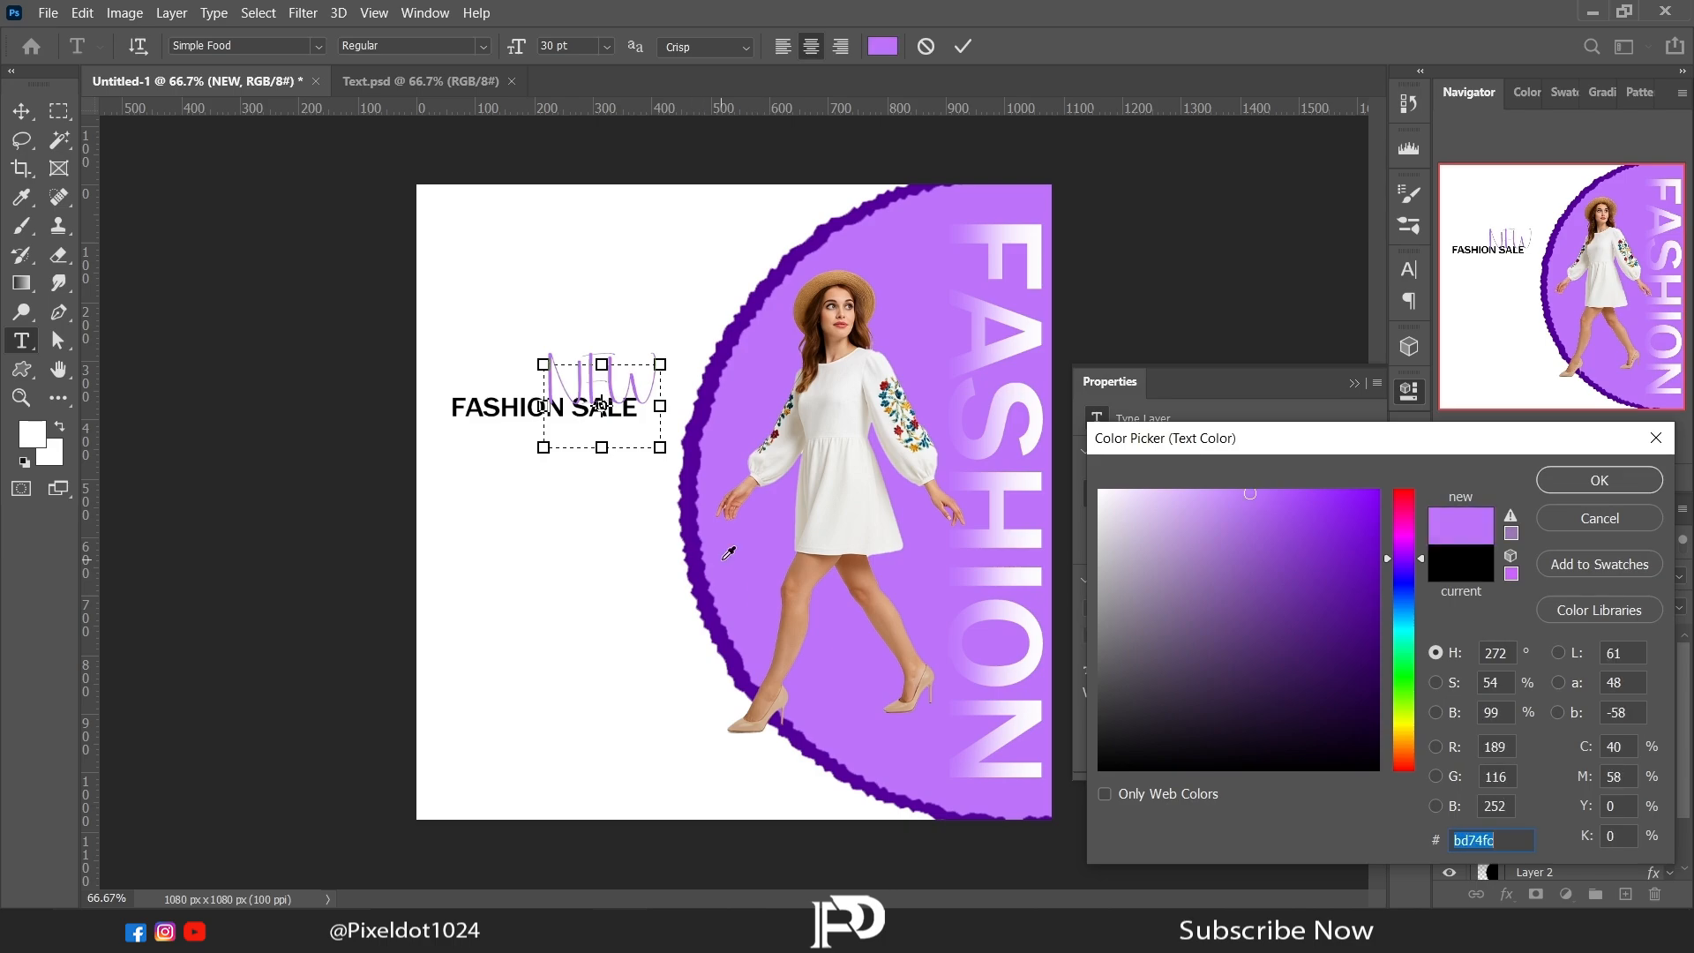
pyautogui.click(1599, 480)
pyautogui.click(1353, 382)
pyautogui.click(21, 111)
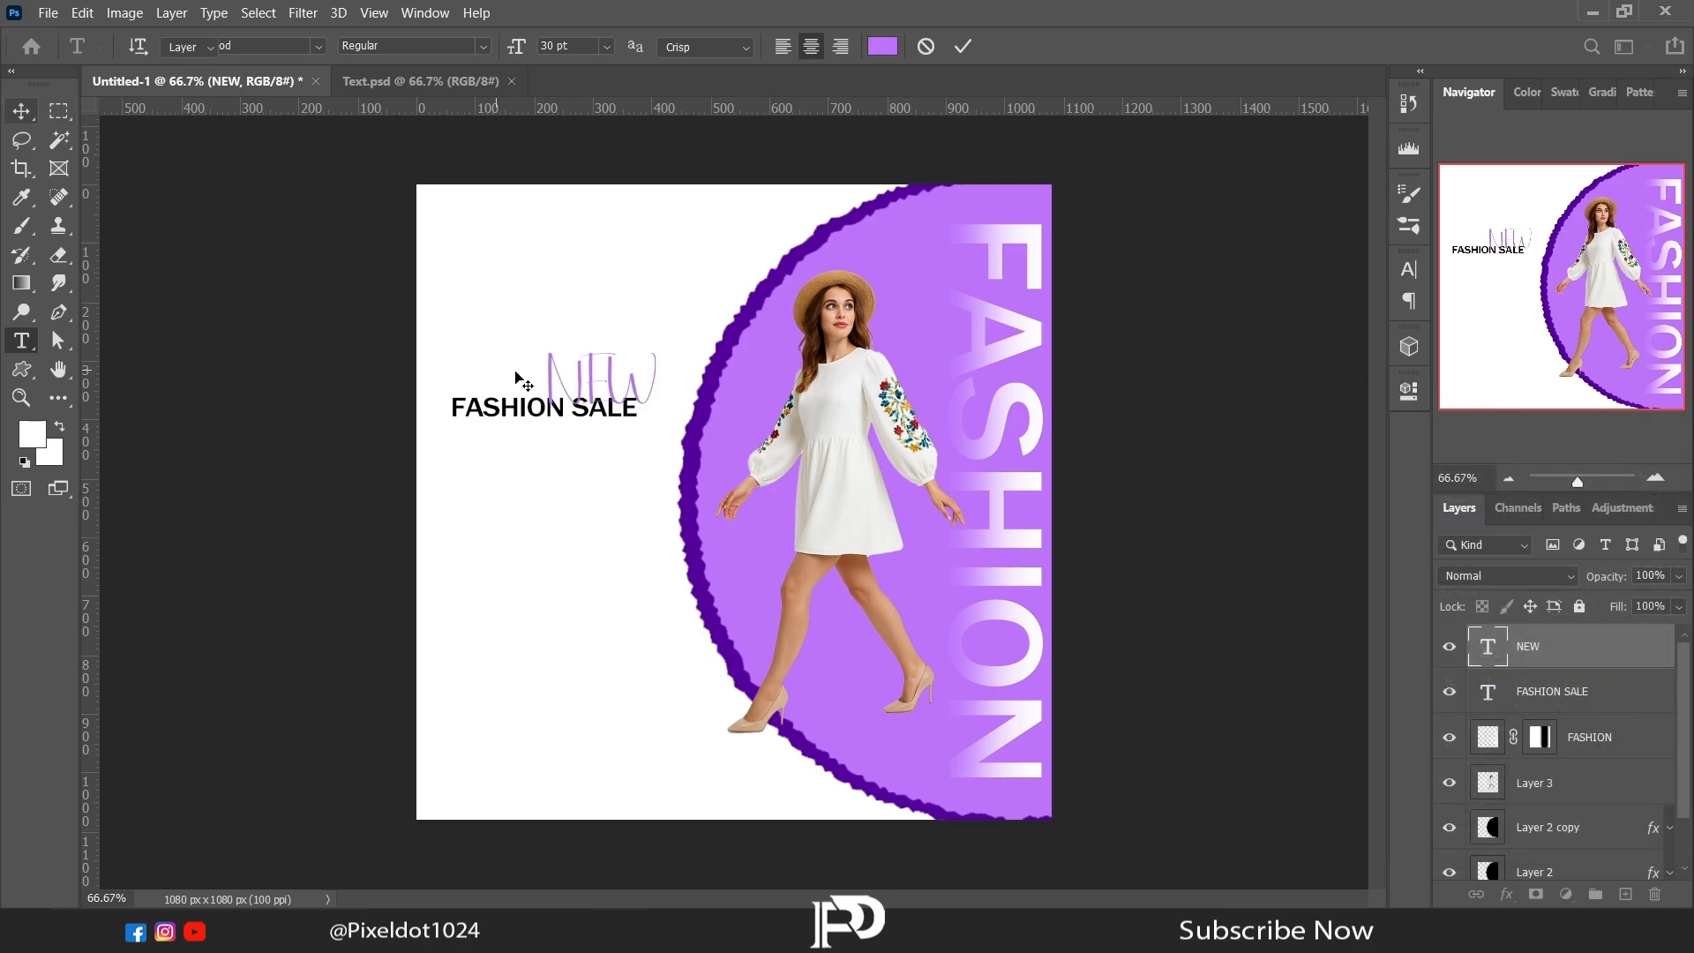
pyautogui.moveTo(599, 377); pyautogui.dragTo(541, 369)
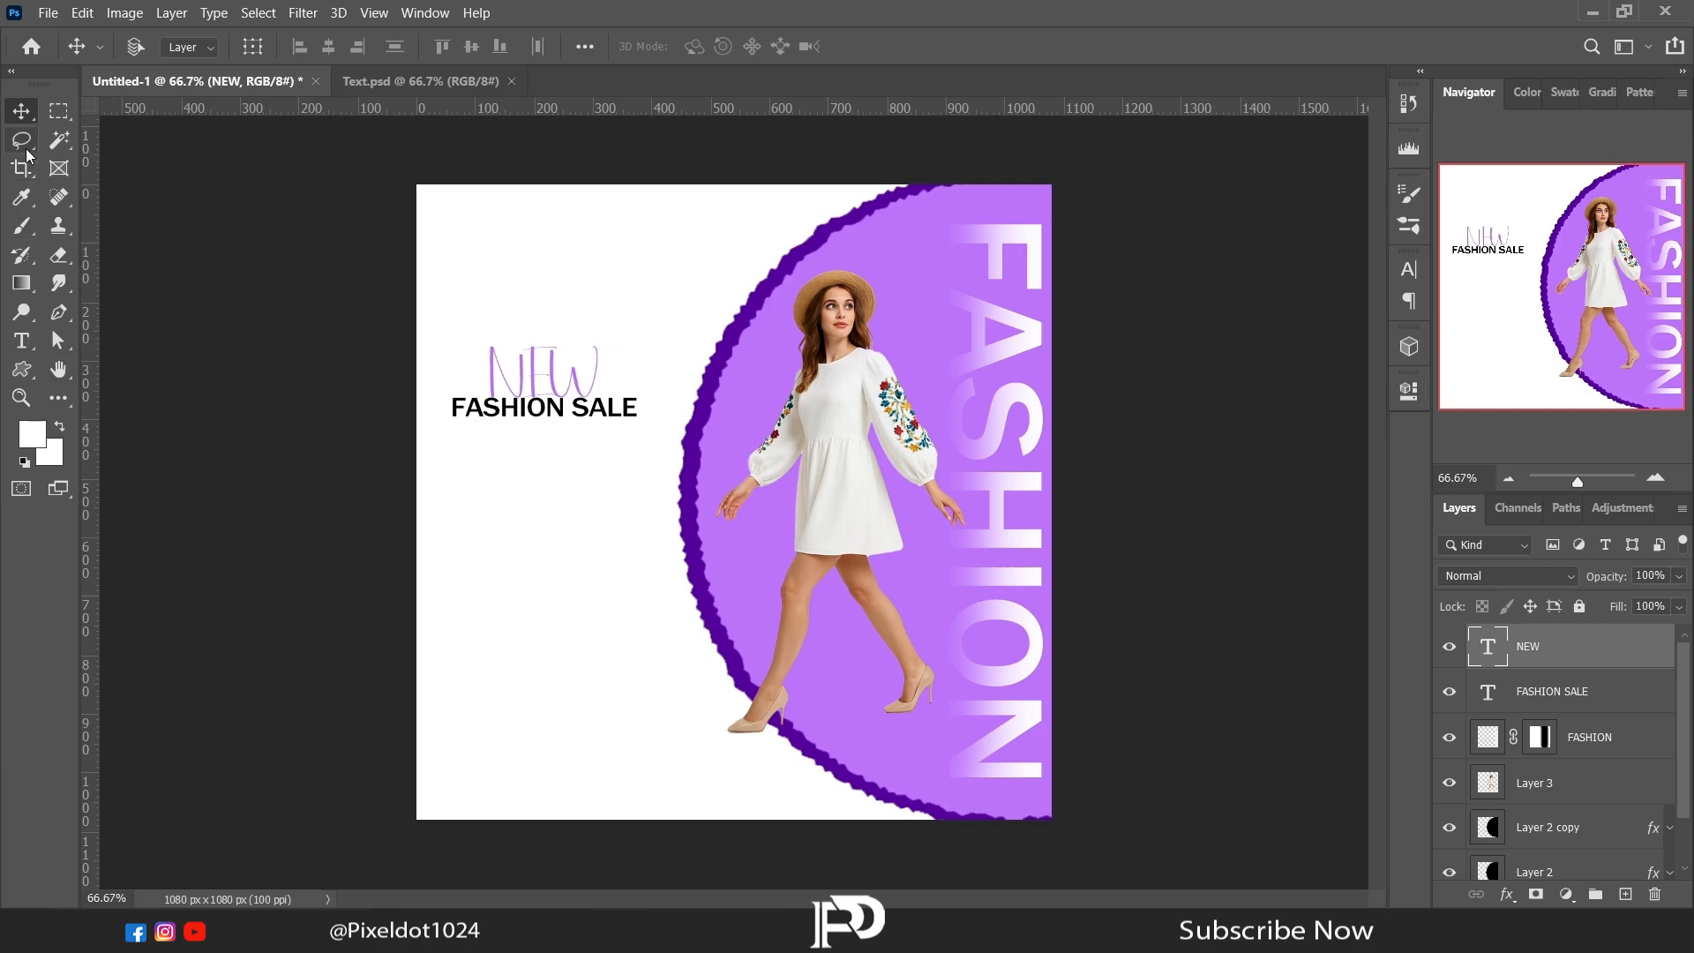
# Step: Set FASHION SALE in the Gobold Bold font and enlarge it to nearly fill the white area beside the circle
pyautogui.click(21, 340)
pyautogui.moveTo(447, 406); pyautogui.dragTo(637, 409)
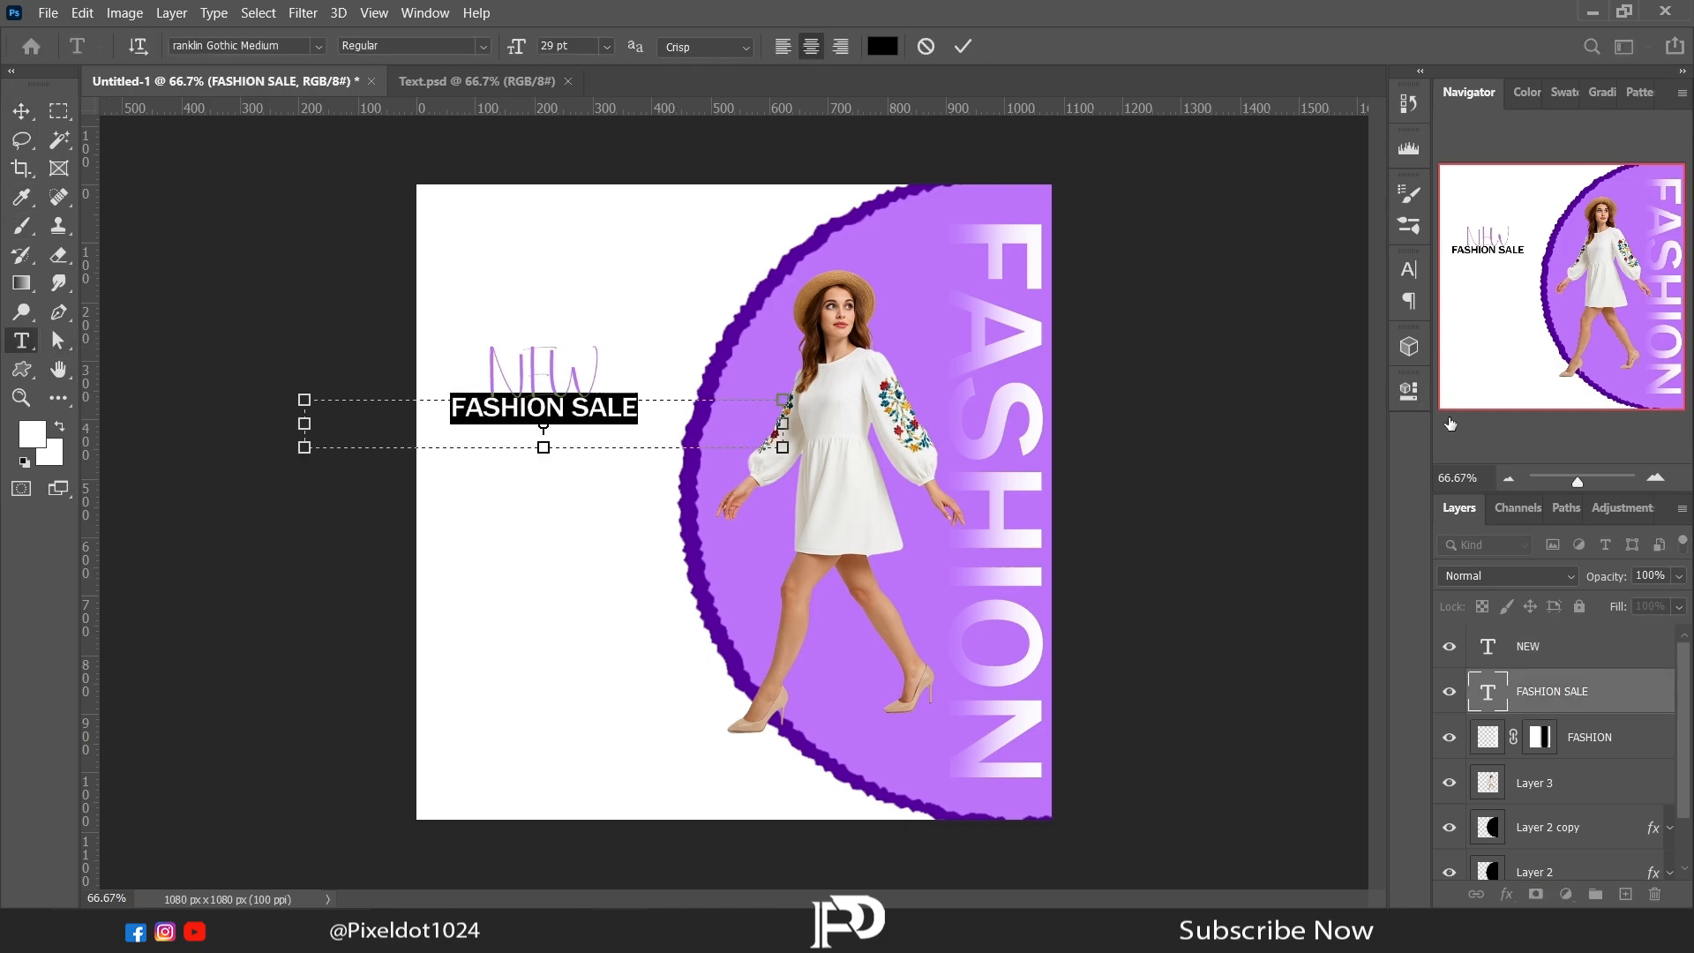
pyautogui.click(1409, 388)
pyautogui.click(1286, 609)
pyautogui.scroll(5, 1469, 273)
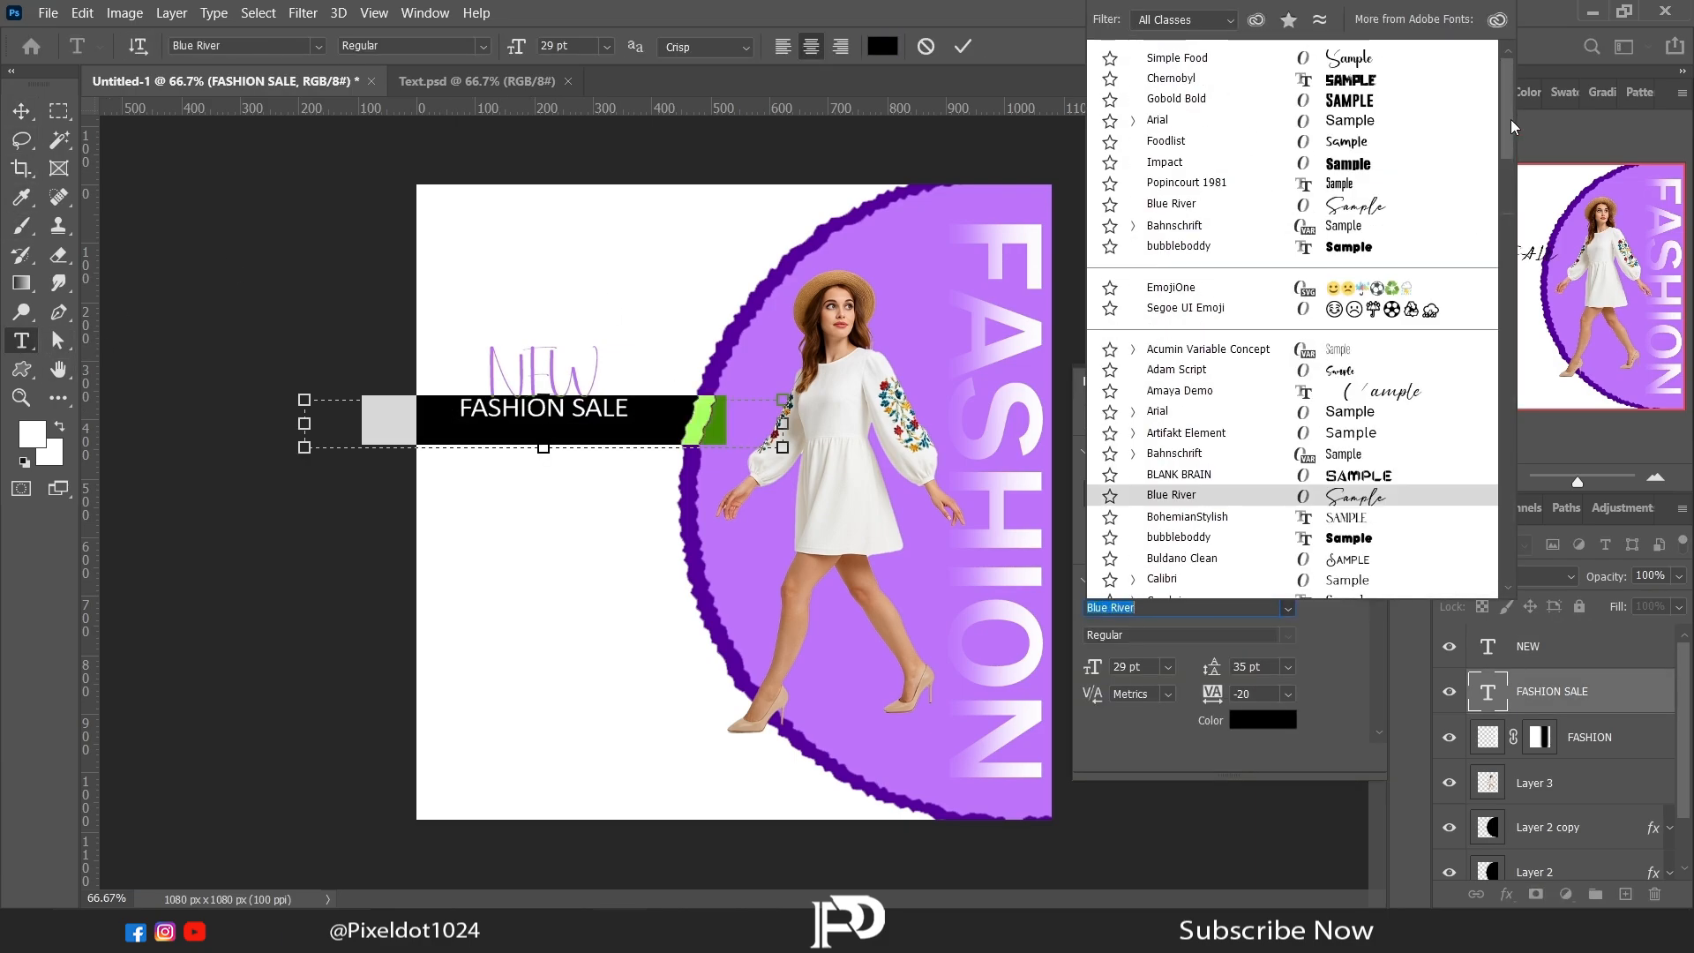
pyautogui.click(1341, 101)
pyautogui.moveTo(1109, 673); pyautogui.dragTo(1332, 404)
pyautogui.click(1354, 384)
# Step: Move FASHION SALE slightly down toward the circle and nudge NEW to sit just above it
pyautogui.click(21, 111)
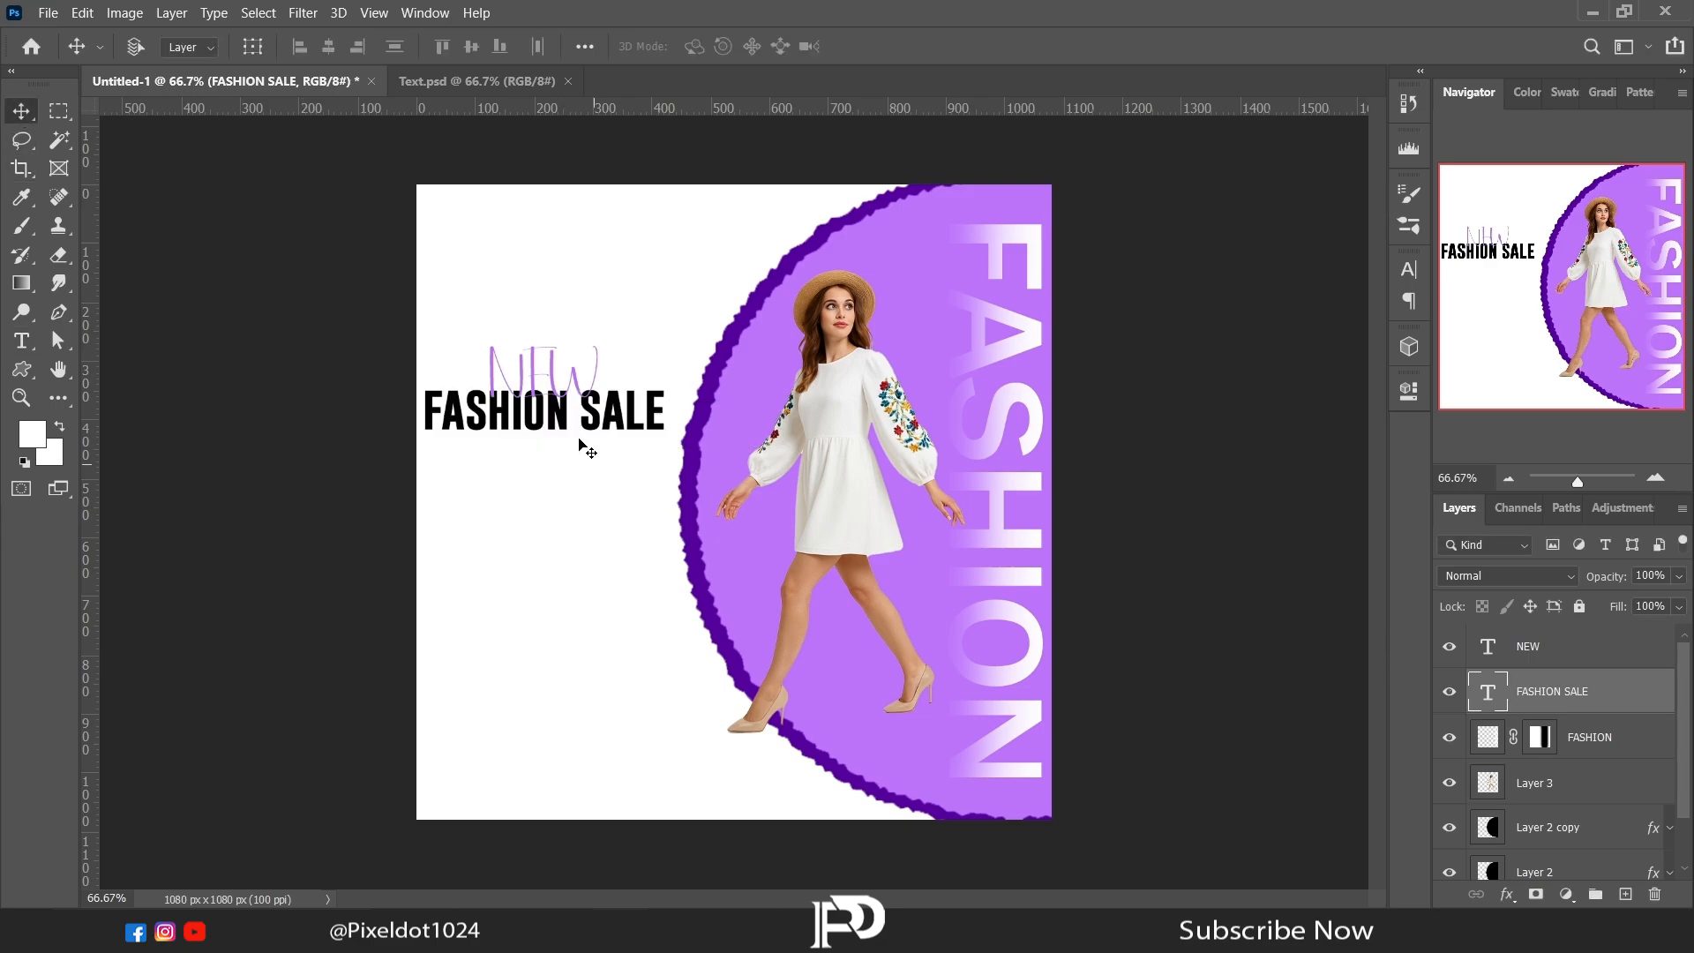
pyautogui.moveTo(545, 419); pyautogui.dragTo(553, 433)
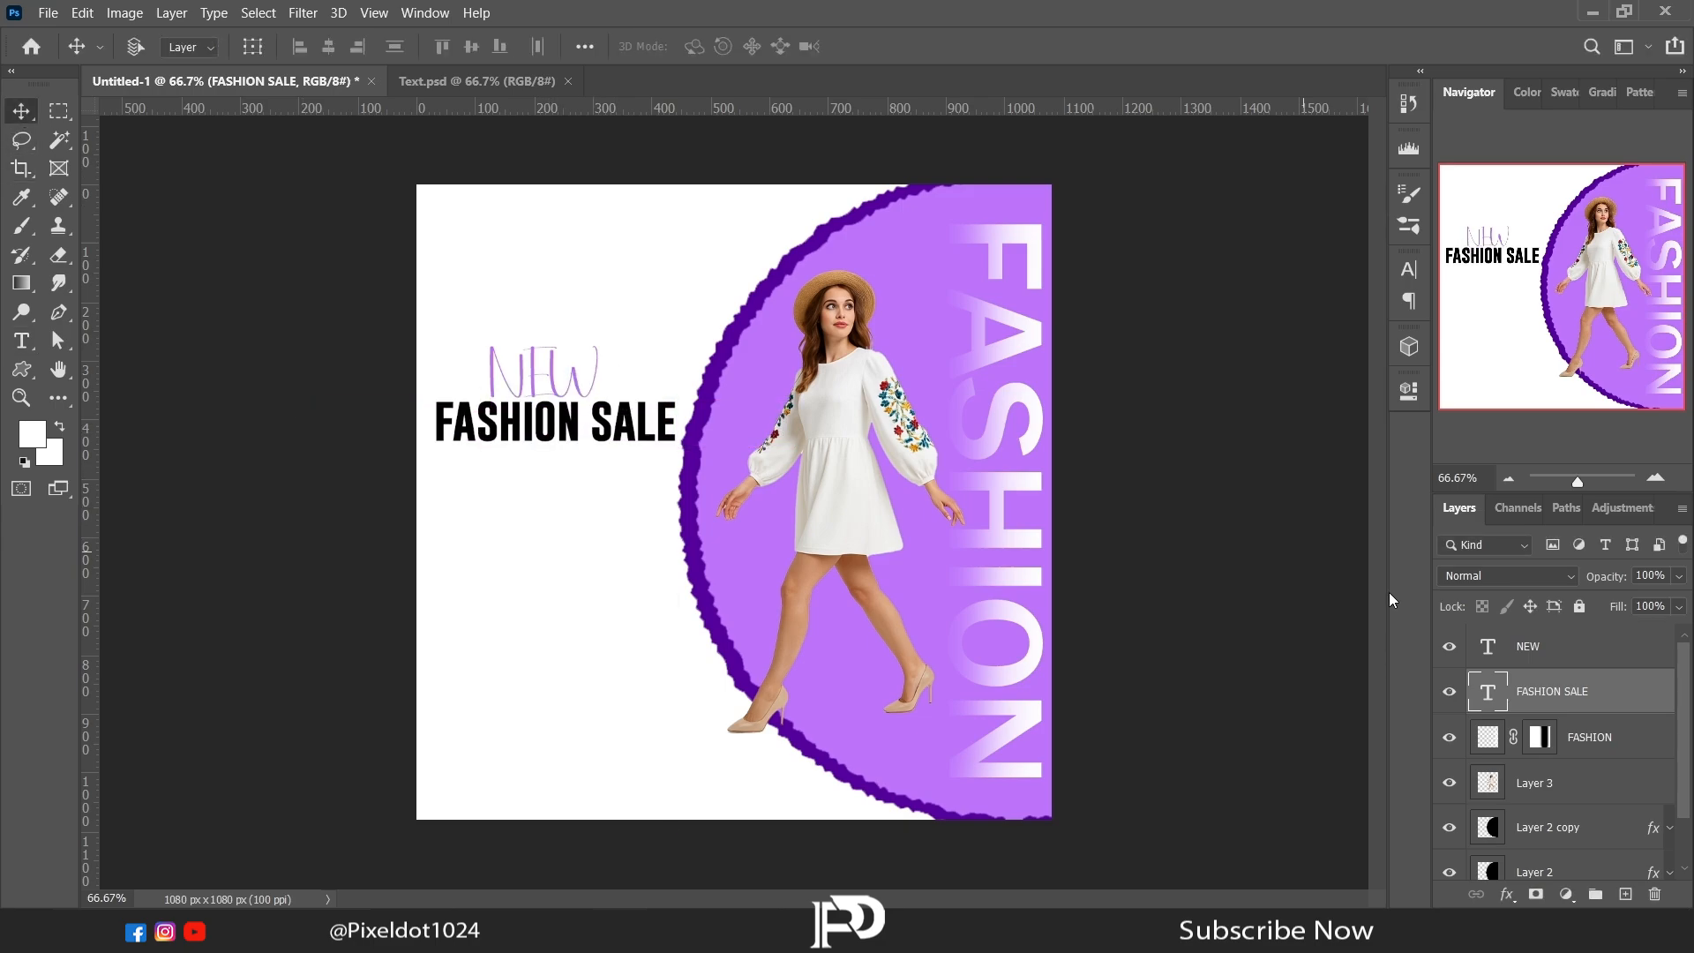
pyautogui.click(1518, 649)
pyautogui.moveTo(628, 508); pyautogui.dragTo(636, 521)
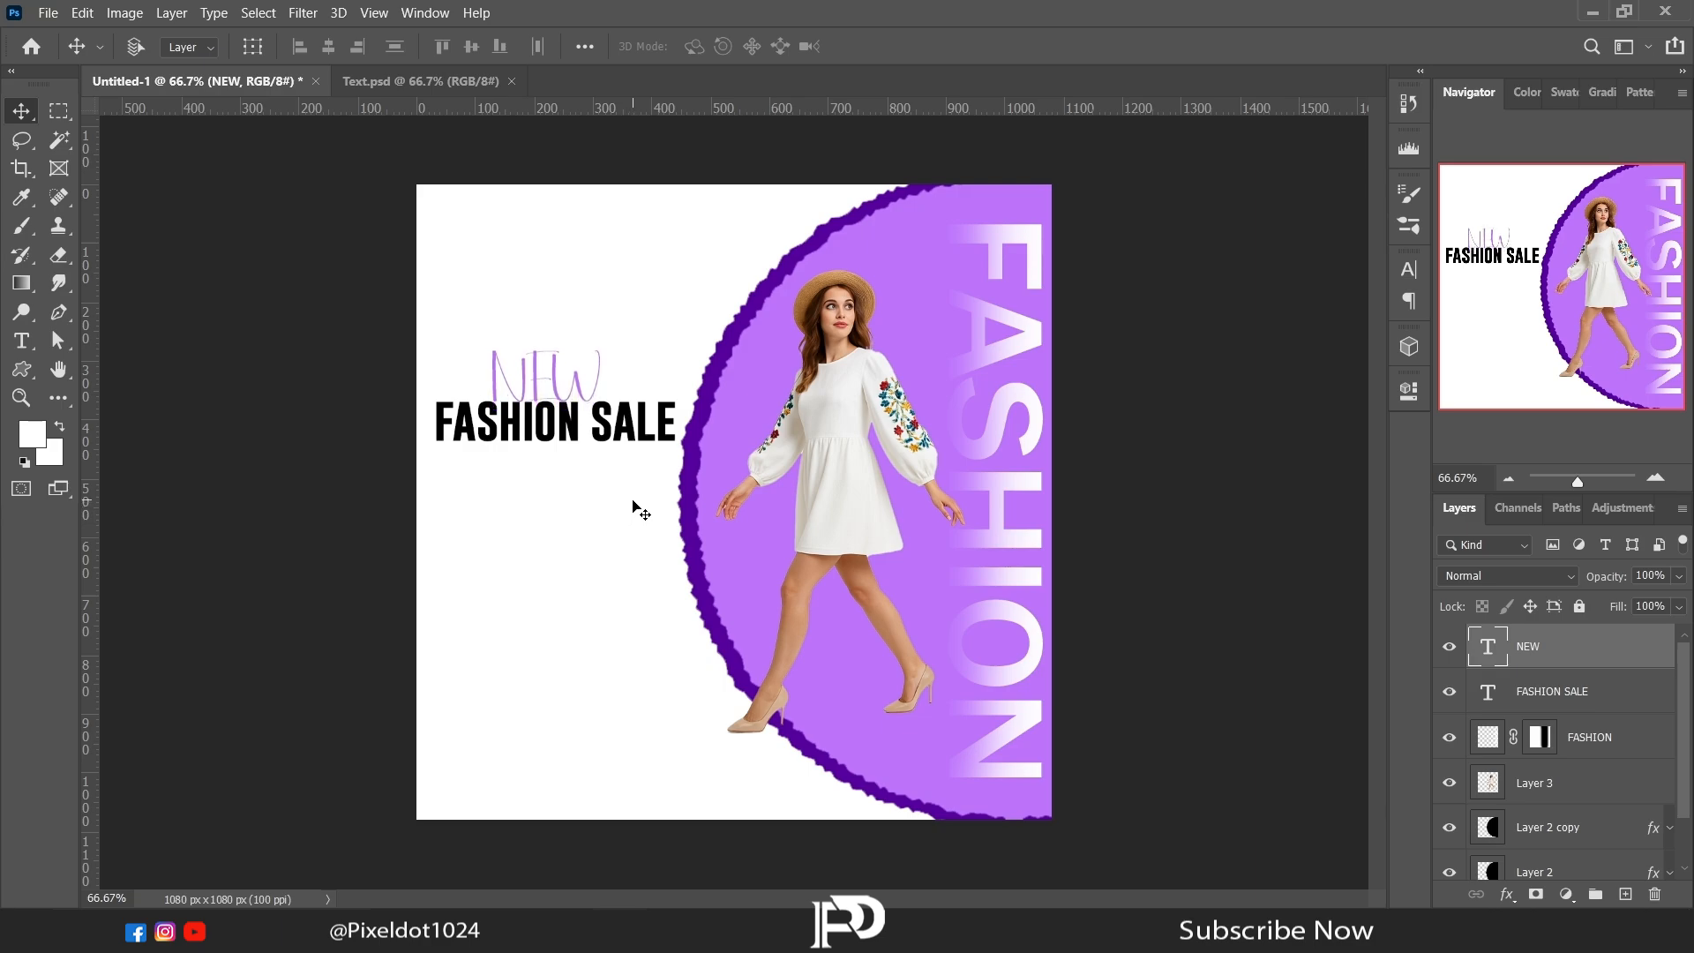
# Step: Change the word NEW to the Blue River font and place it centred directly above FASHION SALE
pyautogui.press('t')
pyautogui.click(584, 417)
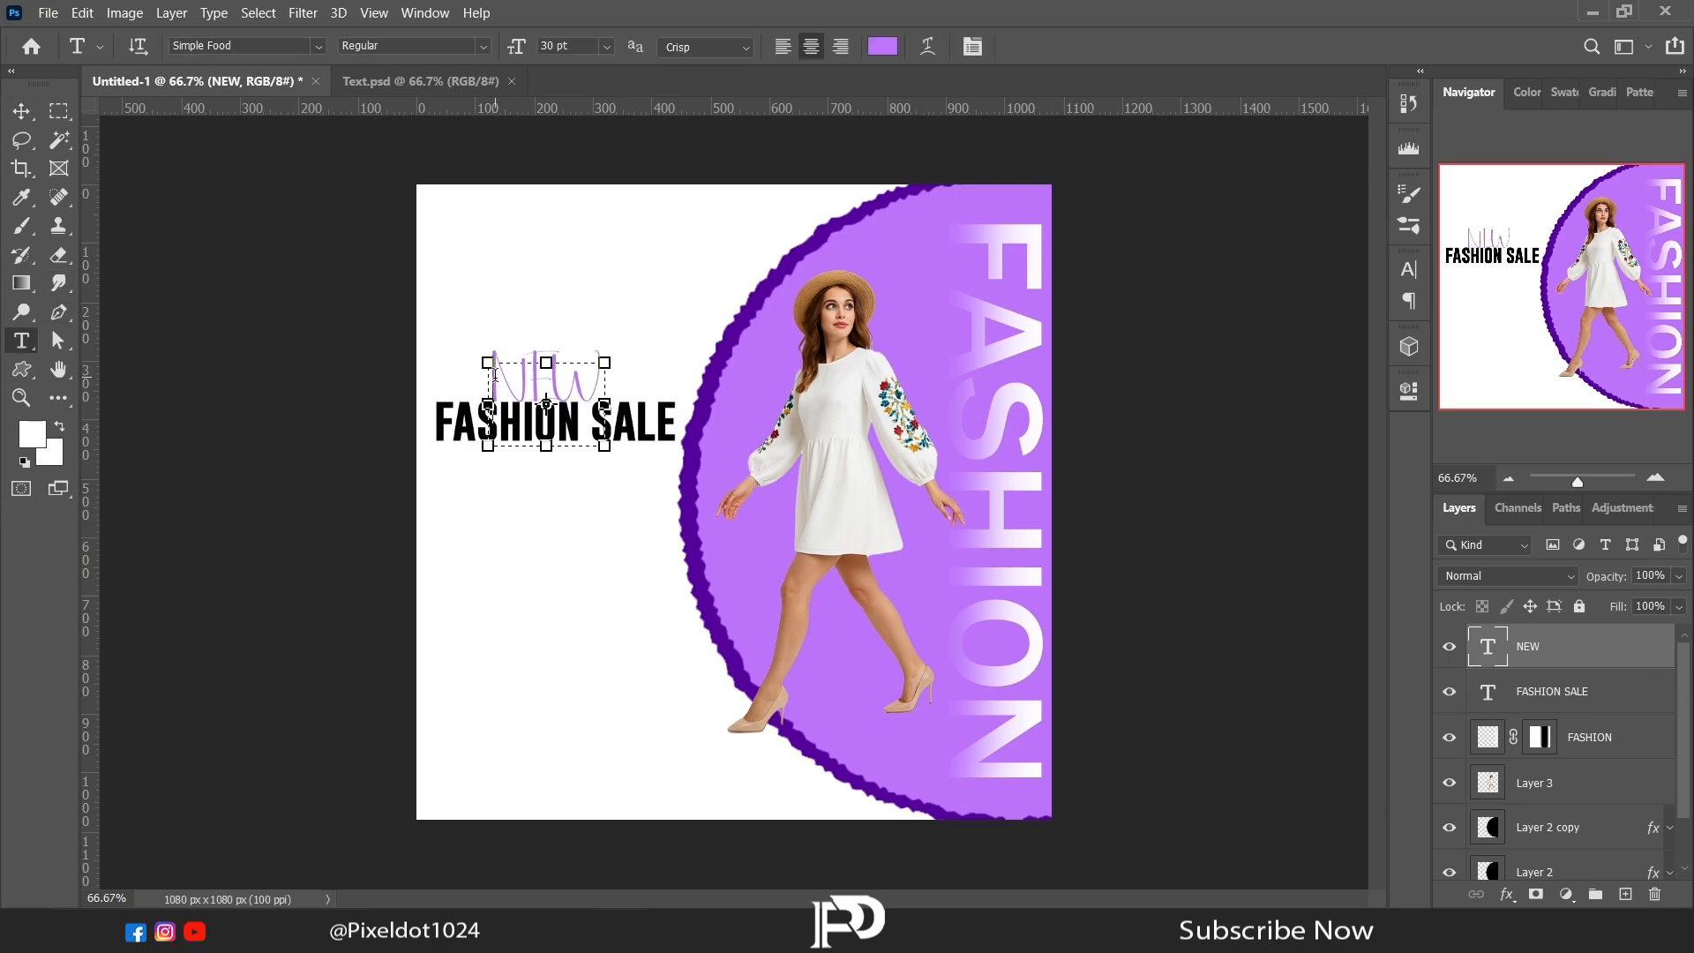
pyautogui.hotkey('ctrl', 'a')
pyautogui.click(1409, 390)
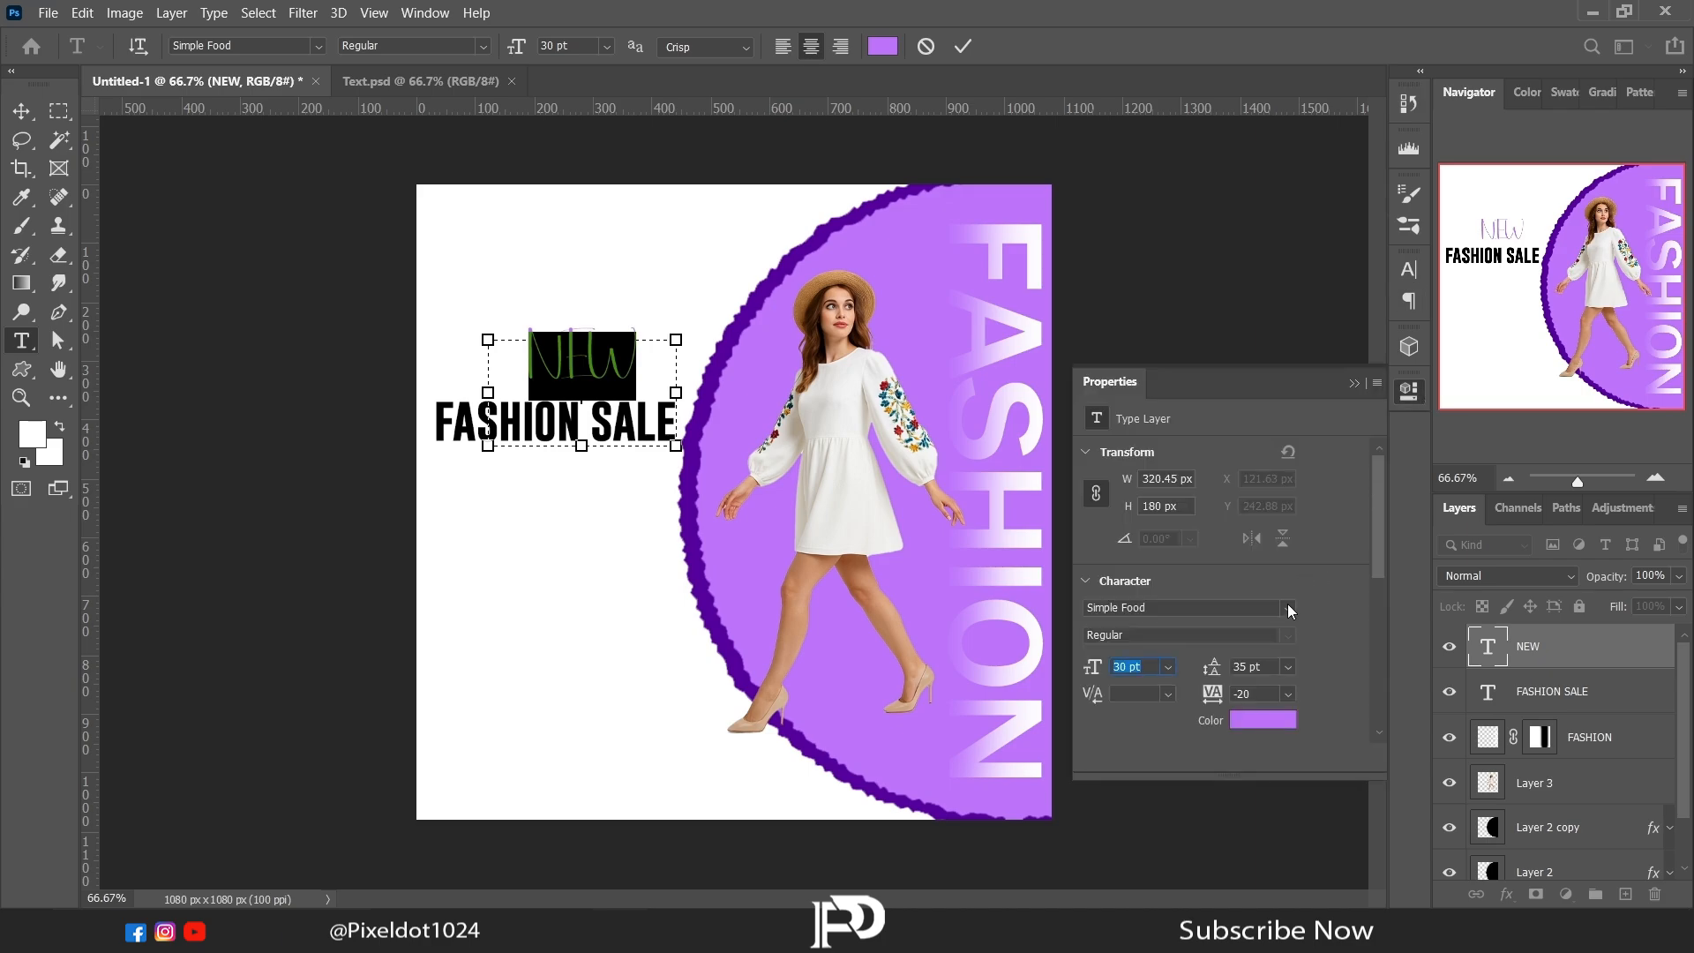
pyautogui.click(1287, 608)
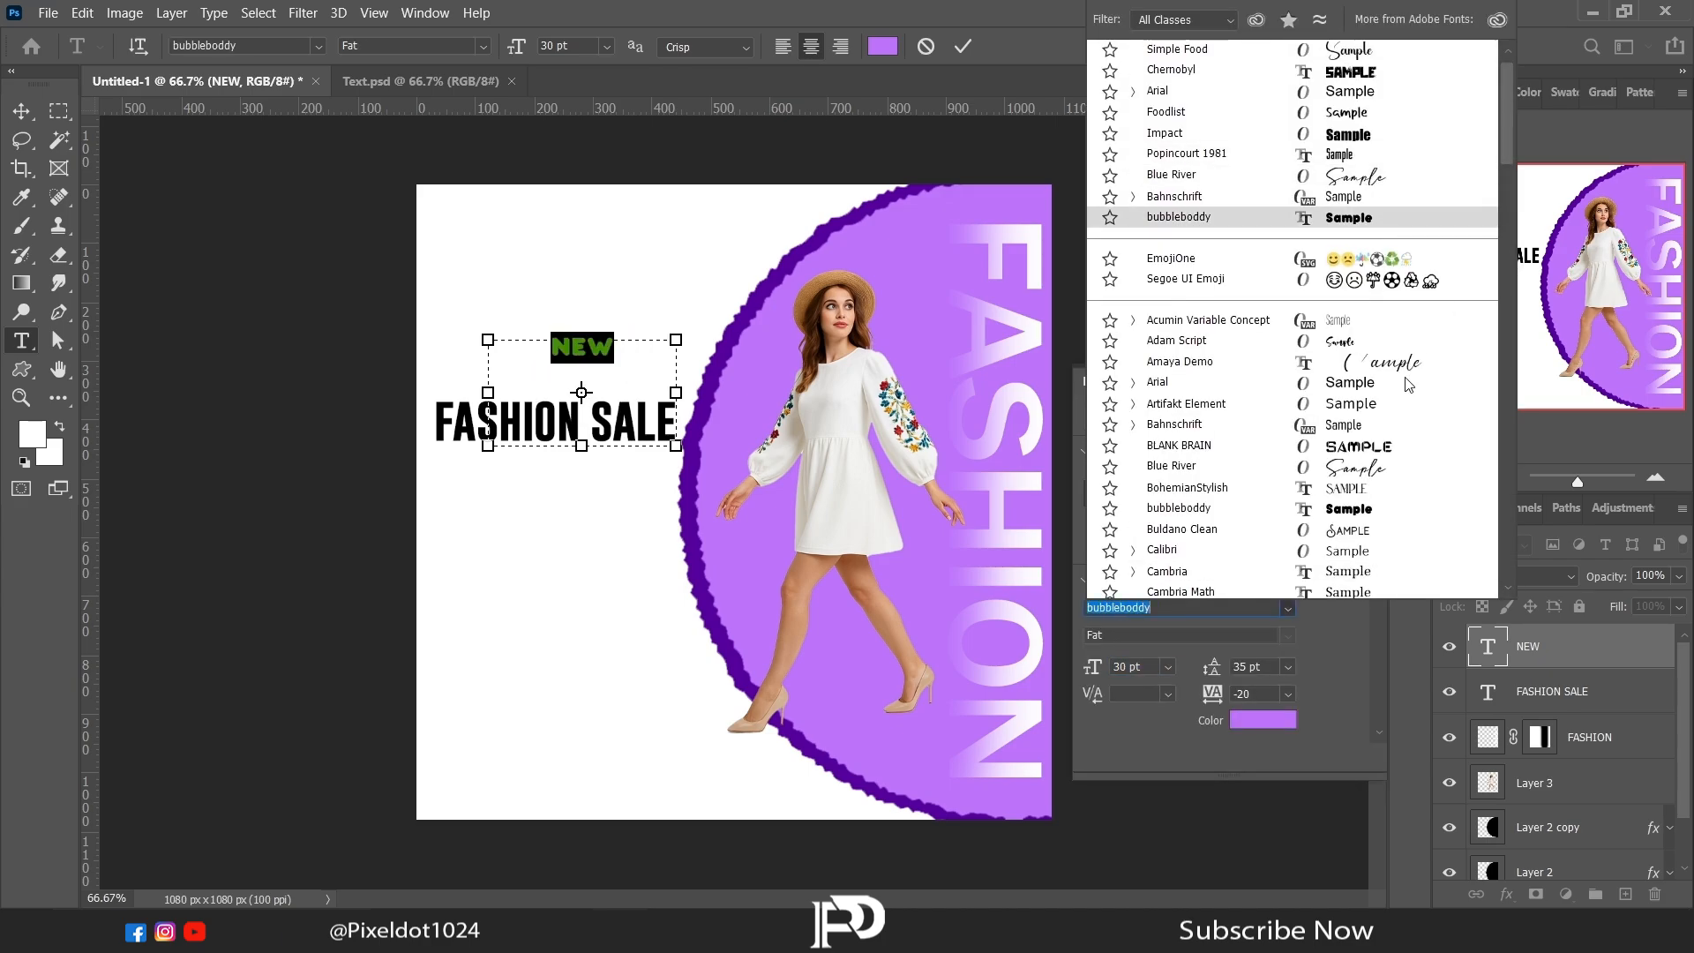
pyautogui.click(1362, 471)
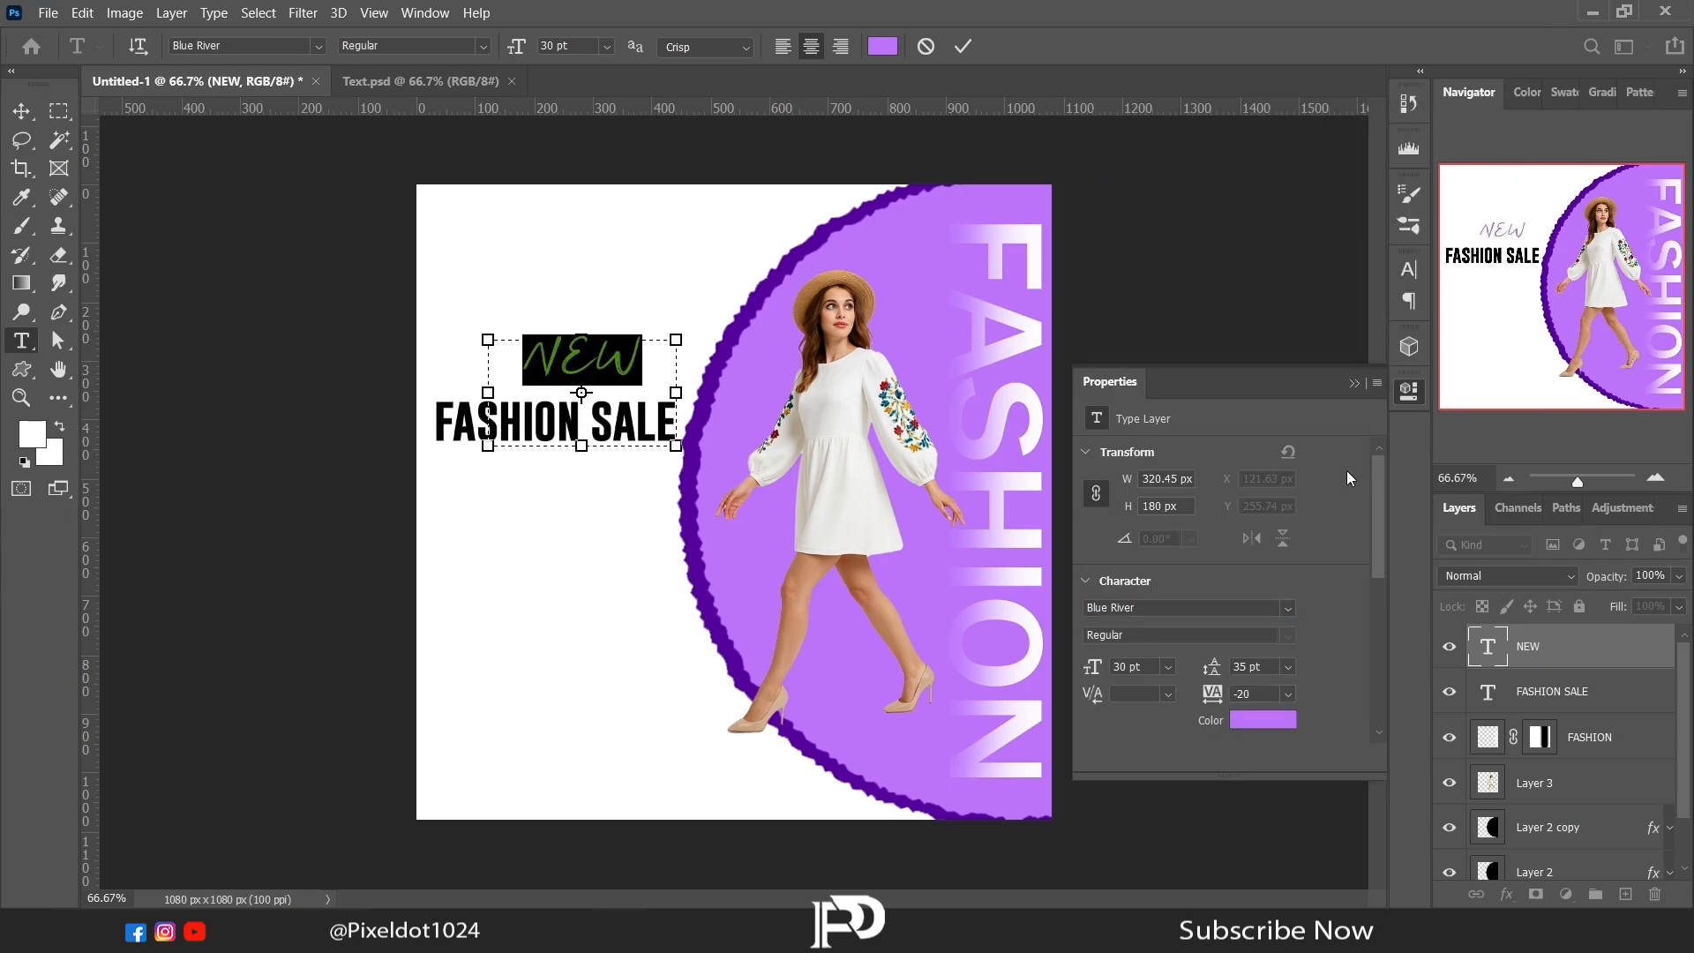
pyautogui.click(21, 110)
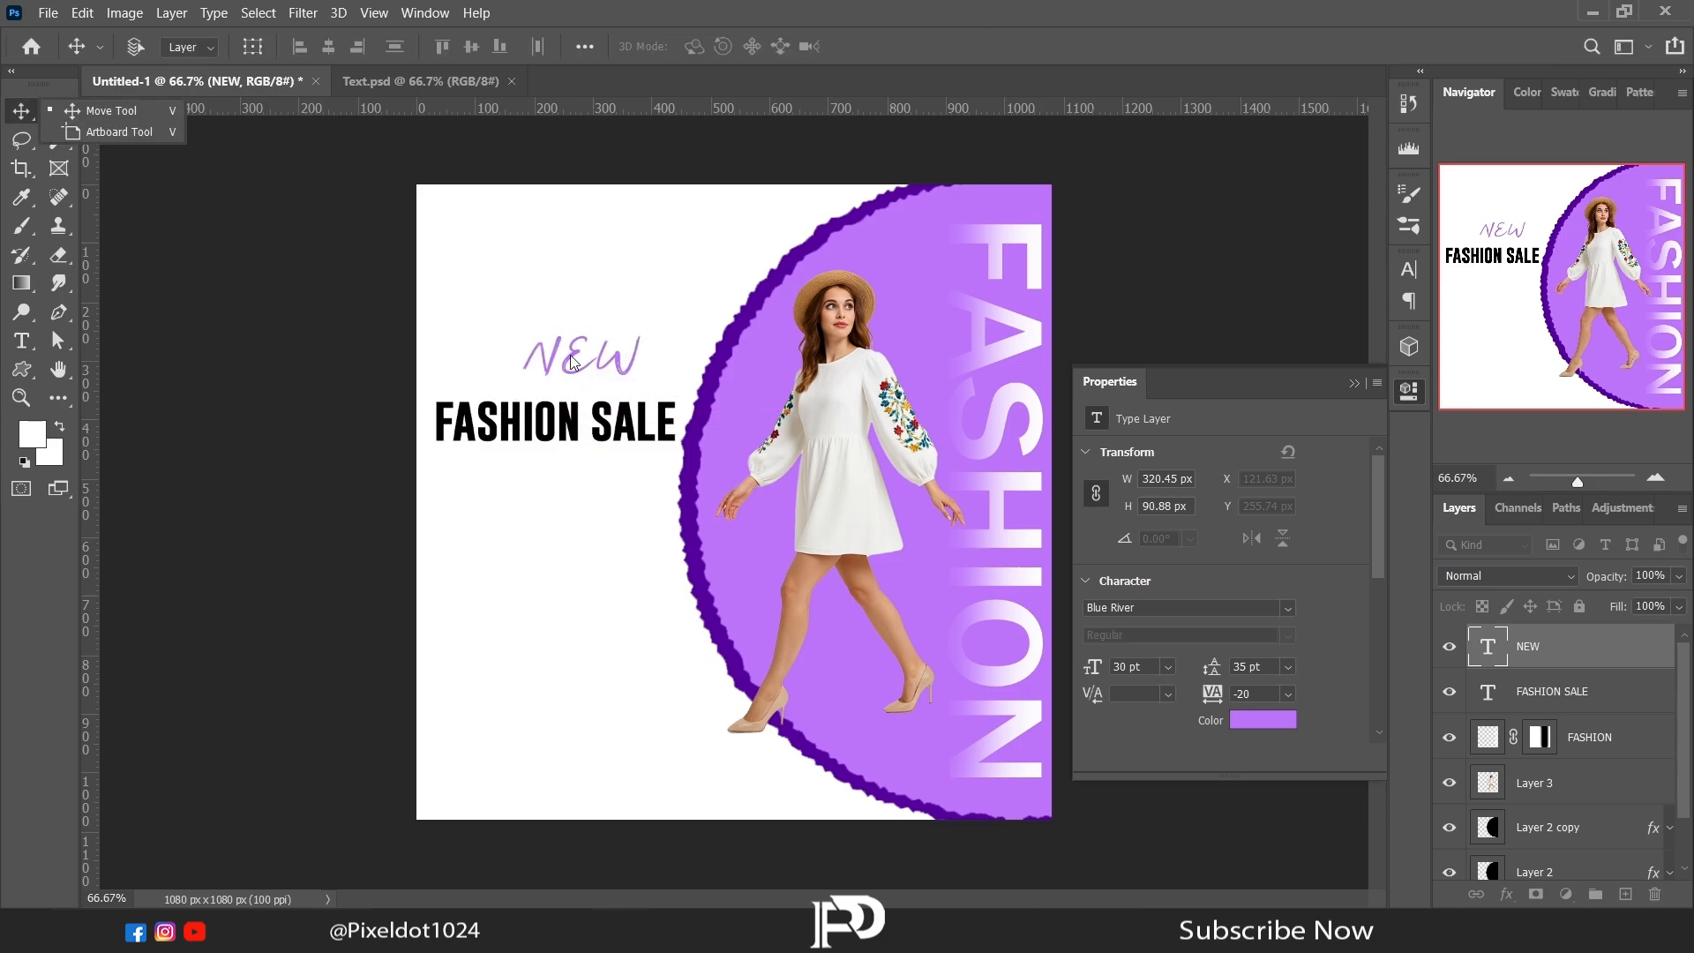
pyautogui.moveTo(576, 361); pyautogui.dragTo(548, 383)
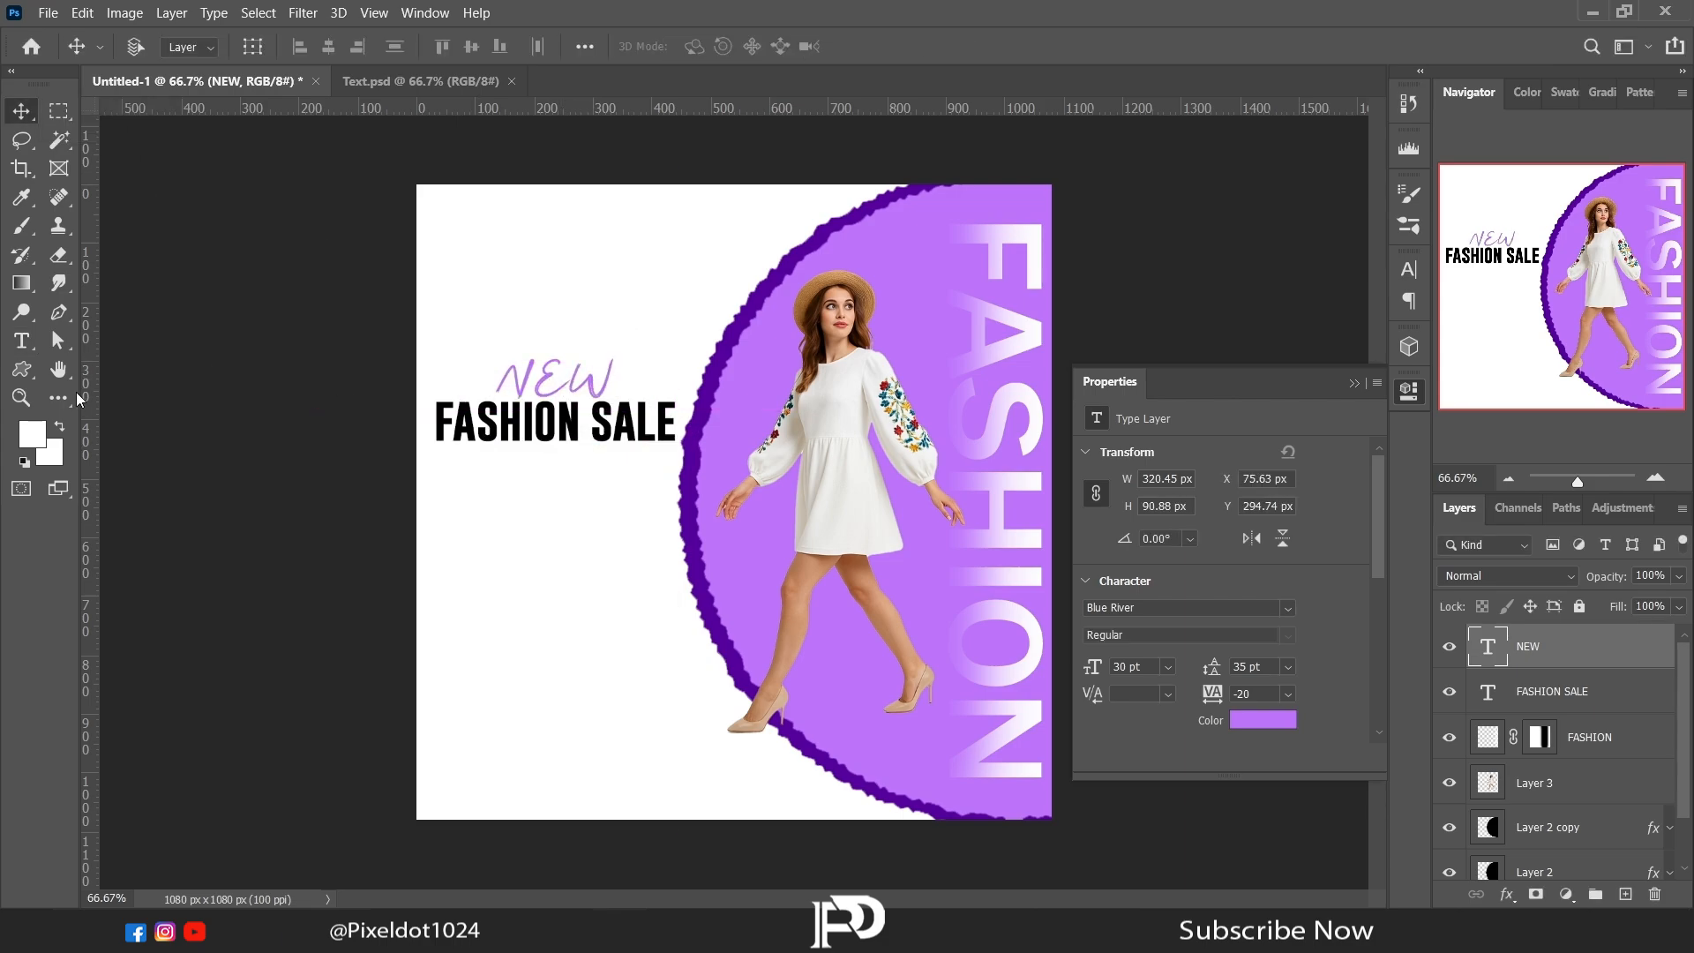
# Step: Set the foreground colour to the circle's light purple (bd74fc) for the Brush tool
pyautogui.click(19, 231)
pyautogui.click(34, 434)
pyautogui.click(764, 556)
pyautogui.click(1579, 488)
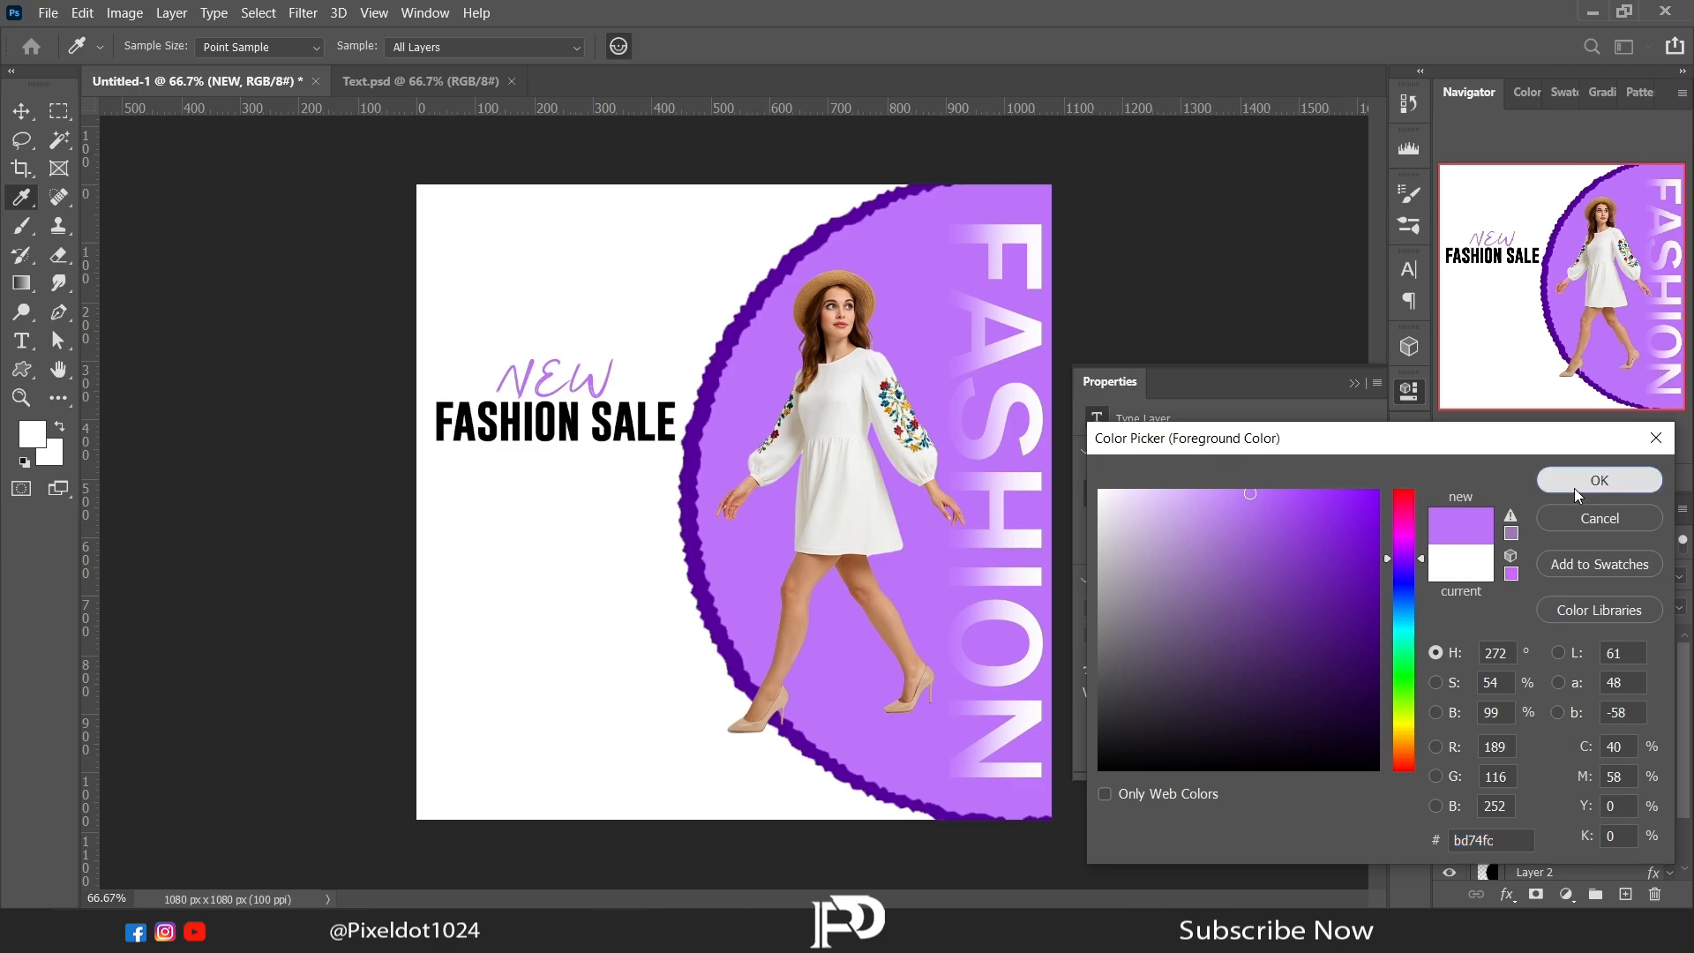
# Step: Choose Kyle's Spatter Brushes - Spatter Bot Tilt from the Special Effects Brushes and collapse the text properties
pyautogui.click(160, 53)
pyautogui.moveTo(266, 268); pyautogui.dragTo(258, 342)
pyautogui.click(104, 306)
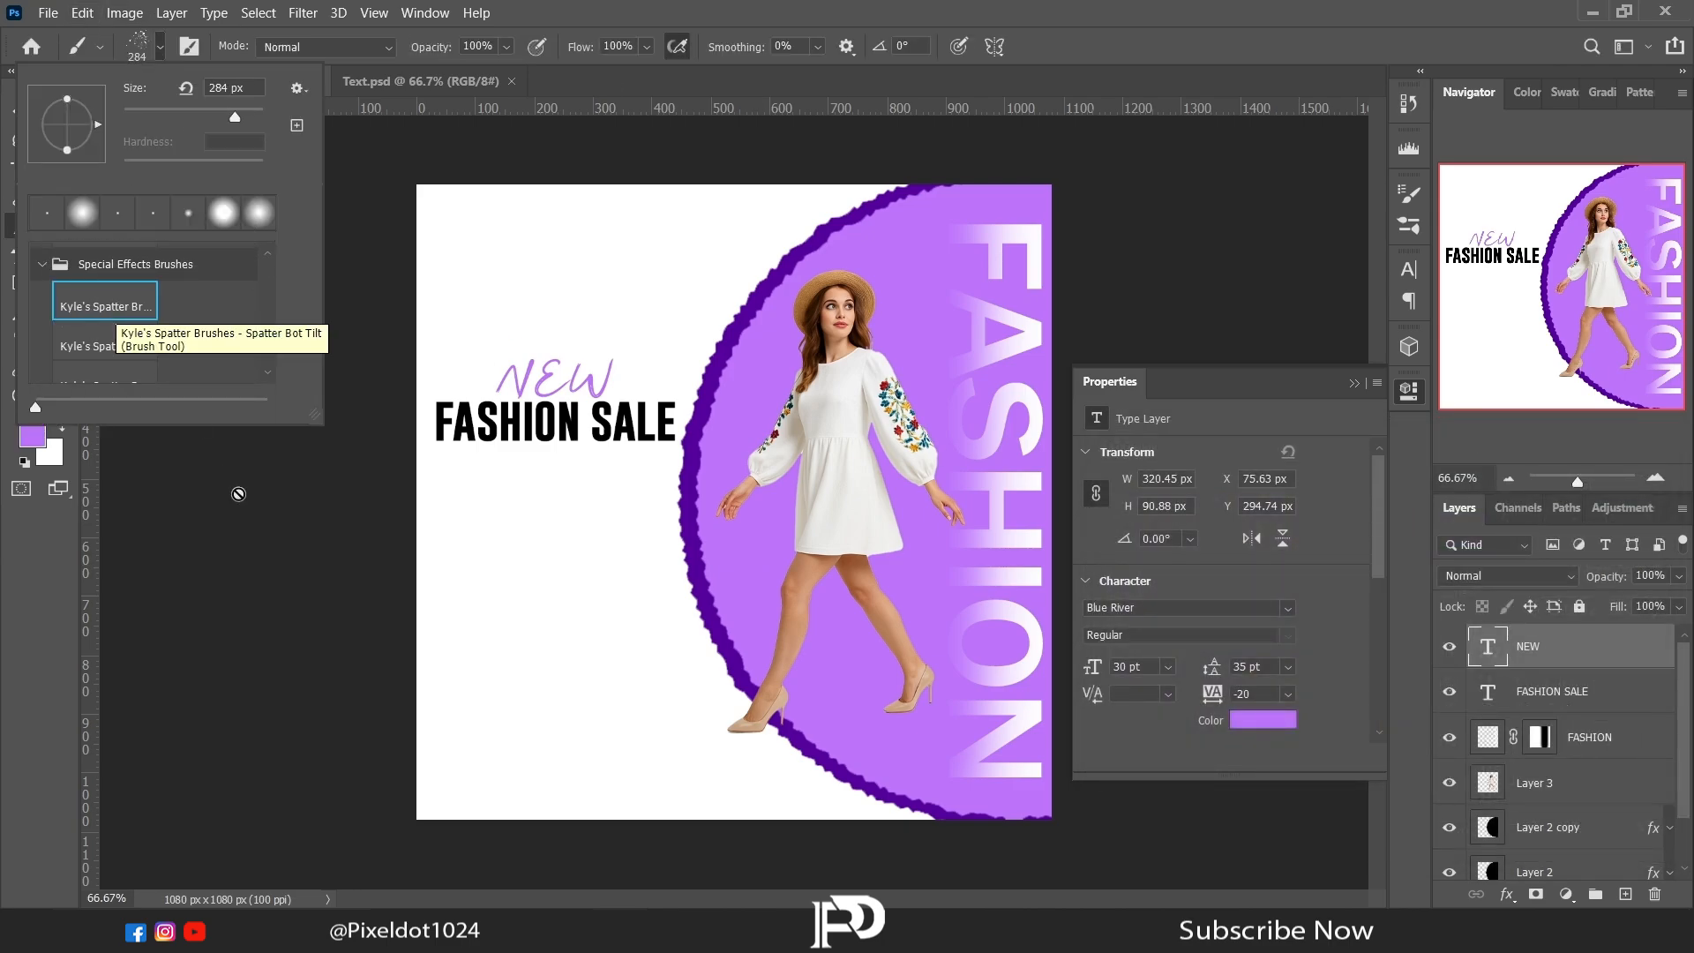
pyautogui.click(1354, 385)
pyautogui.click(1354, 385)
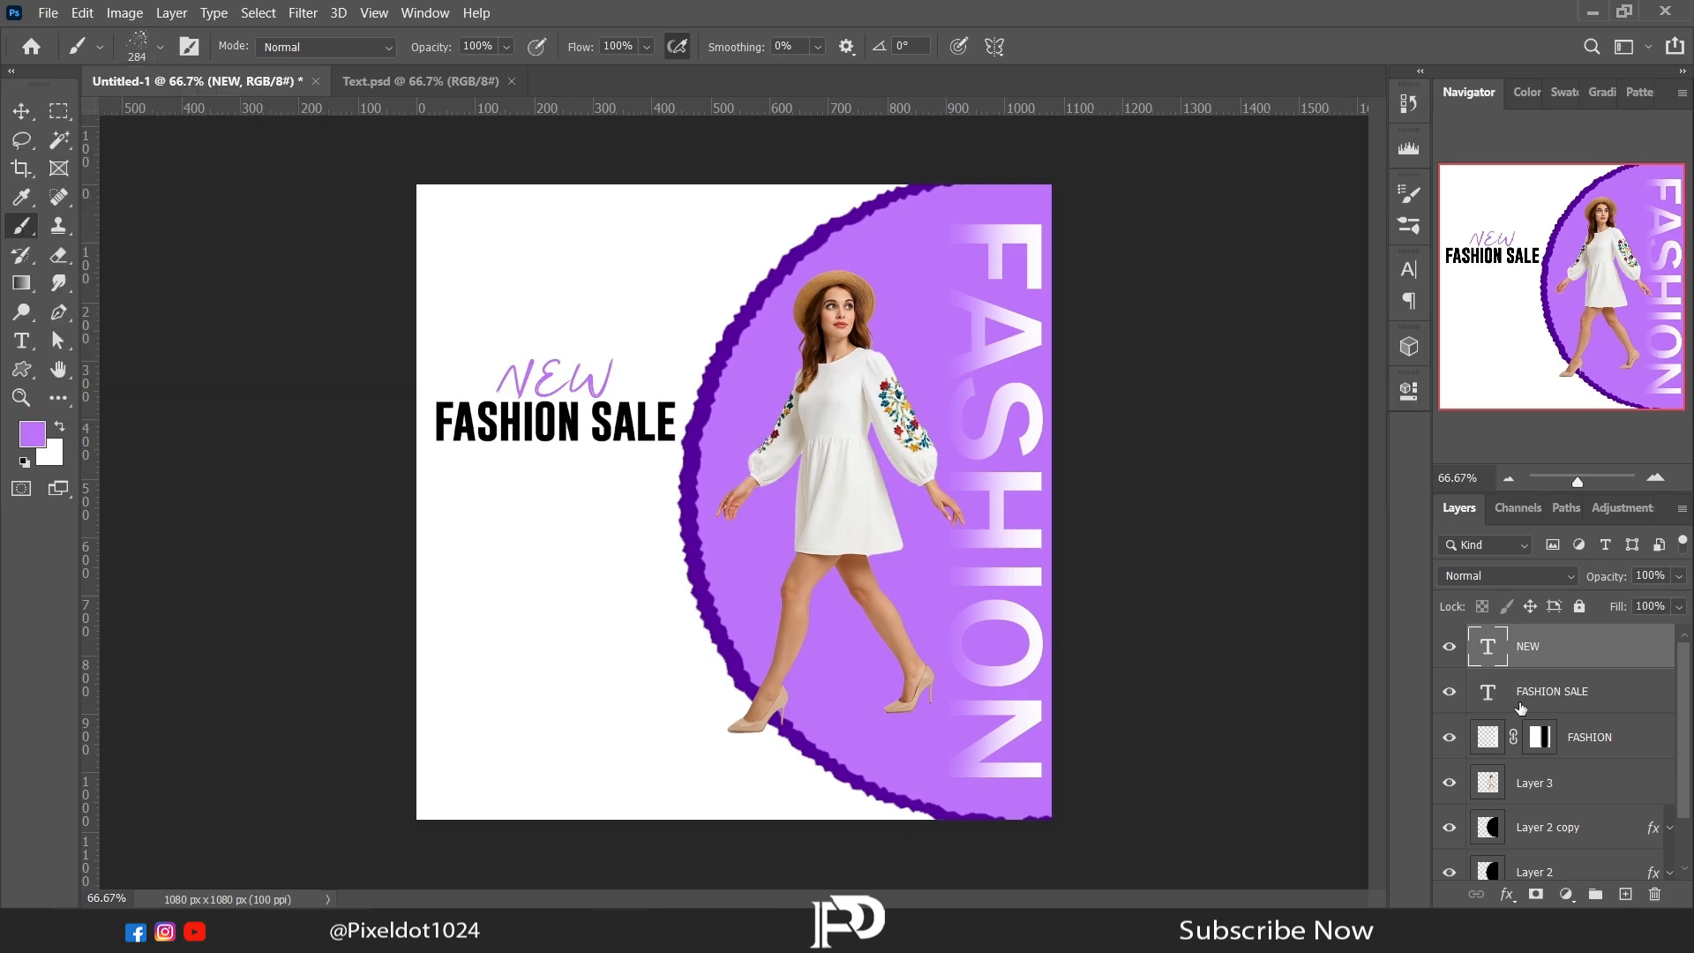
# Step: Add a new layer and paint a purple spatter patch below FASHION SALE at the canvas edge with a 37 px brush
pyautogui.click(1624, 893)
pyautogui.rightClick(667, 606)
pyautogui.click(462, 583)
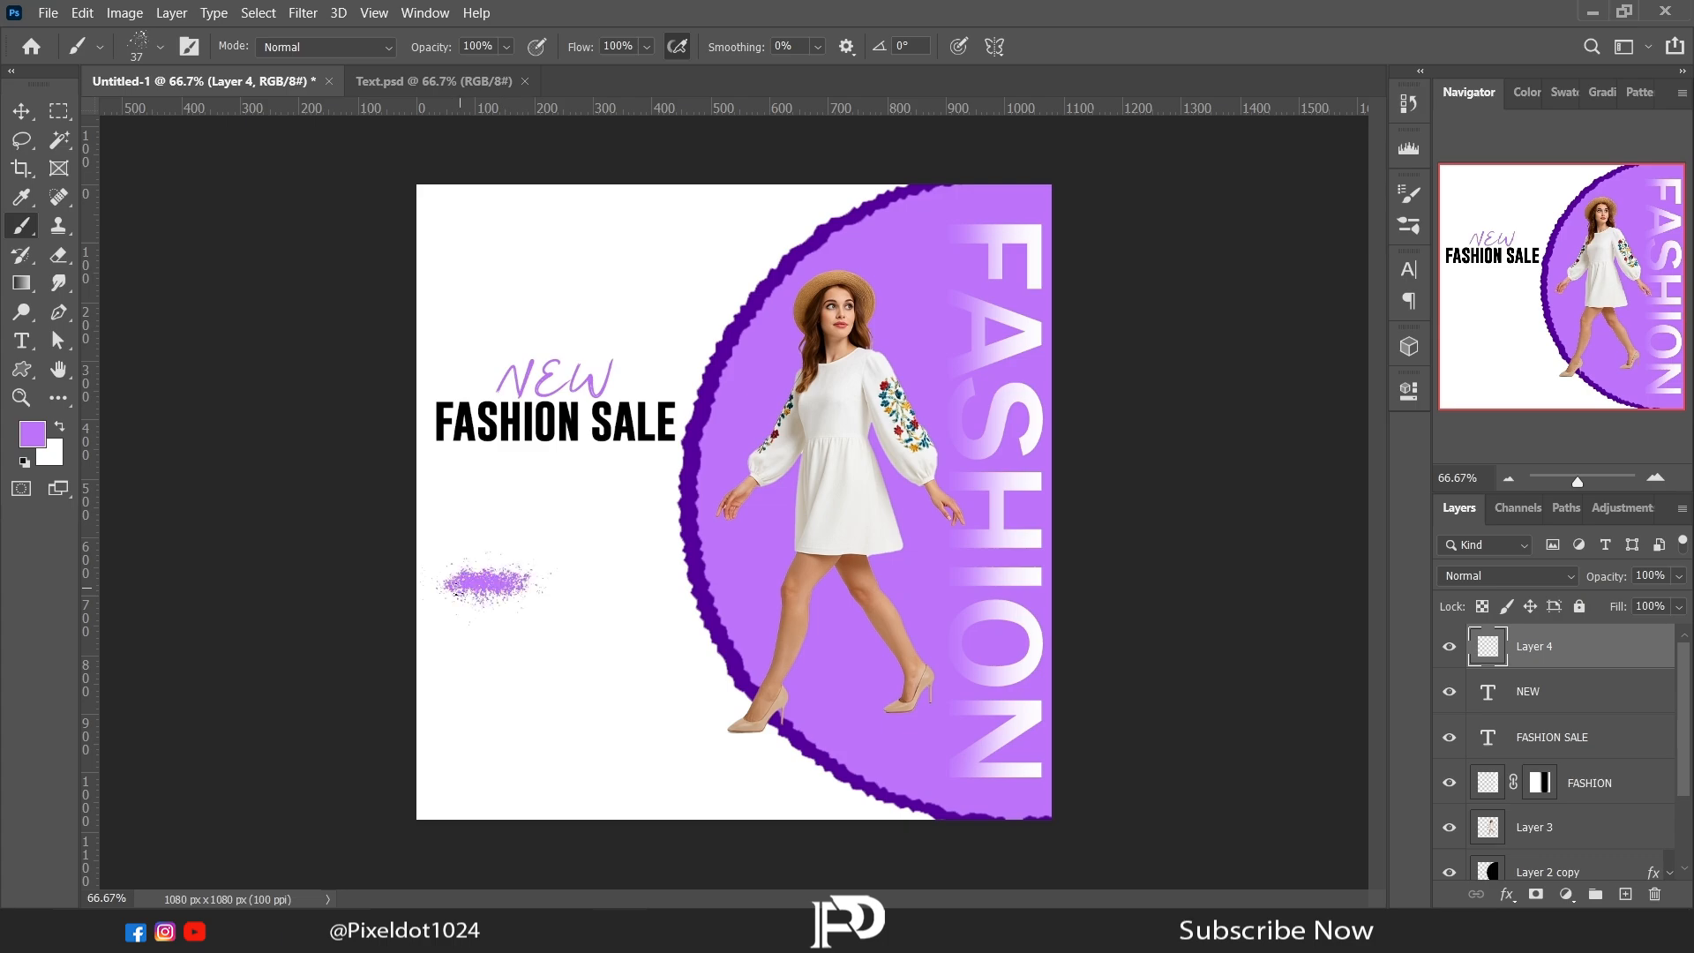
pyautogui.moveTo(457, 593)
pyautogui.mouseDown()
pyautogui.moveTo(547, 587)
pyautogui.moveTo(424, 582)
pyautogui.moveTo(441, 569)
pyautogui.moveTo(493, 590)
pyautogui.mouseUp()
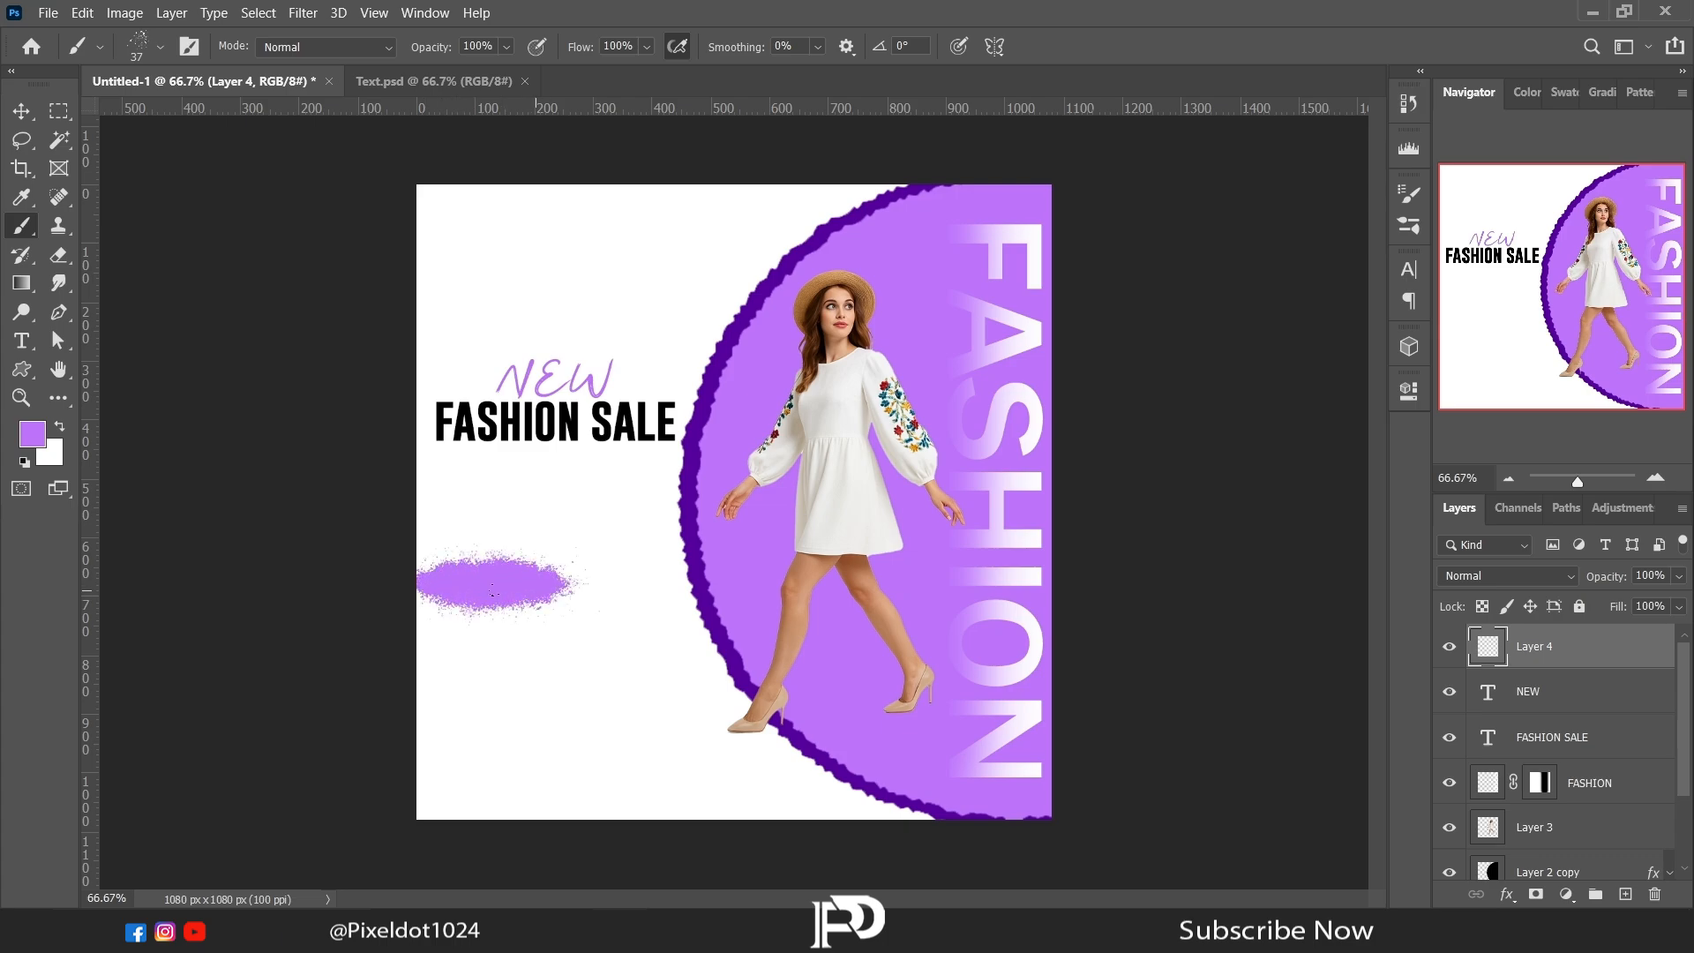
# Step: Free-transform the purple spatter patch to about 366 × 176 px, keeping it against the canvas edge
pyautogui.click(26, 147)
pyautogui.rightClick(537, 593)
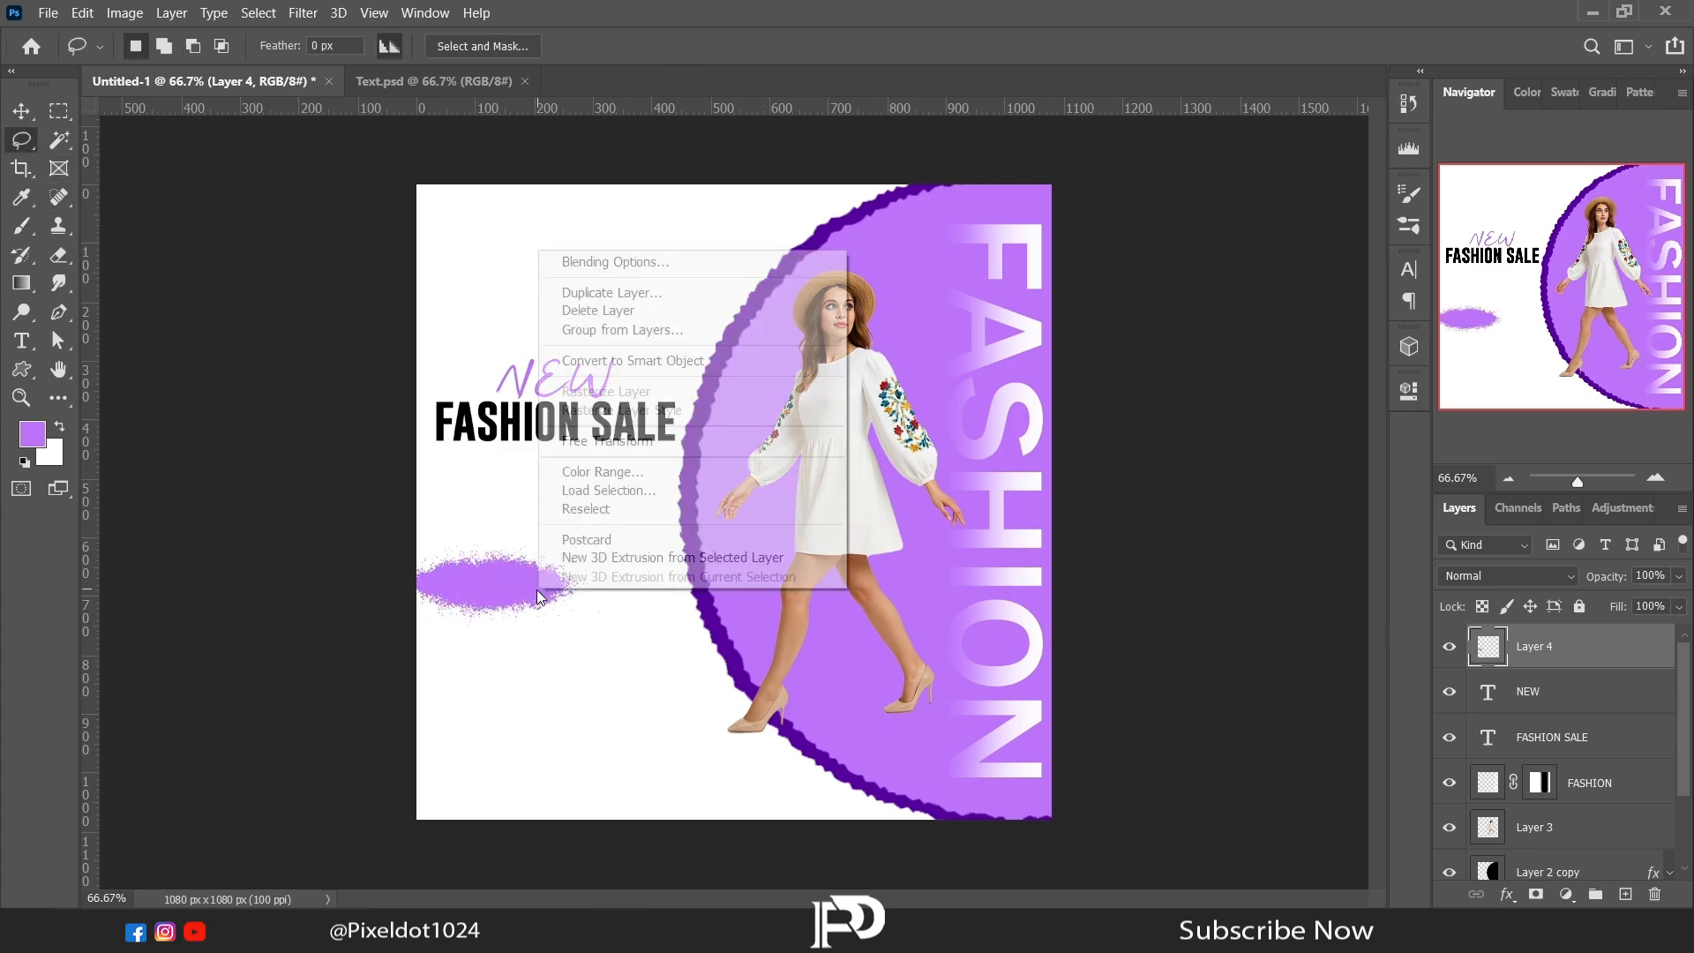
pyautogui.click(573, 442)
pyautogui.moveTo(608, 584); pyautogui.dragTo(647, 585)
pyautogui.moveTo(532, 539); pyautogui.dragTo(532, 527)
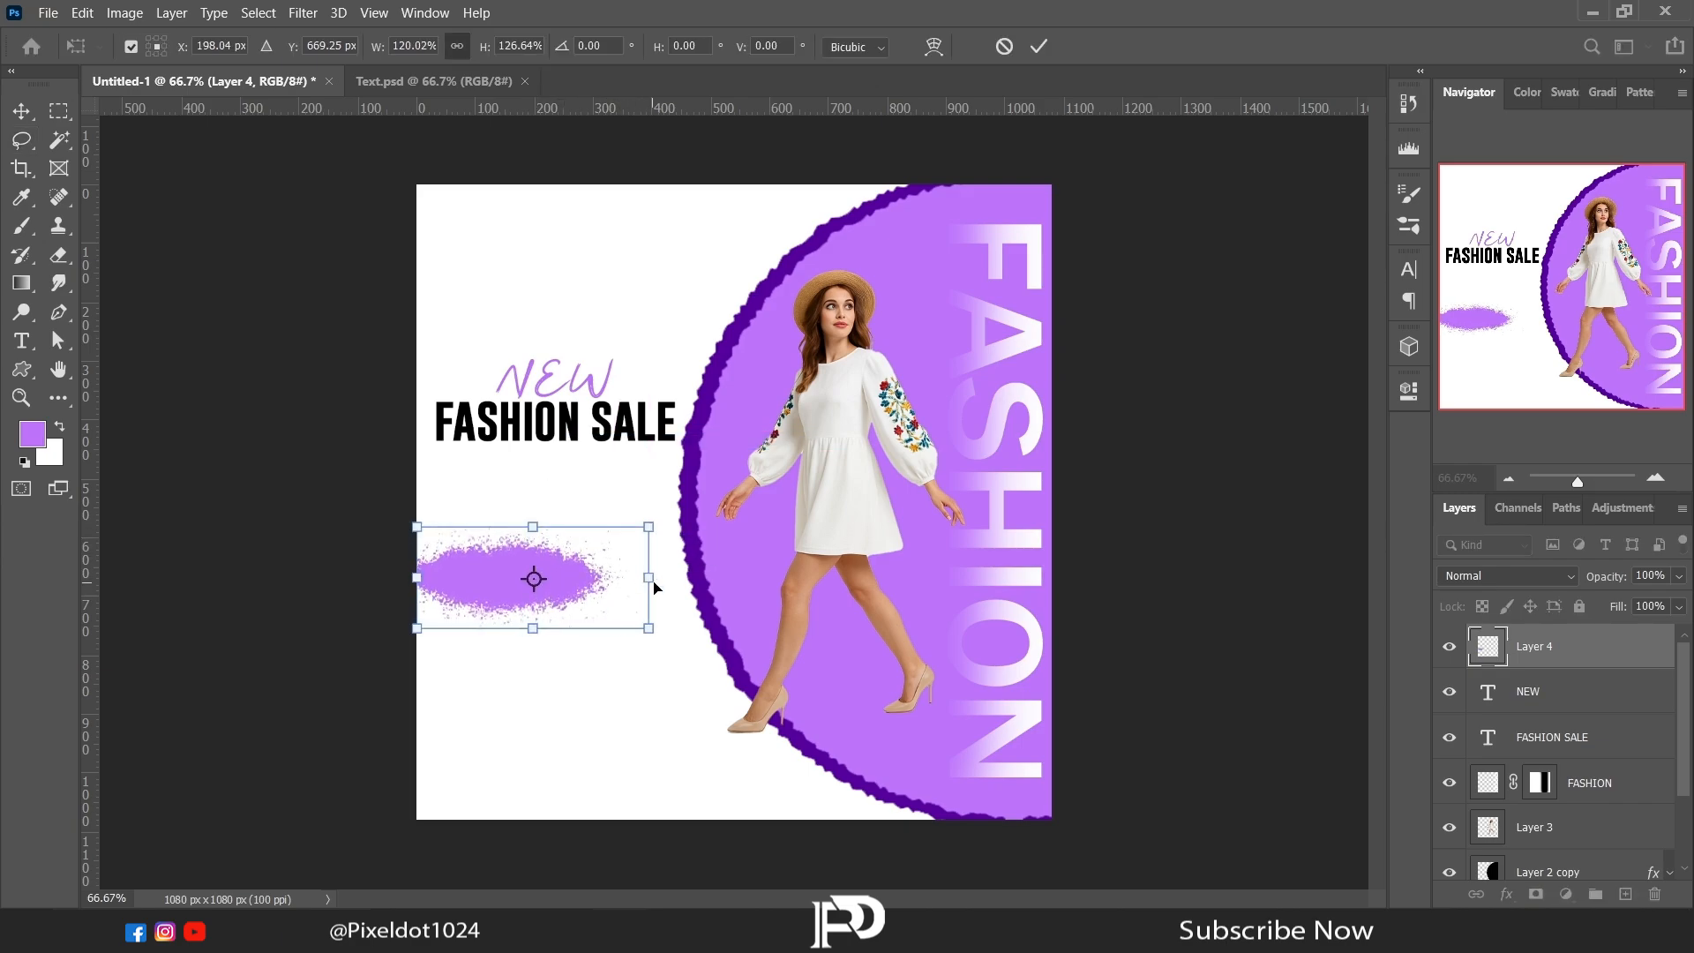
pyautogui.moveTo(646, 577); pyautogui.dragTo(631, 578)
pyautogui.press('Return')
# Step: Copy the UP TO 15% off text from Text.psd into the poster and place it over the spatter patch
pyautogui.click(448, 83)
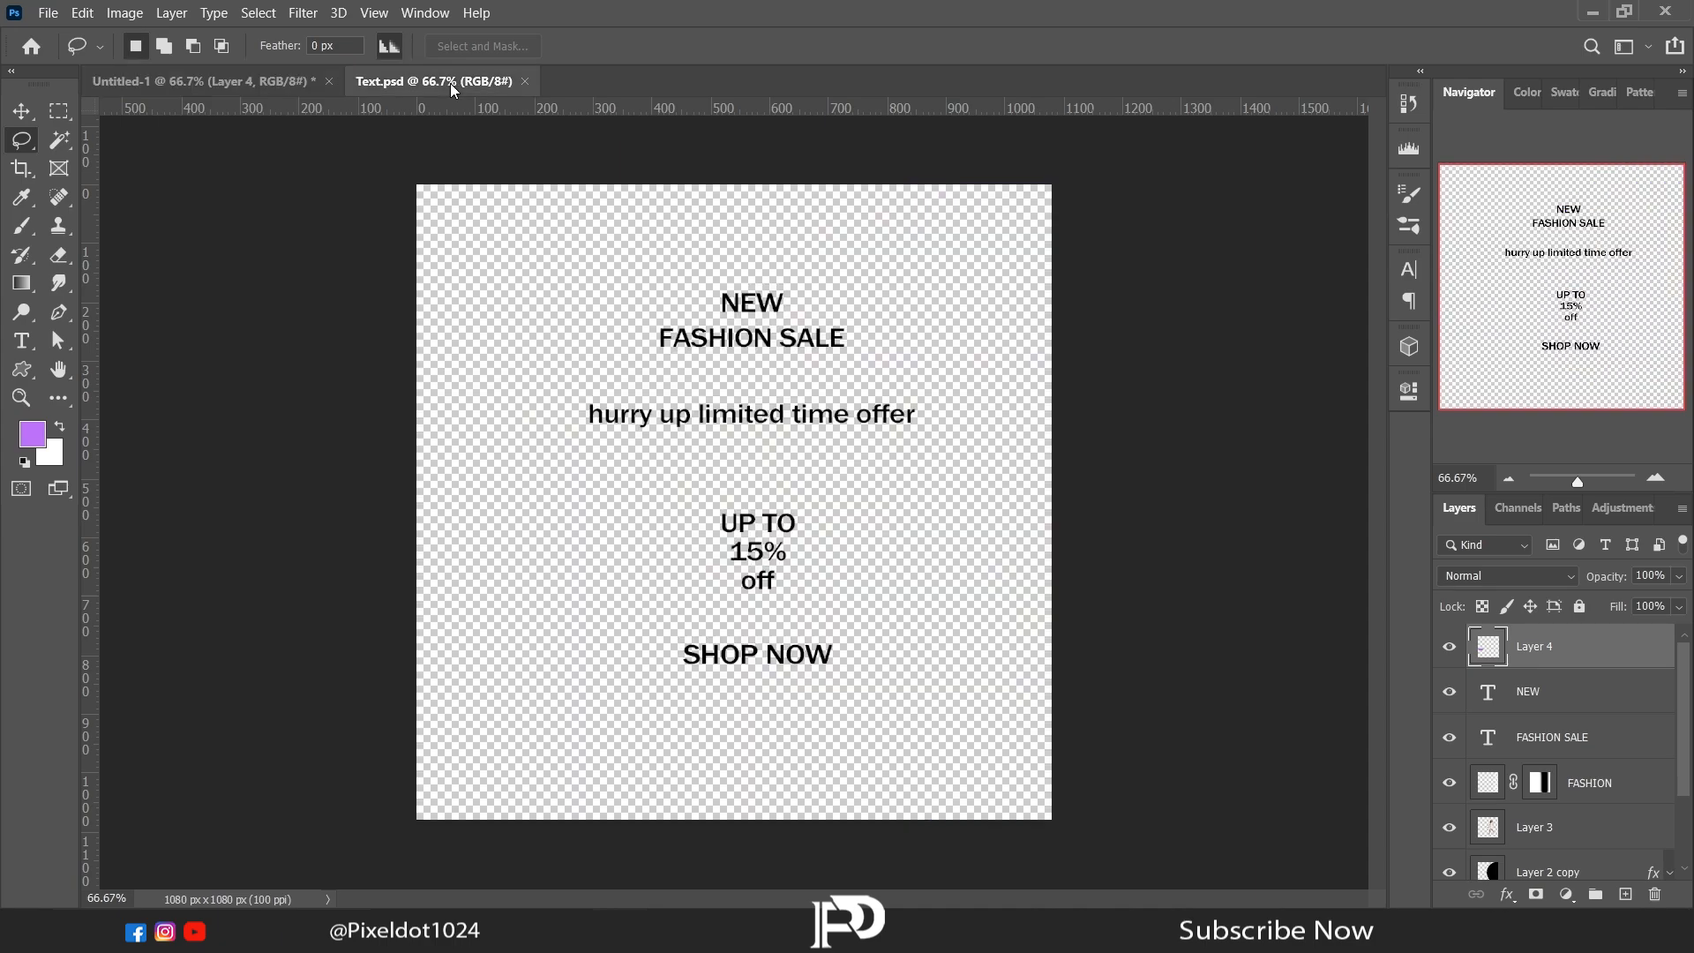
pyautogui.click(1544, 740)
pyautogui.click(25, 113)
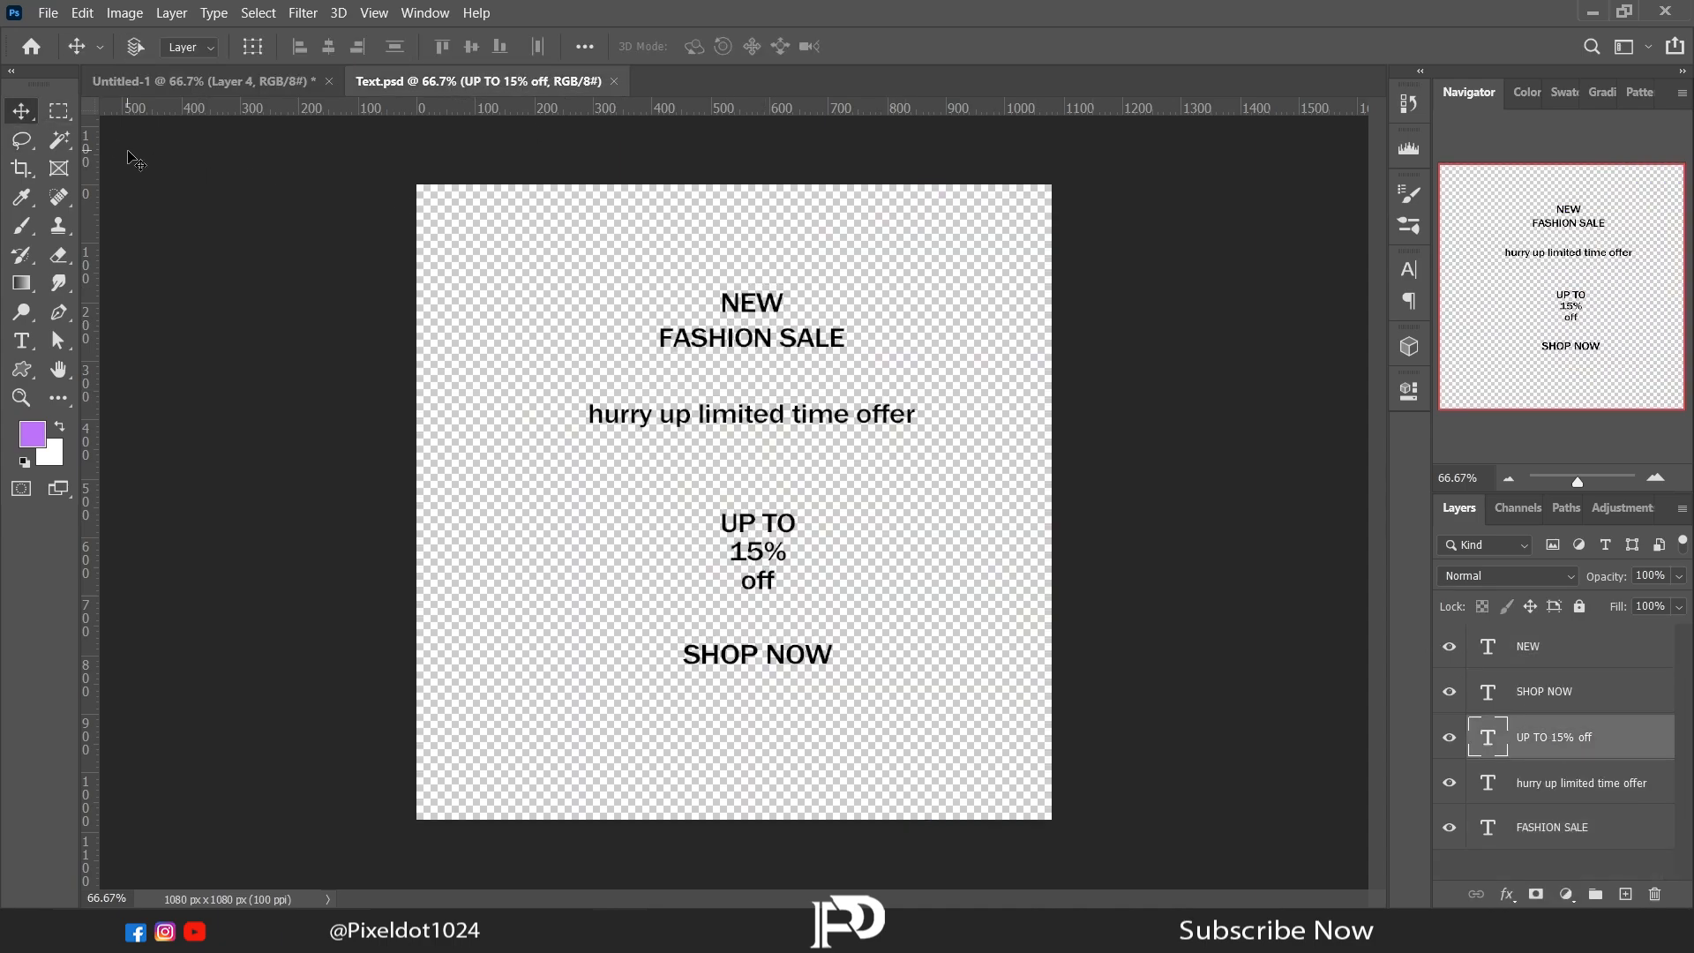
pyautogui.moveTo(749, 574); pyautogui.dragTo(499, 580)
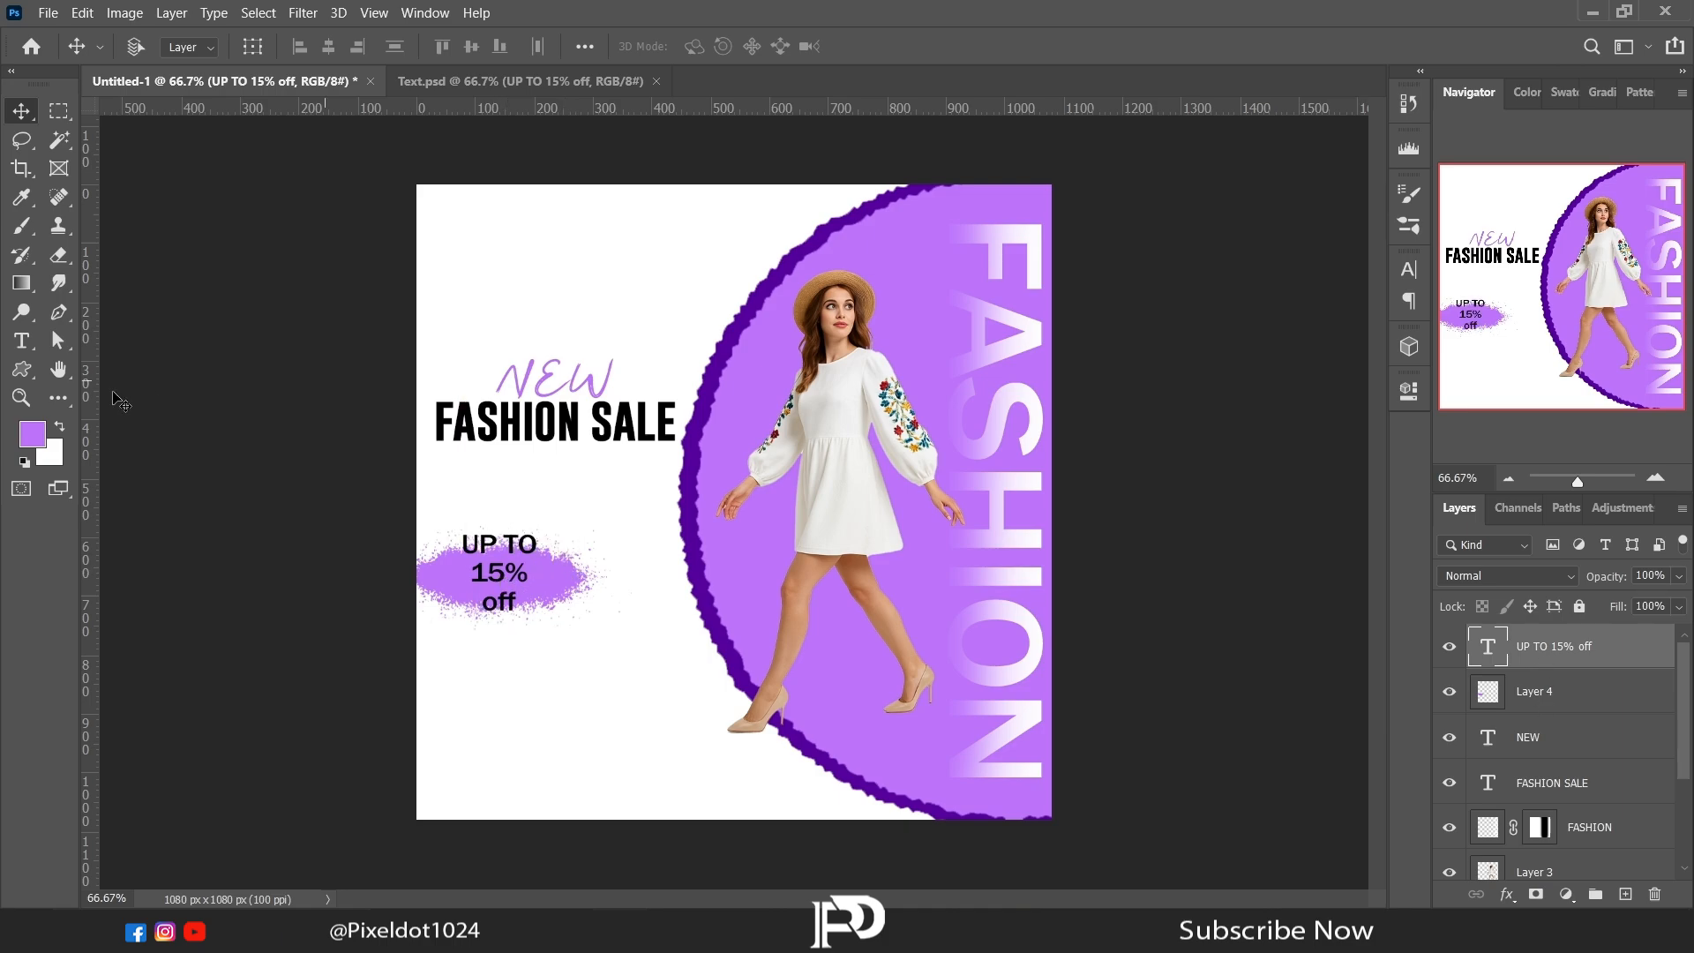
# Step: Set the 15% text to 33 pt and the UP TO text to 25 pt
pyautogui.press('t')
pyautogui.moveTo(472, 572); pyautogui.dragTo(529, 574)
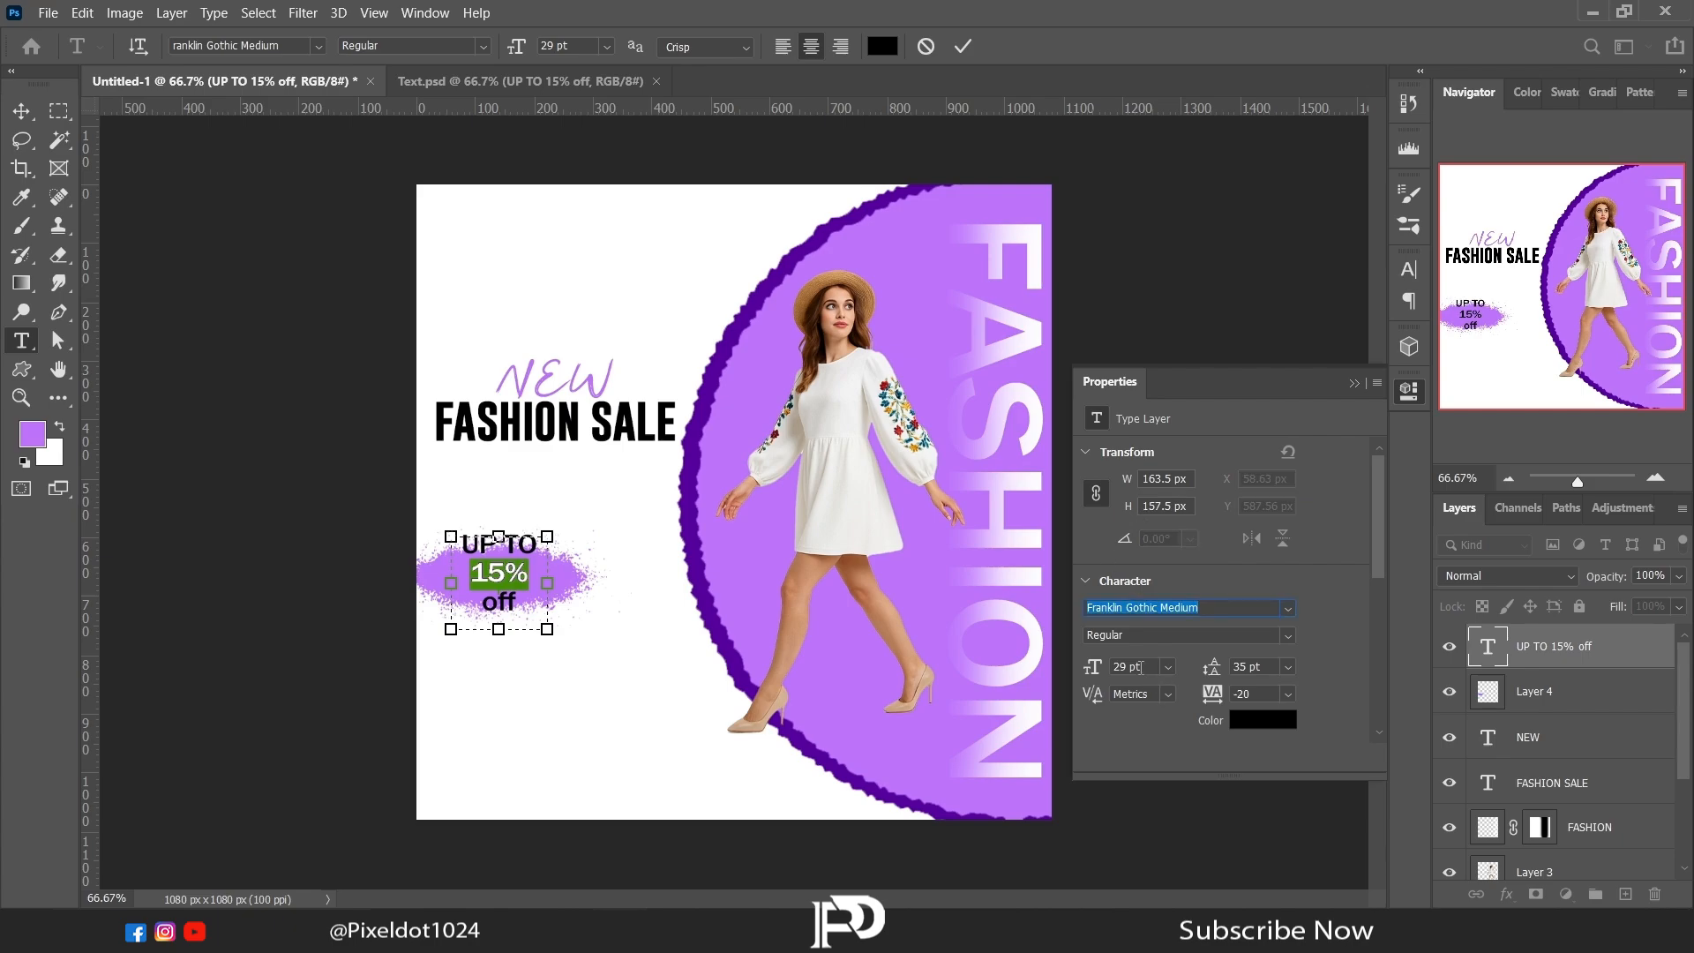
pyautogui.click(1122, 668)
pyautogui.press('Down')
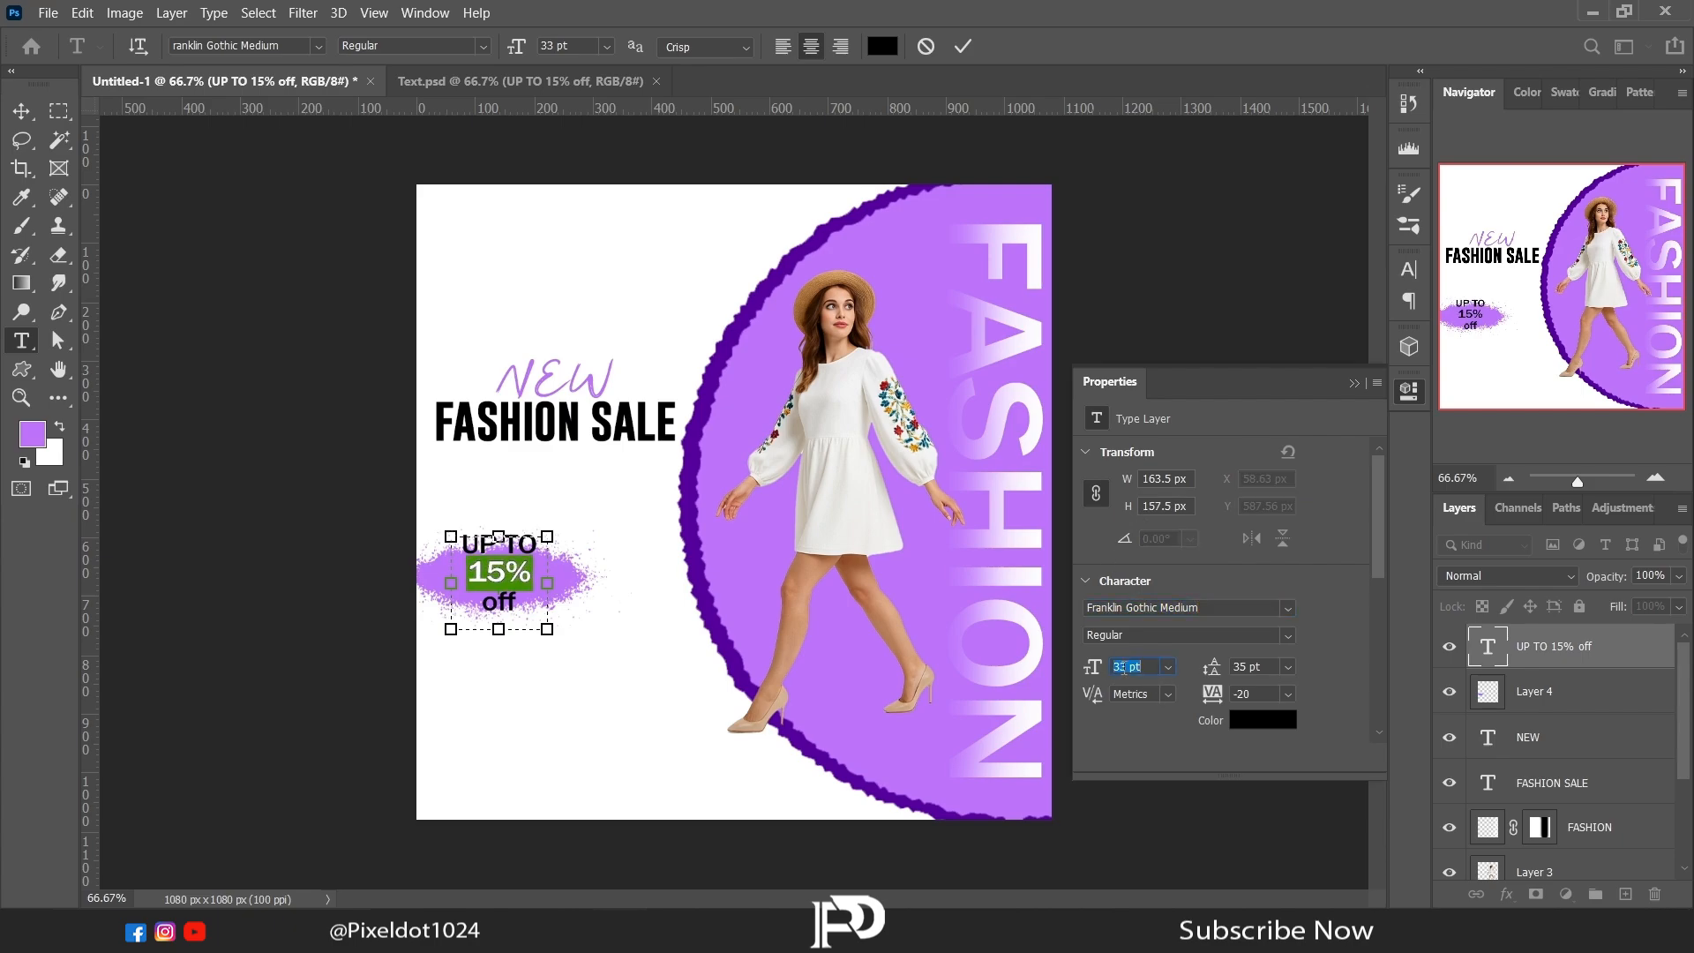
pyautogui.click(529, 548)
pyautogui.moveTo(1092, 668); pyautogui.dragTo(1065, 679)
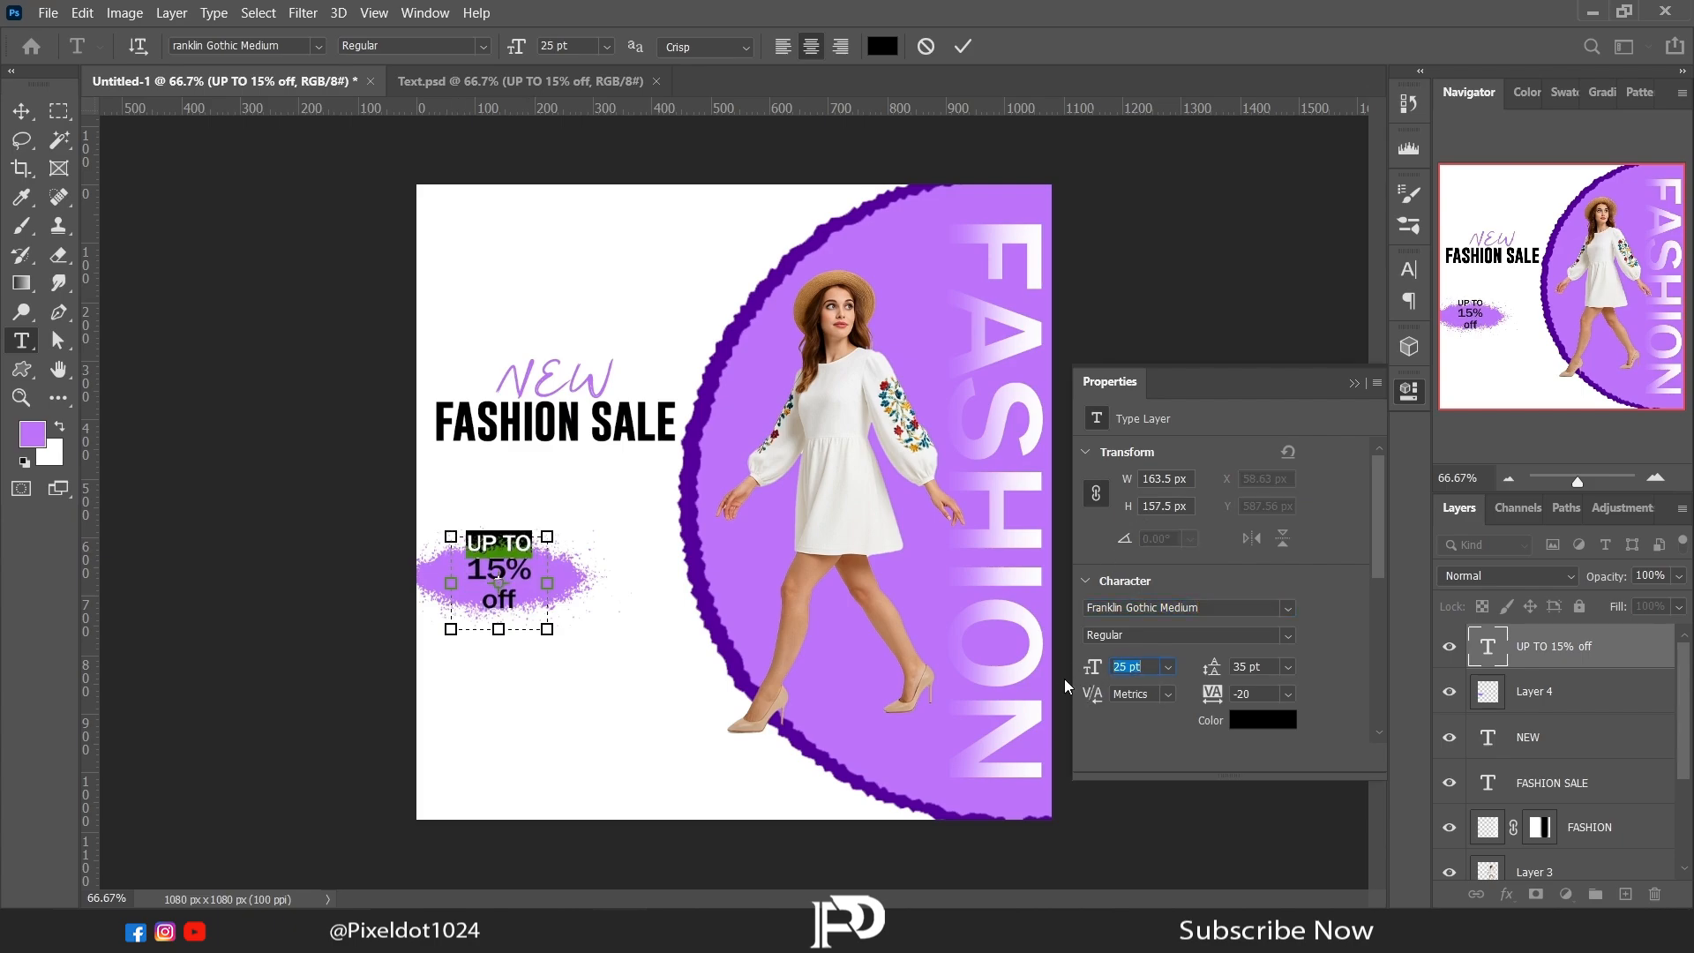
# Step: Bring the word off onto the same line as 15% and centre the text block on the spatter patch
pyautogui.moveTo(518, 601); pyautogui.dragTo(570, 588)
pyautogui.press('BackSpace')
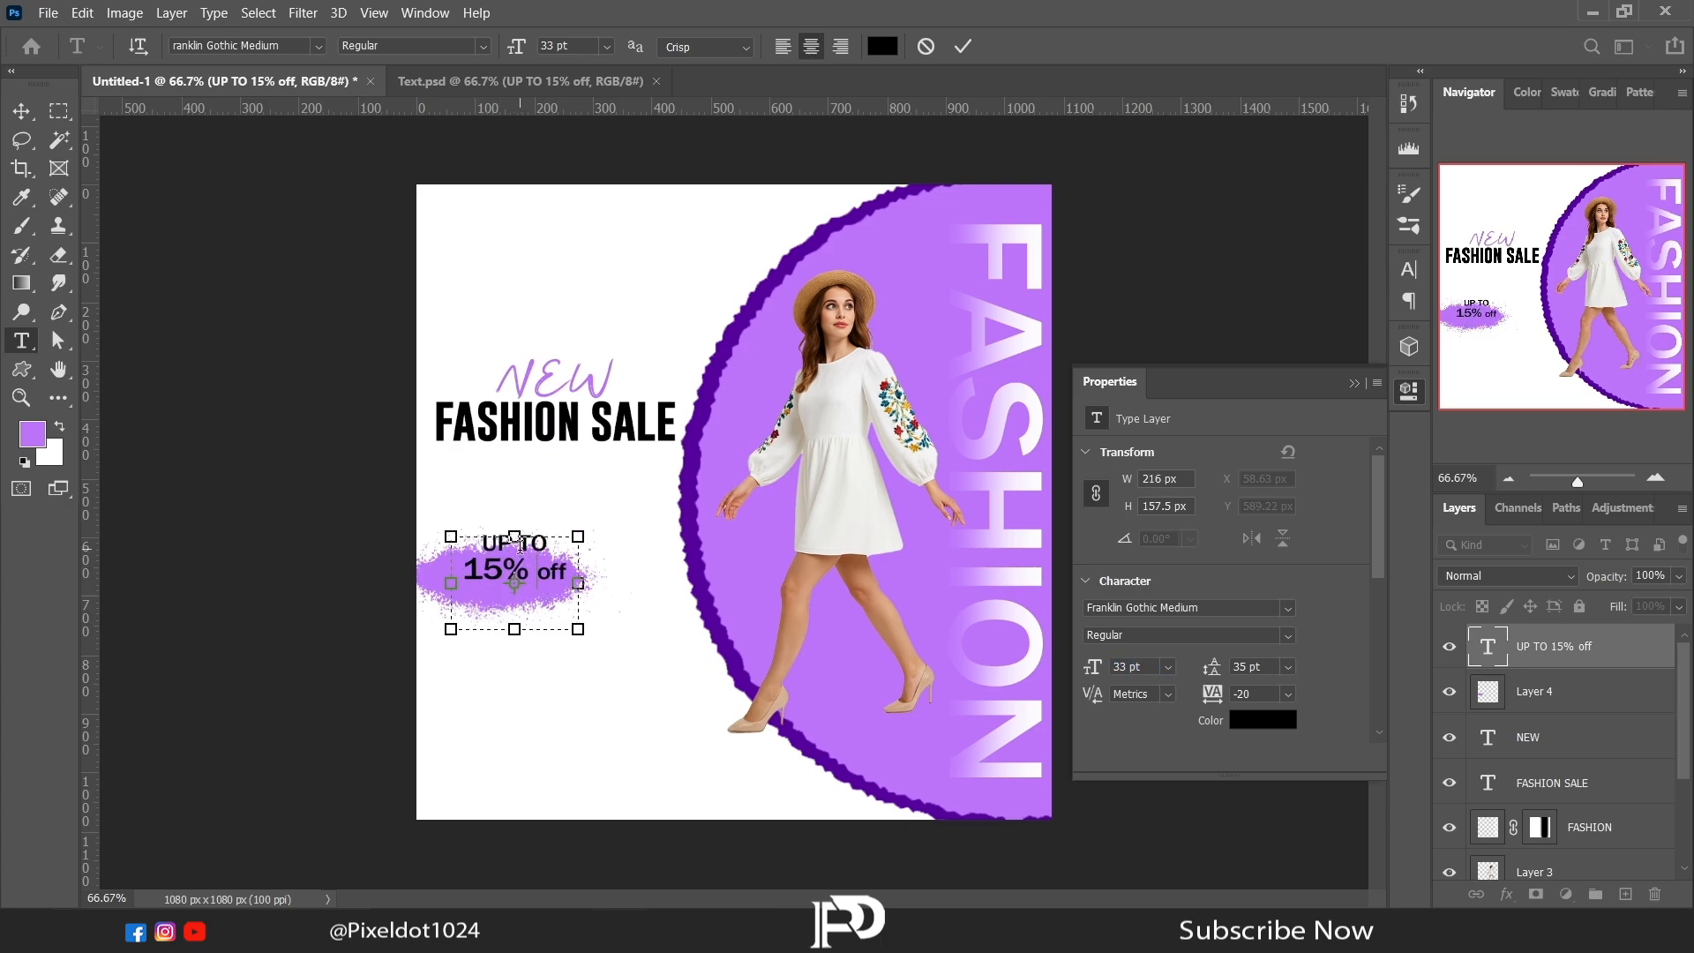
pyautogui.click(20, 109)
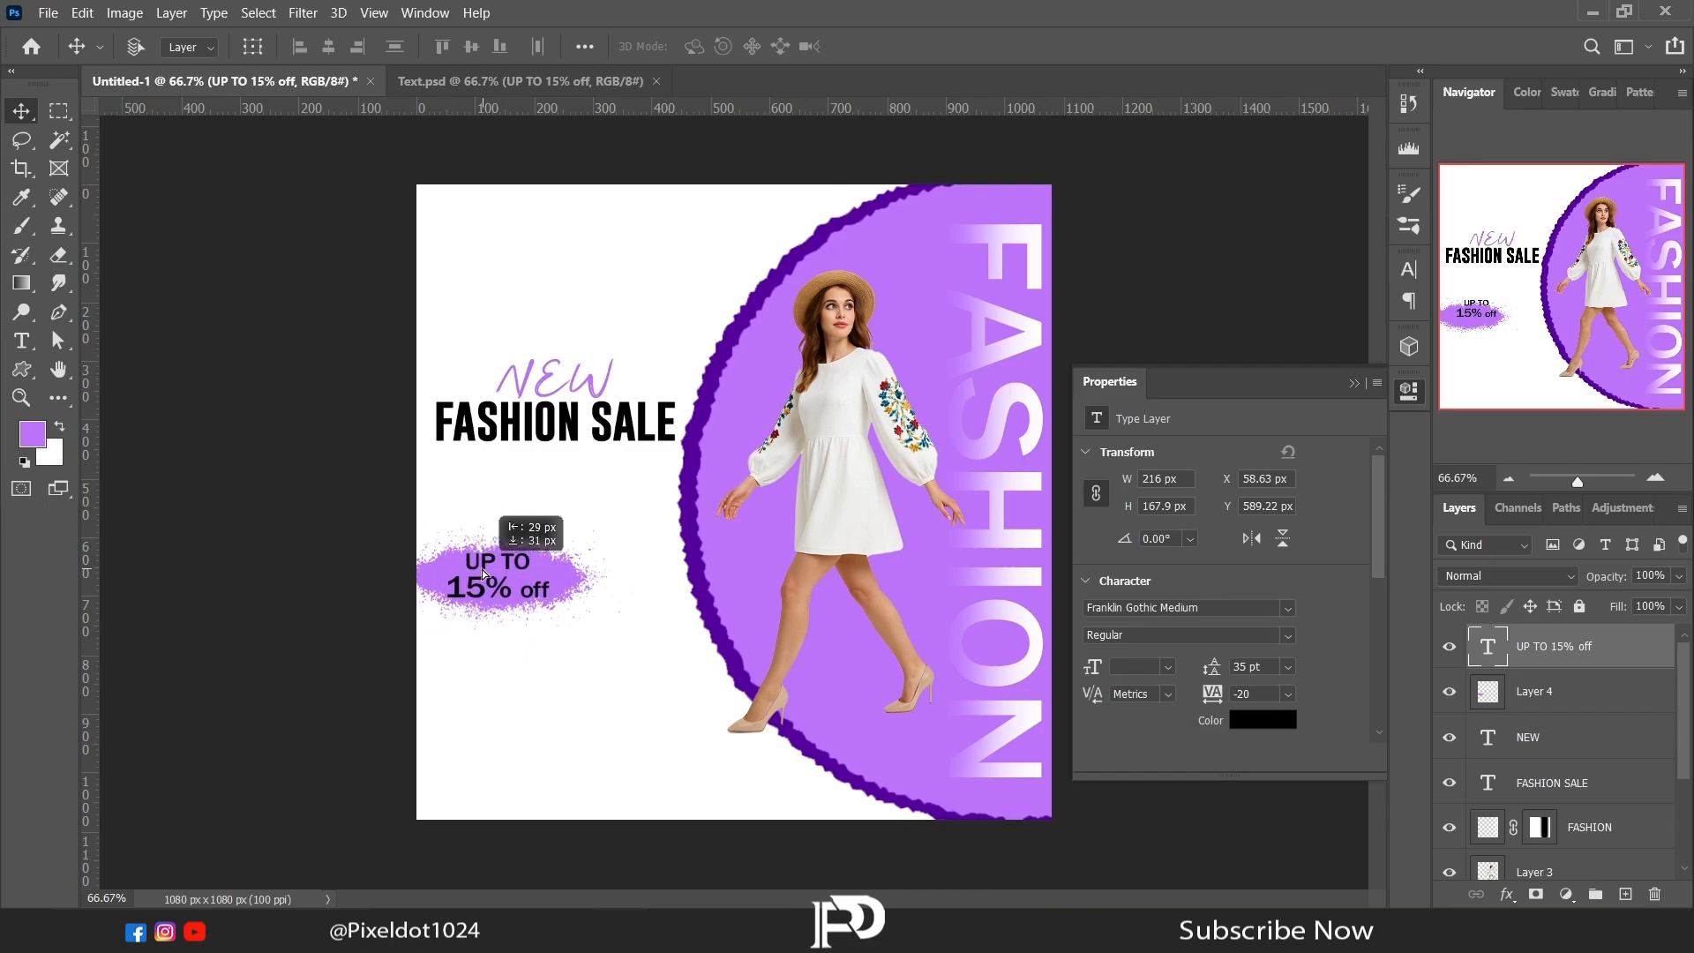
pyautogui.moveTo(482, 569); pyautogui.dragTo(482, 569)
# Step: Stretch the spatter layer vertically to about 200 px high behind the UP TO 15% off text
pyautogui.click(1543, 686)
pyautogui.rightClick(680, 430)
pyautogui.click(22, 141)
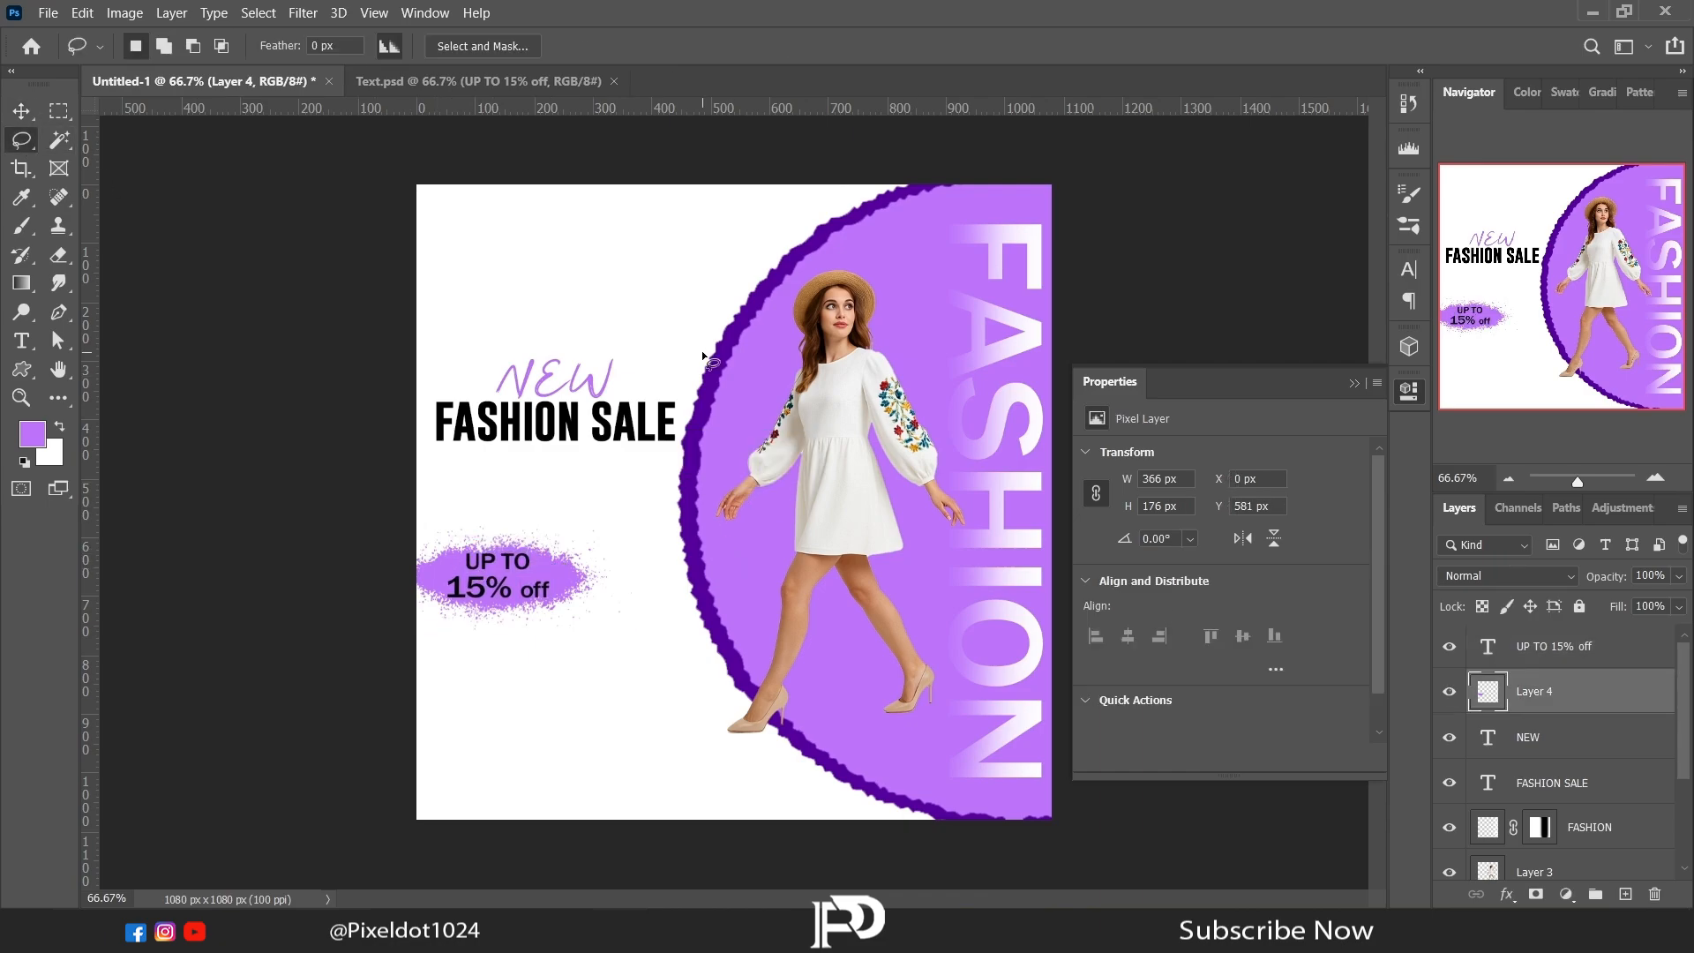
pyautogui.rightClick(701, 352)
pyautogui.click(753, 531)
pyautogui.moveTo(518, 628); pyautogui.dragTo(519, 637)
pyautogui.moveTo(519, 529); pyautogui.dragTo(518, 521)
pyautogui.moveTo(578, 602); pyautogui.dragTo(578, 603)
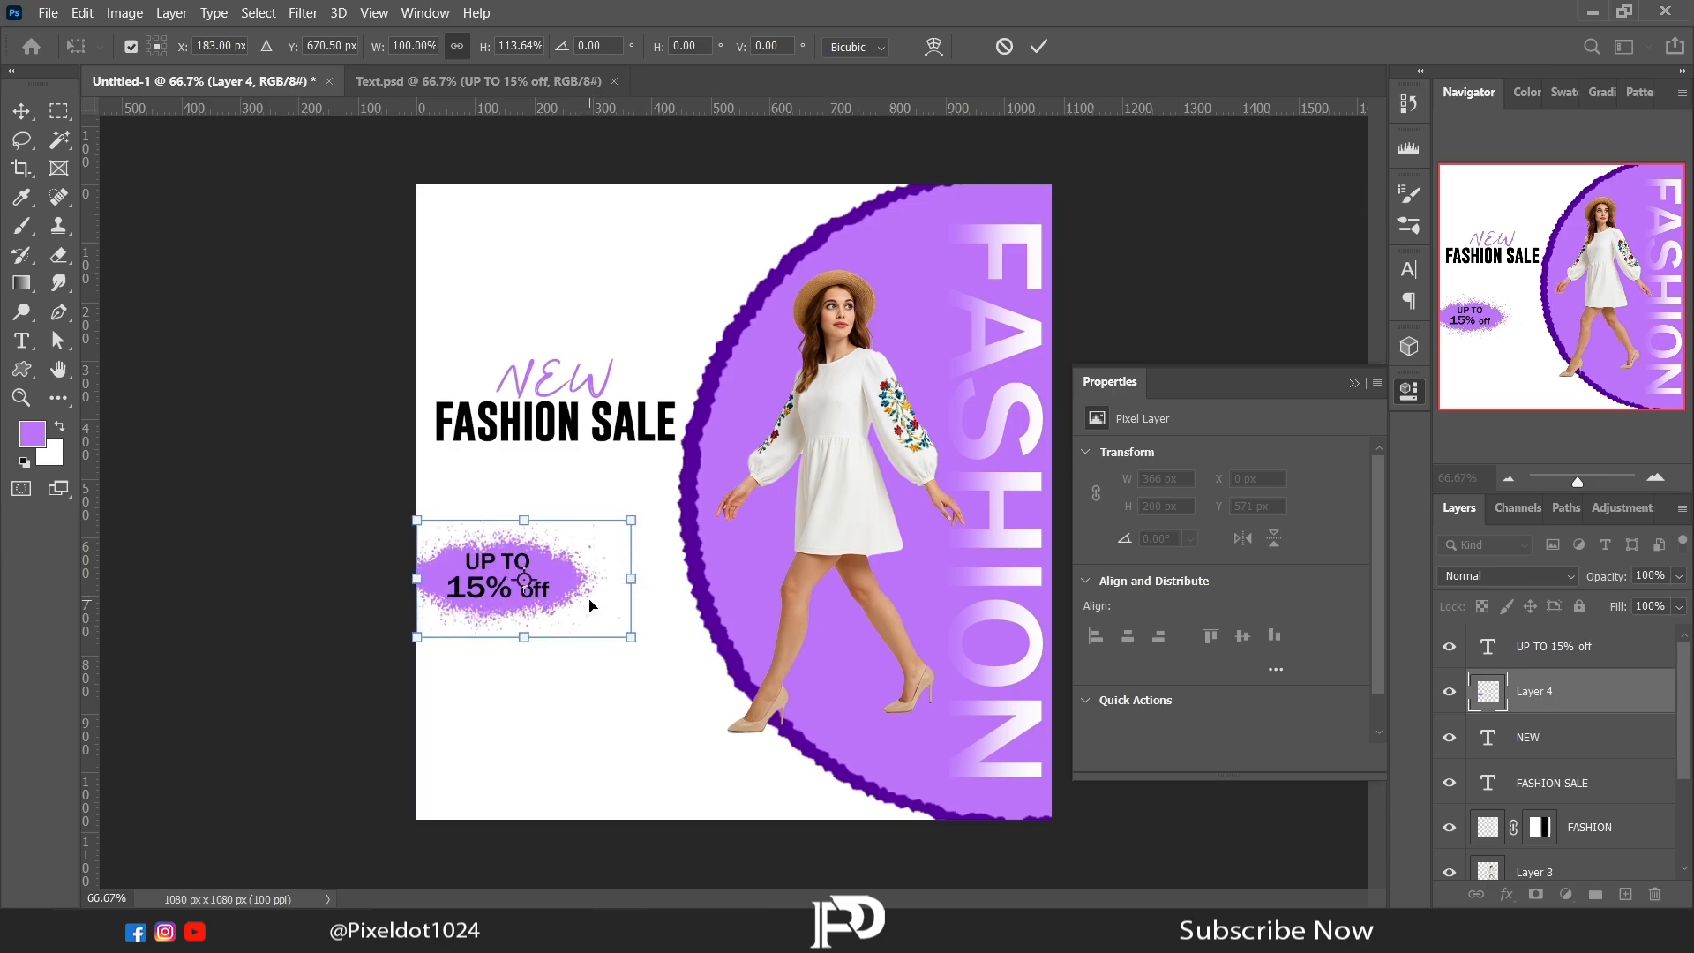
pyautogui.press('Return')
# Step: Group the spatter layer and its discount text under the name UP TO 15% OFF
pyautogui.click(1353, 383)
pyautogui.keyDown('shift'); pyautogui.click(1552, 648); pyautogui.keyUp('shift')
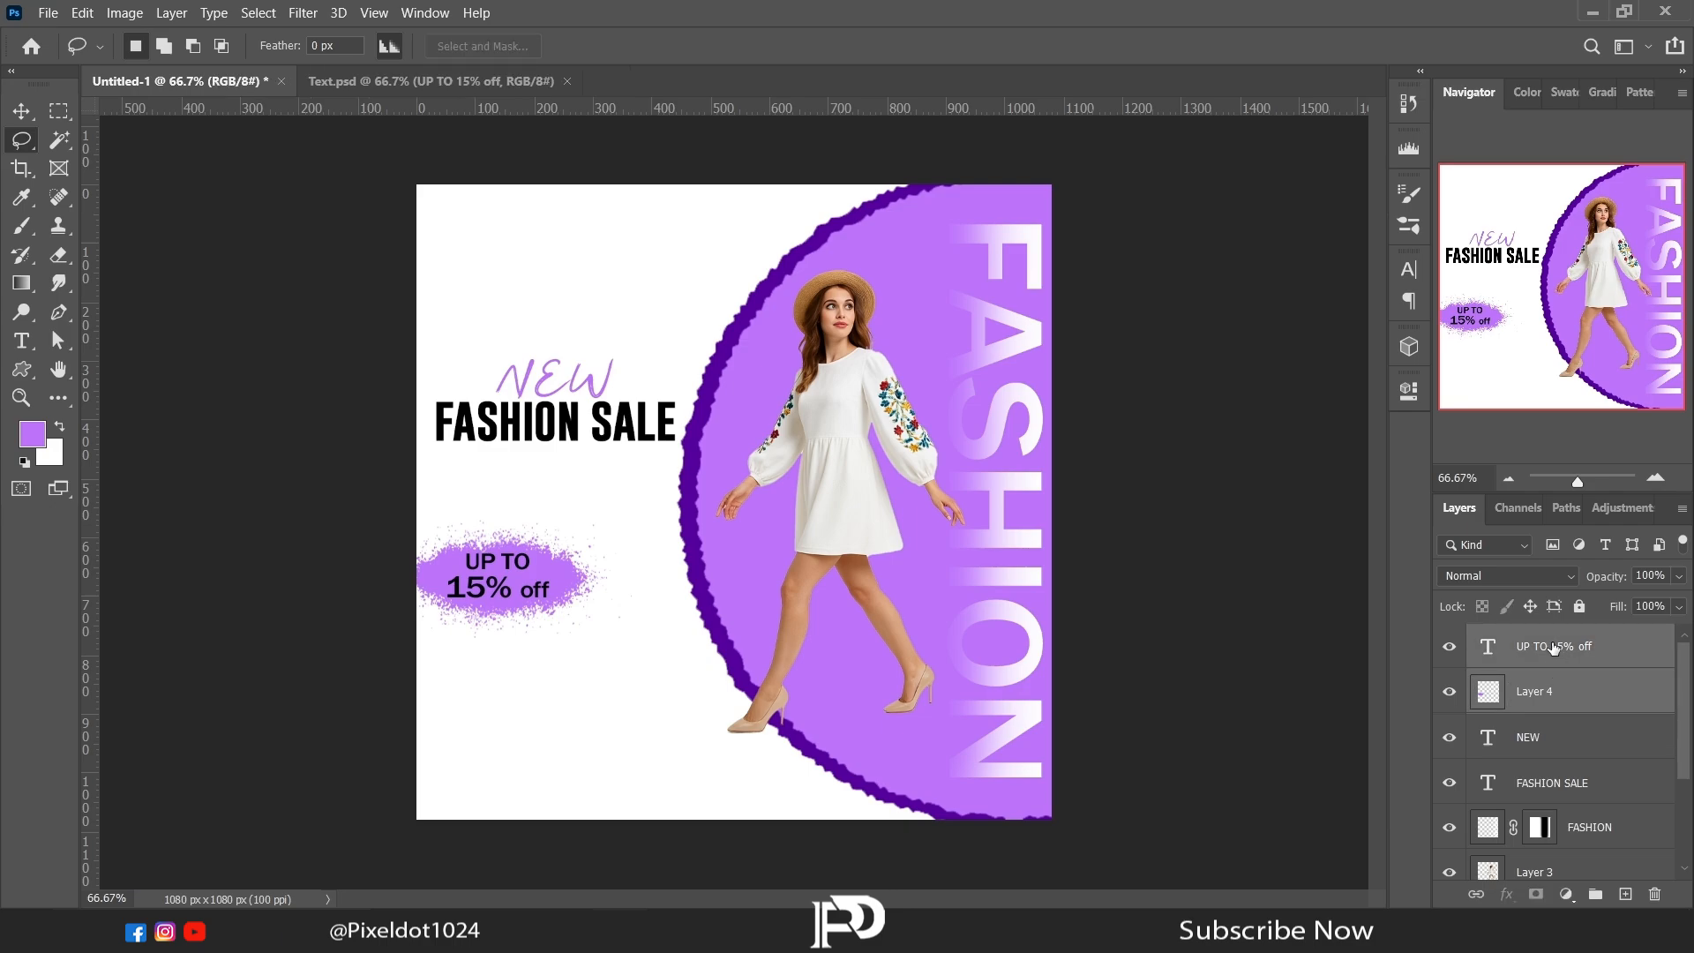
pyautogui.hotkey('ctrl', 'g')
# Step: Draw a rounded rectangle about 261 × 70 px below the discount text and set its corner radius to 30 px
pyautogui.rightClick(23, 371)
pyautogui.click(92, 390)
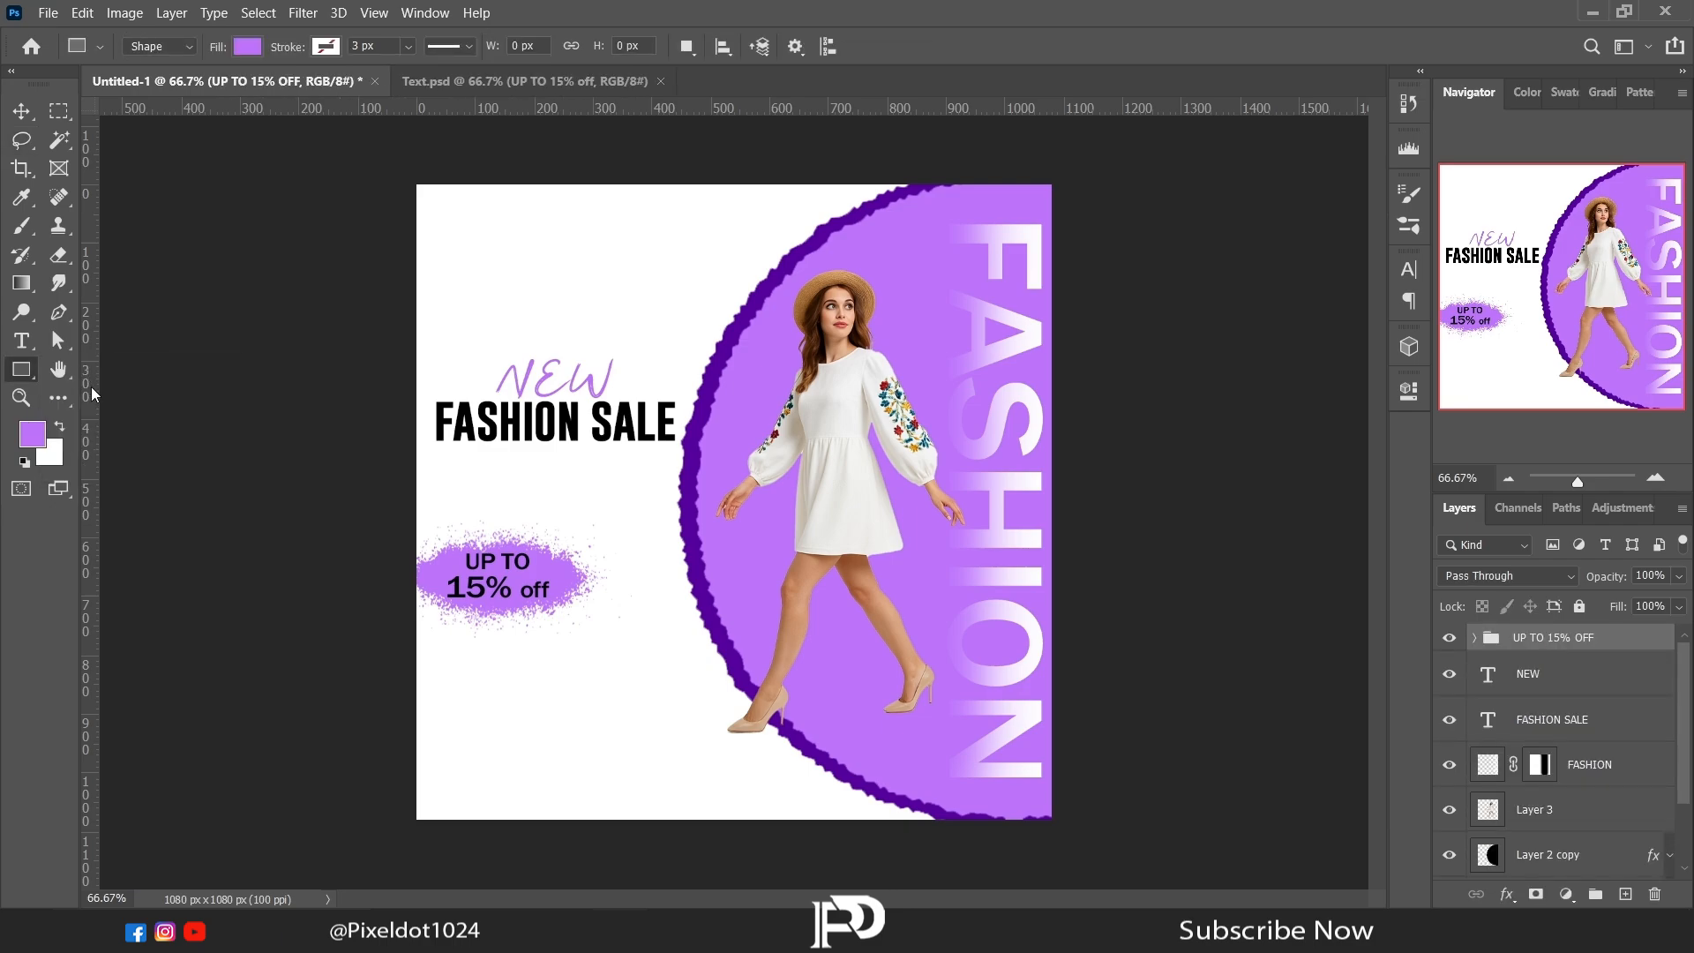
pyautogui.rightClick(24, 373)
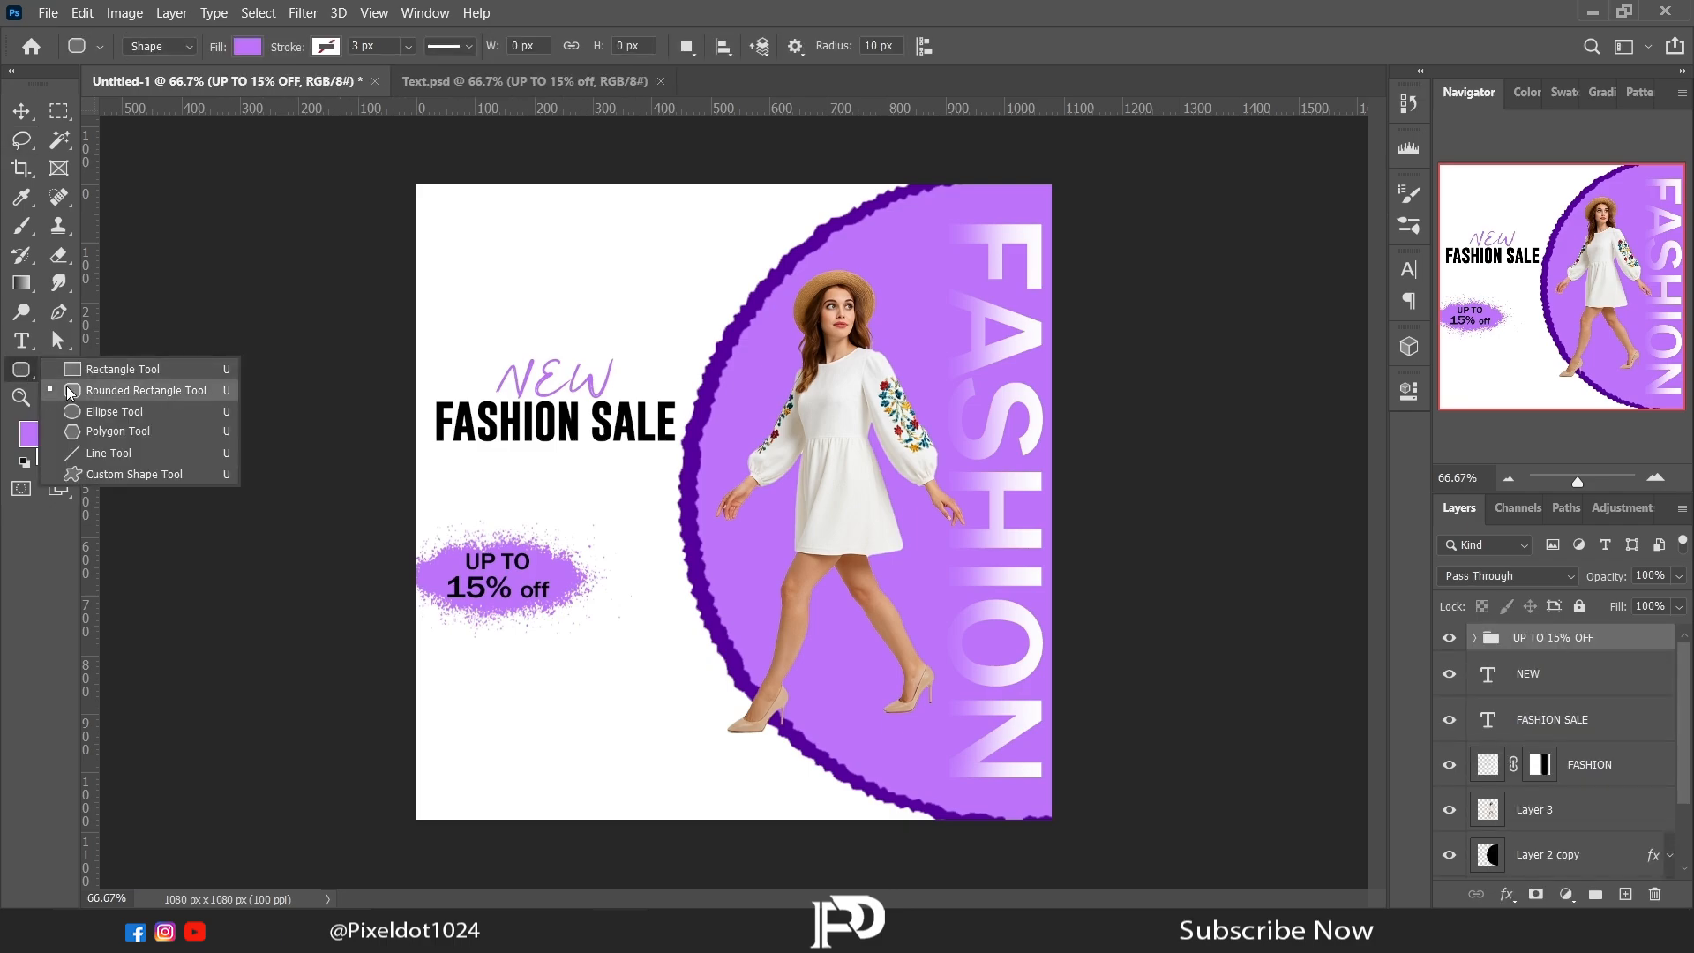
pyautogui.click(78, 397)
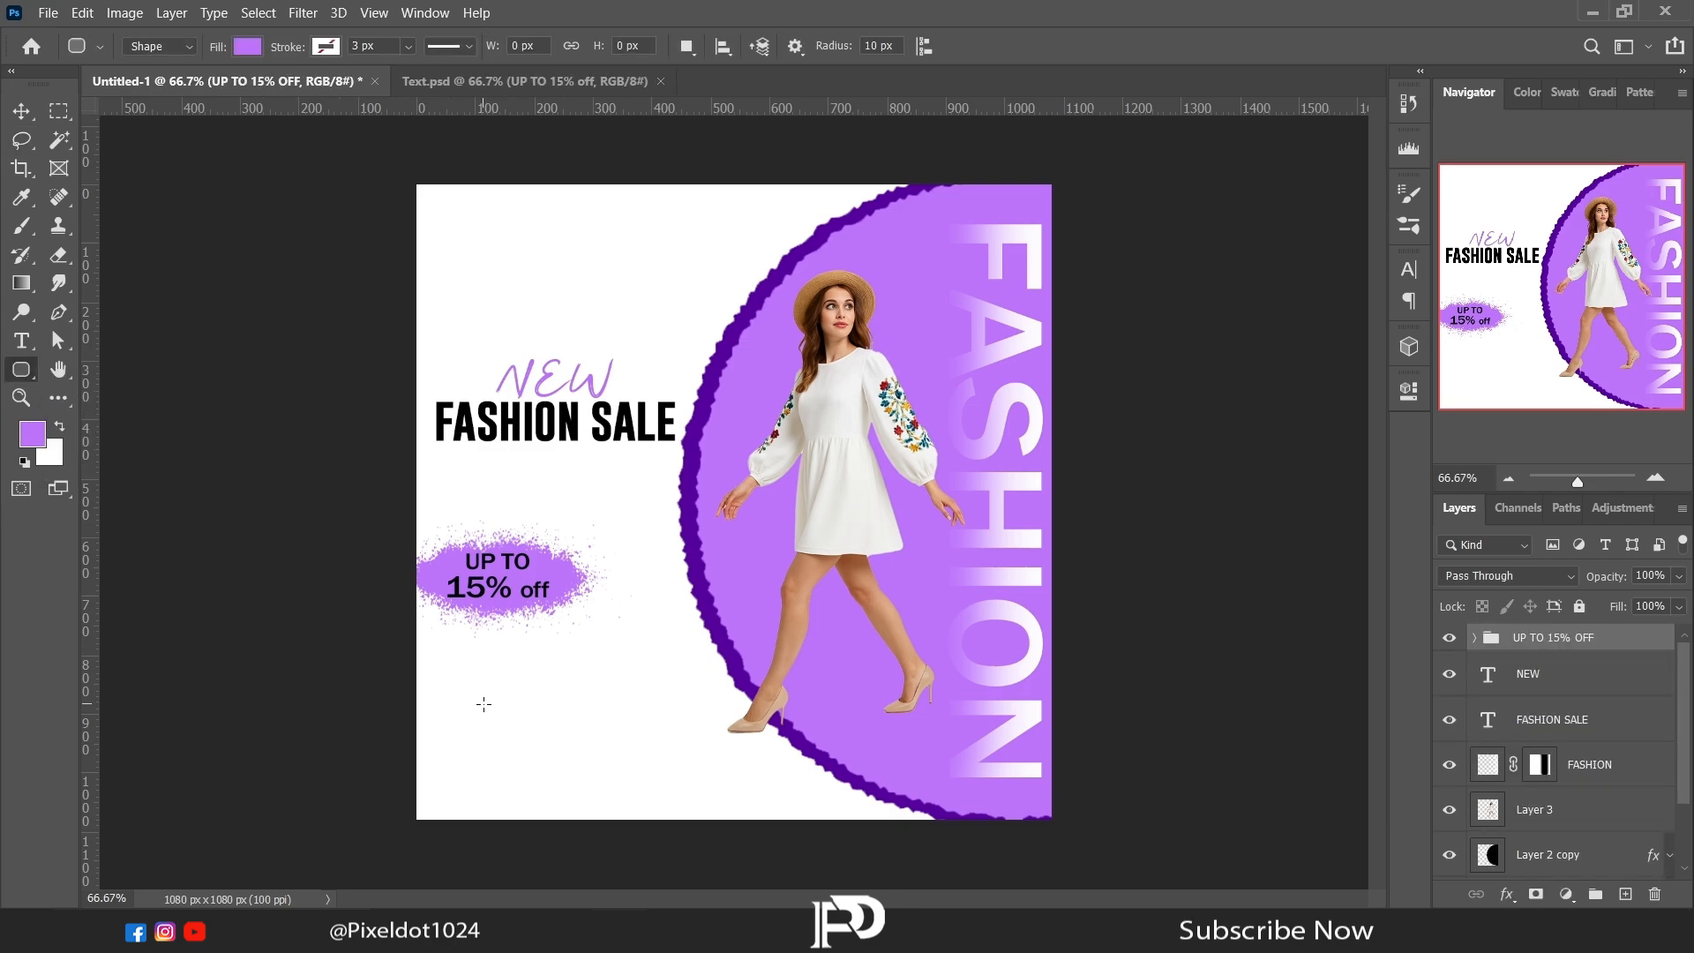
pyautogui.moveTo(483, 703); pyautogui.dragTo(637, 746)
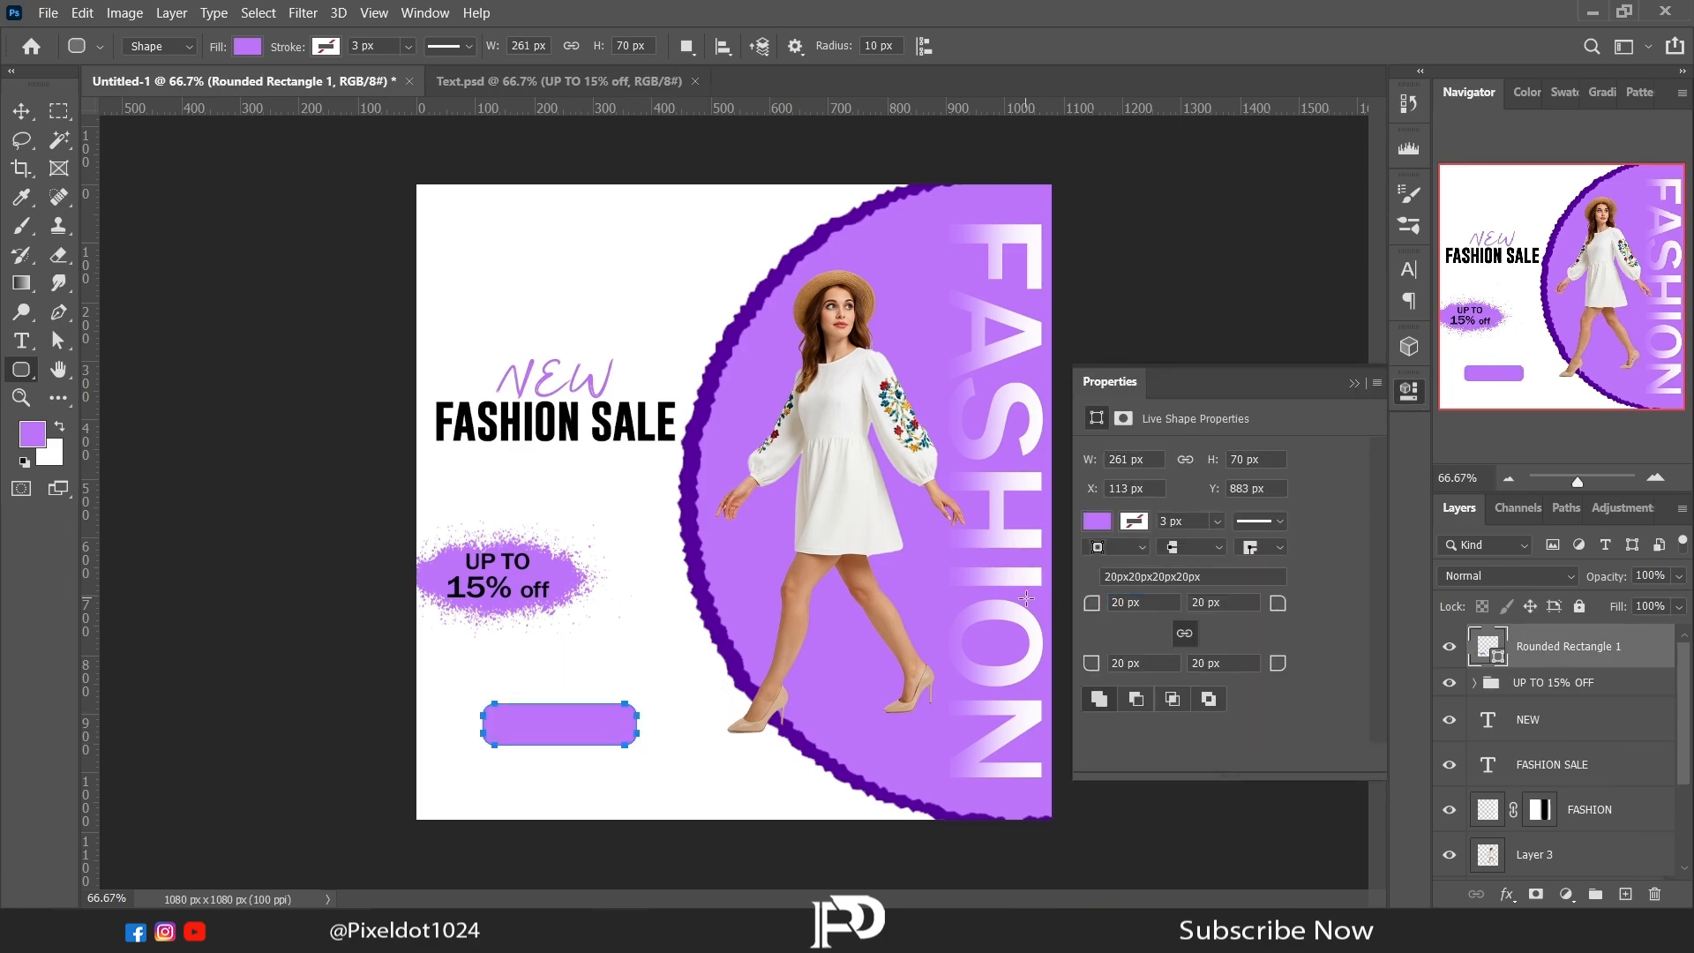
pyautogui.write('30')
pyautogui.press('Return')
pyautogui.click(1353, 383)
# Step: Change the rounded rectangle's fill colour to black
pyautogui.click(23, 141)
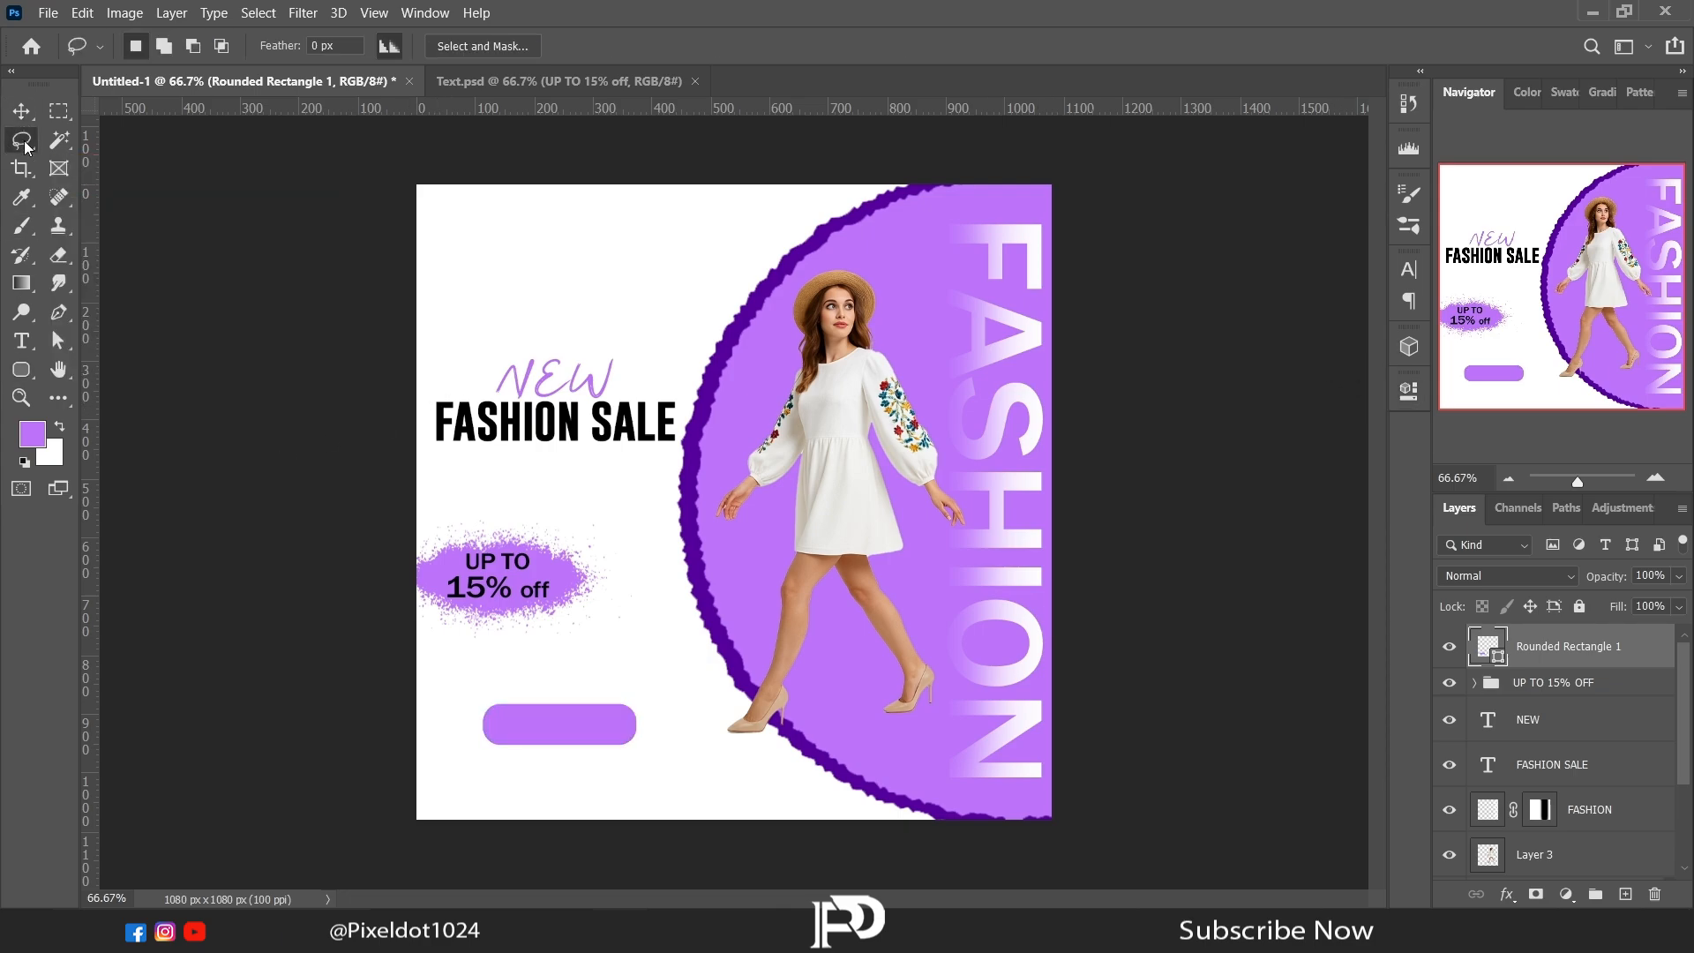
pyautogui.click(1407, 394)
pyautogui.click(1098, 523)
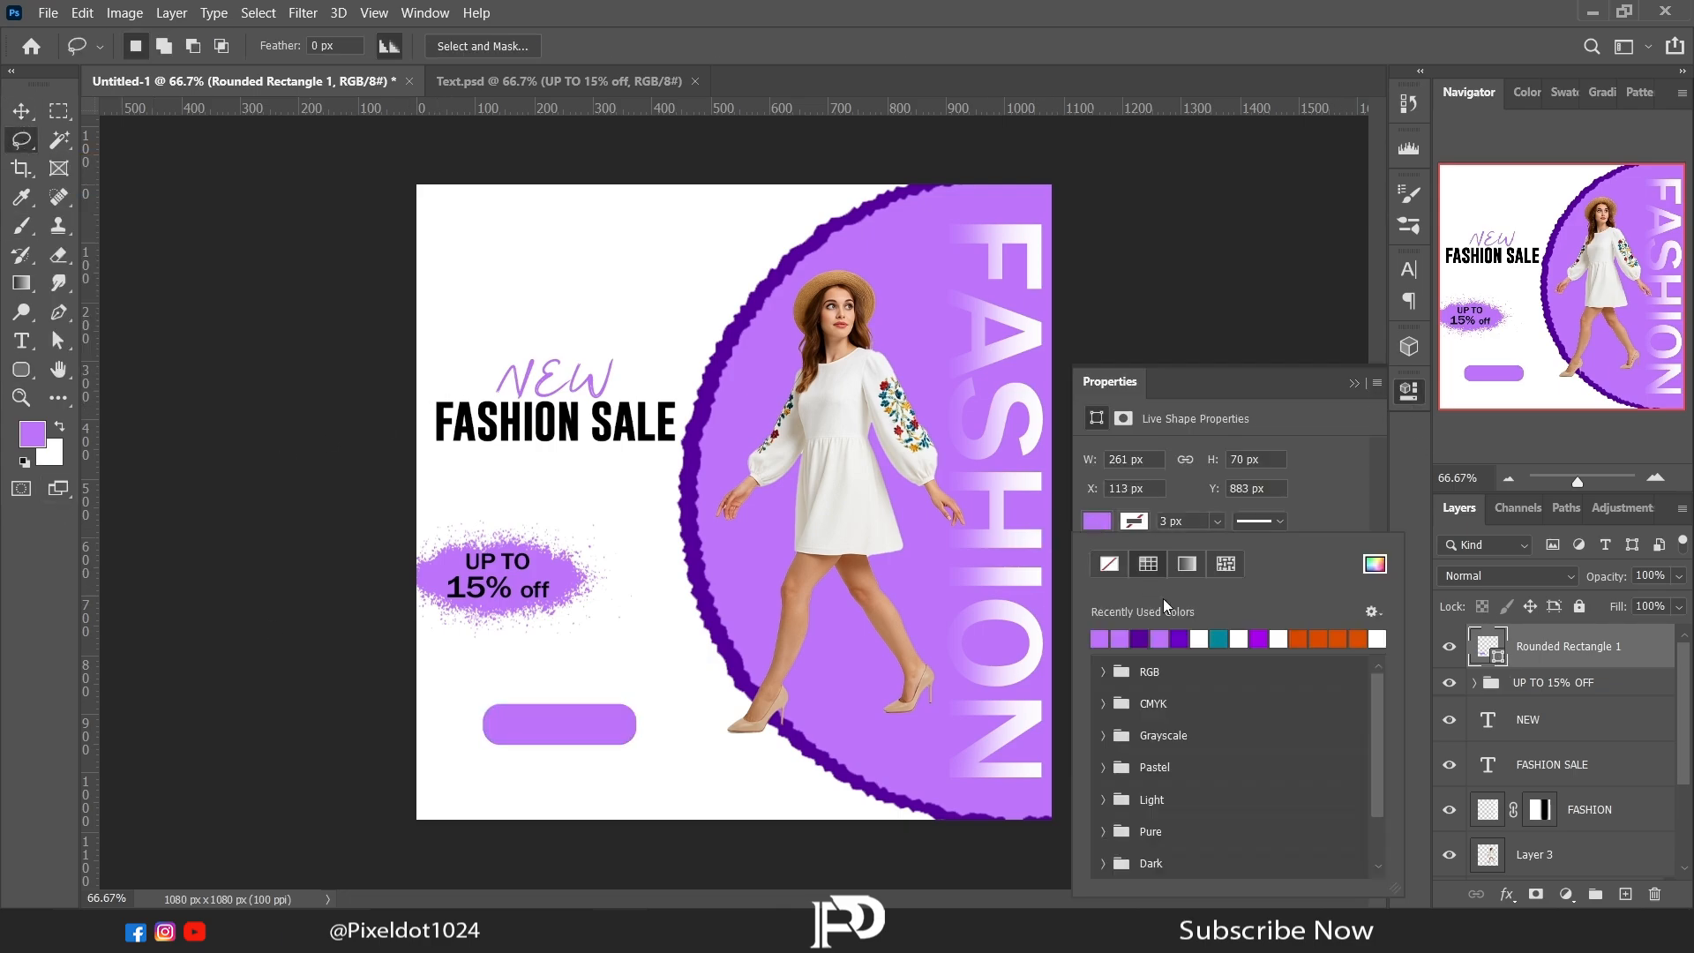
pyautogui.click(1371, 565)
pyautogui.moveTo(1180, 637); pyautogui.dragTo(1084, 811)
pyautogui.click(1553, 480)
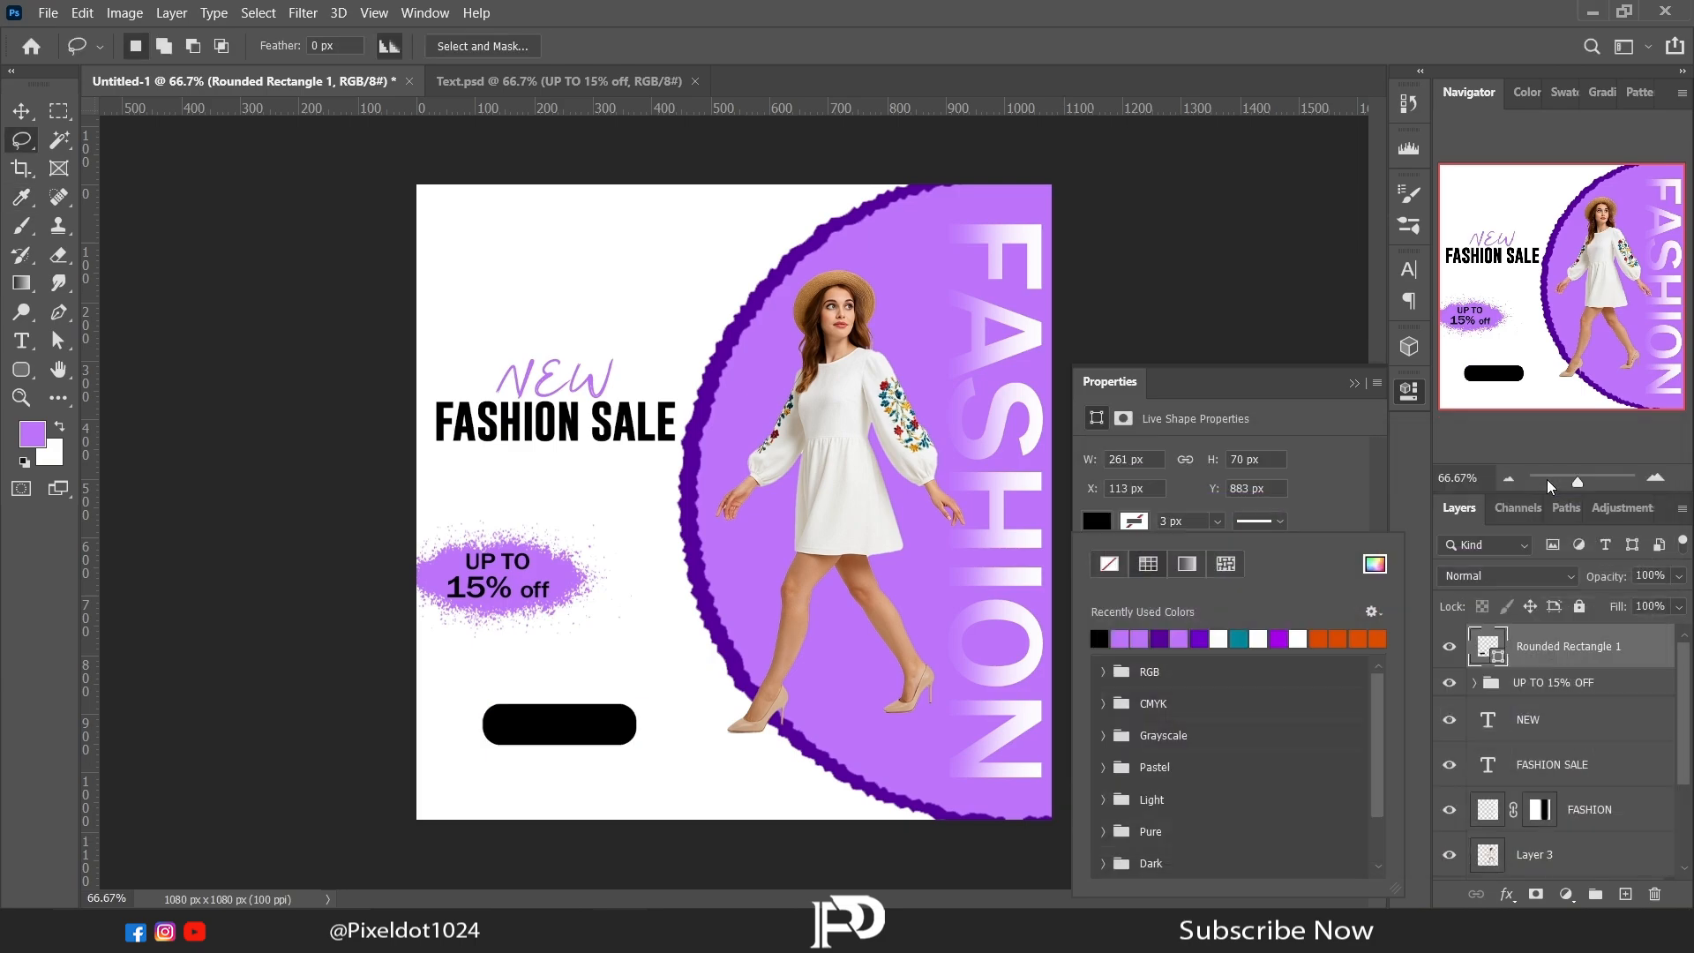
pyautogui.click(1354, 385)
# Step: Copy the SHOP NOW text from Text.psd into the poster, next to the black rounded rectangle
pyautogui.click(579, 83)
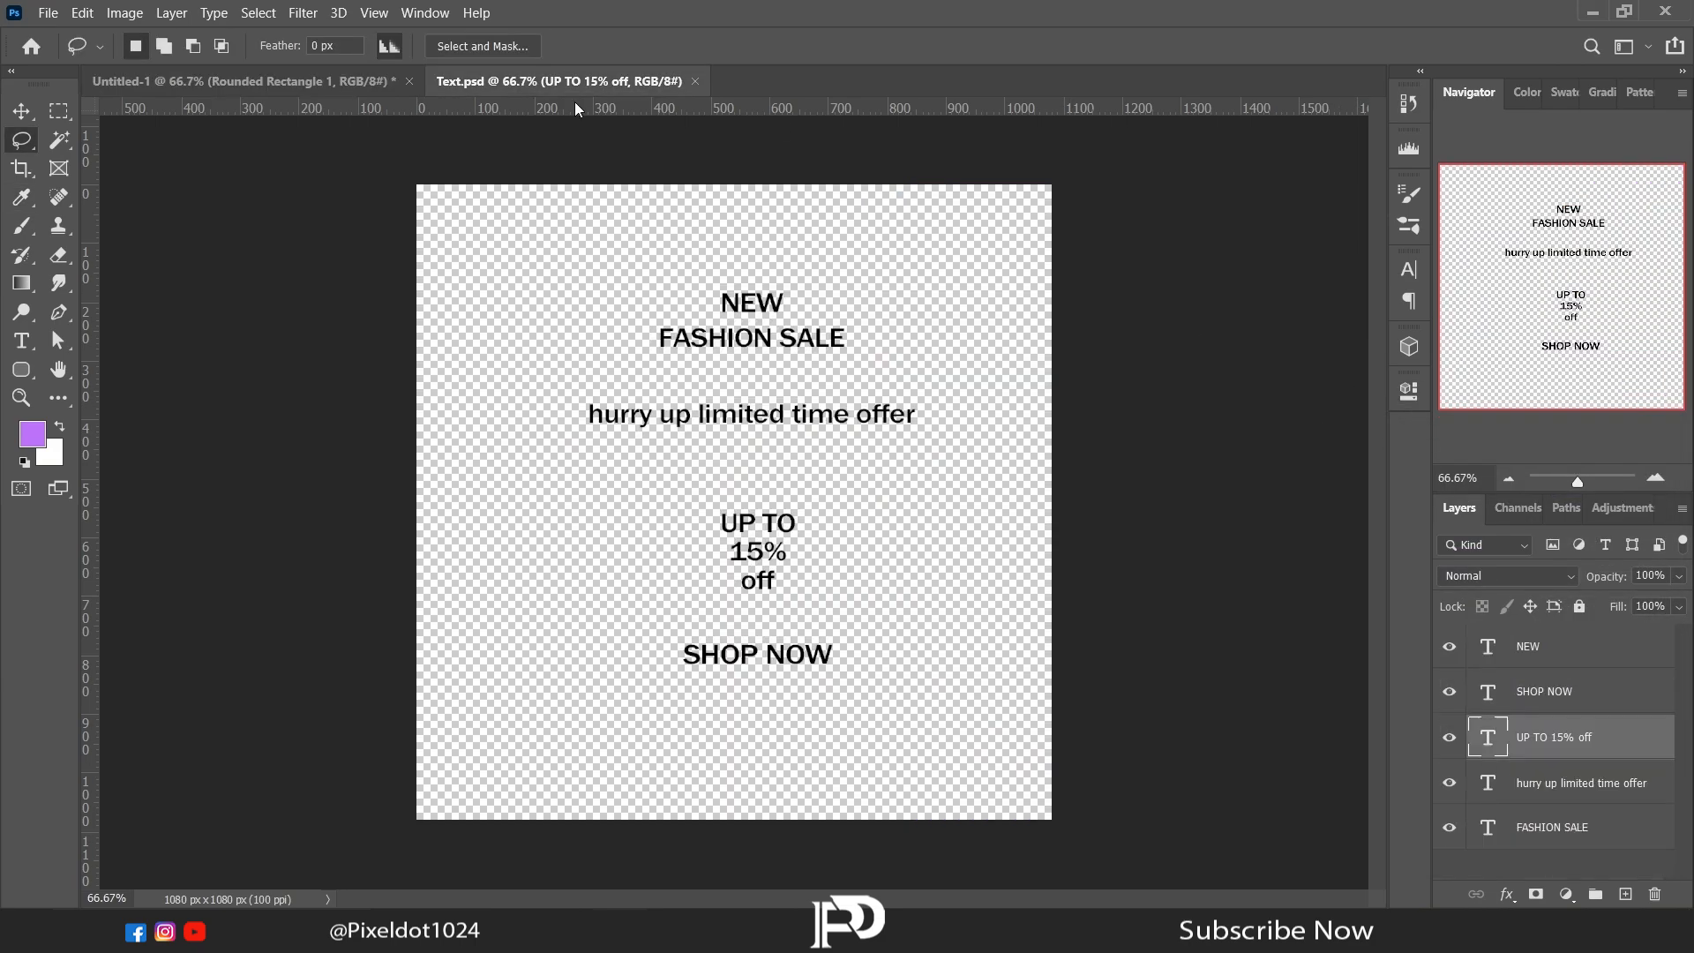
pyautogui.press('v')
pyautogui.moveTo(857, 628); pyautogui.dragTo(589, 725)
# Step: Apply a Color Overlay in the poster's light purple to the SHOP NOW text
pyautogui.click(1507, 895)
pyautogui.click(1519, 814)
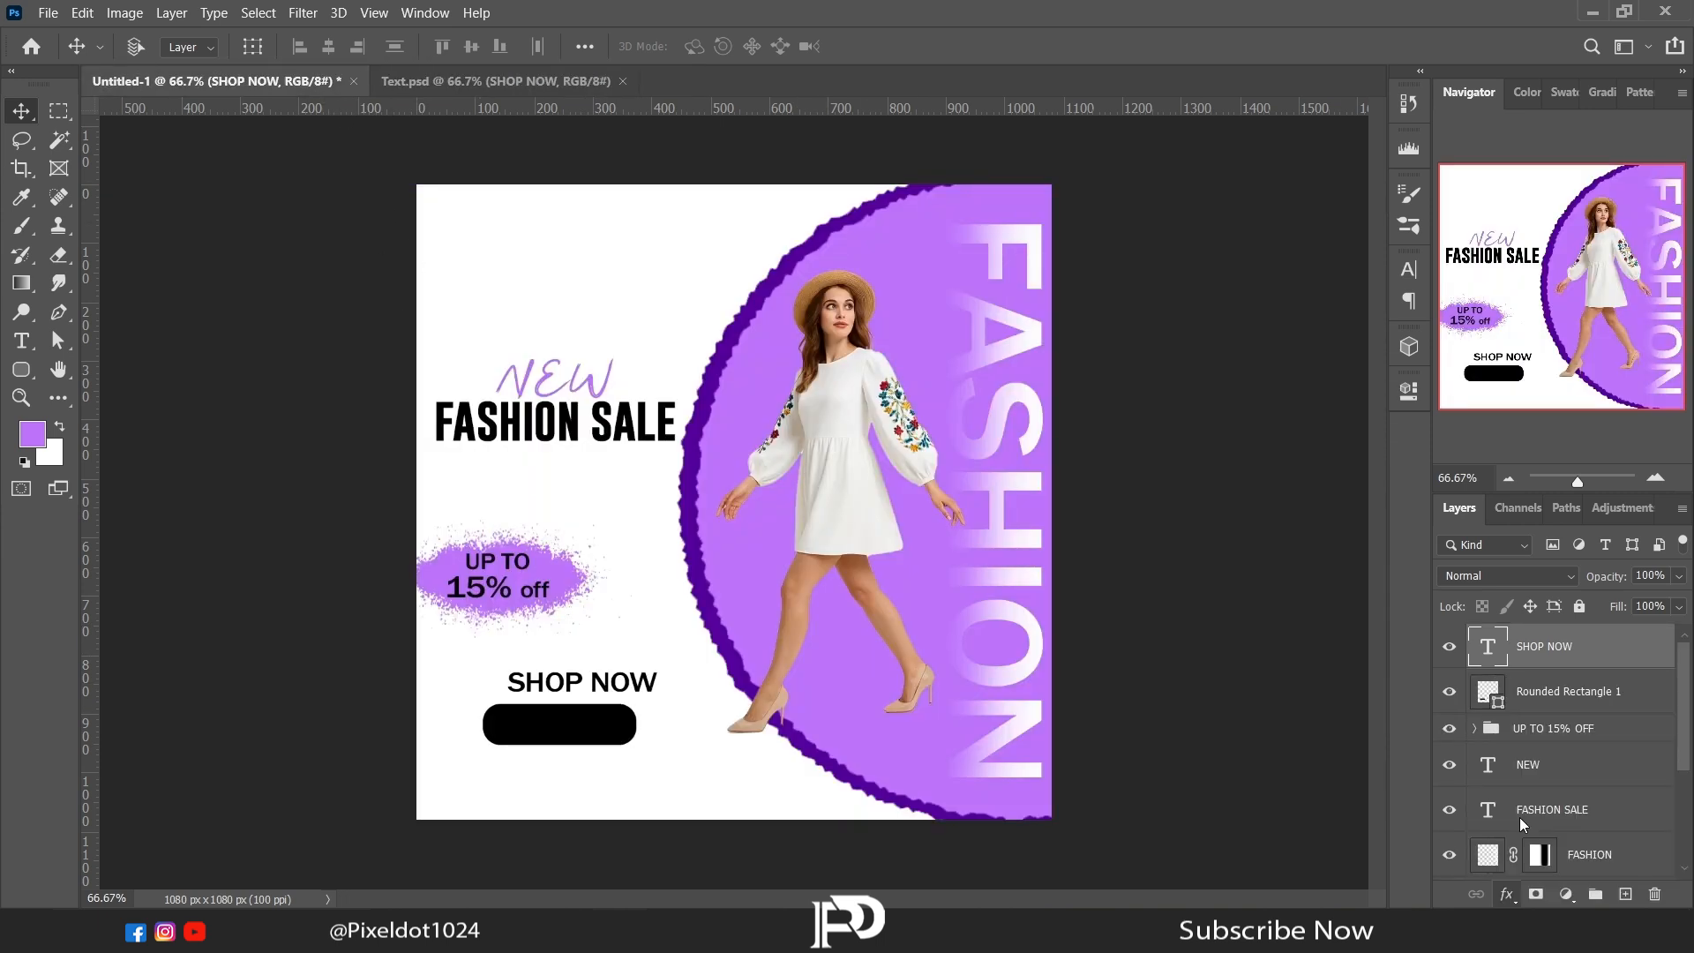
pyautogui.click(539, 179)
pyautogui.click(879, 692)
pyautogui.click(1598, 480)
pyautogui.click(739, 142)
# Step: Set SHOP NOW to 19 pt, narrow its text box and centre it on the black rounded rectangle
pyautogui.press('t')
pyautogui.moveTo(507, 685); pyautogui.dragTo(660, 684)
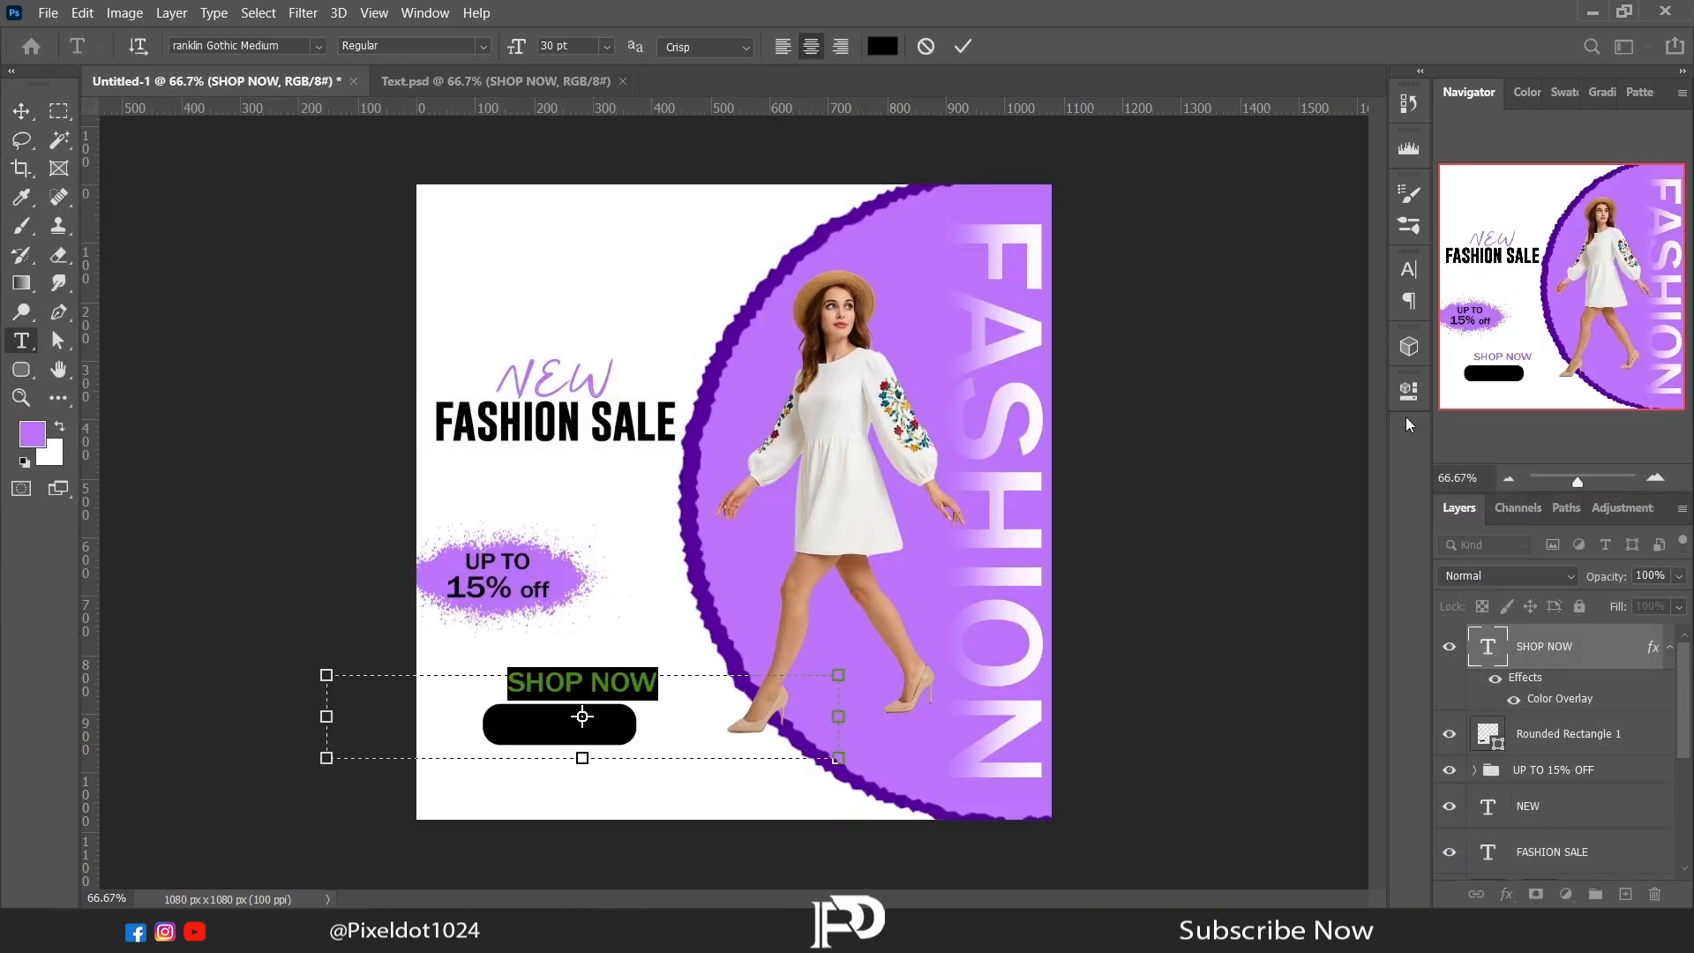
pyautogui.click(1408, 391)
pyautogui.moveTo(1101, 670); pyautogui.dragTo(1091, 672)
pyautogui.moveTo(329, 716); pyautogui.dragTo(520, 717)
pyautogui.moveTo(845, 717); pyautogui.dragTo(548, 722)
pyautogui.click(21, 112)
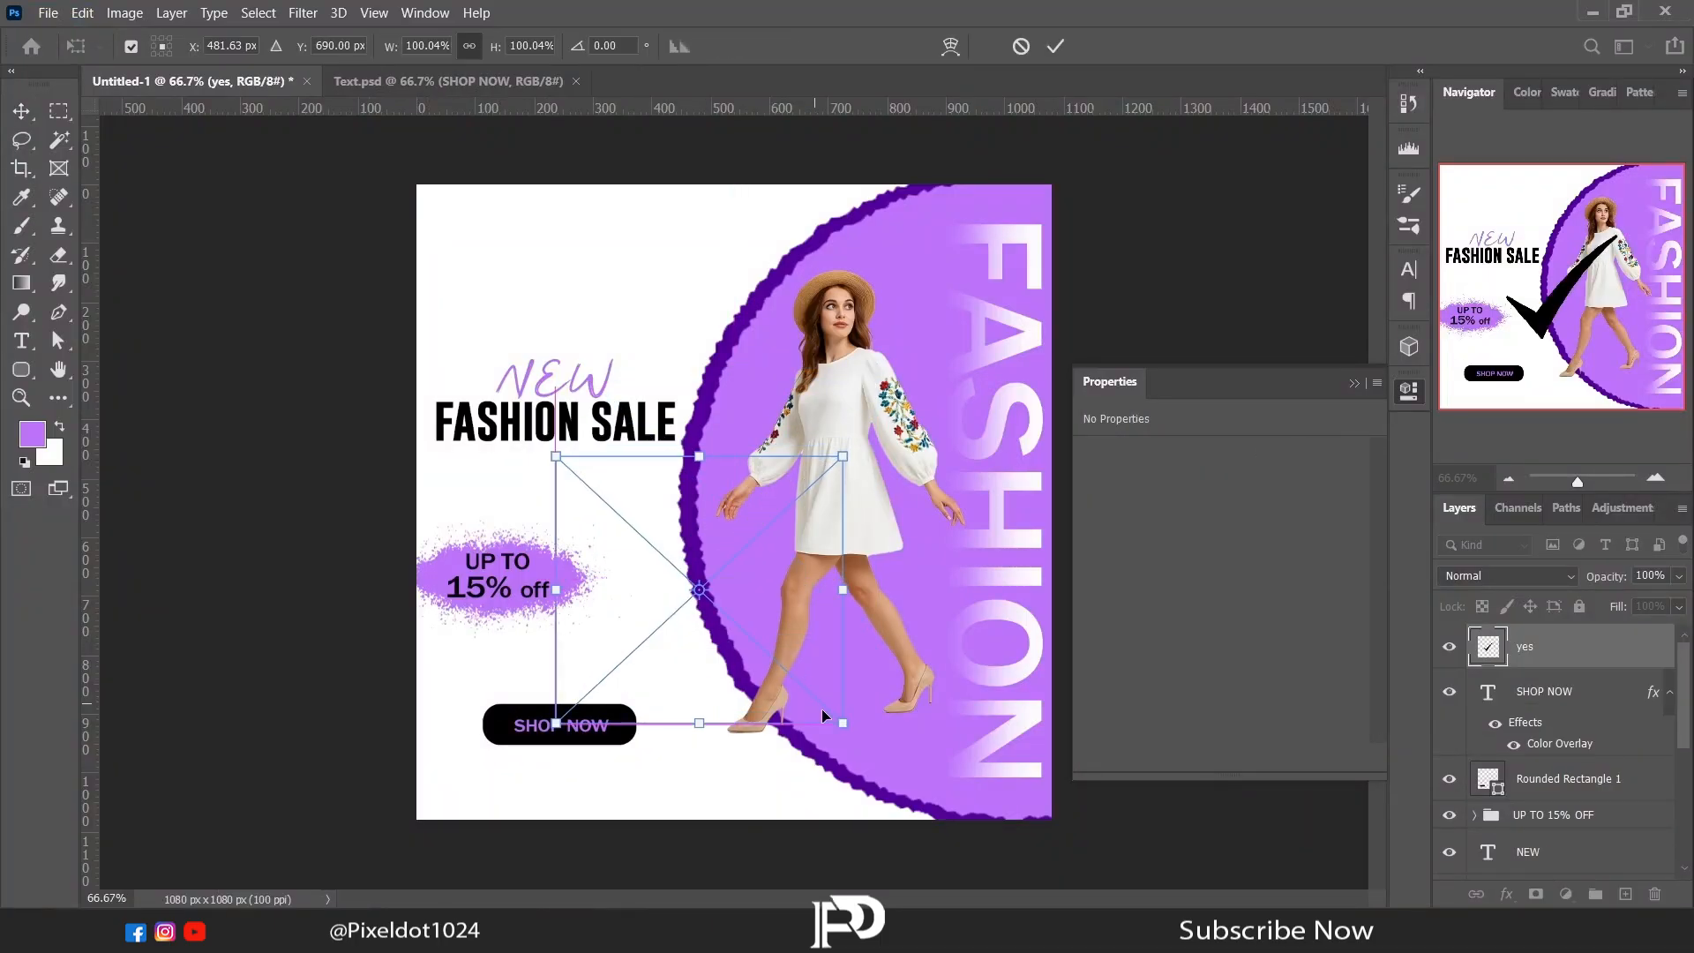
# Step: Place the yes check mark image and scale it to about 18% at the right end of the SHOP NOW button
pyautogui.moveTo(882, 727); pyautogui.dragTo(583, 537)
pyautogui.moveTo(574, 493); pyautogui.dragTo(630, 717)
pyautogui.press('Return')
pyautogui.click(1353, 384)
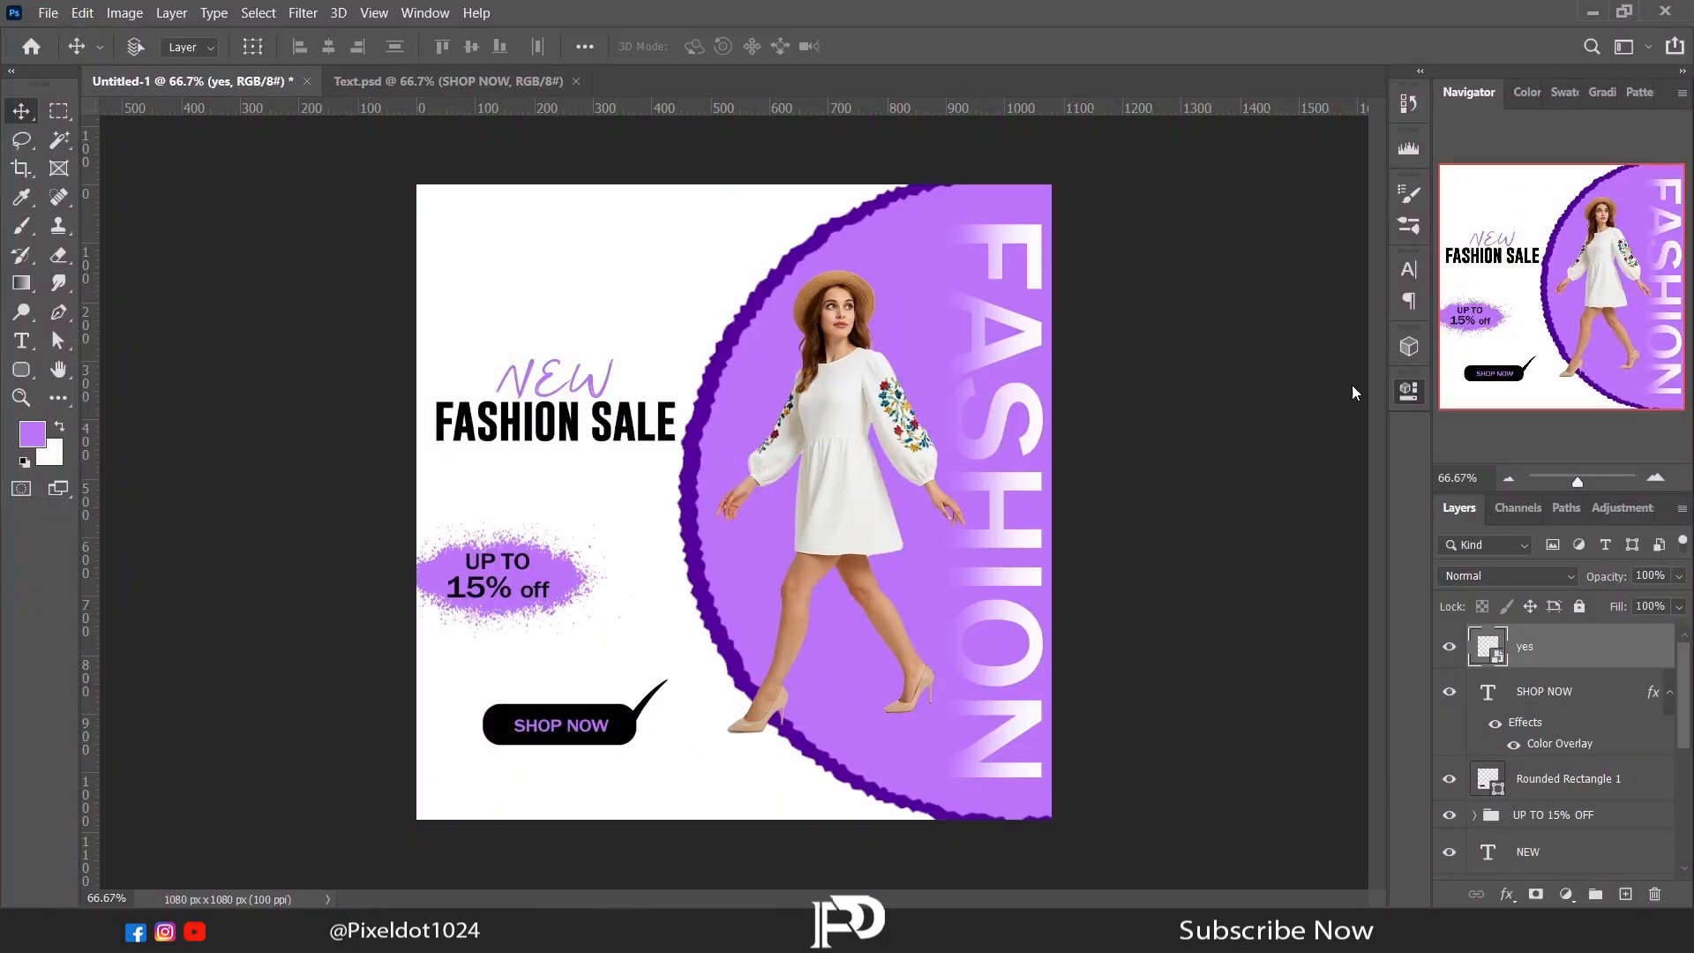
# Step: Apply a light purple Color Overlay to the check mark
pyautogui.click(1507, 894)
pyautogui.click(1526, 818)
pyautogui.click(756, 150)
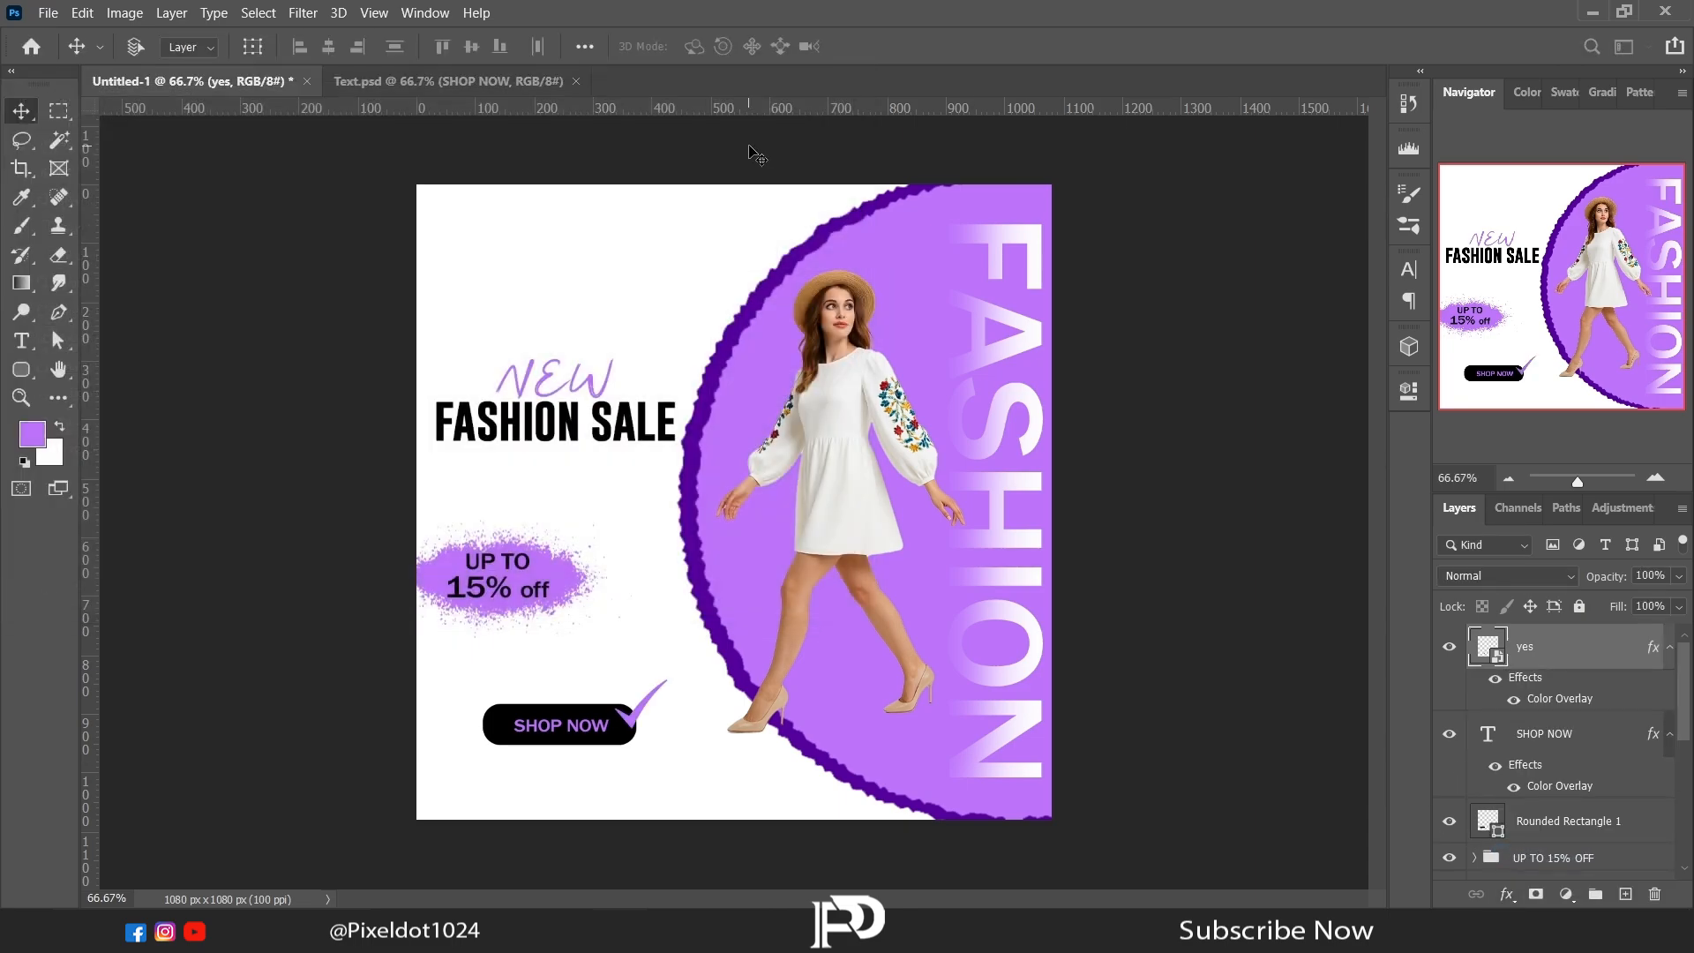
# Step: Scale the check mark down to about 16% and nudge it onto the corner of the SHOP NOW button
pyautogui.click(27, 148)
pyautogui.rightClick(720, 569)
pyautogui.click(829, 414)
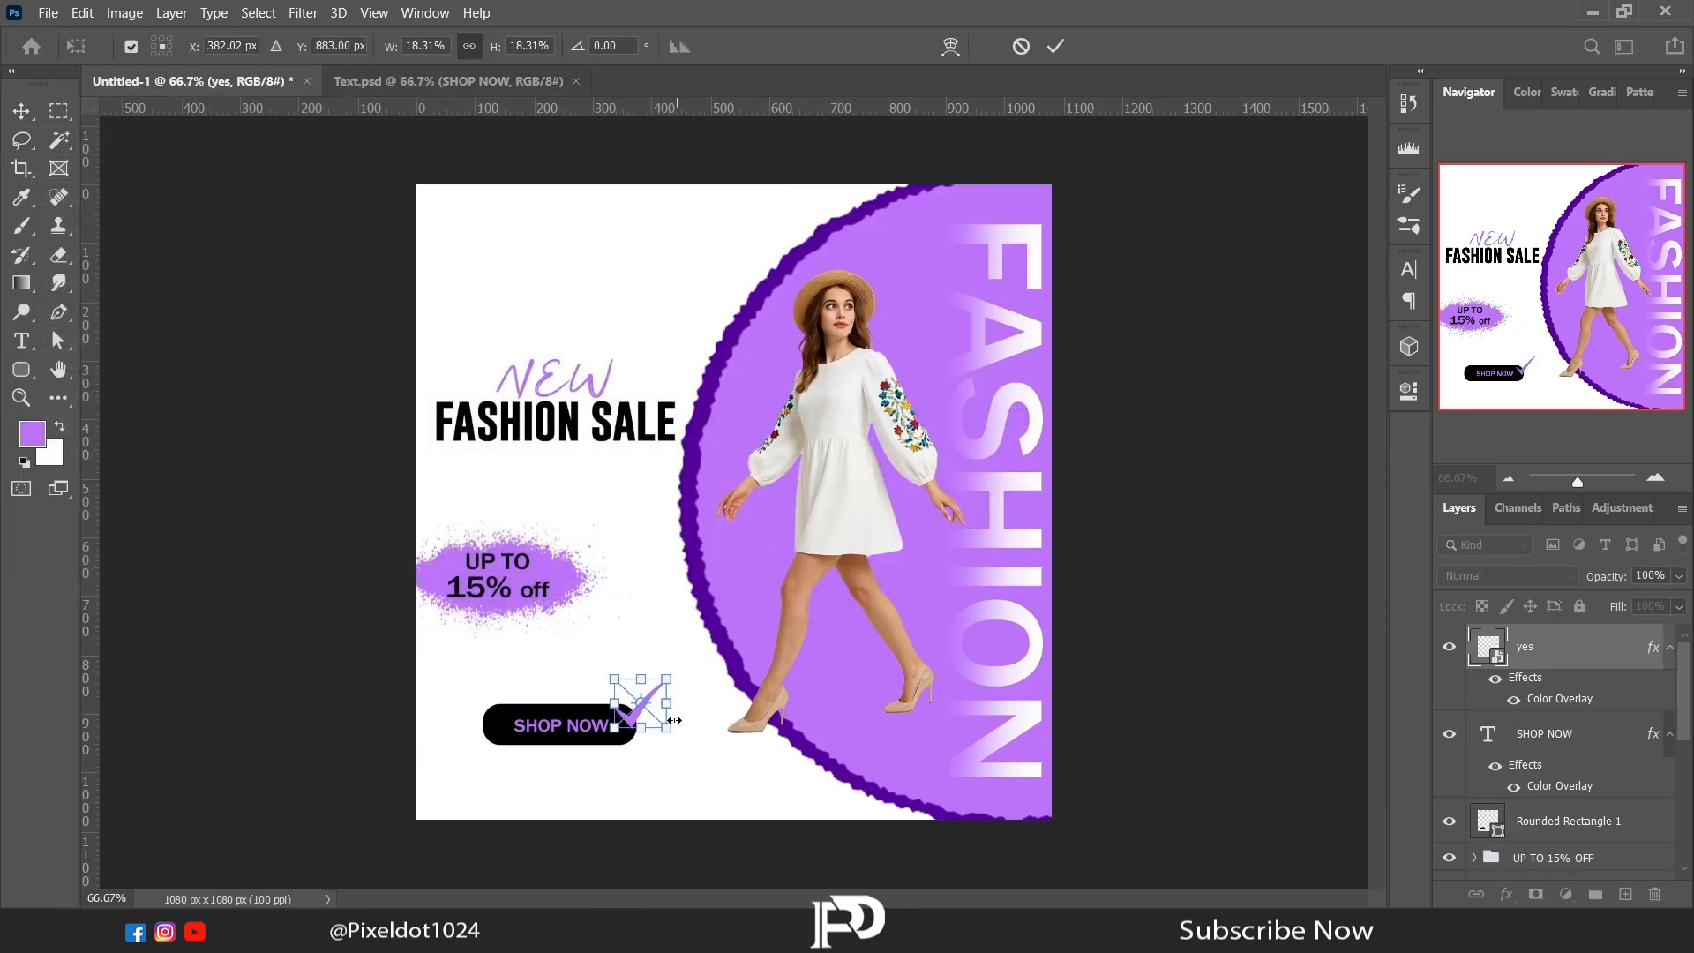
pyautogui.moveTo(648, 715); pyautogui.dragTo(651, 719)
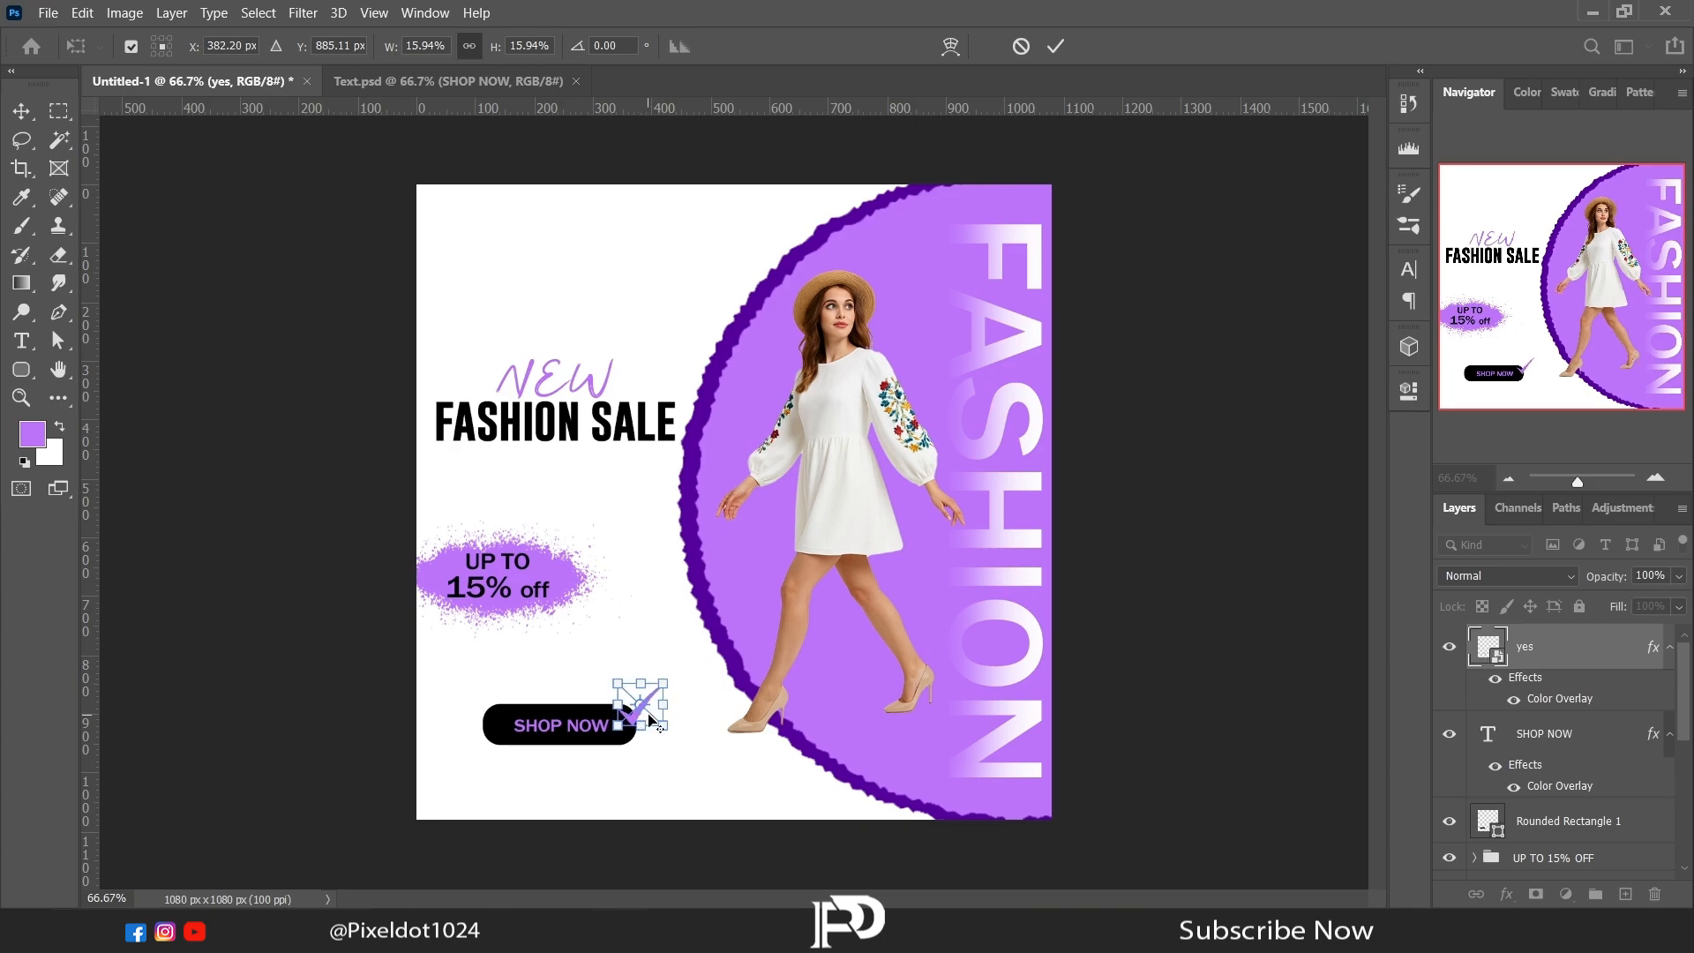
pyautogui.press('Return')
pyautogui.press('l')
# Step: Open the file Logo, Follow, Web.psd from the Post folder as a separate document
pyautogui.hotkey('alt', 'Tab')
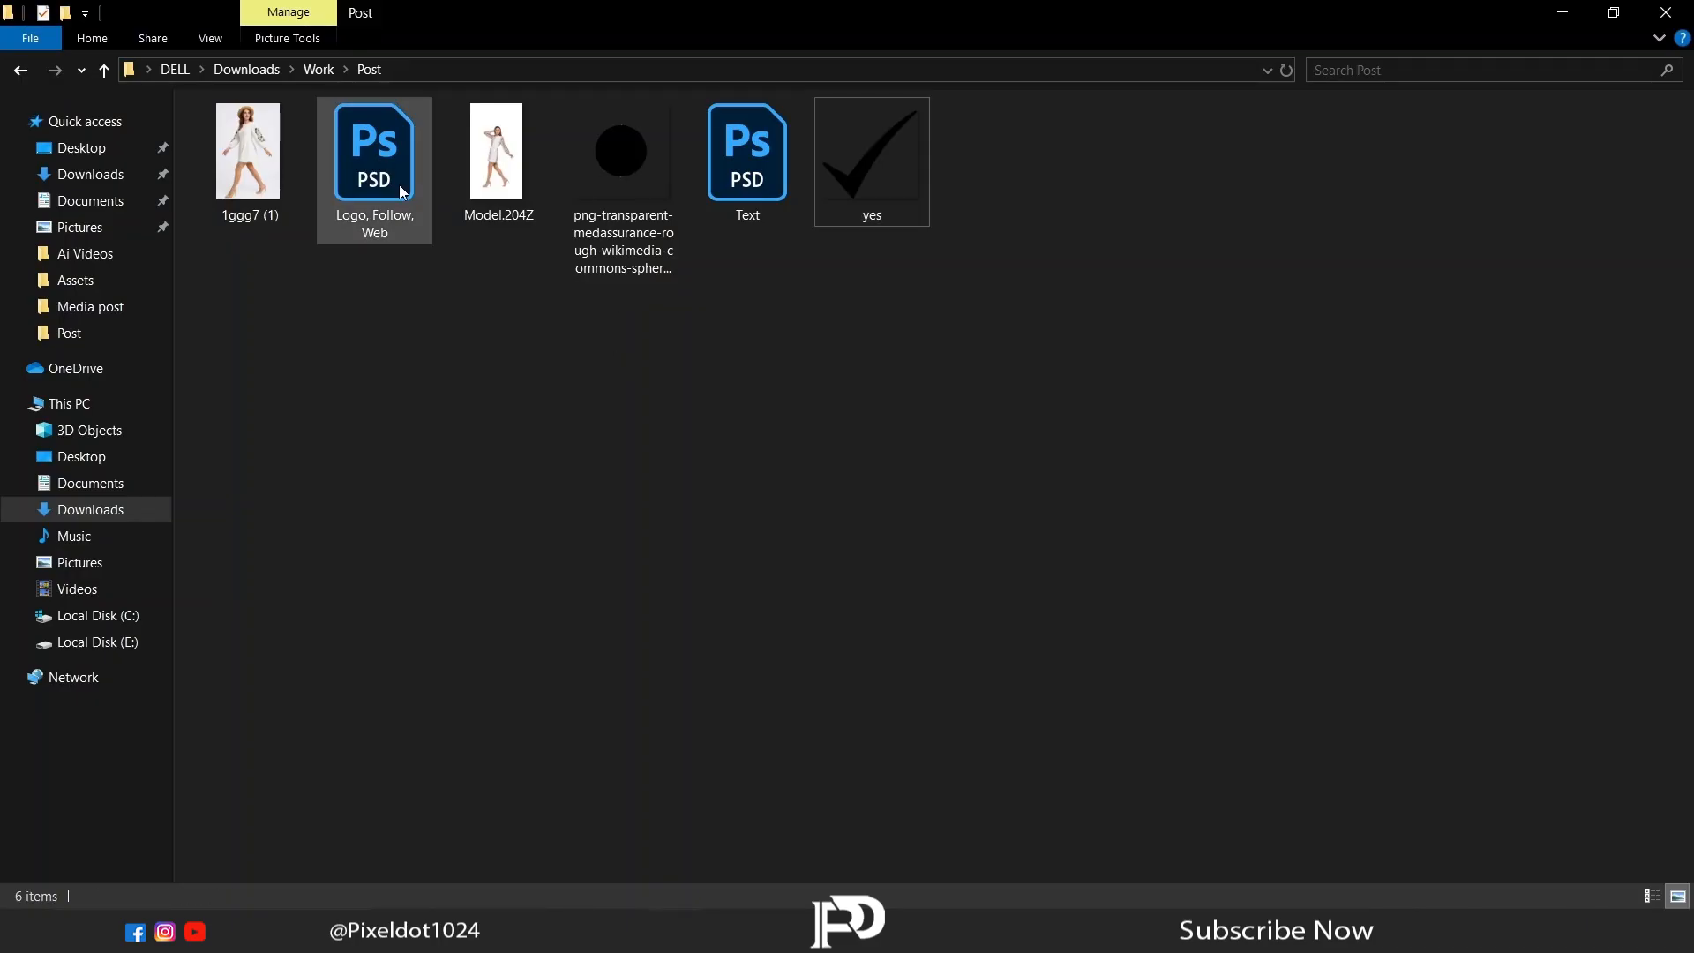
pyautogui.moveTo(399, 184); pyautogui.dragTo(737, 76)
pyautogui.click(22, 112)
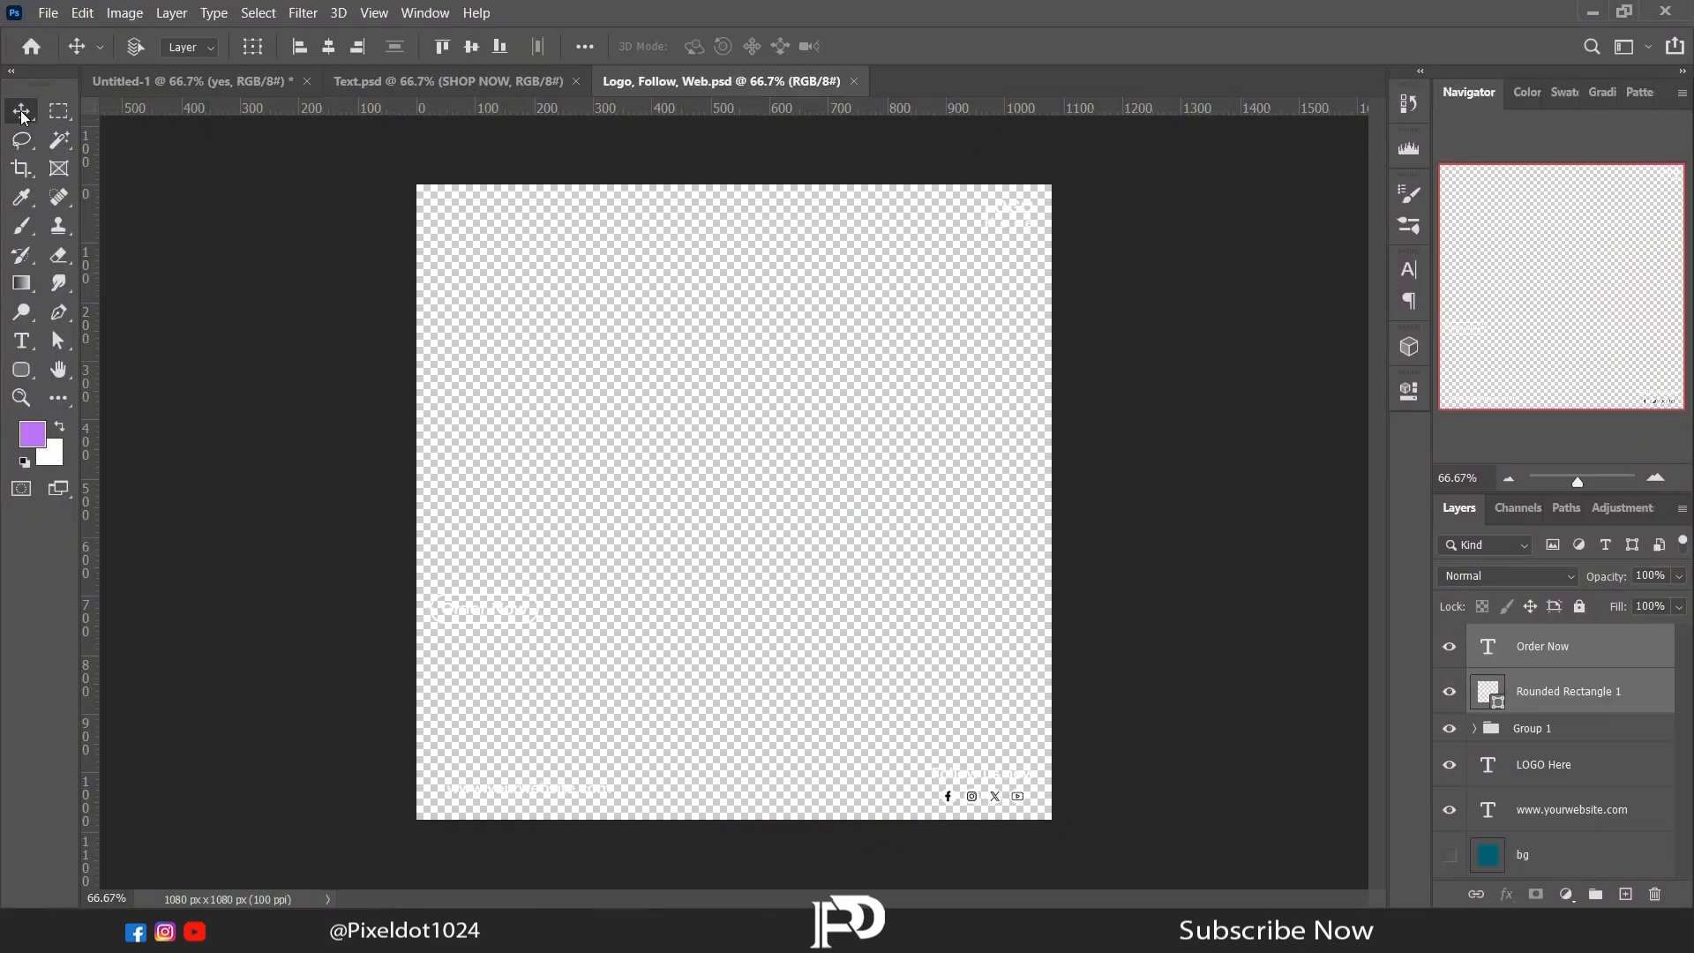
# Step: Copy the LOGO Here text and the Follow us now icon group into the poster over the purple circle
pyautogui.click(1541, 775)
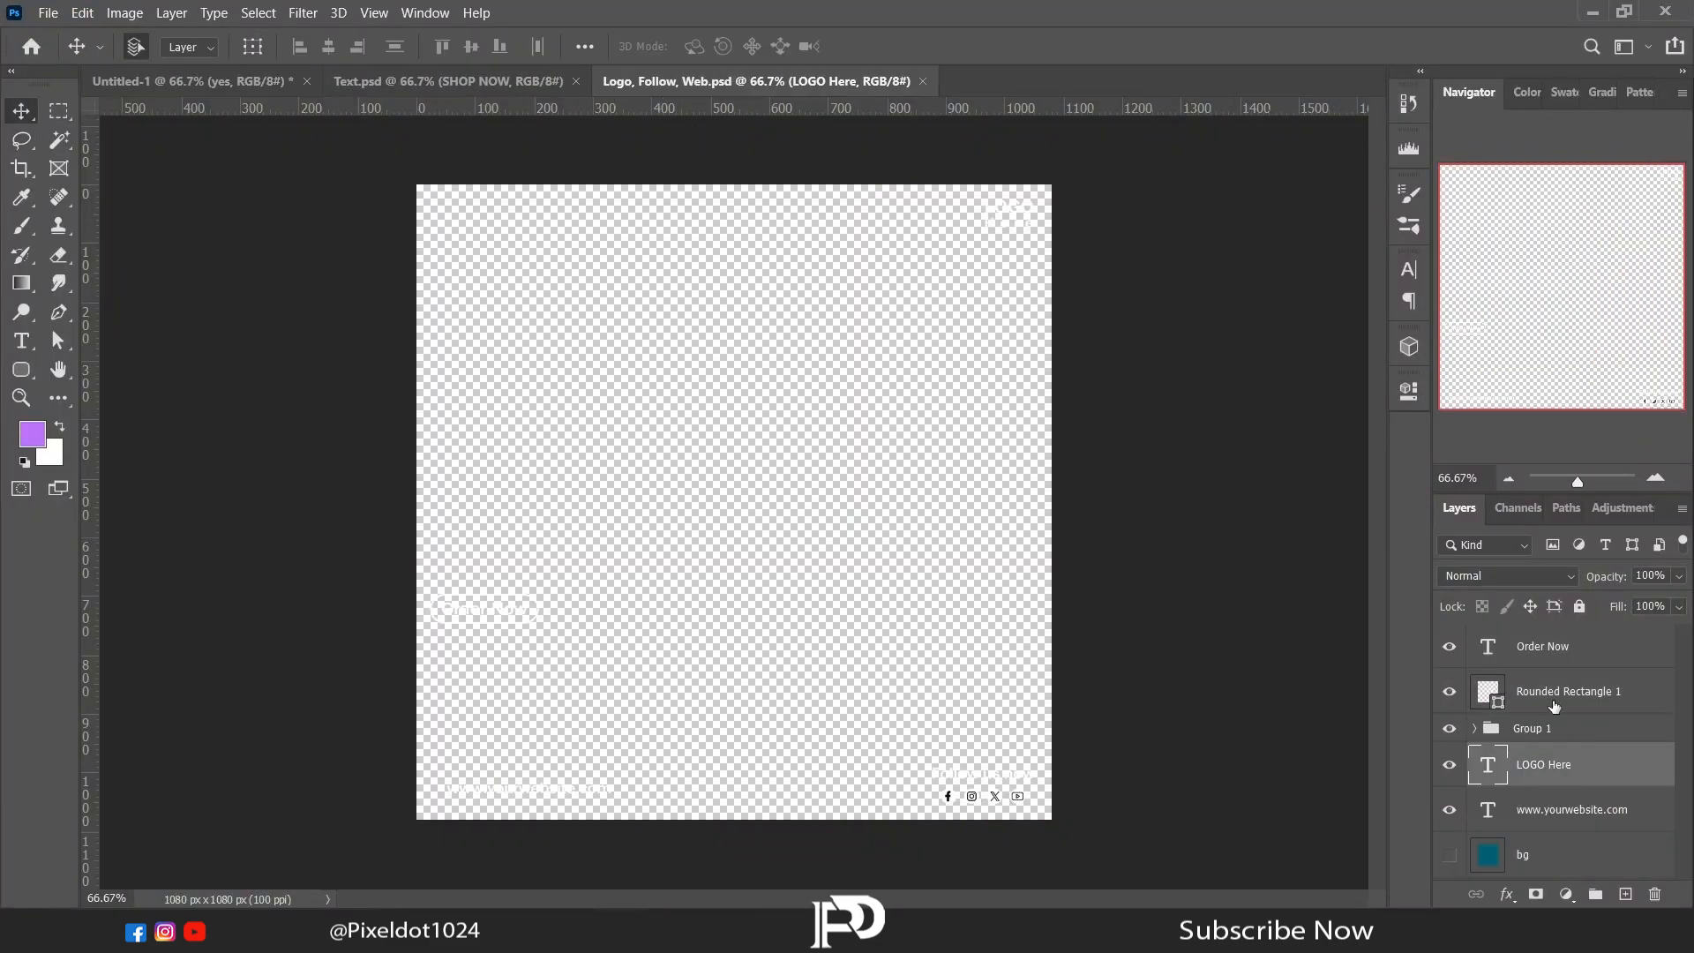
pyautogui.keyDown('shift'); pyautogui.click(1553, 732); pyautogui.keyUp('shift')
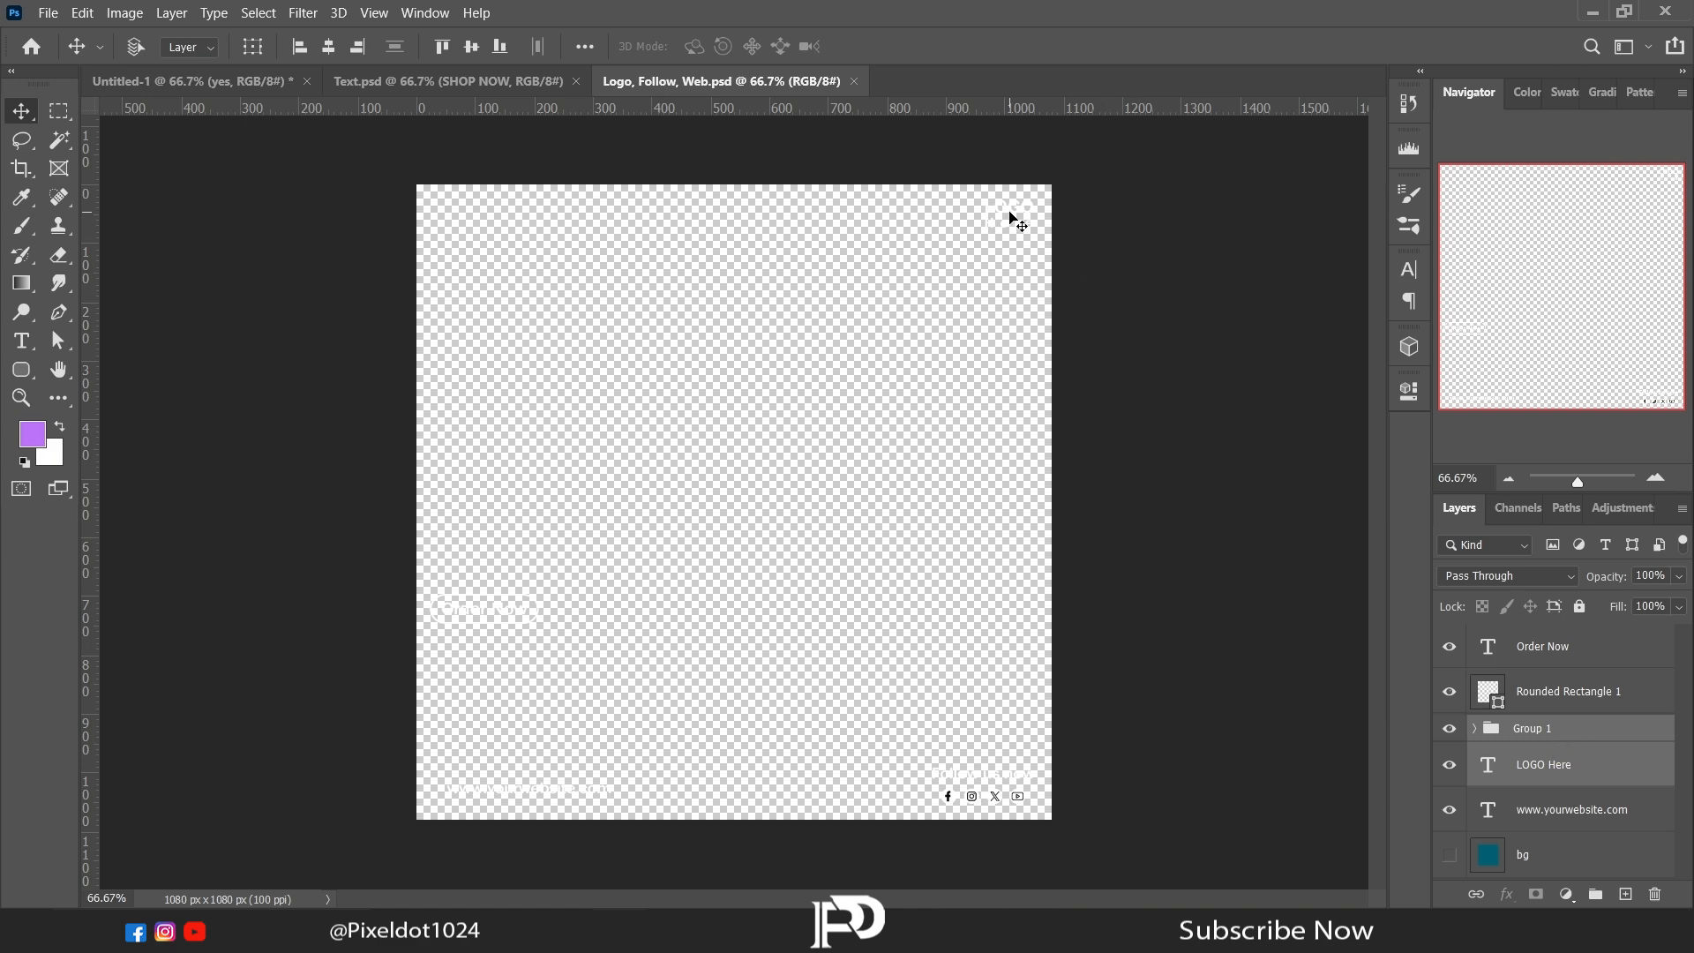
pyautogui.moveTo(1012, 221); pyautogui.dragTo(930, 514)
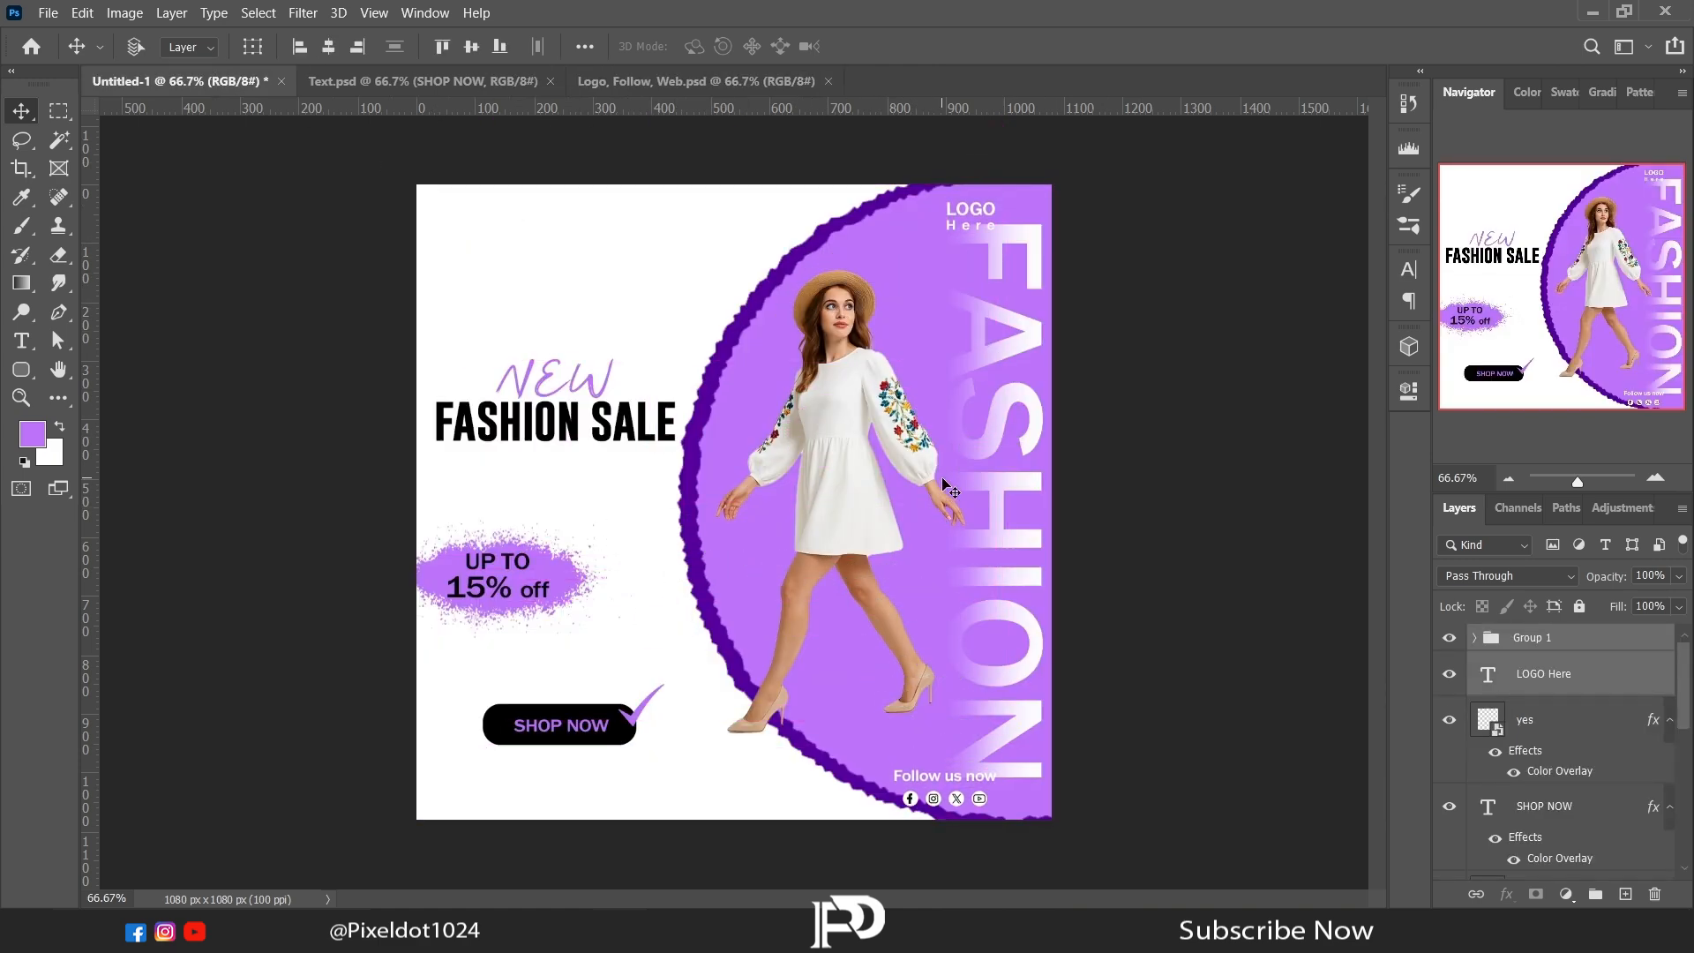
# Step: Apply a light purple Color Overlay to the LOGO Here text and move it to the canvas's upper-left corner
pyautogui.click(1670, 719)
pyautogui.click(1669, 764)
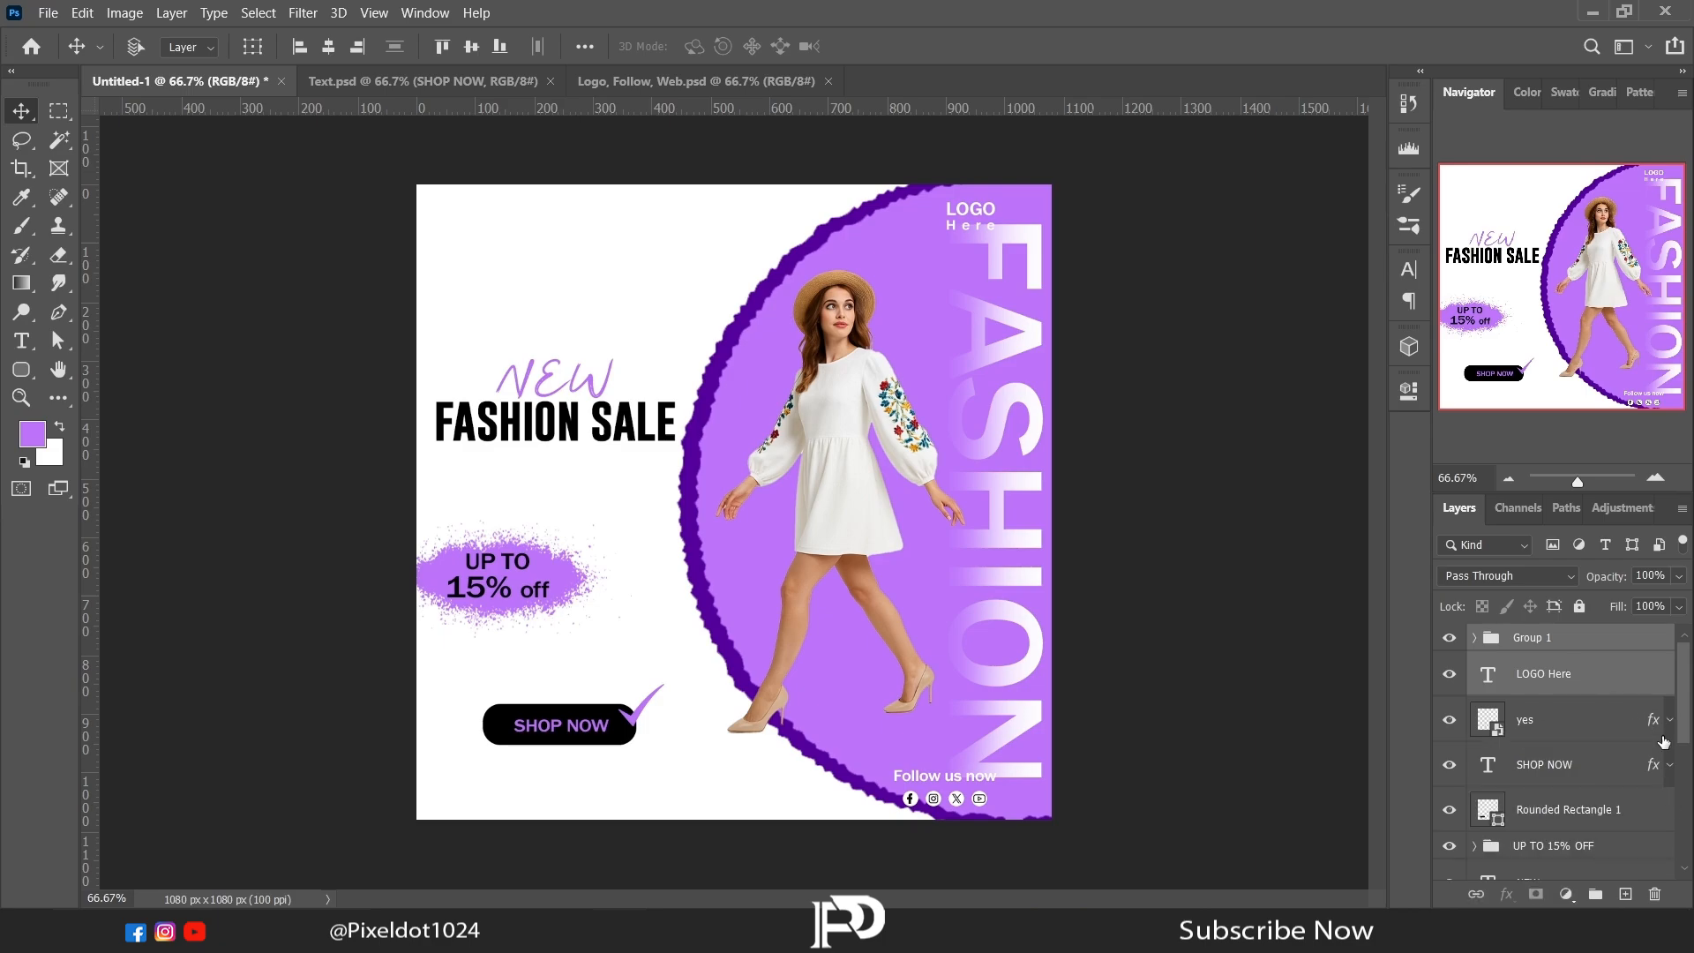
pyautogui.click(1635, 674)
pyautogui.click(1506, 894)
pyautogui.click(1523, 806)
pyautogui.click(744, 138)
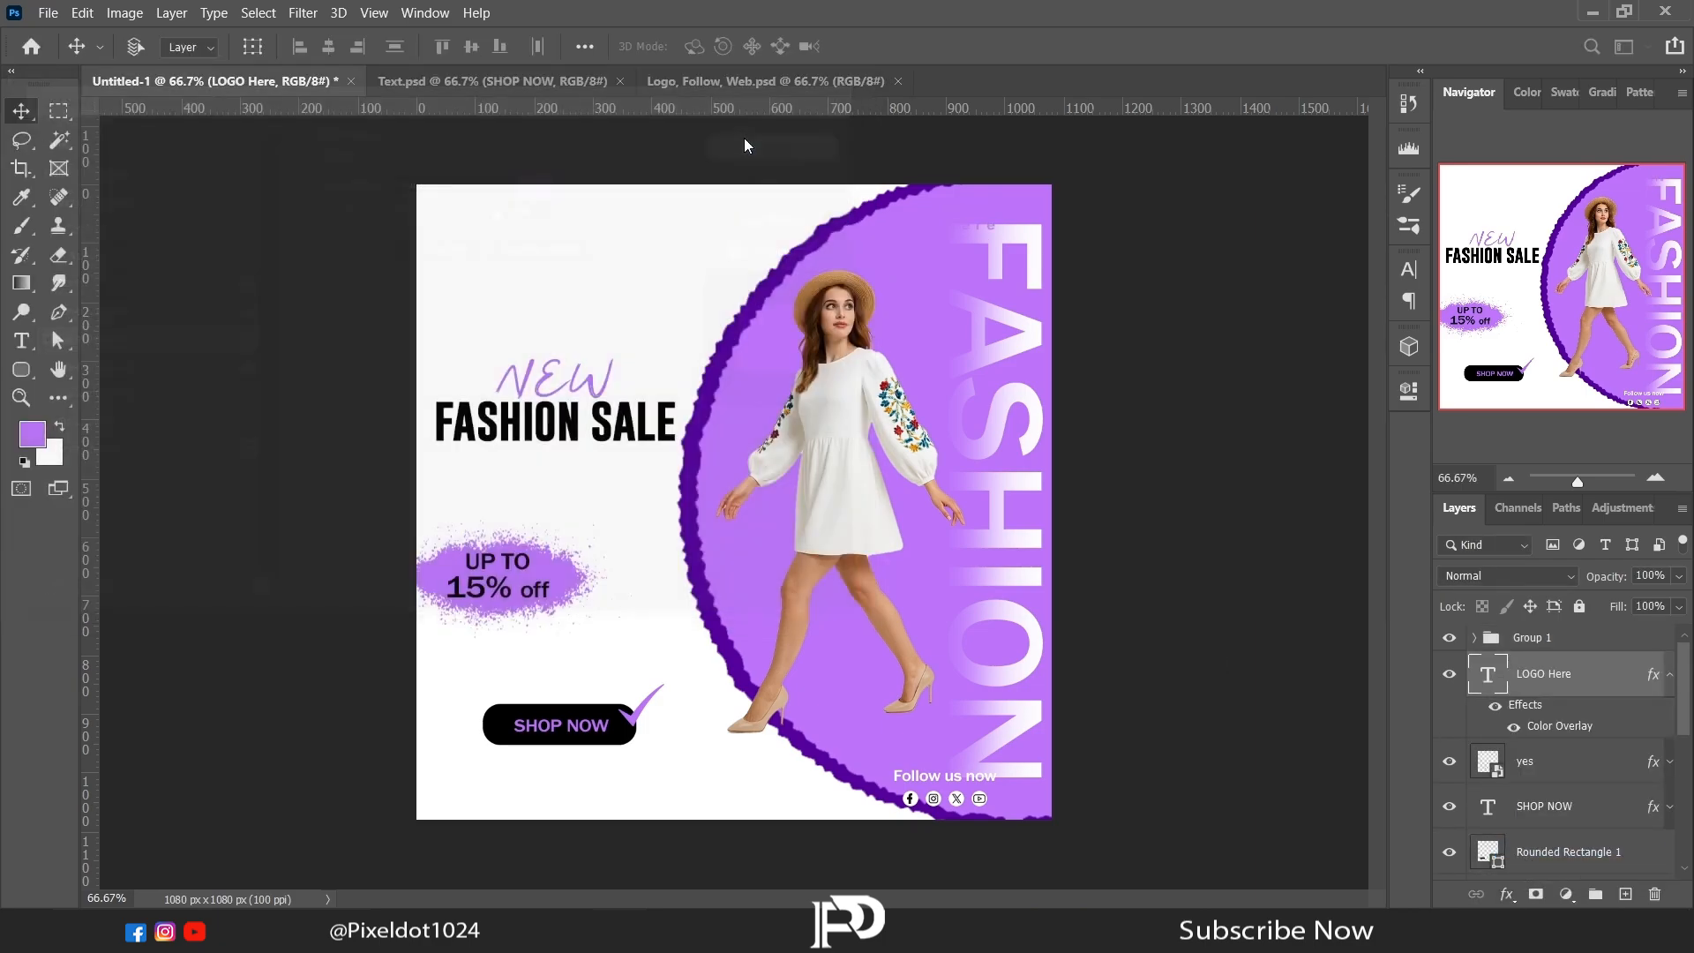
pyautogui.moveTo(903, 219); pyautogui.dragTo(473, 226)
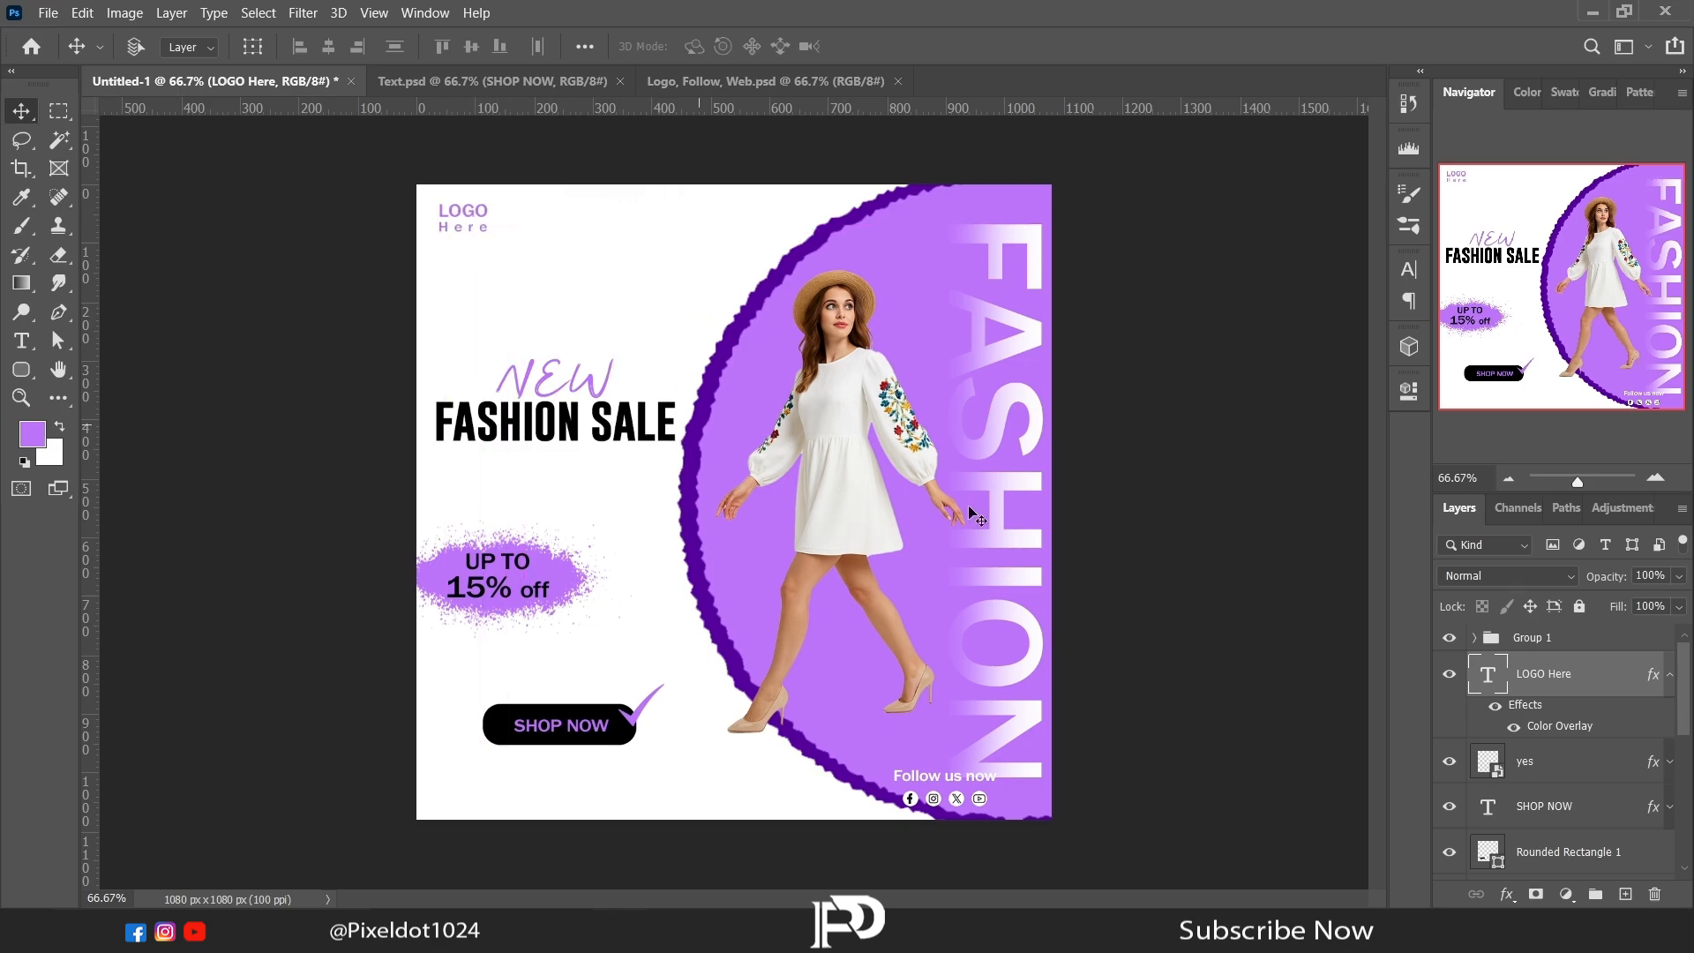
# Step: Apply a black Color Overlay to the Follow us now text inside the social icon group
pyautogui.click(1533, 640)
pyautogui.click(1474, 641)
pyautogui.scroll(-3, 1579, 719)
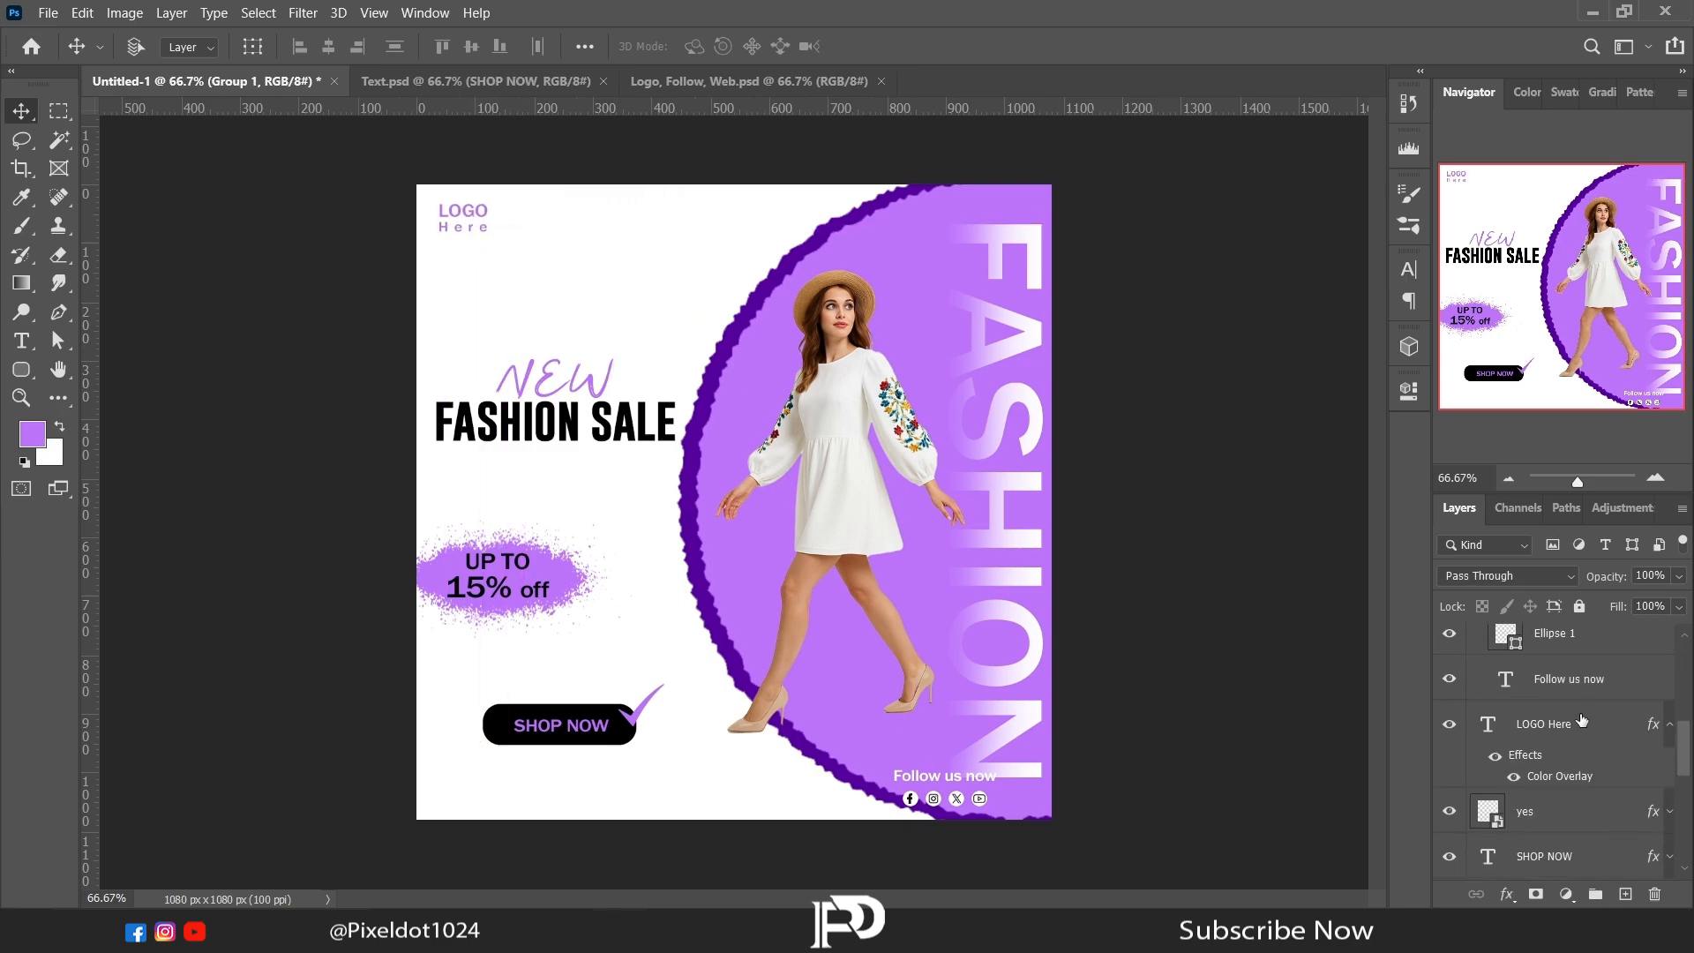
pyautogui.click(1575, 679)
pyautogui.click(1506, 895)
pyautogui.click(1556, 810)
pyautogui.click(541, 178)
pyautogui.click(1101, 765)
pyautogui.click(1599, 481)
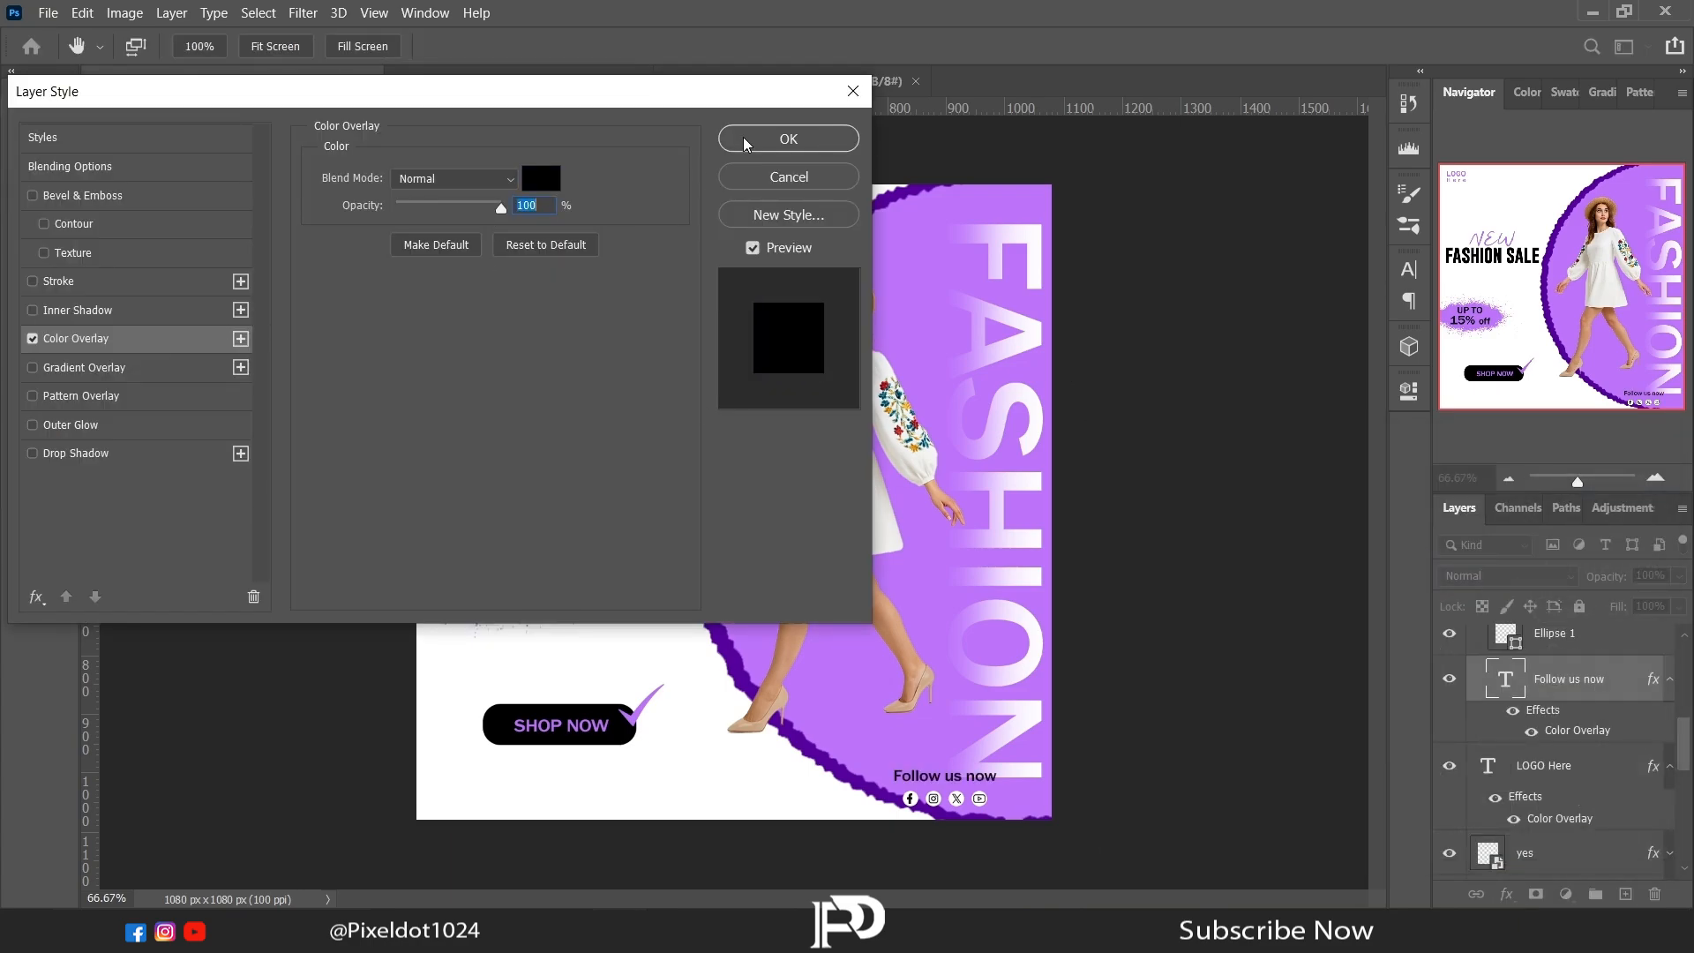
pyautogui.click(746, 141)
pyautogui.click(1669, 679)
# Step: Change the facebook icon's Color Overlay to the light purple sampled from the circle
pyautogui.scroll(3, 1652, 820)
pyautogui.scroll(4, 1652, 820)
pyautogui.doubleClick(1652, 763)
pyautogui.click(76, 339)
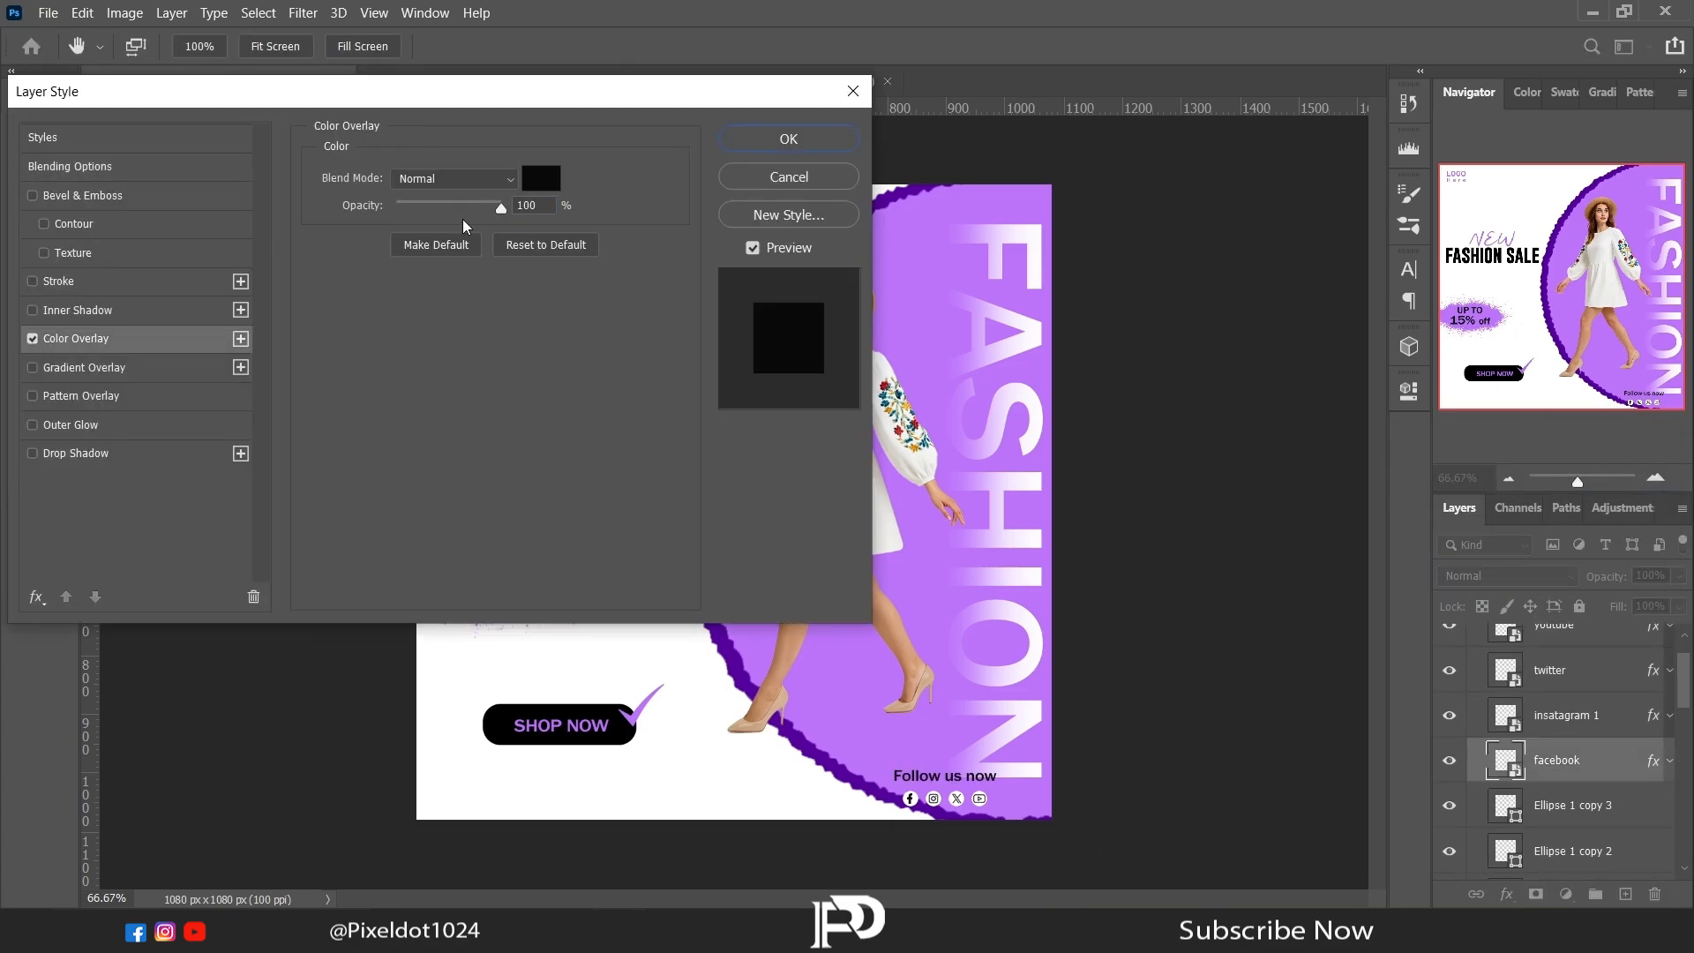
pyautogui.click(540, 179)
pyautogui.click(757, 646)
pyautogui.click(1597, 481)
pyautogui.click(754, 144)
# Step: Copy the facebook icon's layer style and paste it onto the instagram, twitter and youtube icons
pyautogui.rightClick(1653, 764)
pyautogui.click(1586, 630)
pyautogui.rightClick(1653, 716)
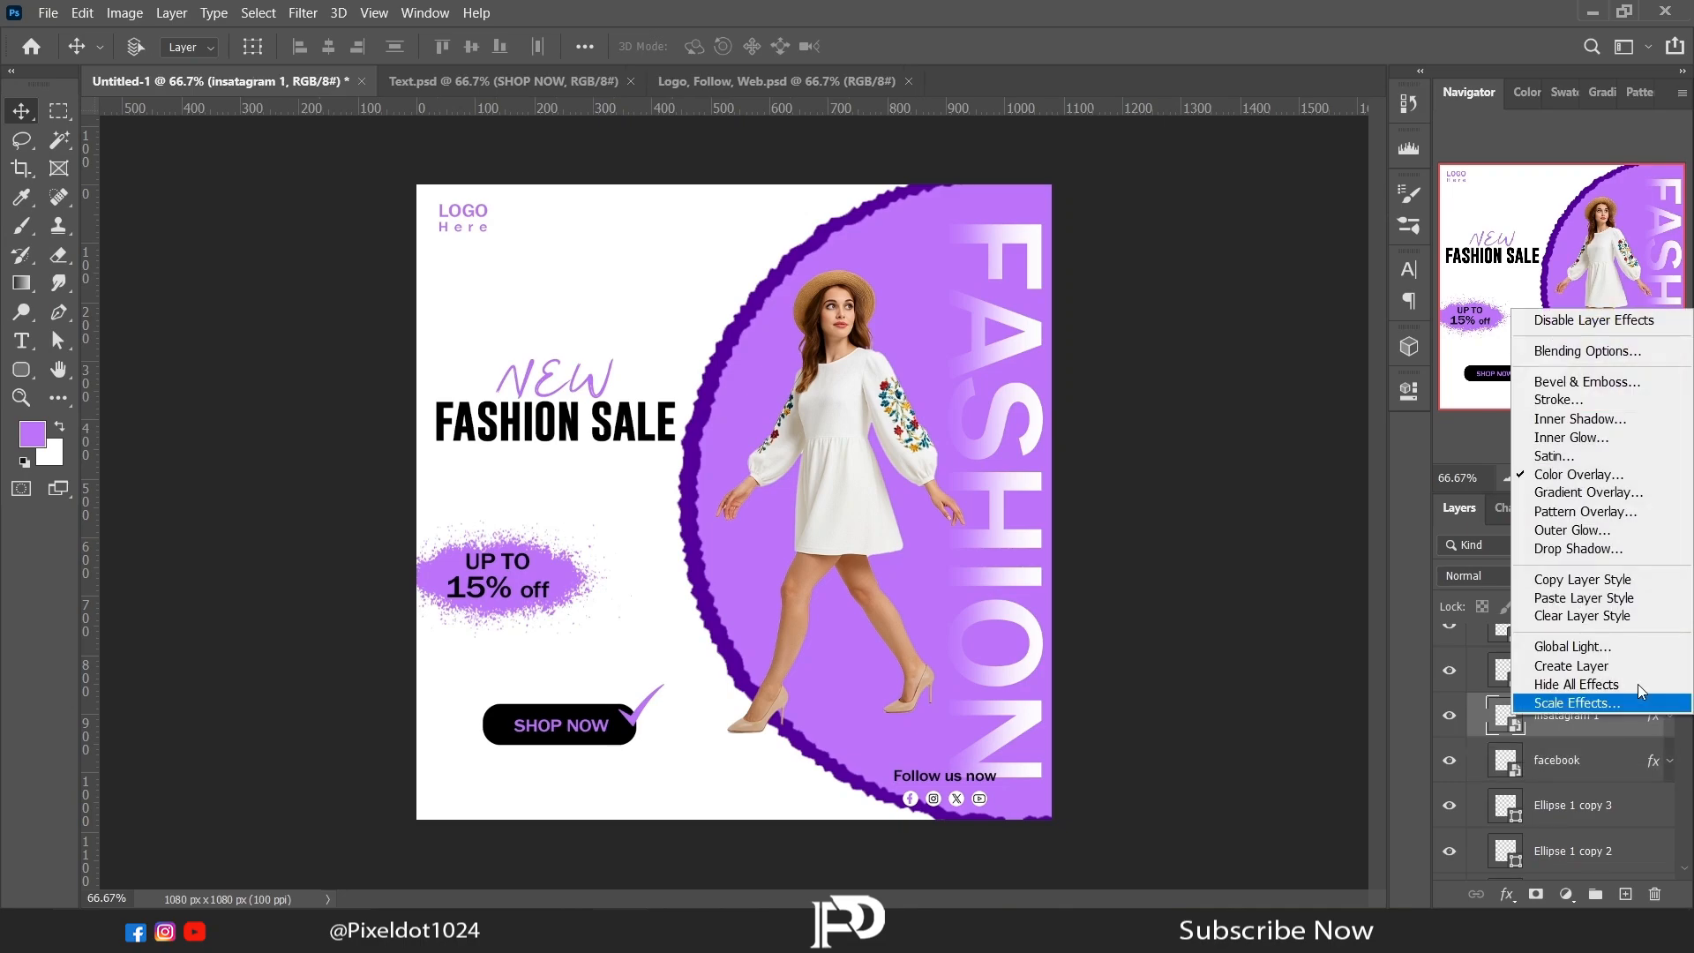
pyautogui.click(1584, 601)
pyautogui.rightClick(1653, 671)
pyautogui.click(1580, 555)
pyautogui.rightClick(1653, 629)
pyautogui.click(1583, 515)
pyautogui.moveTo(1682, 663); pyautogui.dragTo(1682, 638)
# Step: Move the Follow us now group onto the white area beneath the SHOP NOW button
pyautogui.click(1474, 638)
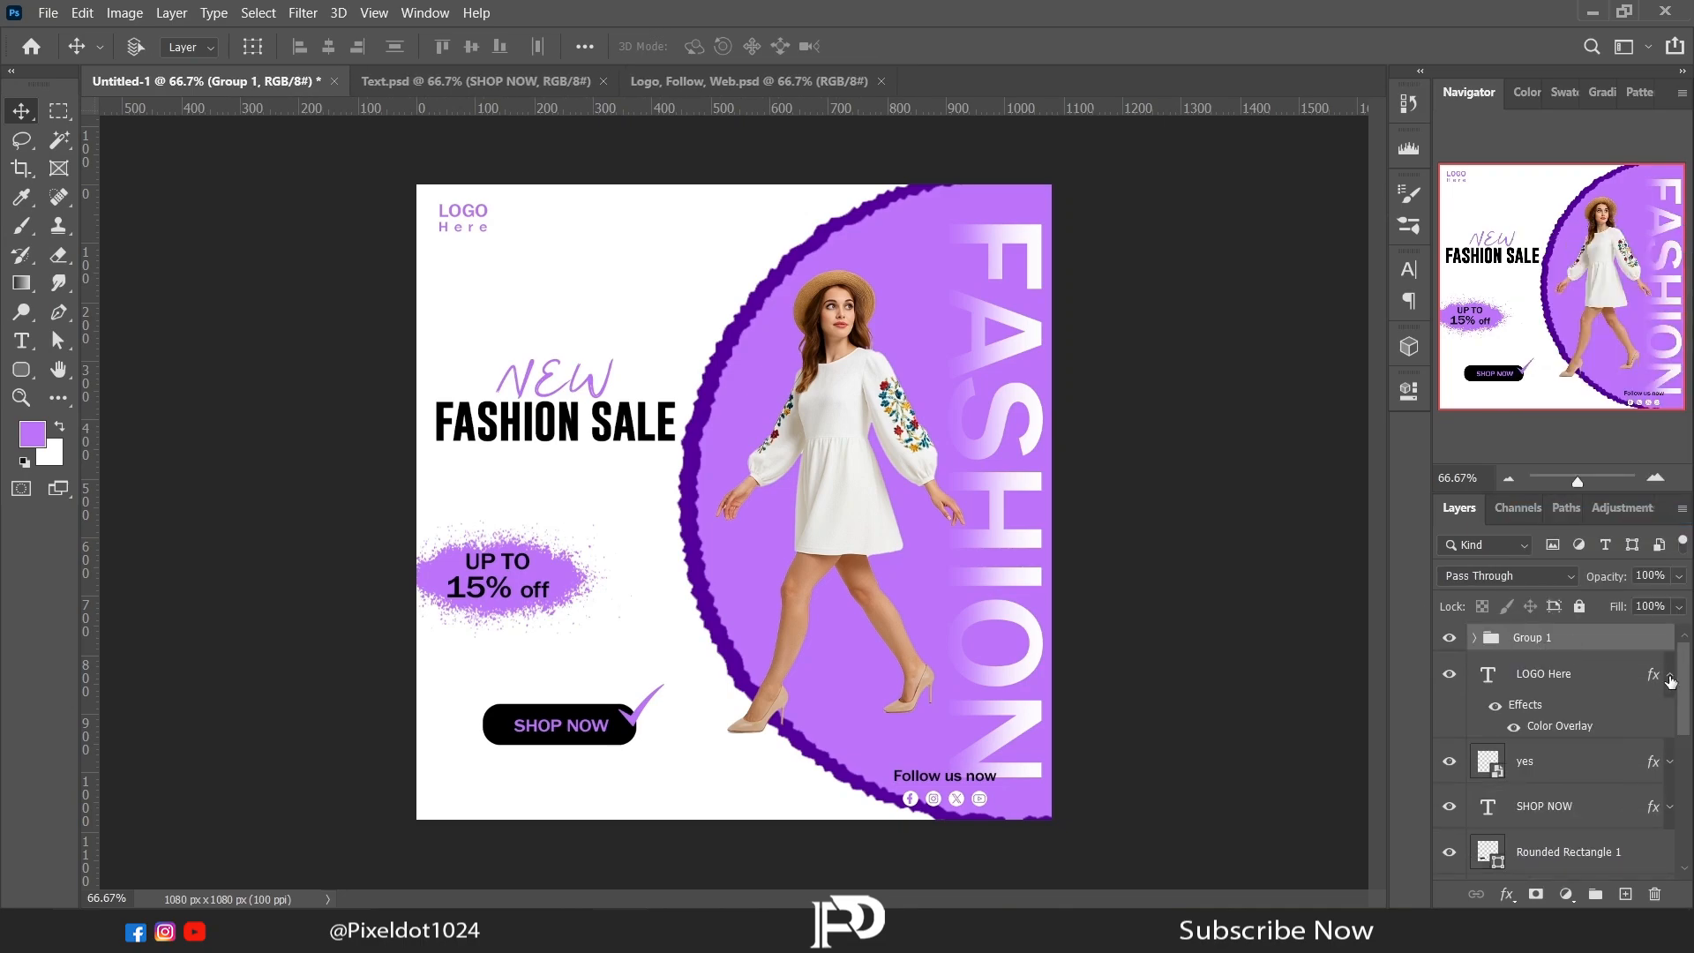
pyautogui.click(1669, 675)
pyautogui.moveTo(943, 779); pyautogui.dragTo(549, 785)
# Step: Apply a black Color Overlay to the Ellipse 1 circle behind the facebook icon
pyautogui.click(1474, 642)
pyautogui.moveTo(1683, 666); pyautogui.dragTo(1685, 714)
pyautogui.click(1562, 784)
pyautogui.click(1506, 894)
pyautogui.click(1553, 808)
pyautogui.click(541, 180)
pyautogui.click(1101, 768)
pyautogui.click(1557, 485)
pyautogui.click(787, 138)
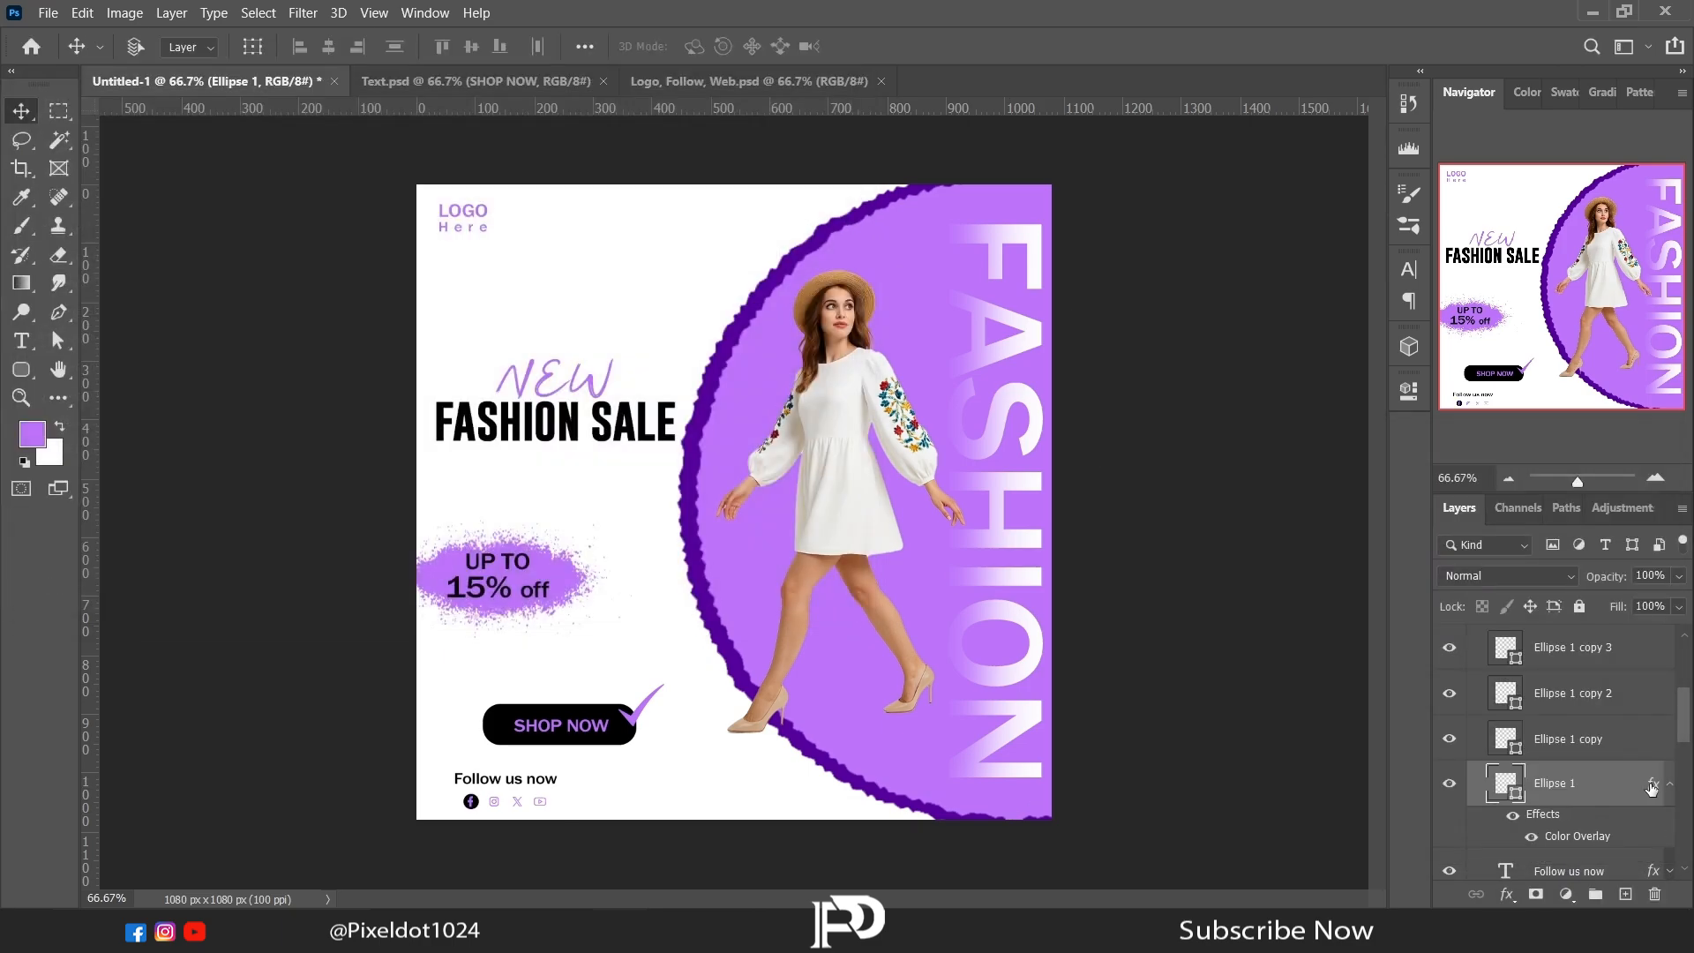
# Step: Copy the Ellipse 1 layer style onto the other three icon circles and collapse the social icon group
pyautogui.rightClick(1652, 784)
pyautogui.click(1579, 647)
pyautogui.rightClick(1646, 737)
pyautogui.click(1420, 502)
pyautogui.rightClick(1646, 692)
pyautogui.click(1410, 502)
pyautogui.scroll(5, 1552, 749)
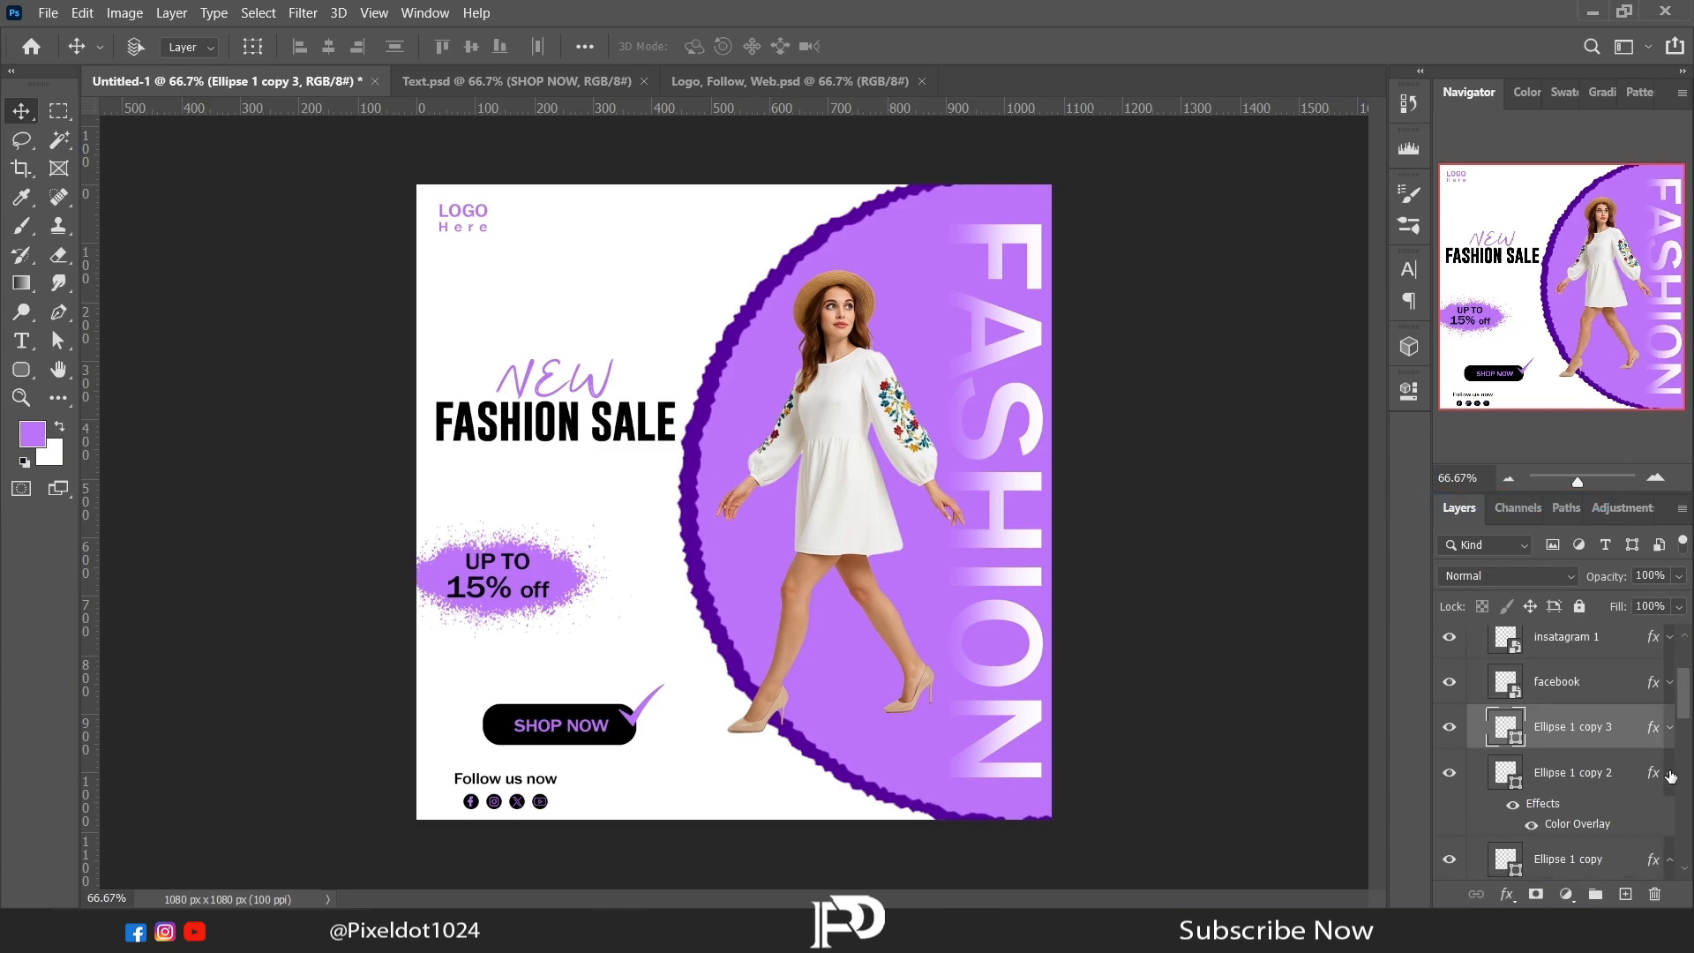
pyautogui.click(1473, 637)
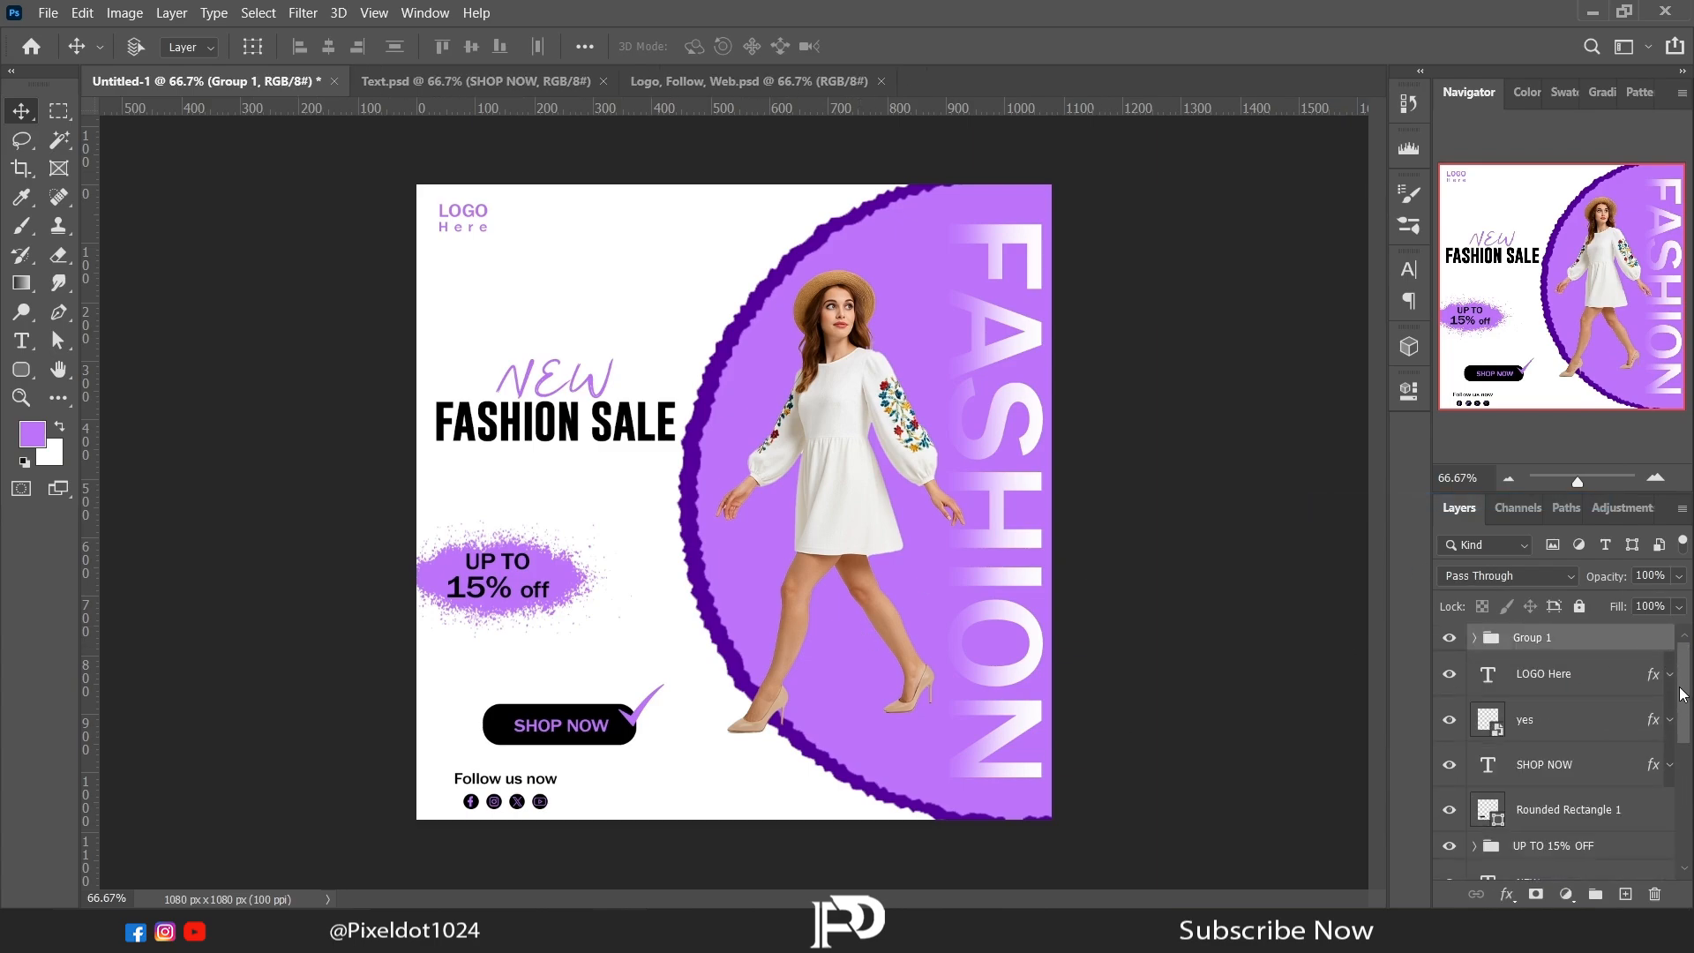
# Step: Group the check mark, SHOP NOW text and rounded rectangle as "Shop now" and move the group slightly up and to the right
pyautogui.click(1592, 719)
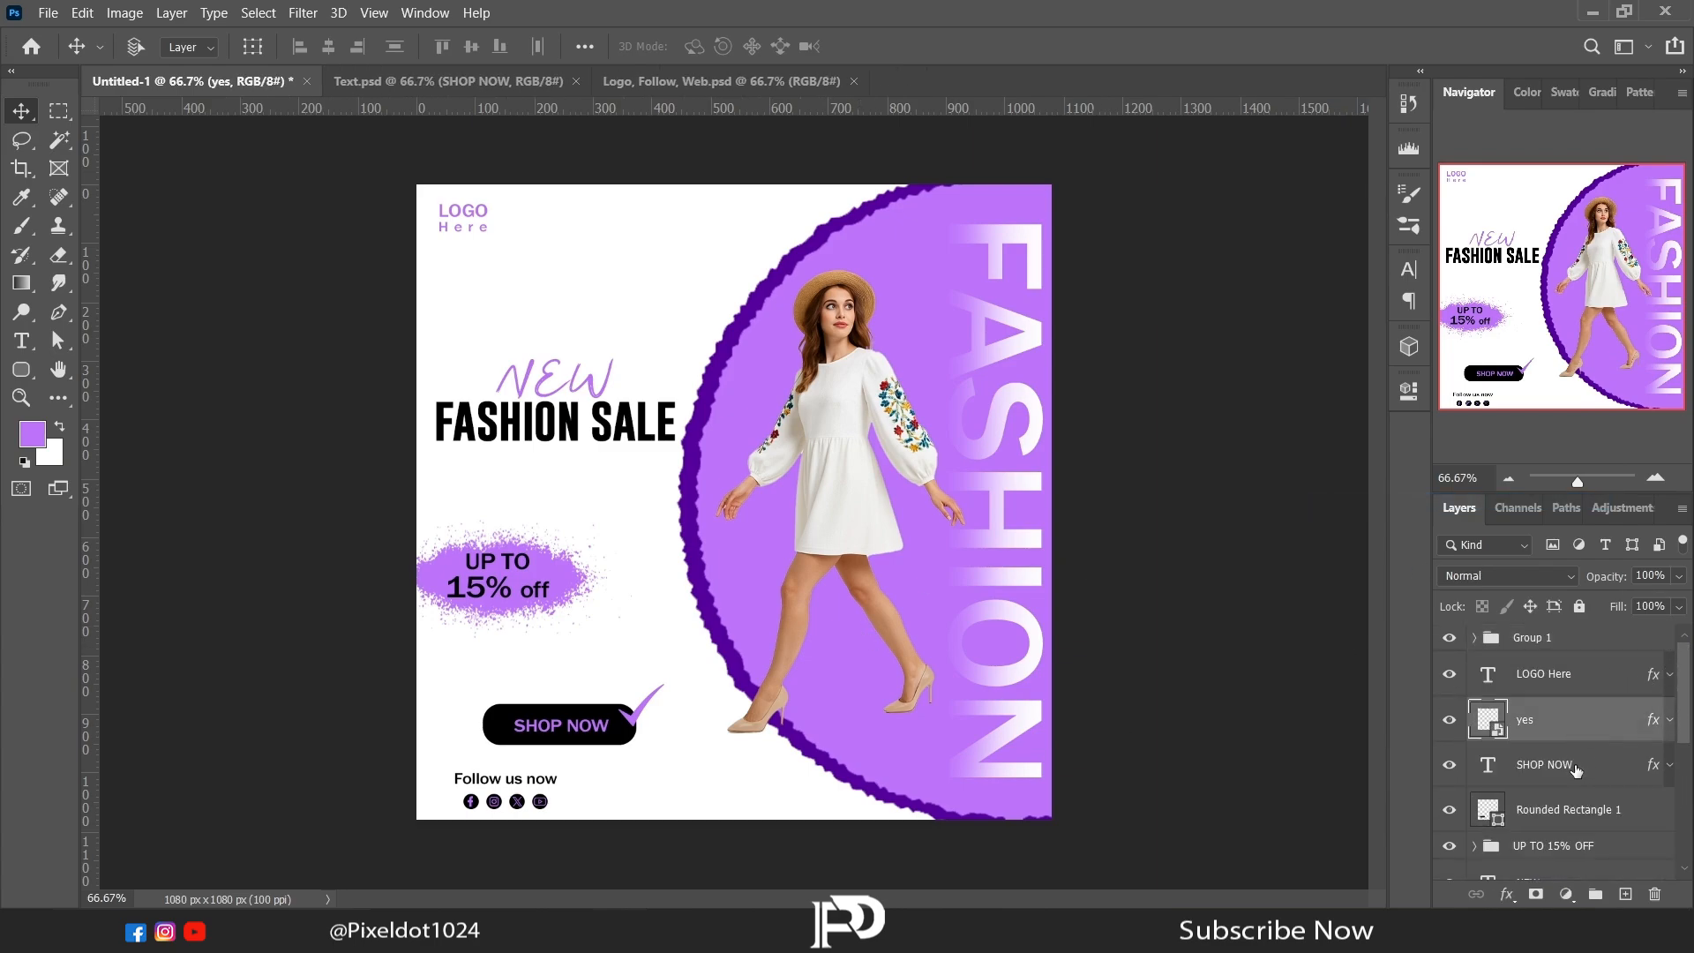
pyautogui.keyDown('shift'); pyautogui.click(1561, 809); pyautogui.keyUp('shift')
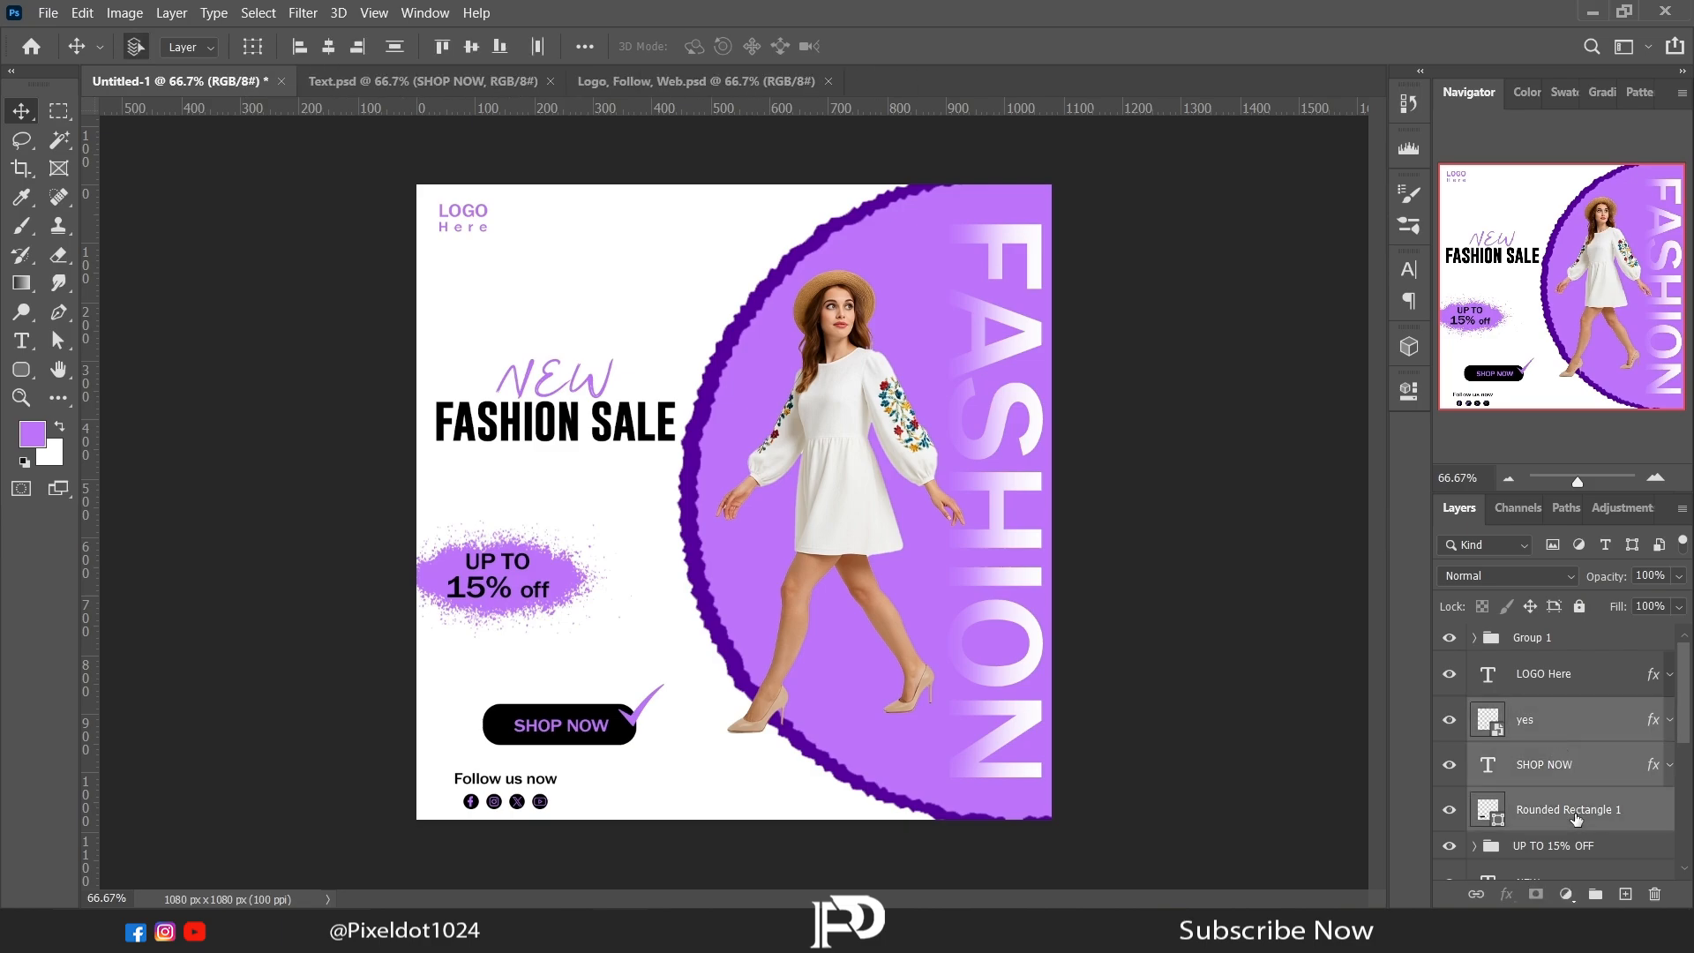
pyautogui.hotkey('ctrl', 'g')
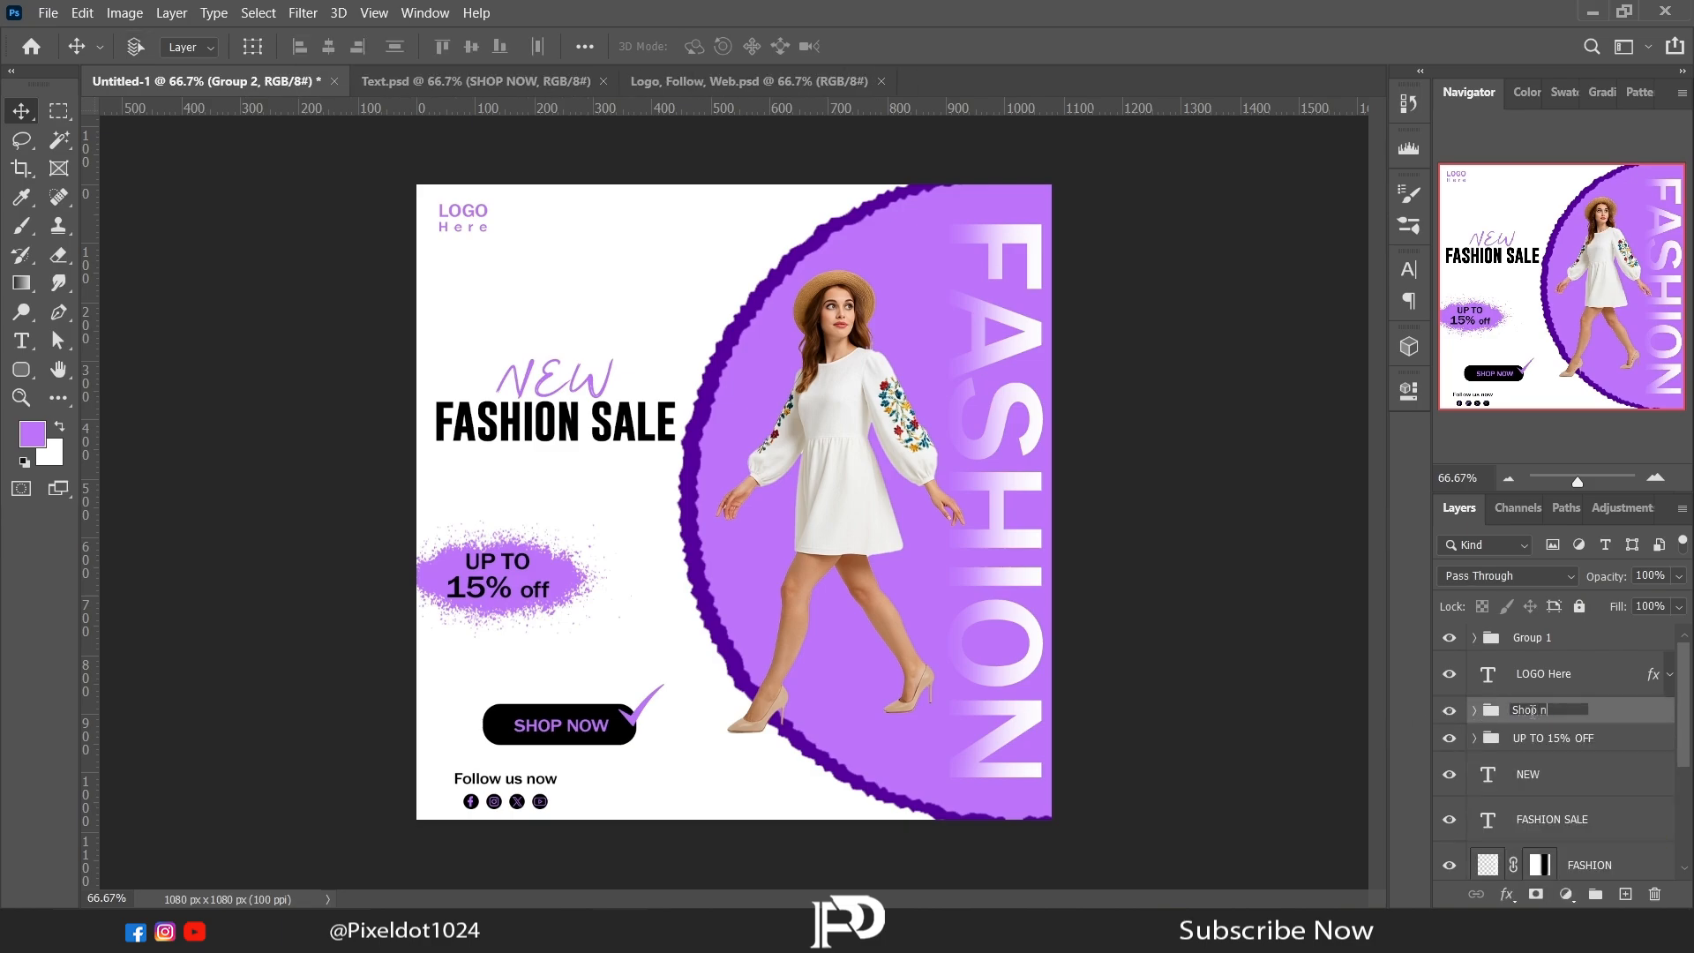
pyautogui.press('Return')
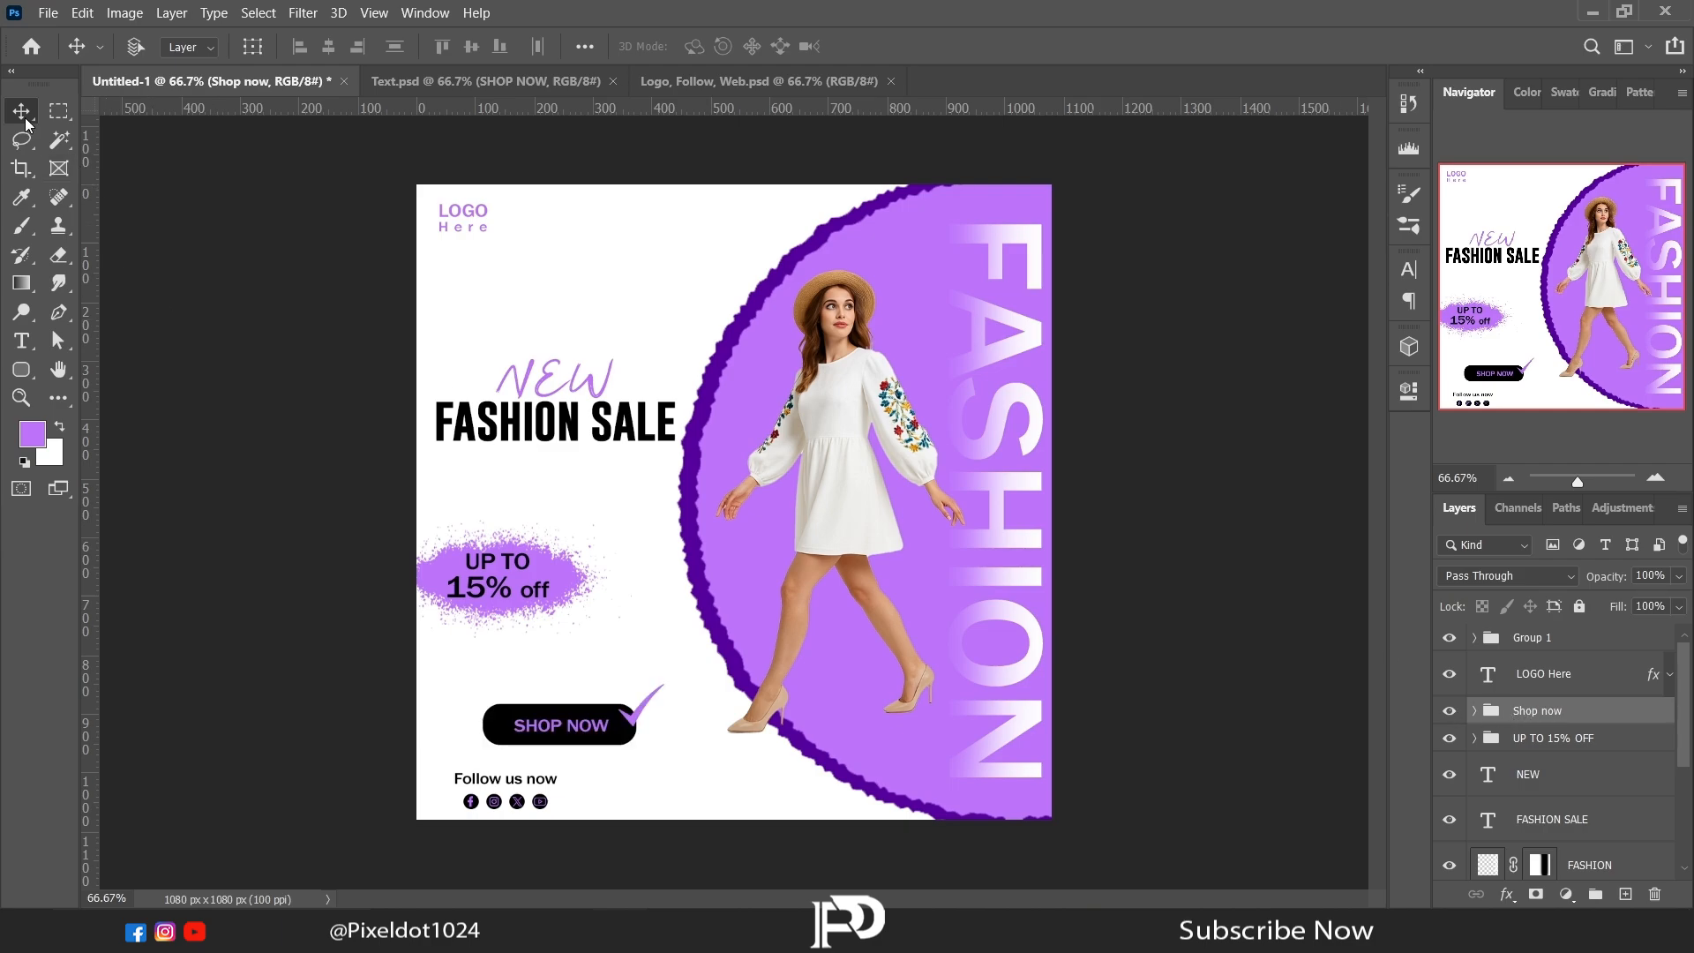
pyautogui.moveTo(618, 719); pyautogui.dragTo(637, 702)
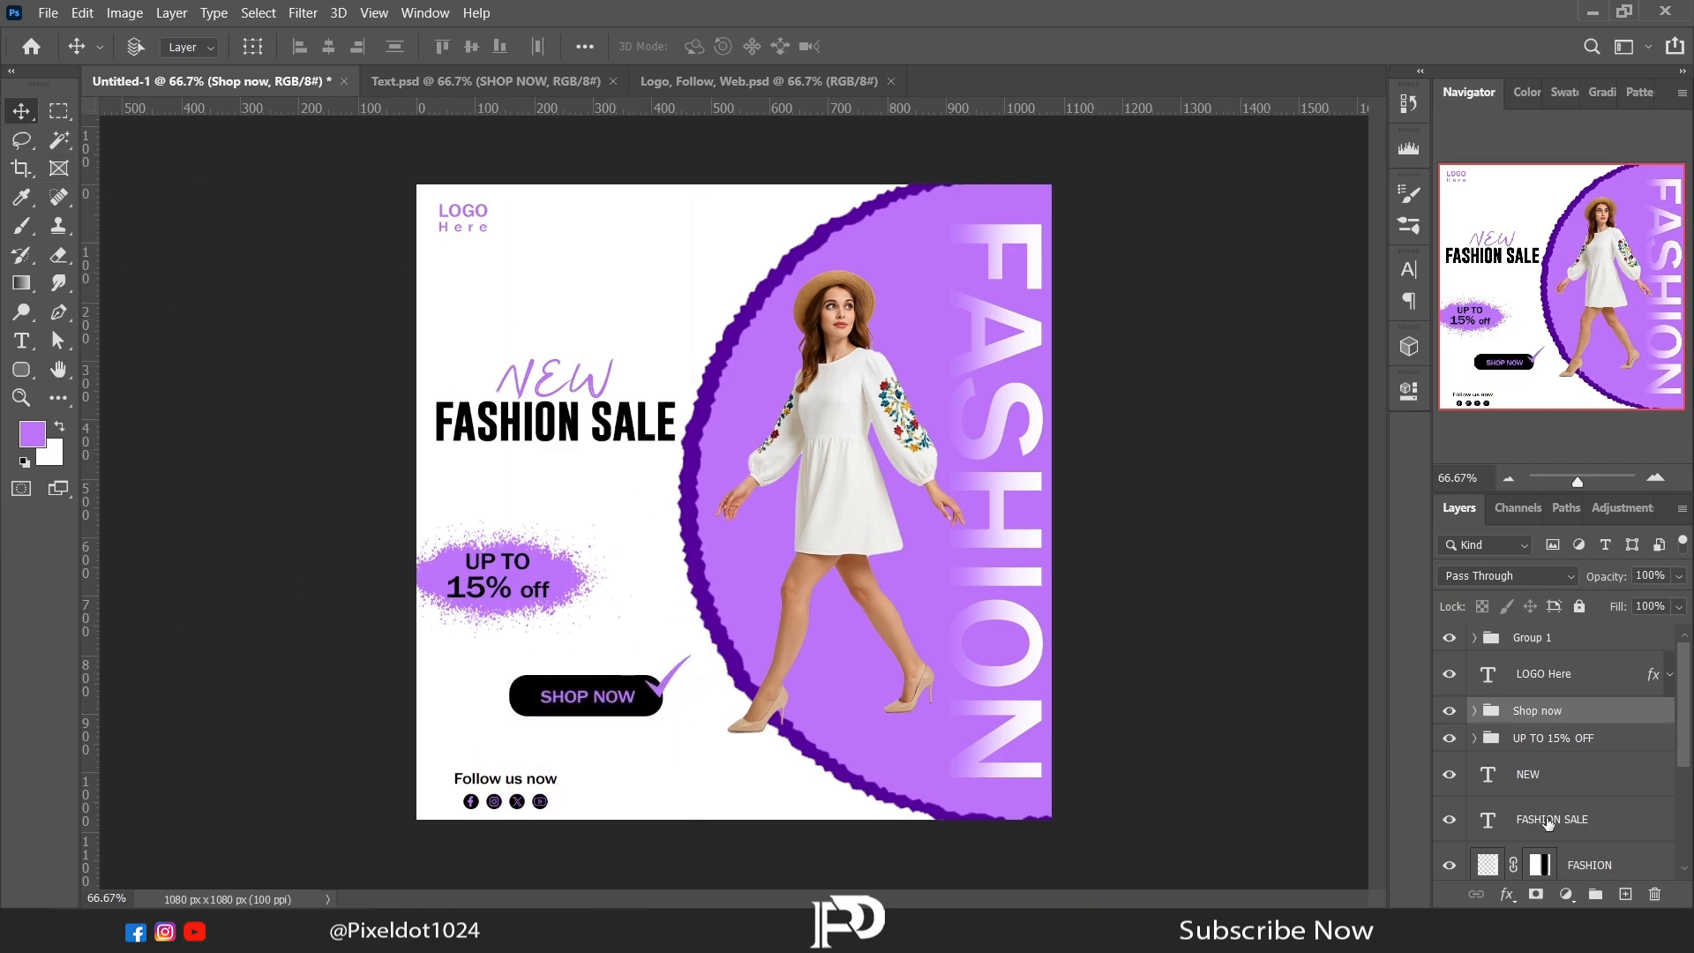
# Step: Move the NEW and FASHION SALE texts up together and group them as "Text"
pyautogui.scroll(-1, 1687, 767)
pyautogui.scroll(-1, 1686, 767)
pyautogui.click(1552, 725)
pyautogui.keyDown('shift'); pyautogui.click(1552, 770); pyautogui.keyUp('shift')
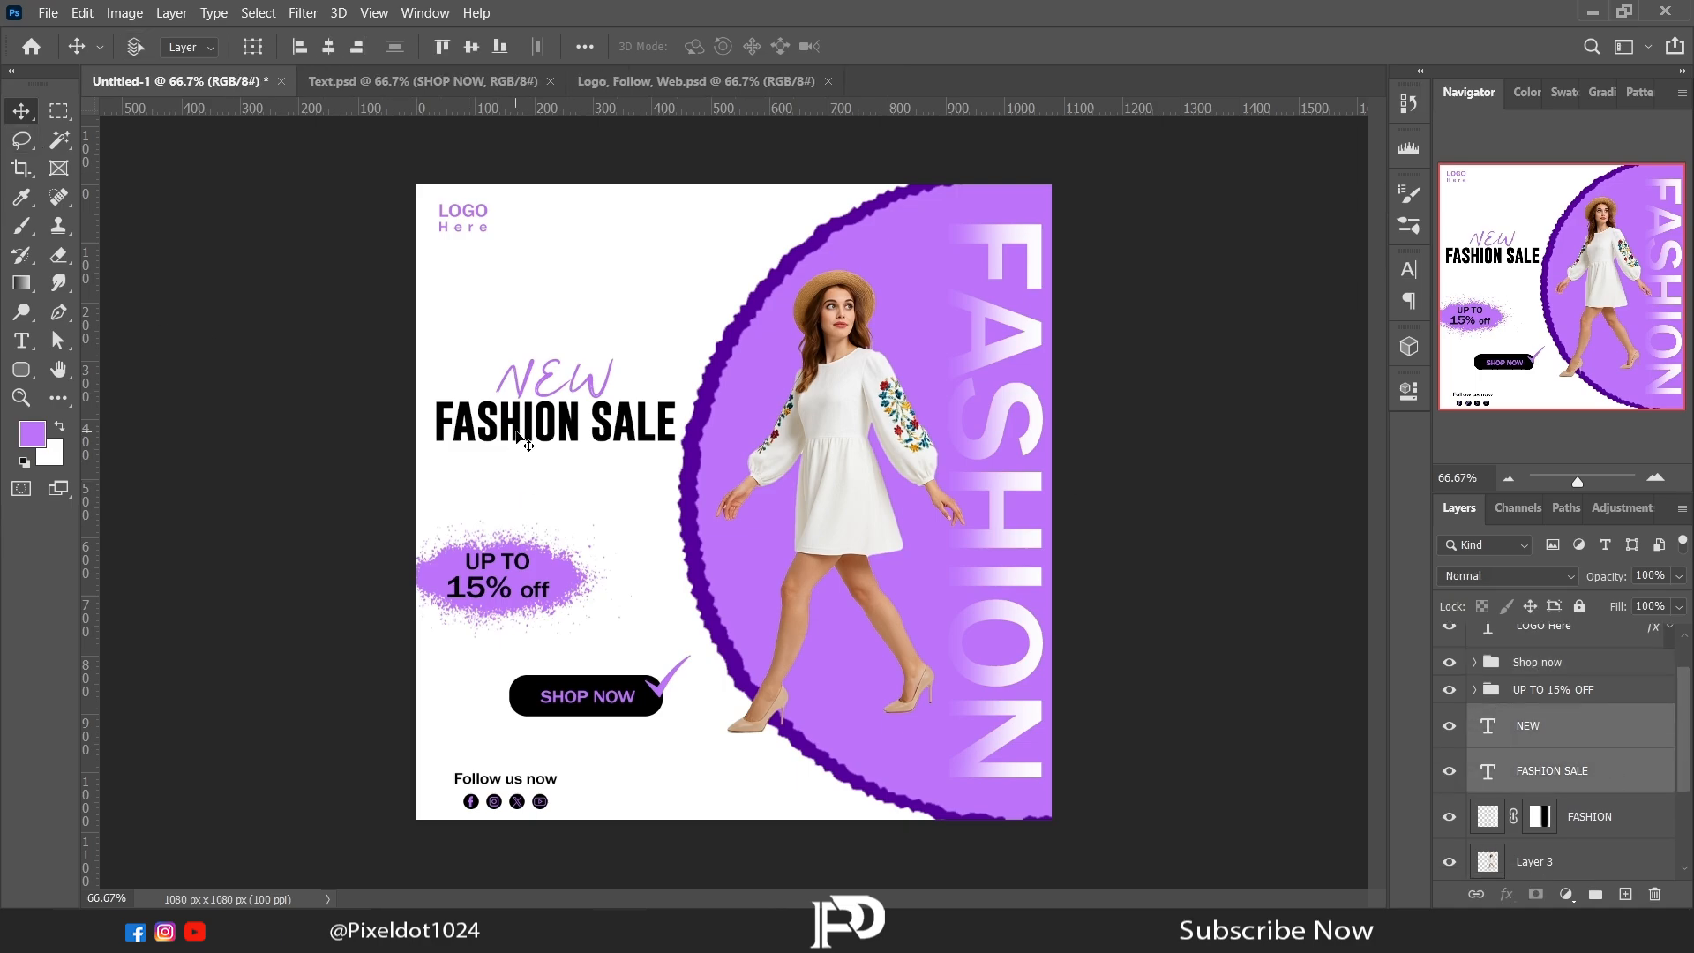
pyautogui.moveTo(520, 437); pyautogui.dragTo(520, 401)
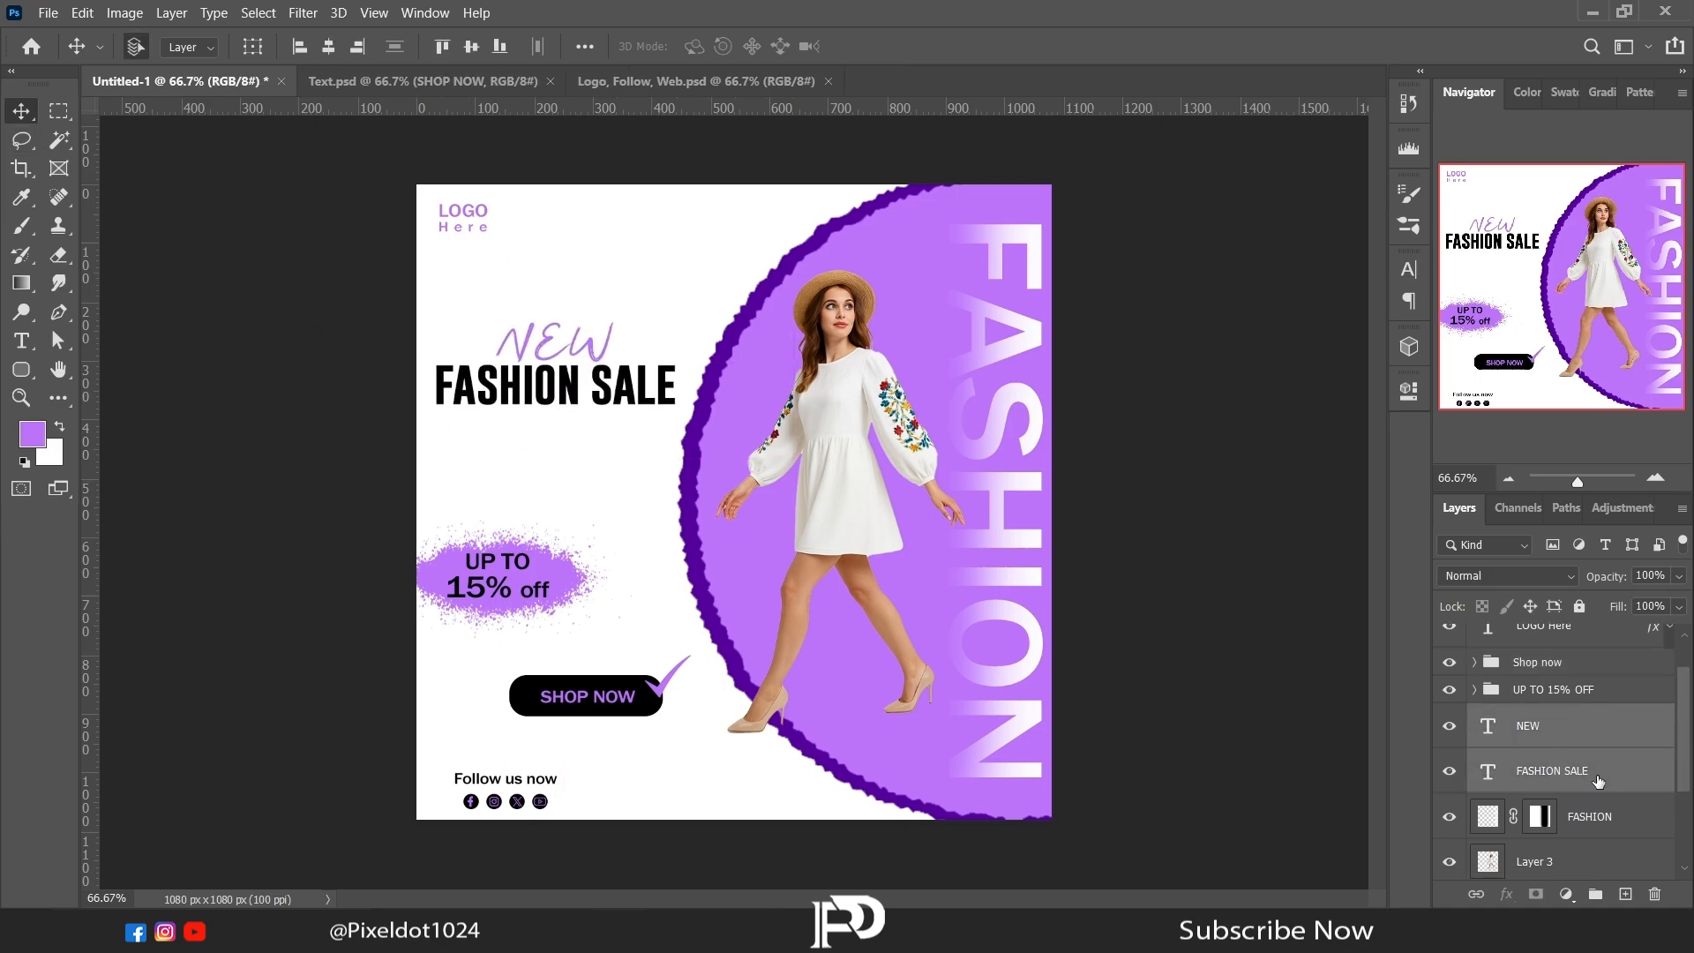
pyautogui.hotkey('ctrl', 'g')
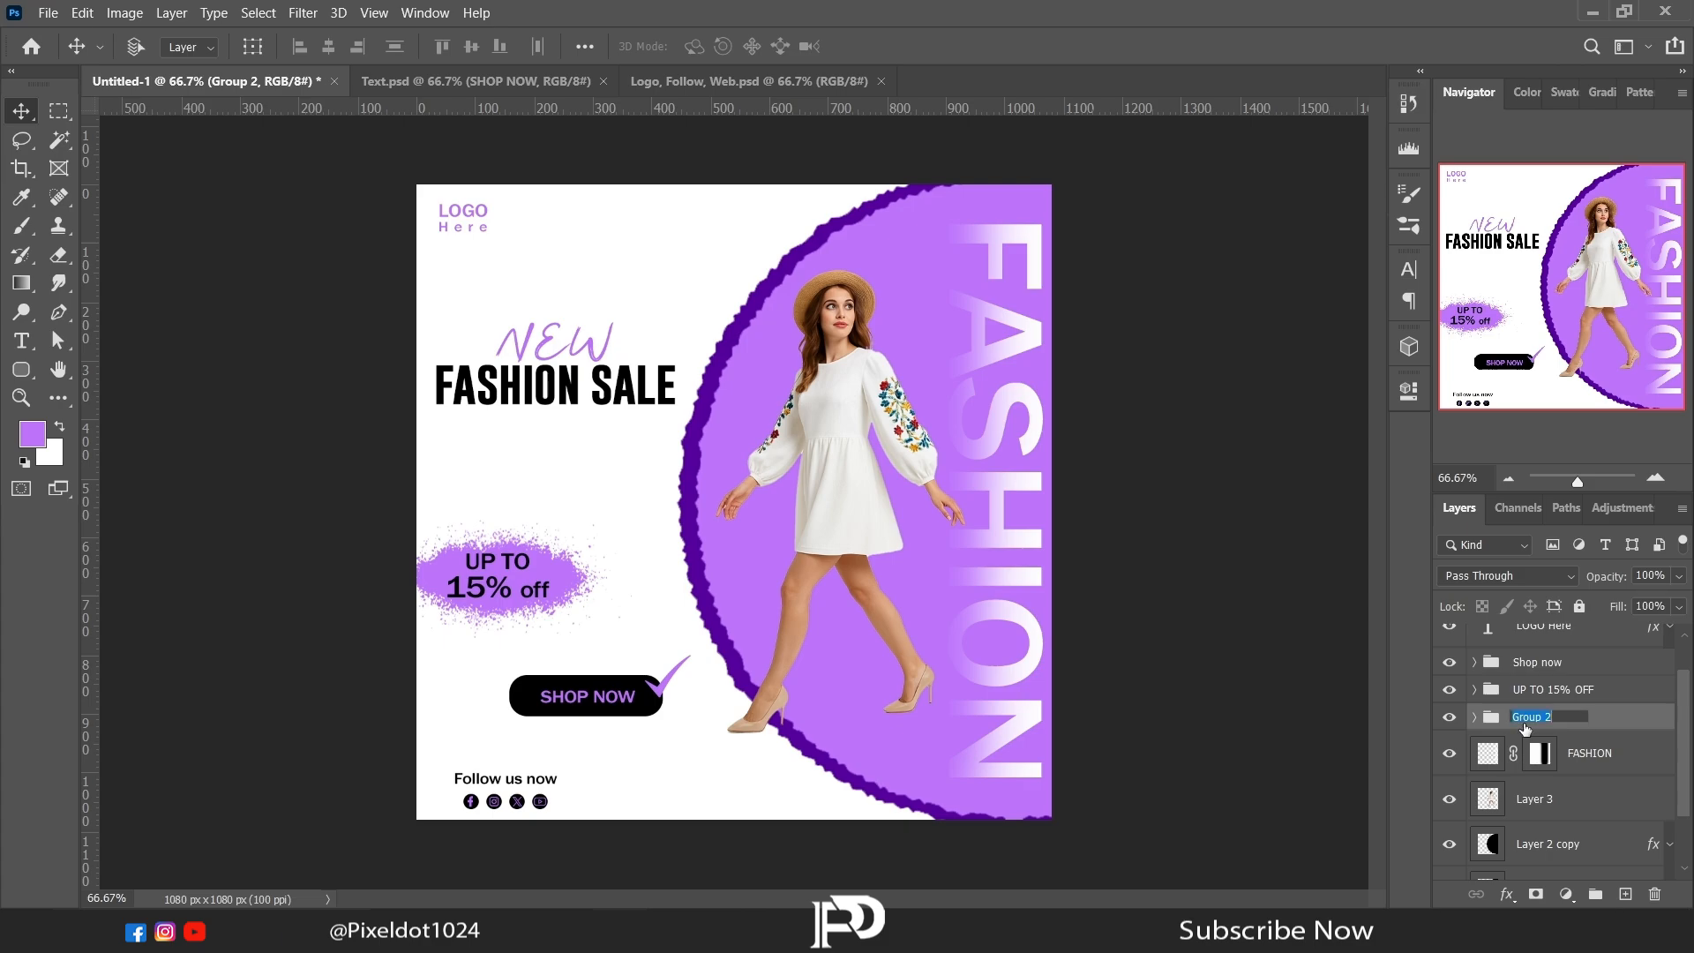
# Step: Move the UP TO 15% OFF badge group up and nudge the Shop now group slightly upward
pyautogui.click(1536, 696)
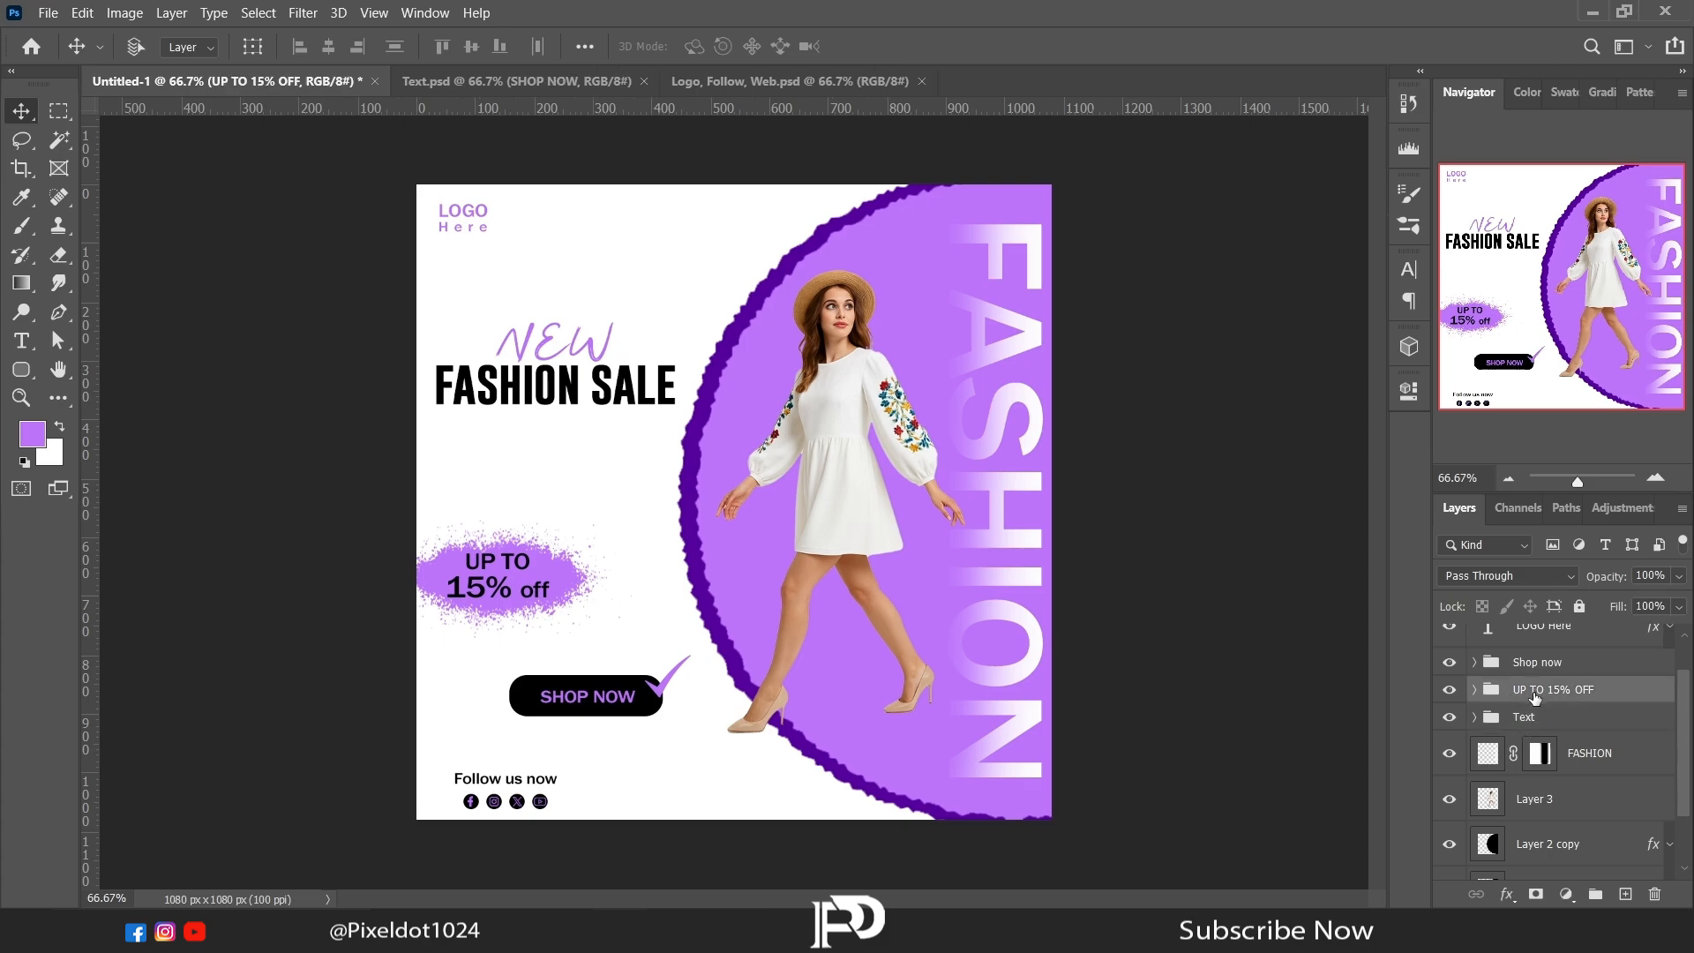
pyautogui.moveTo(527, 593); pyautogui.dragTo(526, 553)
pyautogui.click(1519, 636)
pyautogui.moveTo(599, 708); pyautogui.dragTo(581, 693)
pyautogui.hotkey('ctrl', 'z')
pyautogui.click(1524, 686)
# Step: Copy the "hurry up limited time offer" text from Text.psd into the poster above the NEW heading
pyautogui.click(485, 80)
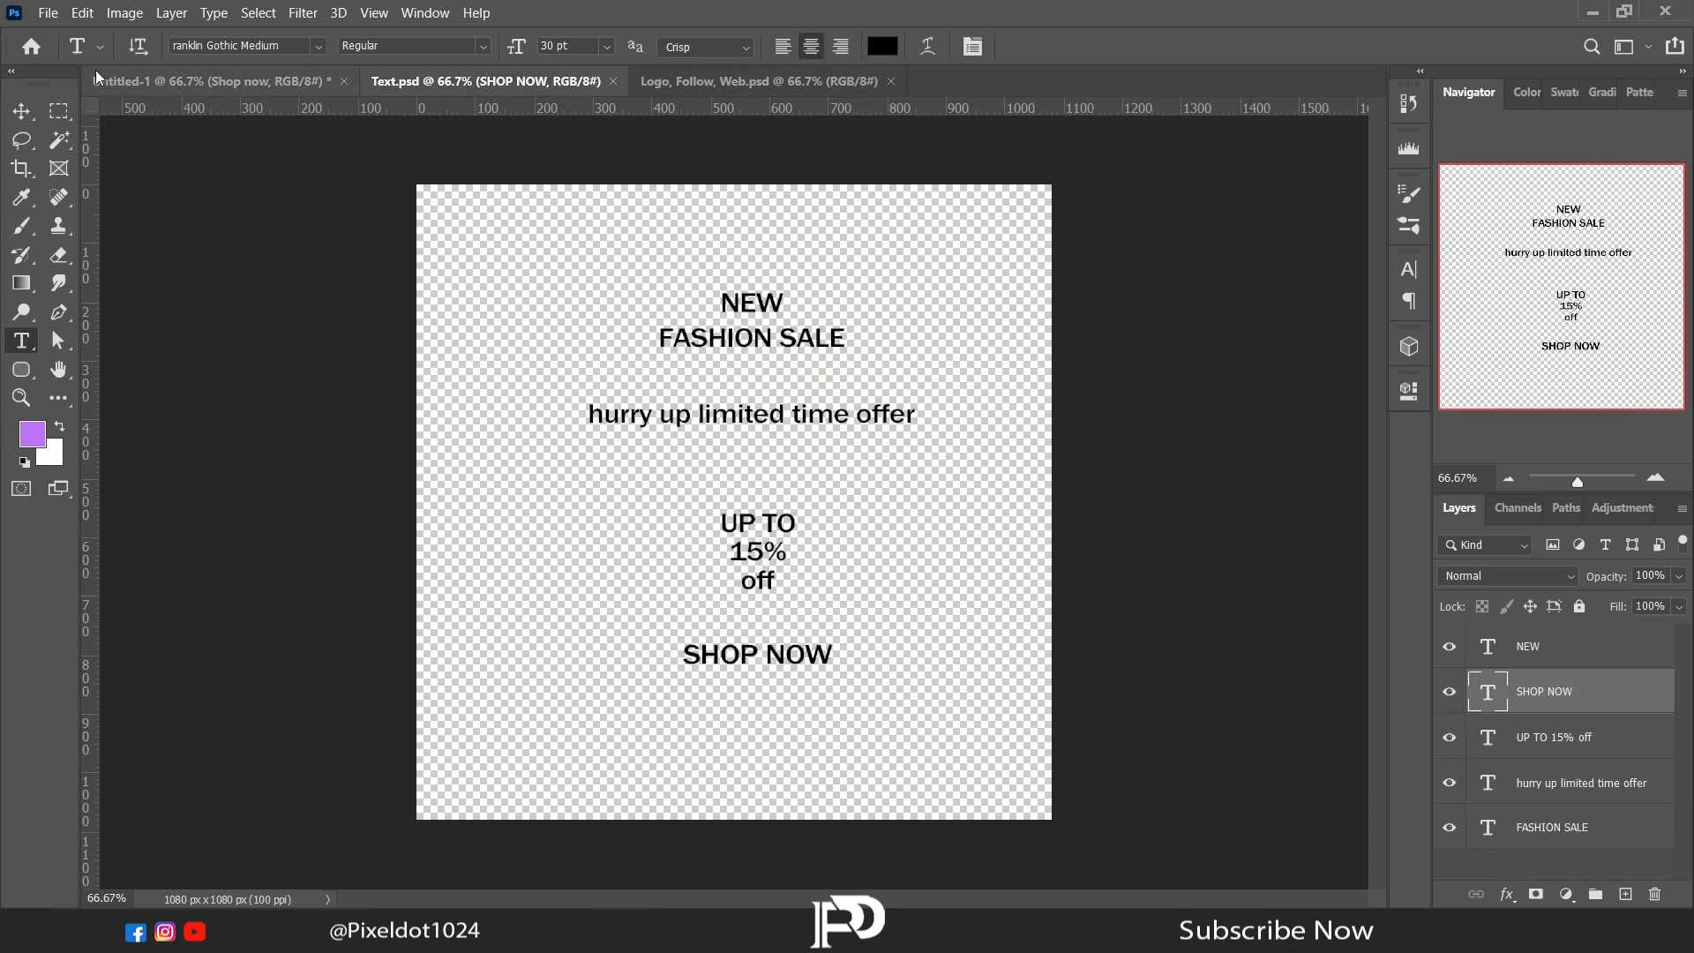
pyautogui.click(986, 468)
pyautogui.moveTo(986, 468); pyautogui.dragTo(203, 219)
# Step: Capitalize the first letter of "hurry up limited time offer" and set the text to Simple Food at 15 pt
pyautogui.press('t')
pyautogui.tripleClick(460, 264)
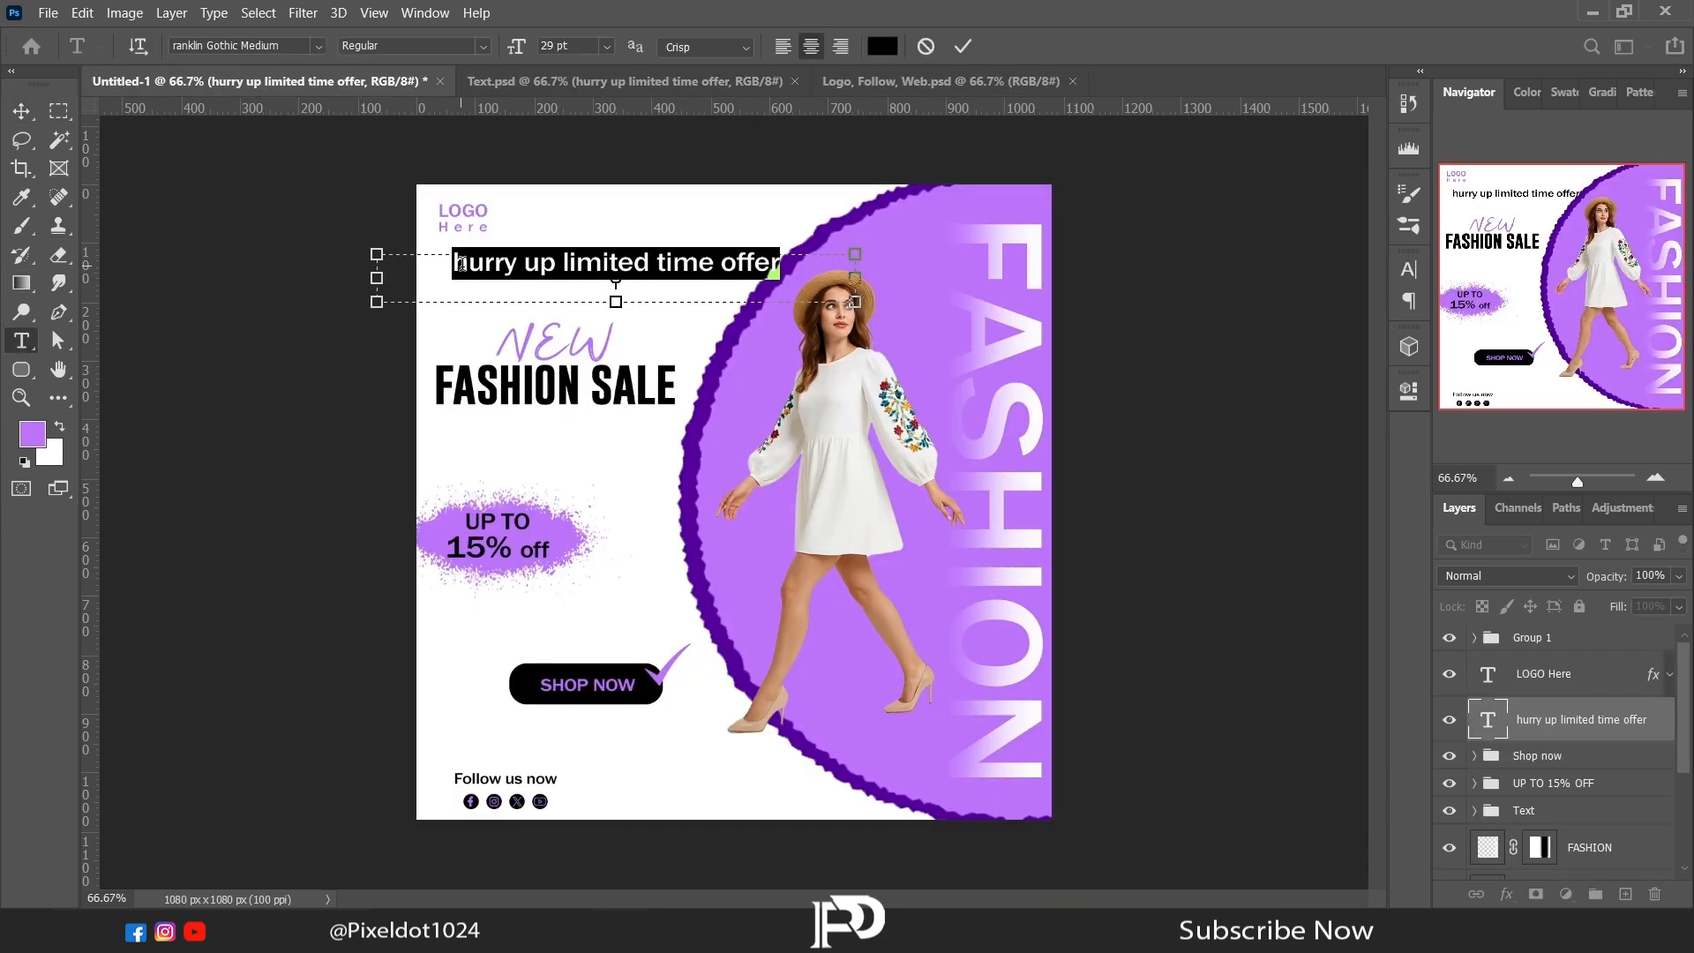
pyautogui.click(1409, 393)
pyautogui.moveTo(1032, 665); pyautogui.dragTo(974, 664)
pyautogui.moveTo(540, 262); pyautogui.dragTo(844, 255)
pyautogui.click(1288, 611)
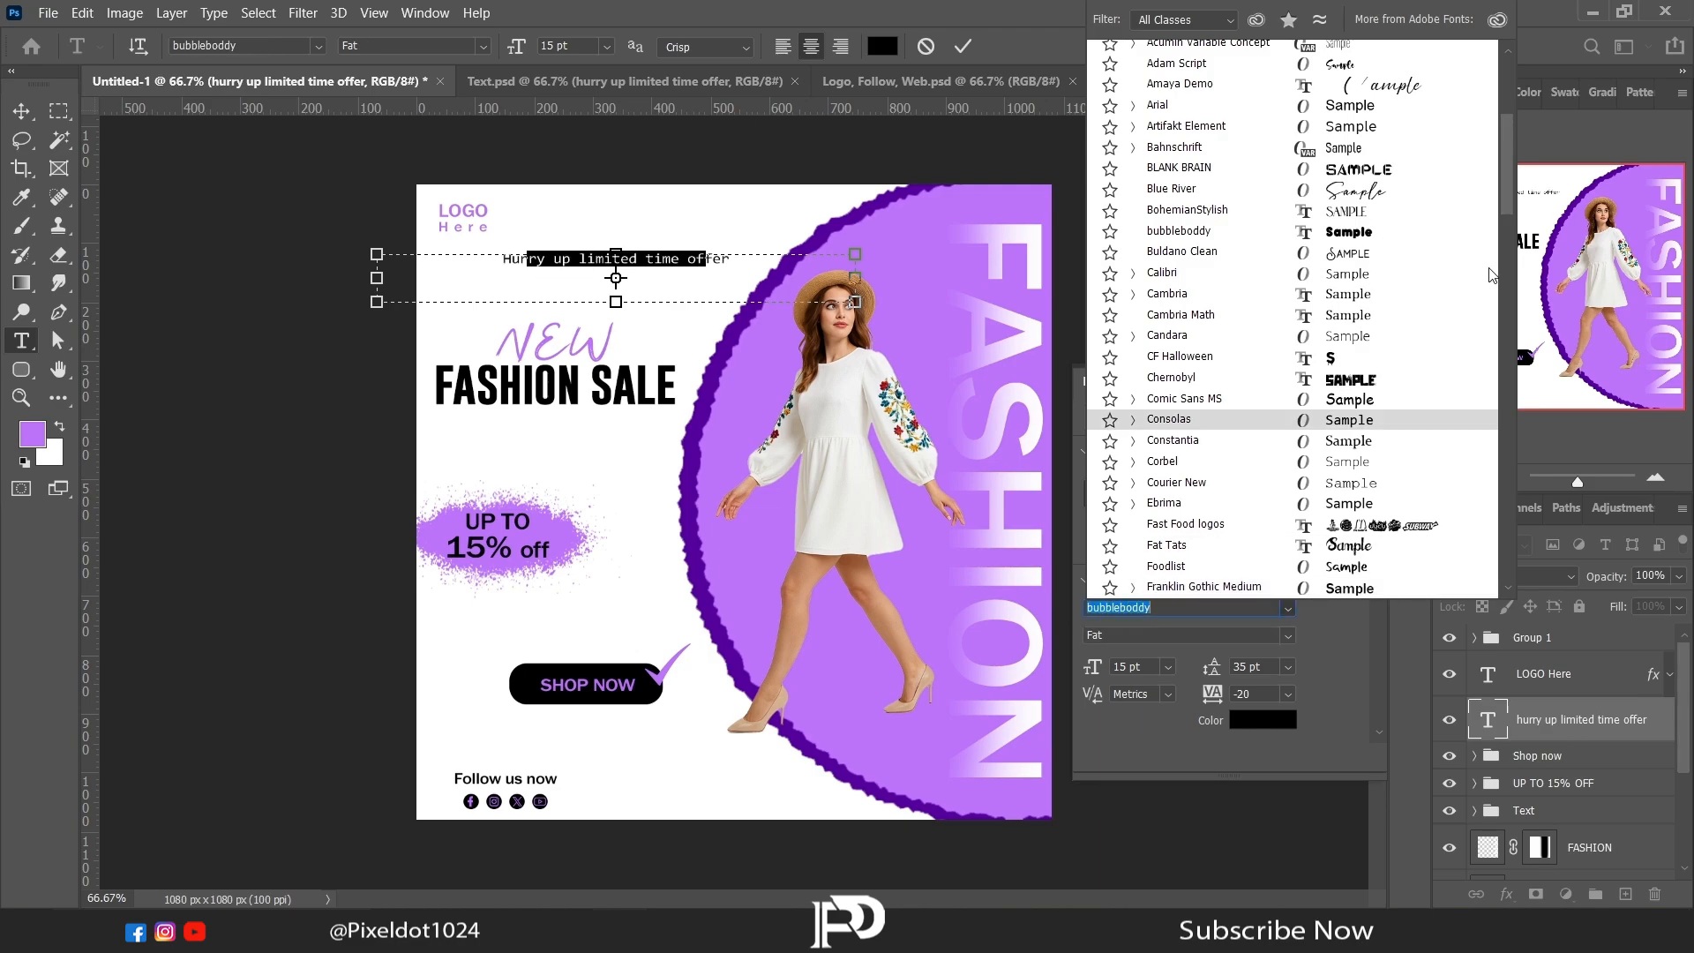
pyautogui.moveTo(1508, 203); pyautogui.dragTo(1509, 145)
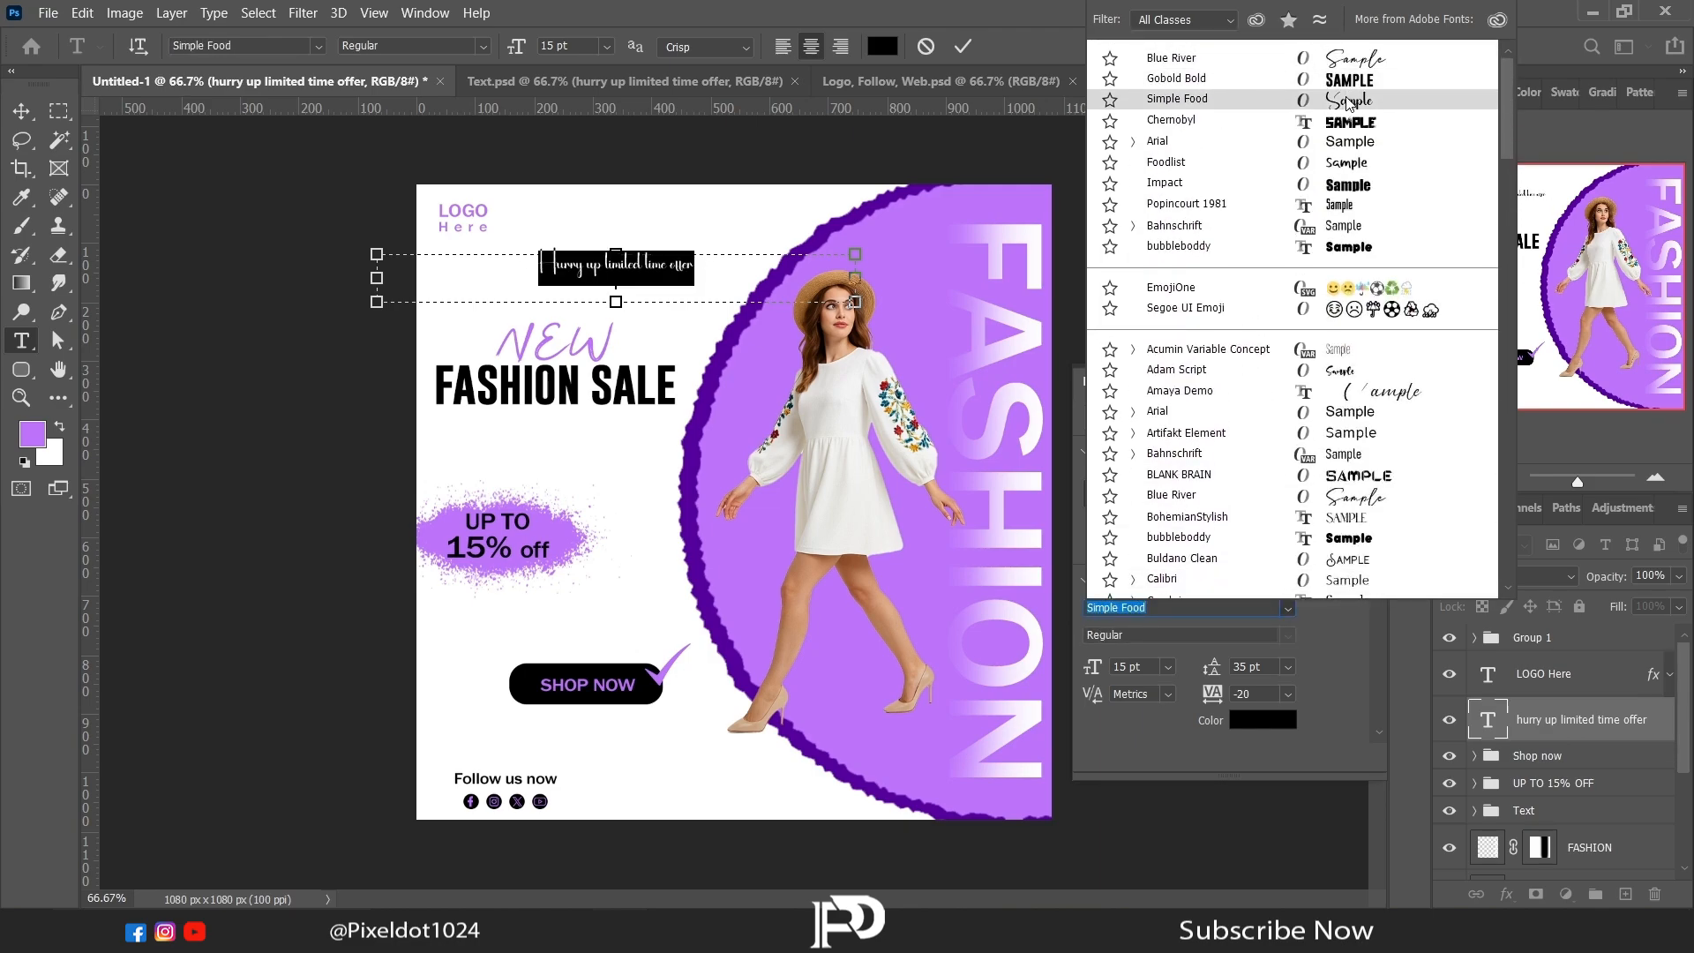
pyautogui.click(1348, 101)
# Step: Narrow the offer text's box from both sides to about 315 px wide and commit the text edit
pyautogui.moveTo(377, 281); pyautogui.dragTo(529, 279)
pyautogui.moveTo(854, 278); pyautogui.dragTo(710, 282)
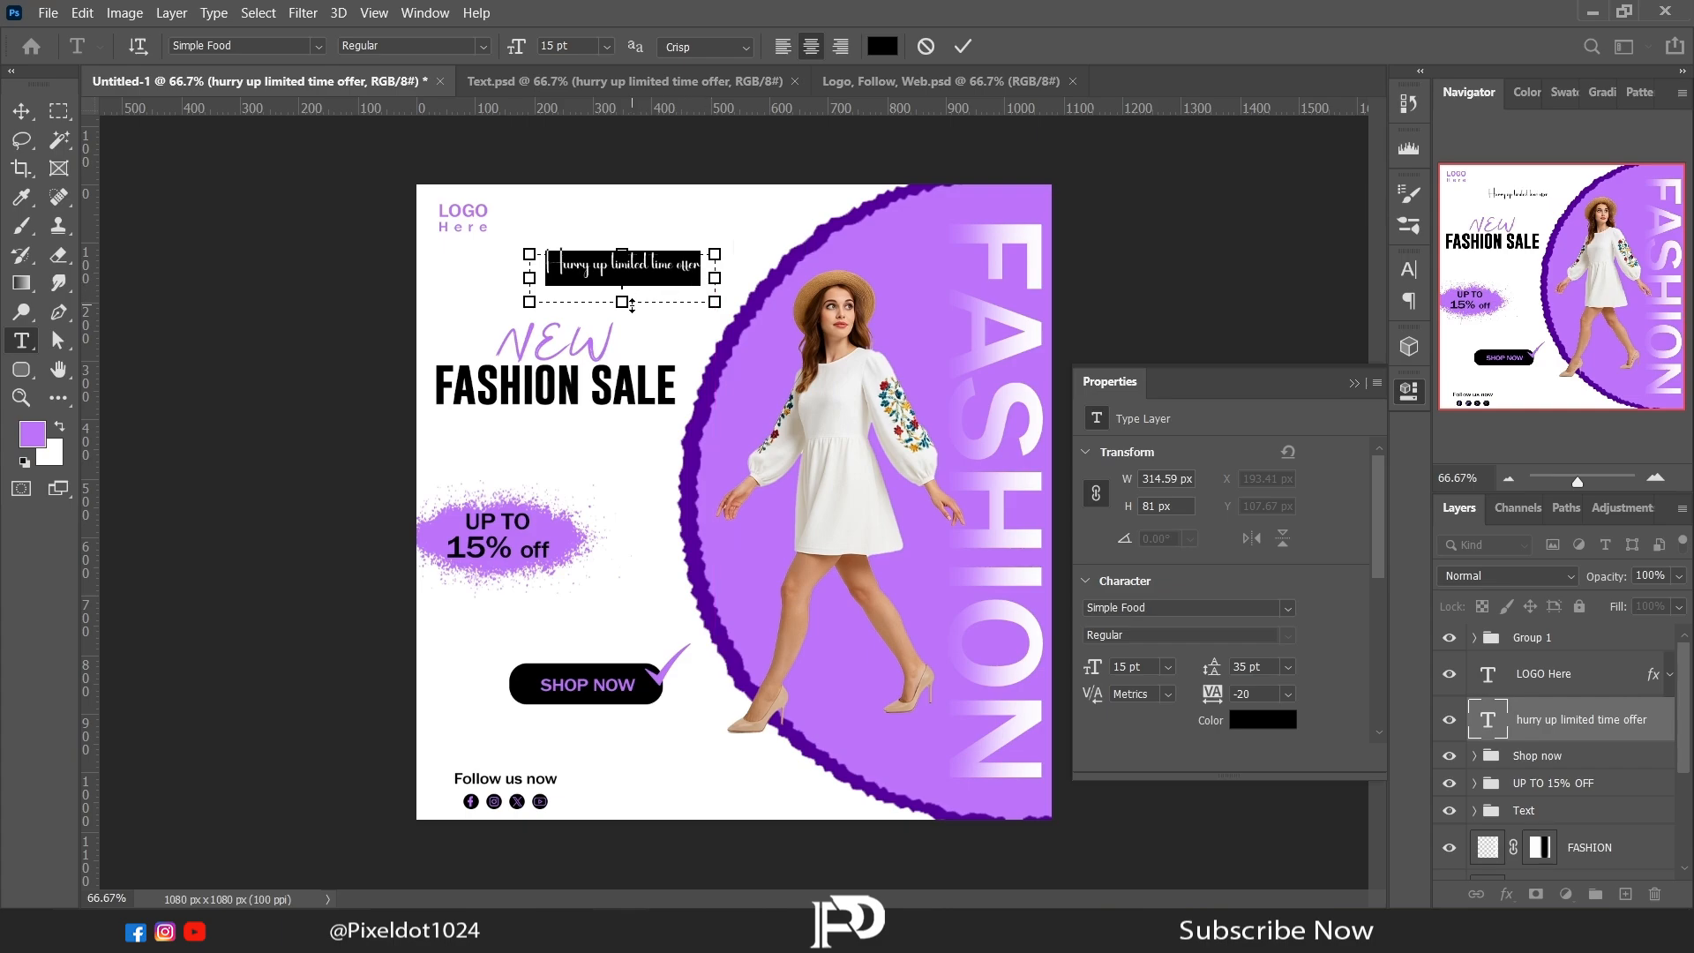
pyautogui.click(963, 46)
# Step: Warp the "Hurry up limited time offer" text with a horizontal Arc at a bend of +26%
pyautogui.click(914, 46)
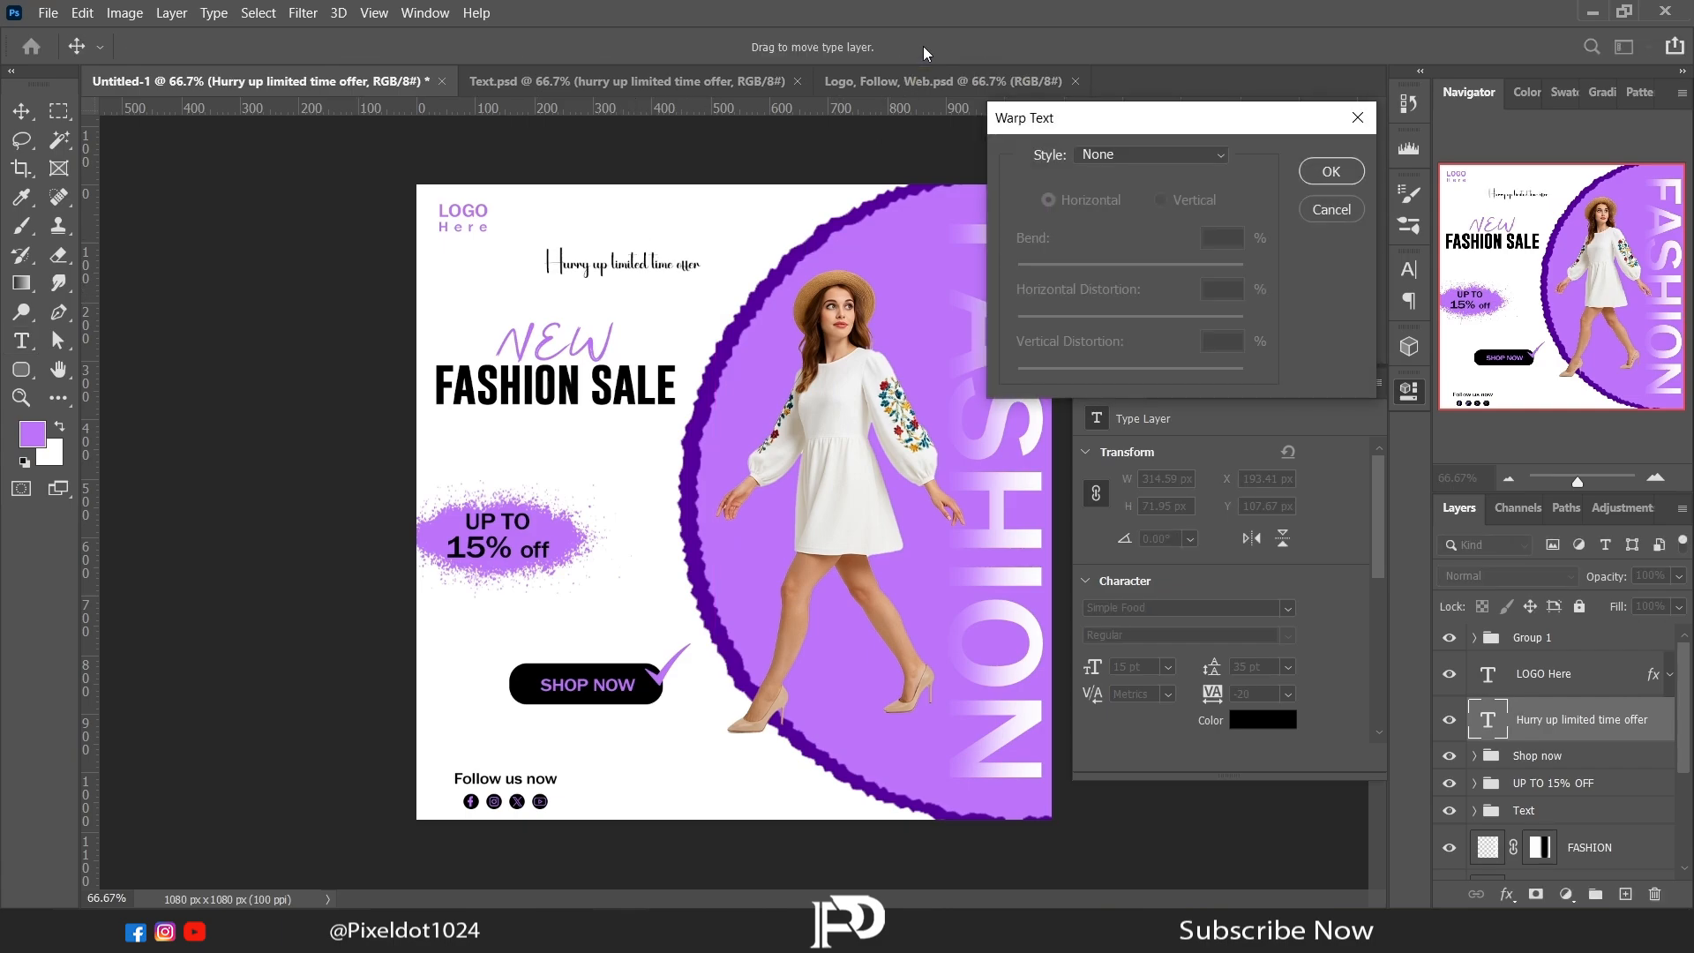
pyautogui.click(1215, 157)
pyautogui.click(1147, 199)
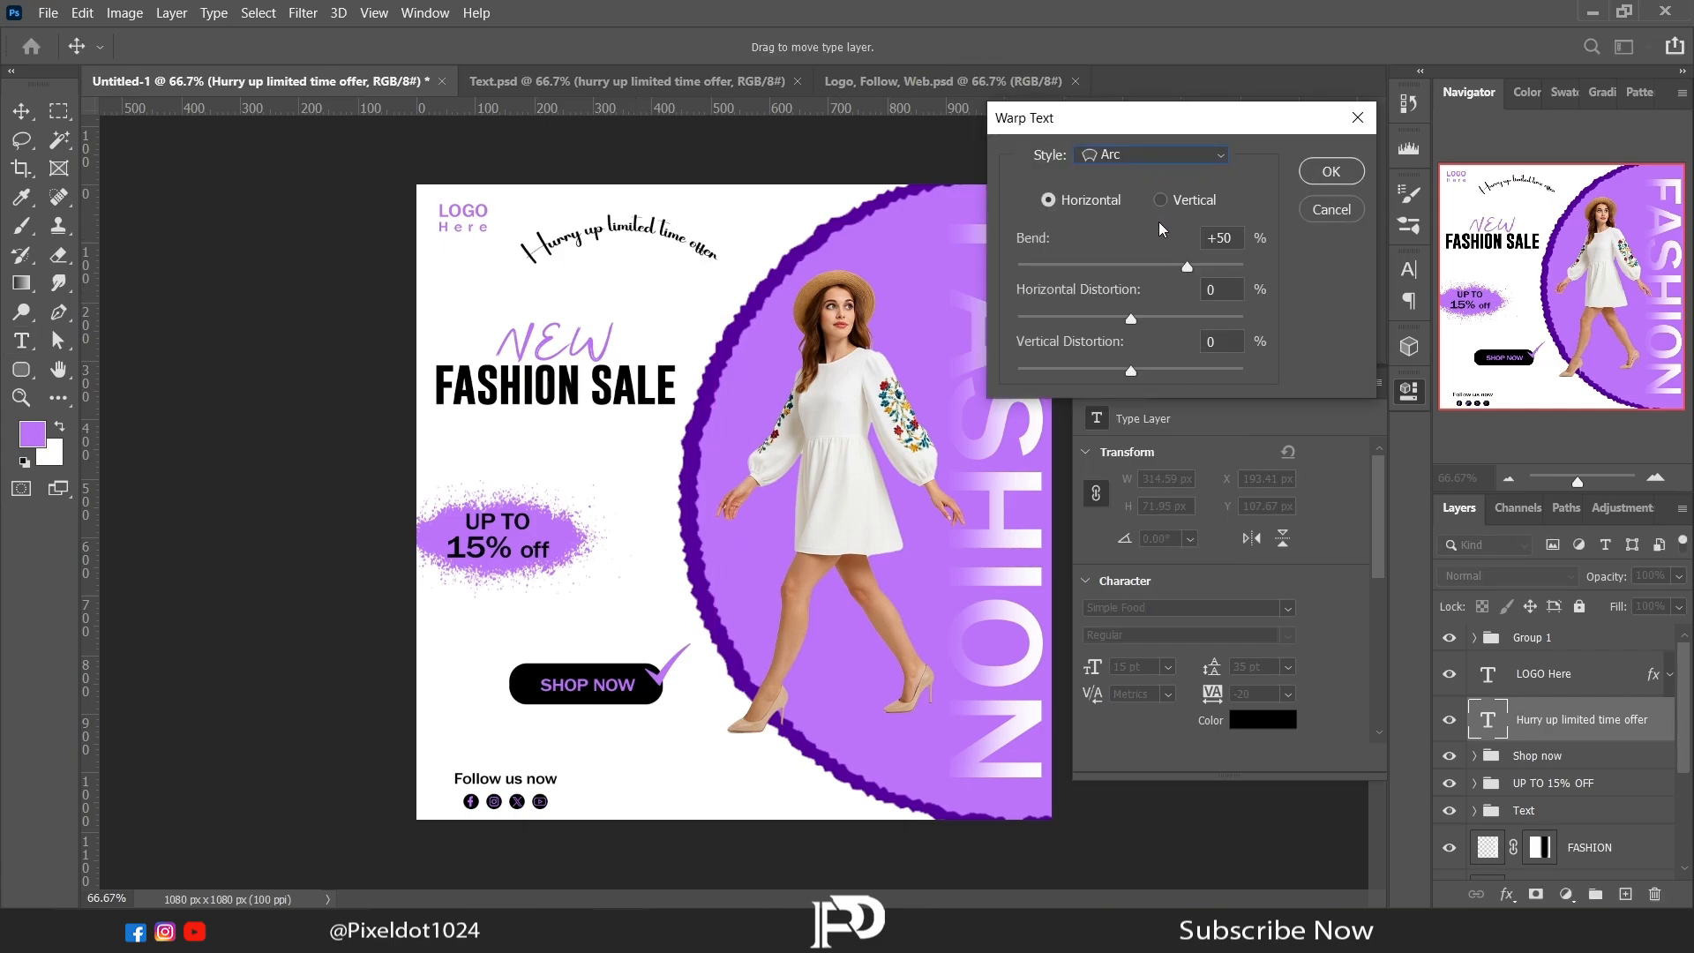
pyautogui.moveTo(1176, 267); pyautogui.dragTo(1151, 267)
pyautogui.click(1330, 171)
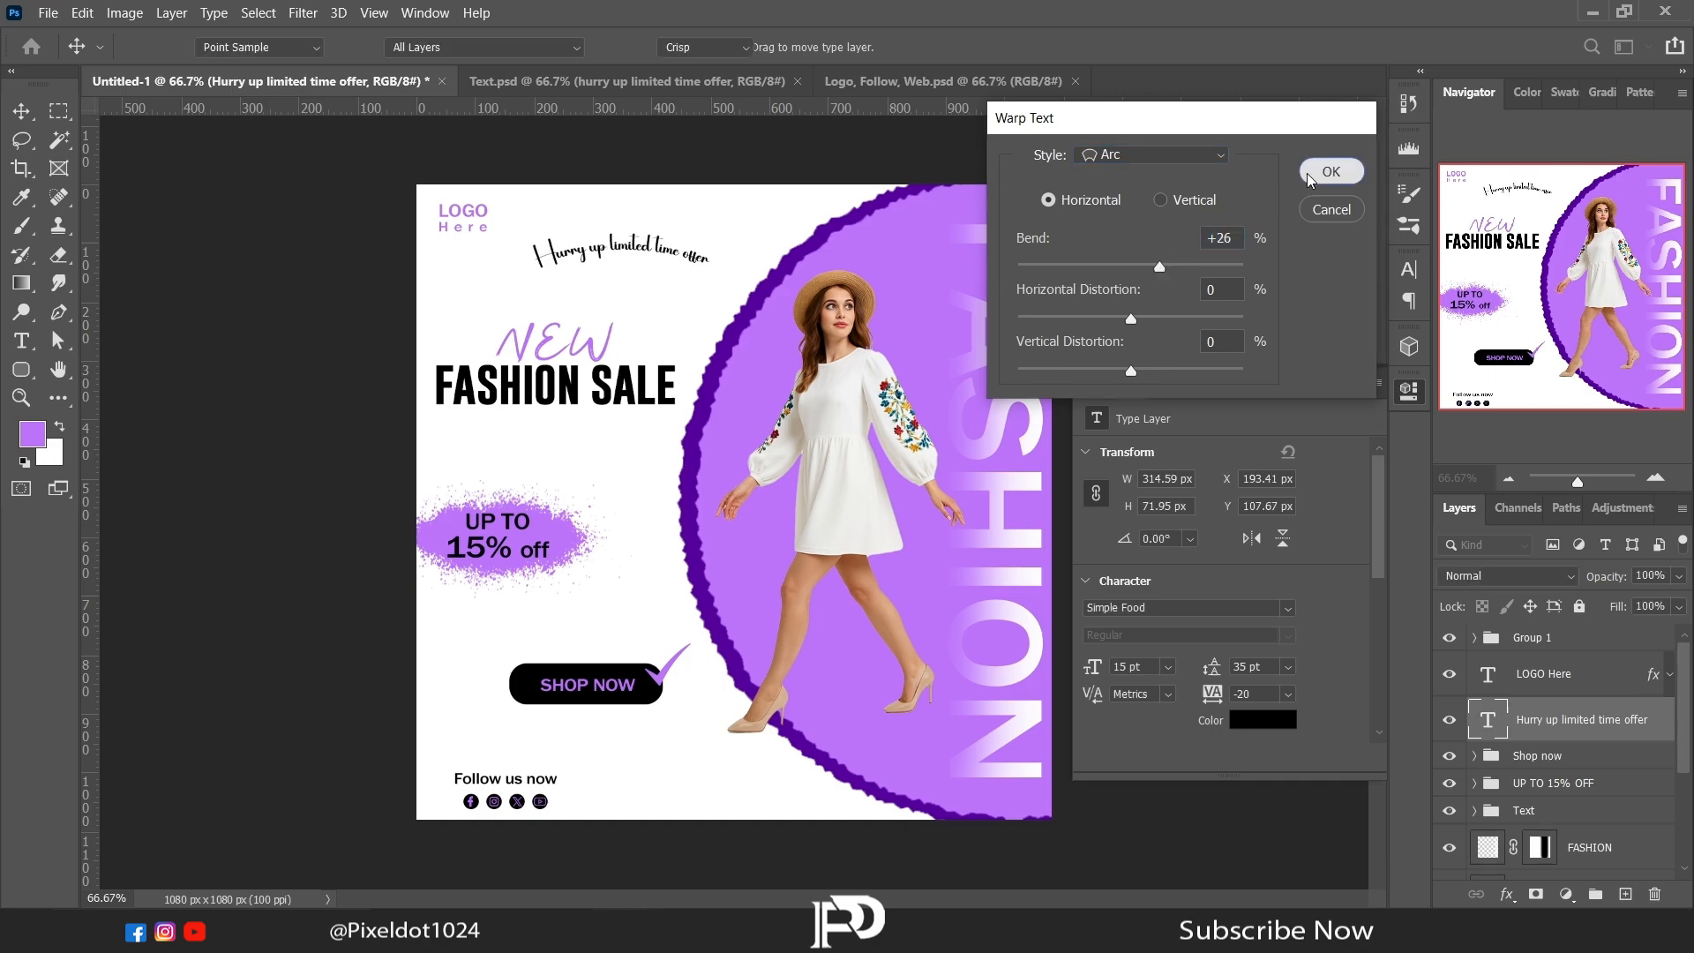
pyautogui.click(1353, 384)
# Step: Rotate the arched offer text by about -45° and place it along the upper-left outer edge of the purple circle
pyautogui.press('m')
pyautogui.rightClick(586, 340)
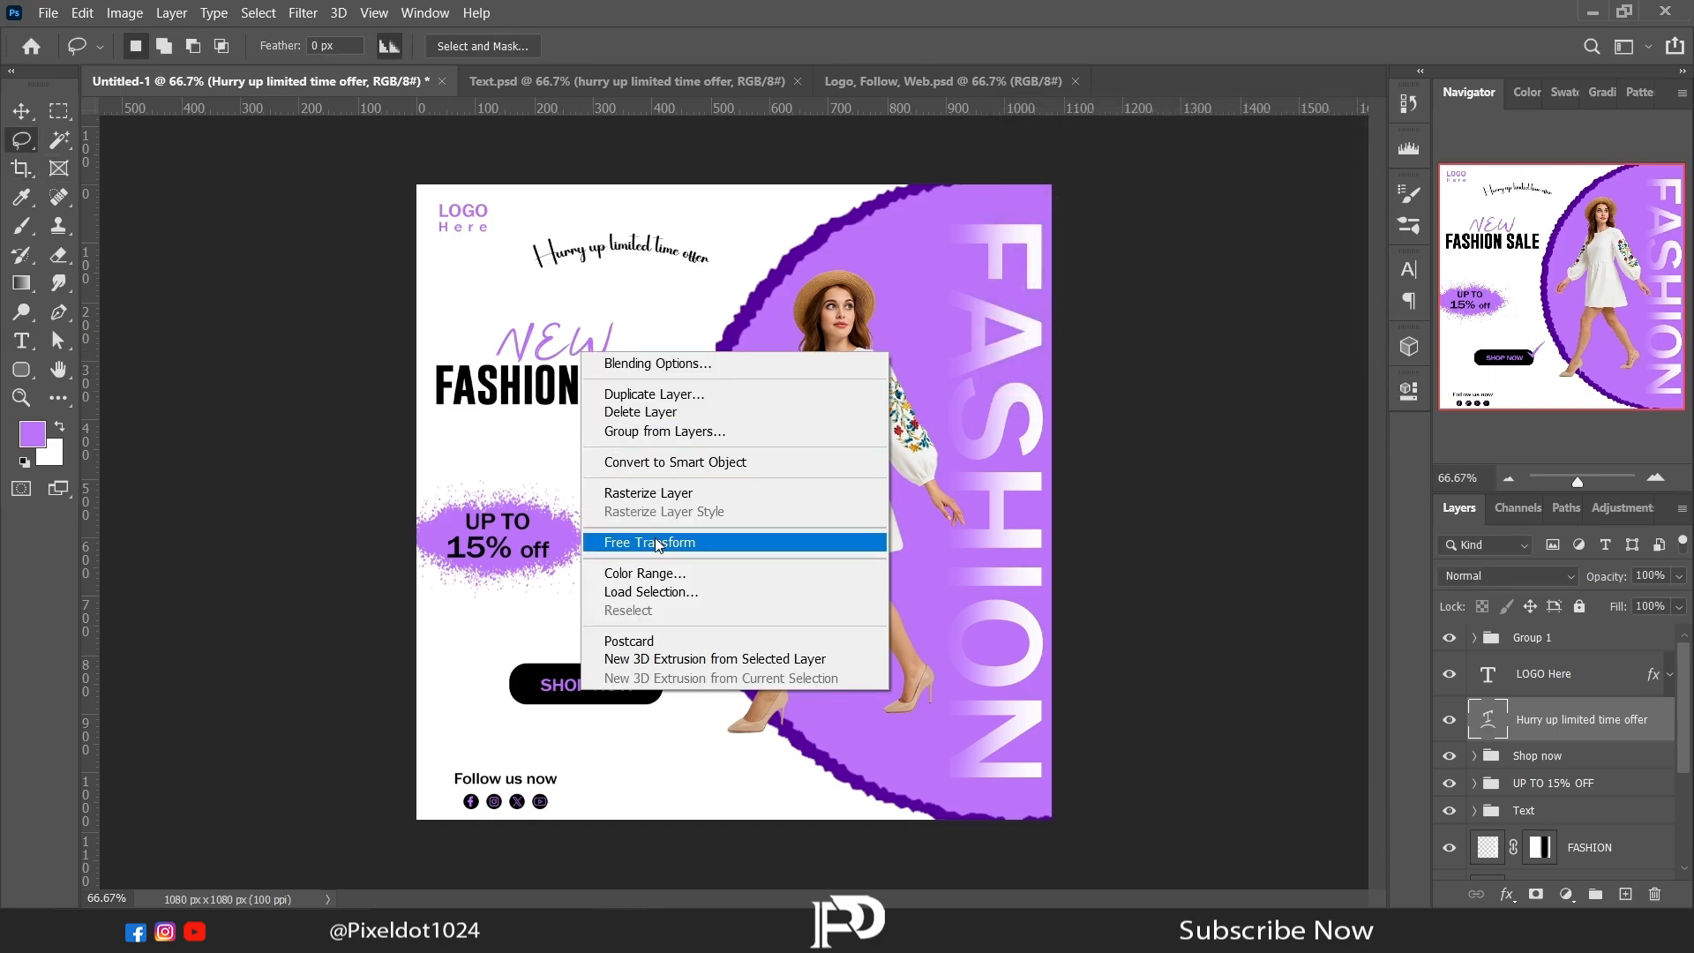
pyautogui.click(655, 538)
pyautogui.moveTo(496, 354); pyautogui.dragTo(603, 414)
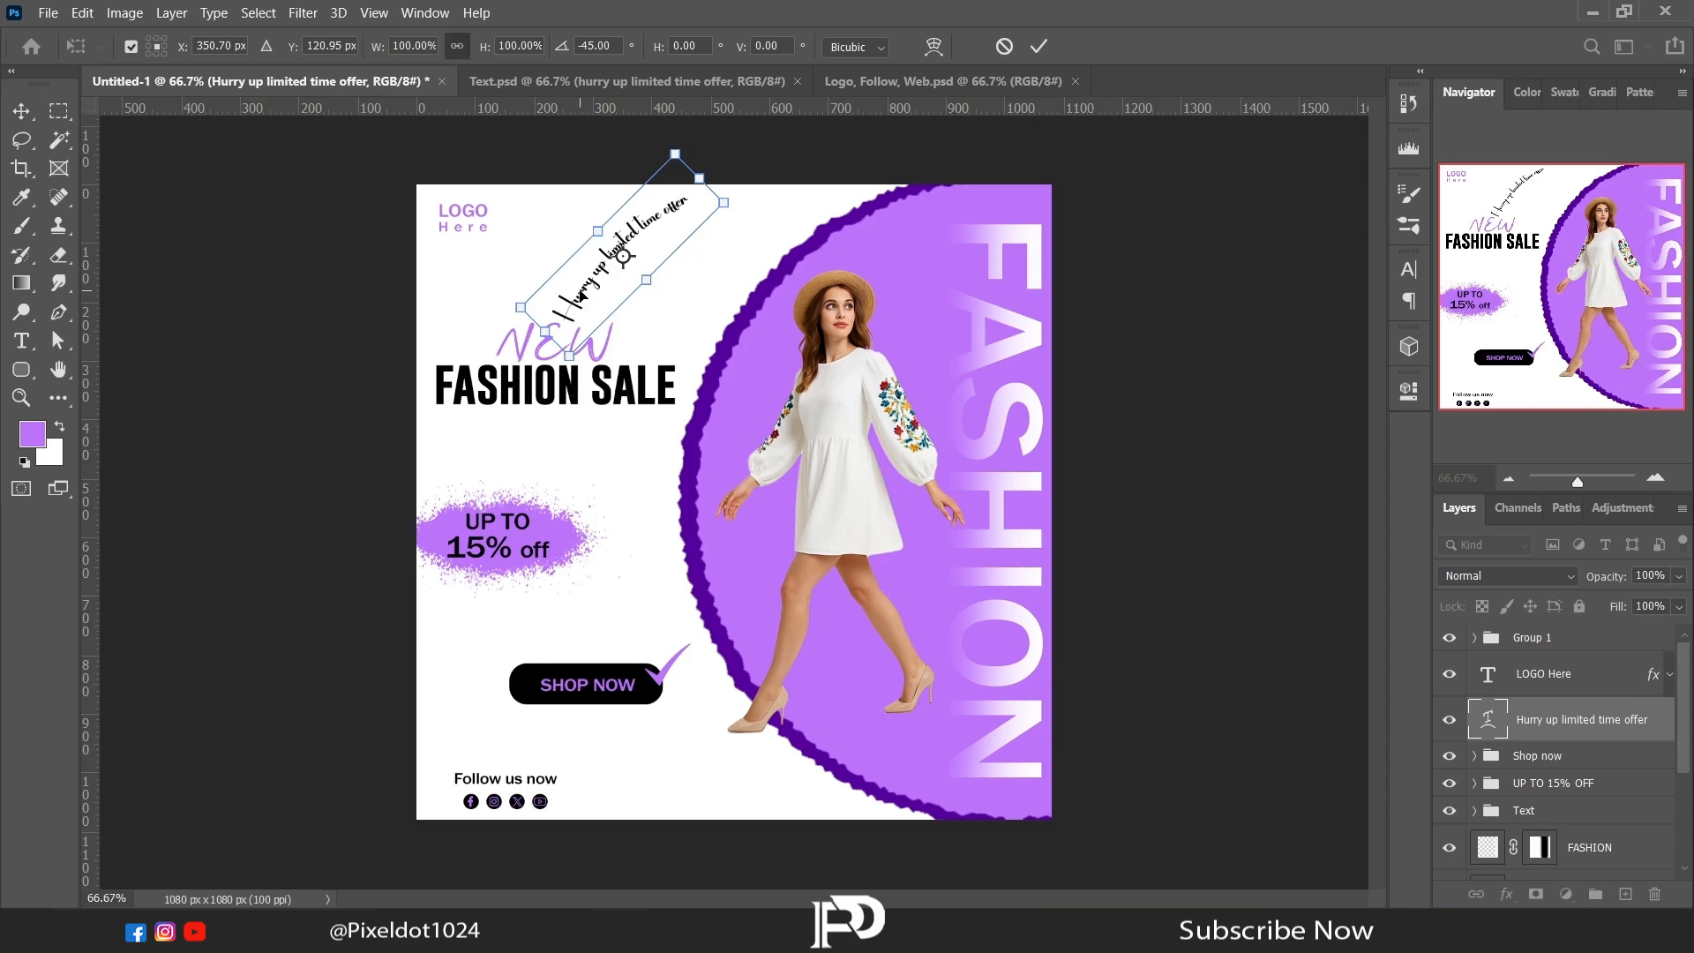
pyautogui.moveTo(582, 298); pyautogui.dragTo(680, 328)
pyautogui.moveTo(844, 233)
pyautogui.mouseDown()
pyautogui.moveTo(837, 216)
pyautogui.moveTo(775, 249)
pyautogui.moveTo(867, 209)
pyautogui.mouseUp()
pyautogui.press('Return')
pyautogui.press('l')
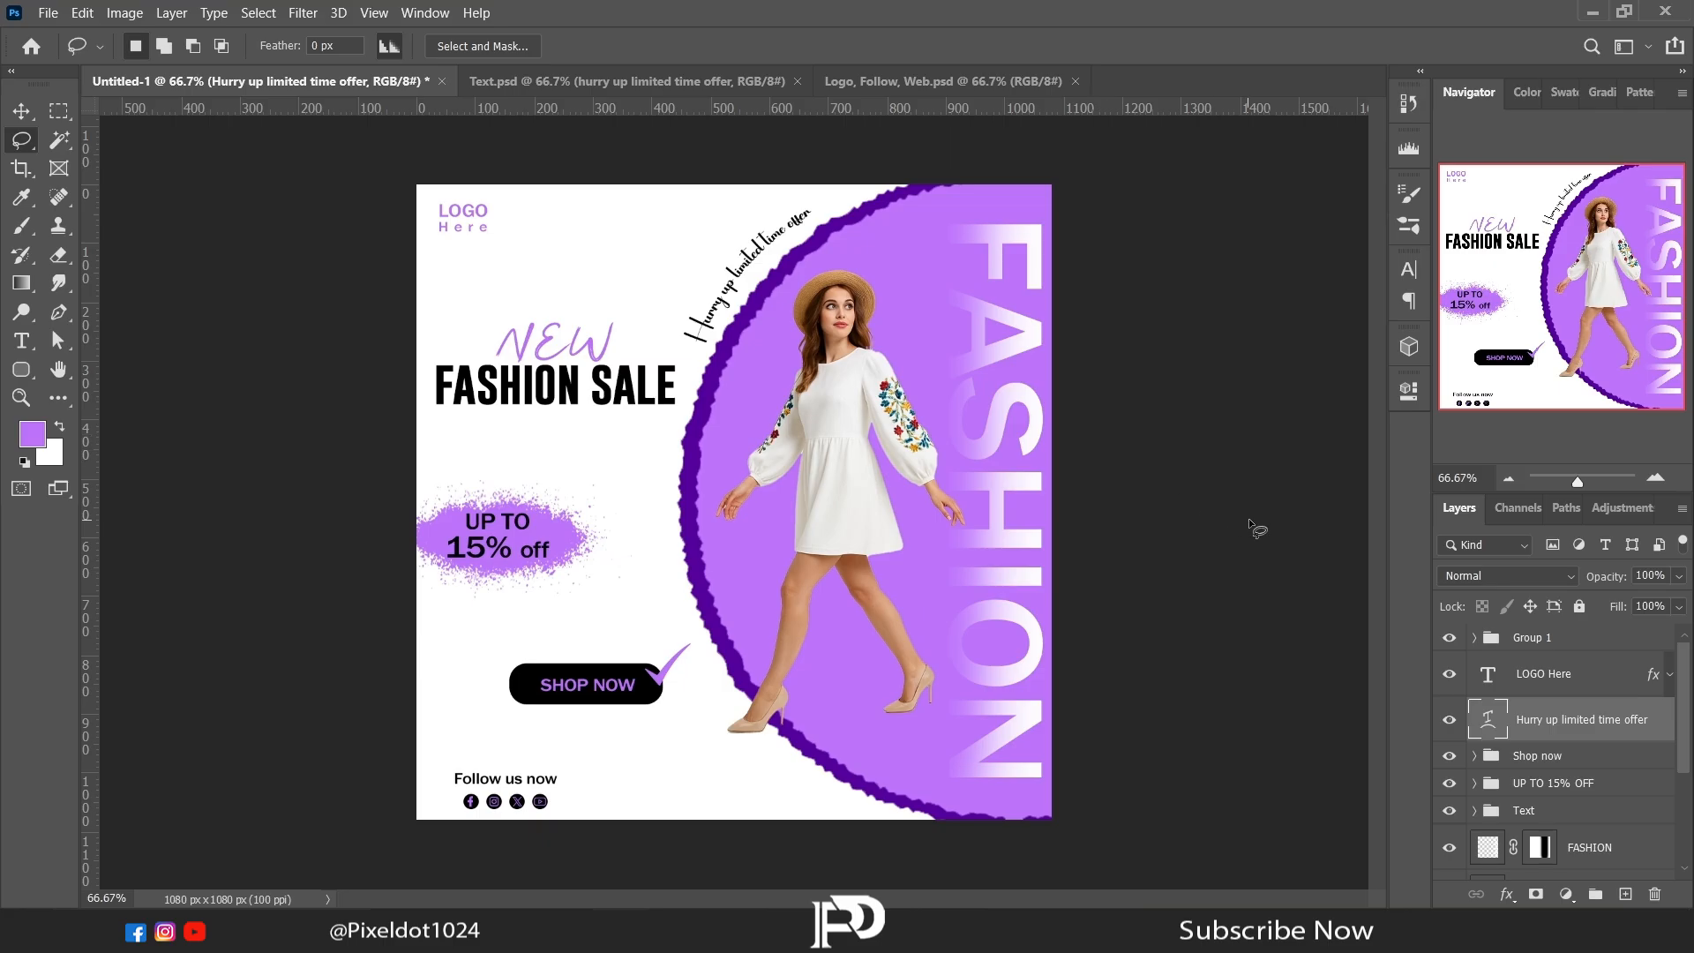